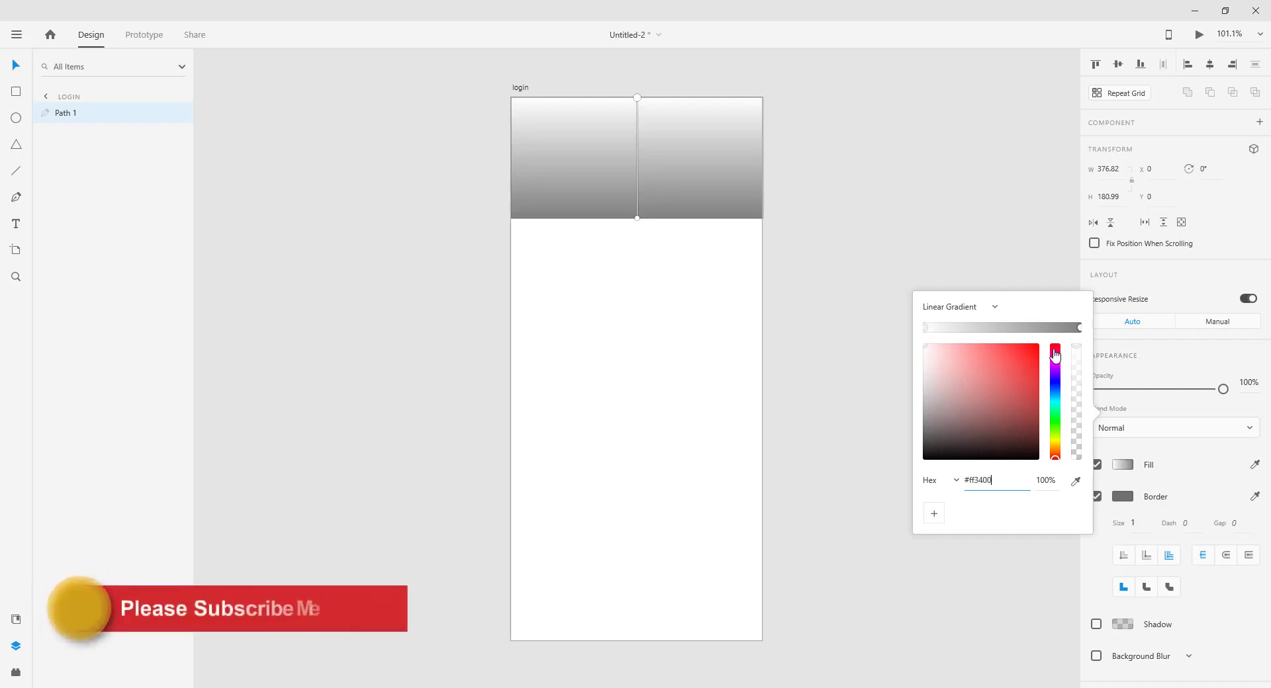
# - Set the end stop of the header shape's linear gradient fill to yellow #FED401
pyautogui.click(1079, 328)
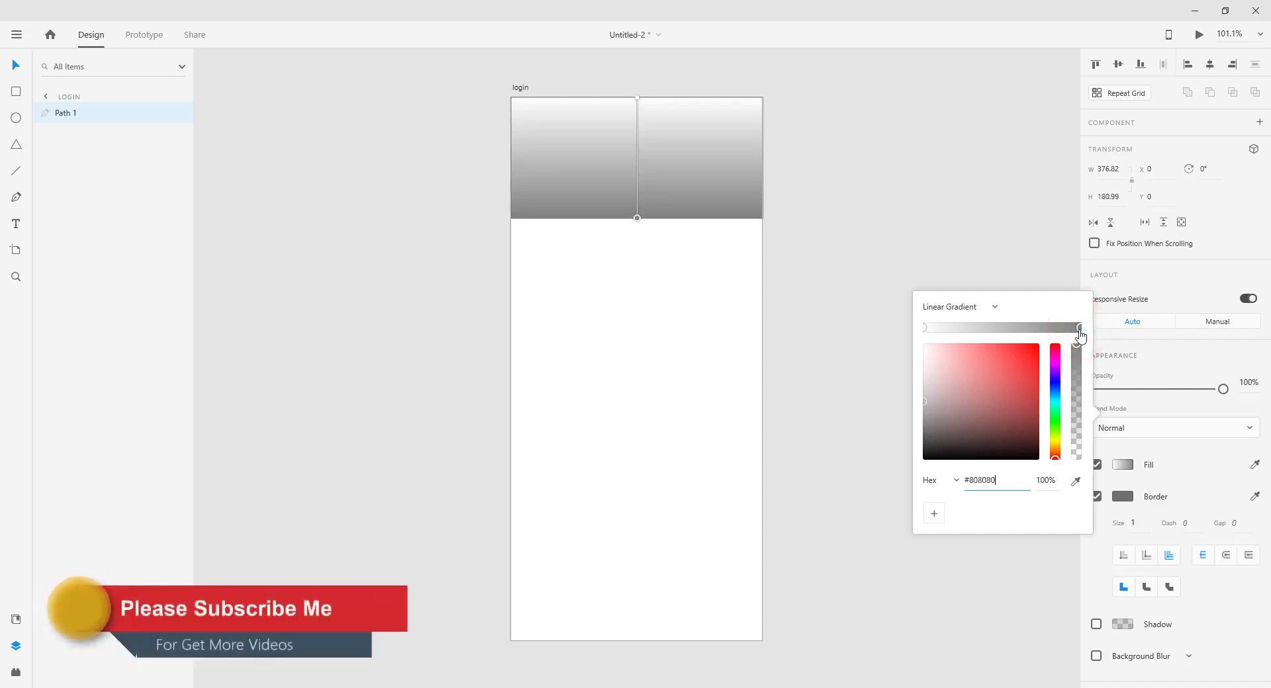
pyautogui.doubleClick(1000, 478)
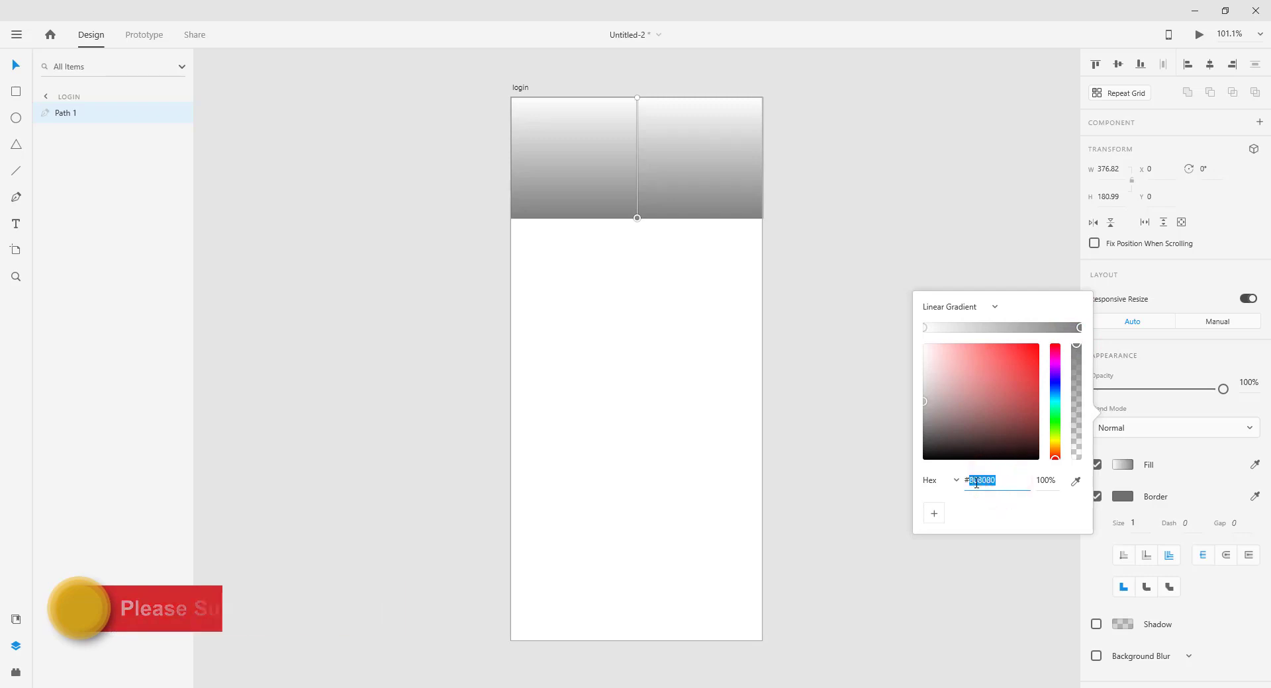
pyautogui.write('fe3401')
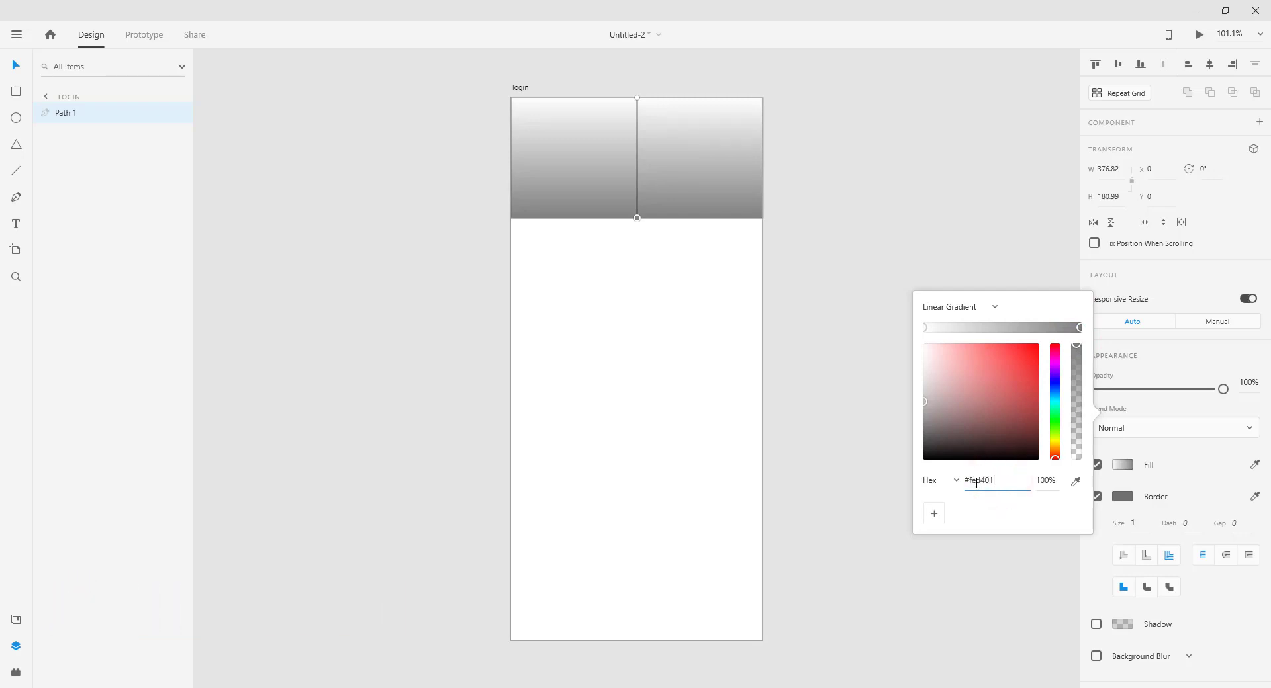
pyautogui.press('Return')
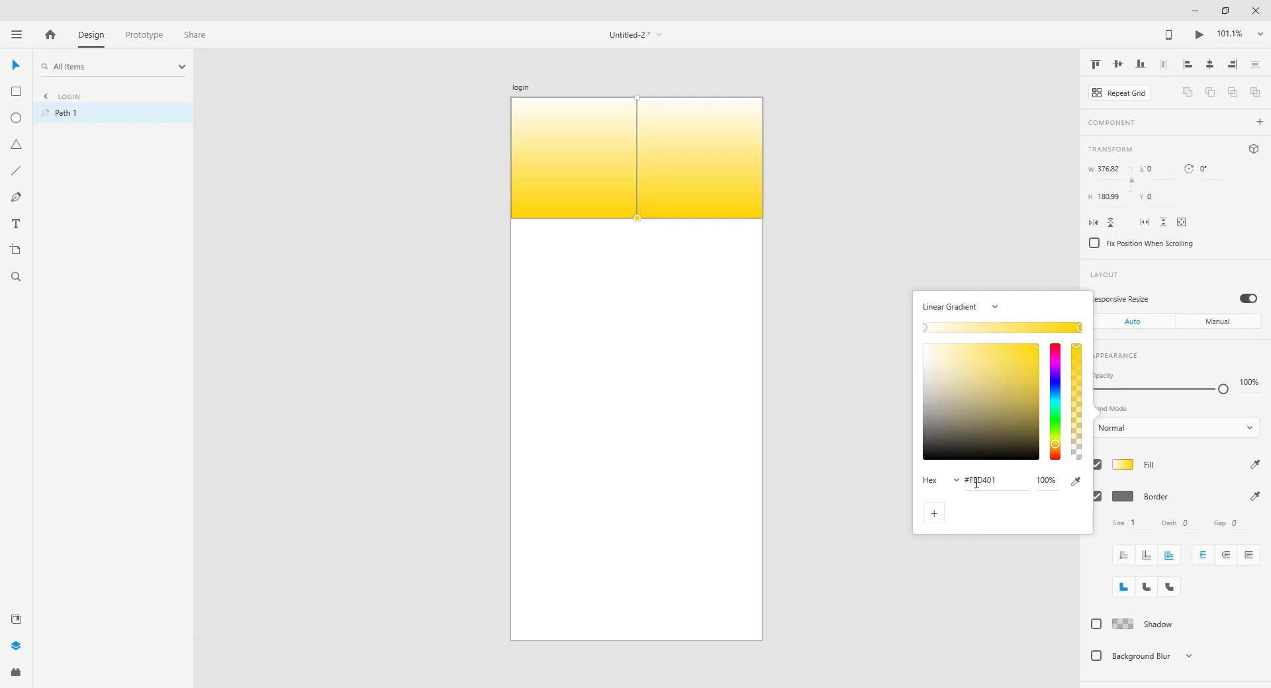
# - Set the start stop of the header shape's linear gradient fill to orange-red #FF3400
pyautogui.click(925, 327)
pyautogui.click(999, 482)
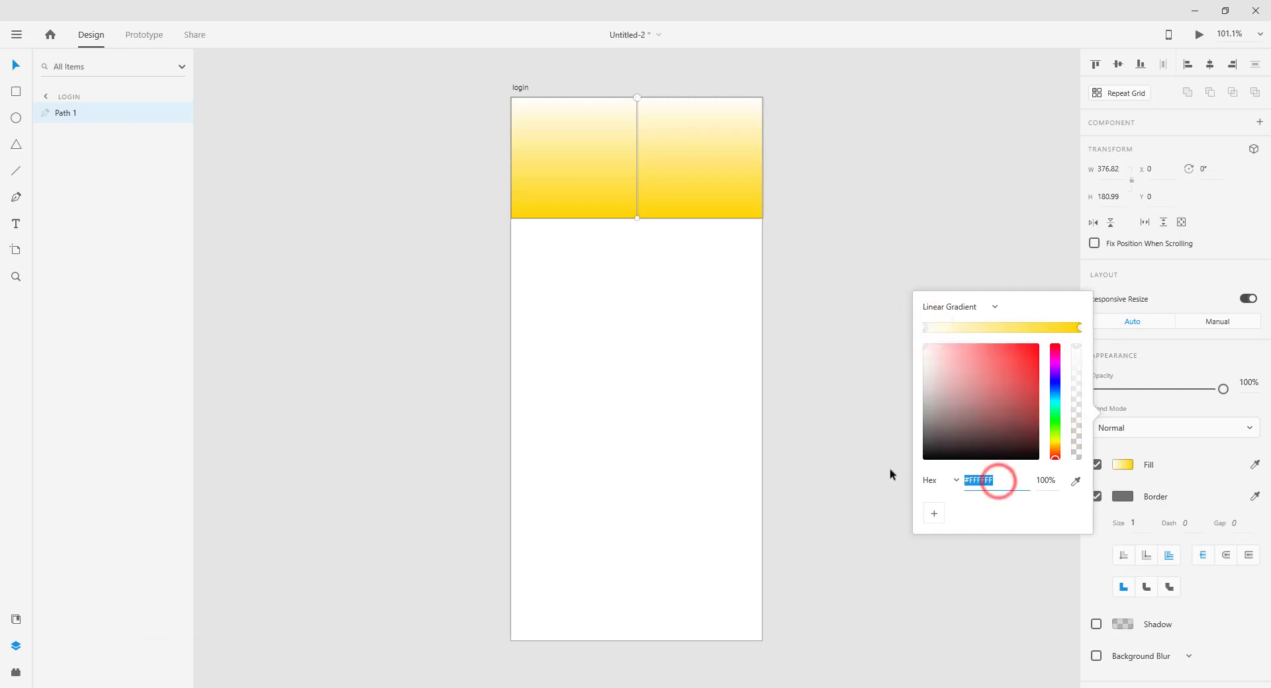
pyautogui.press('BackSpace')
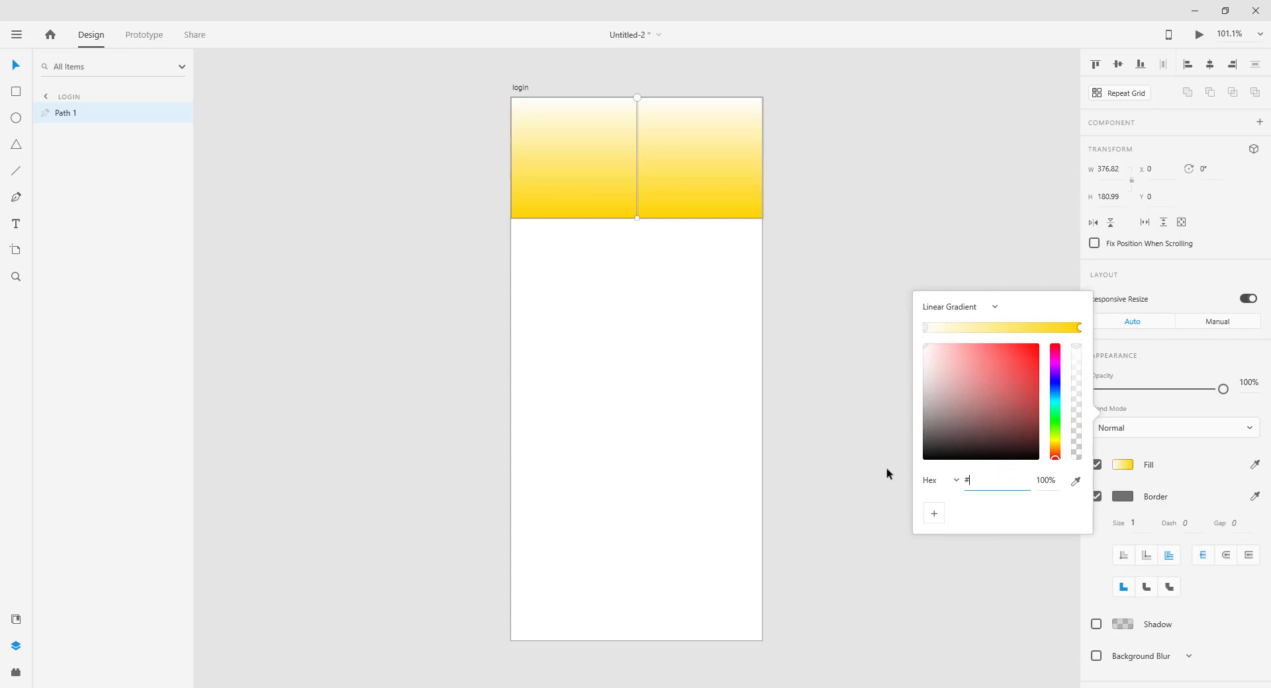
pyautogui.write('FF3400')
pyautogui.press('Return')
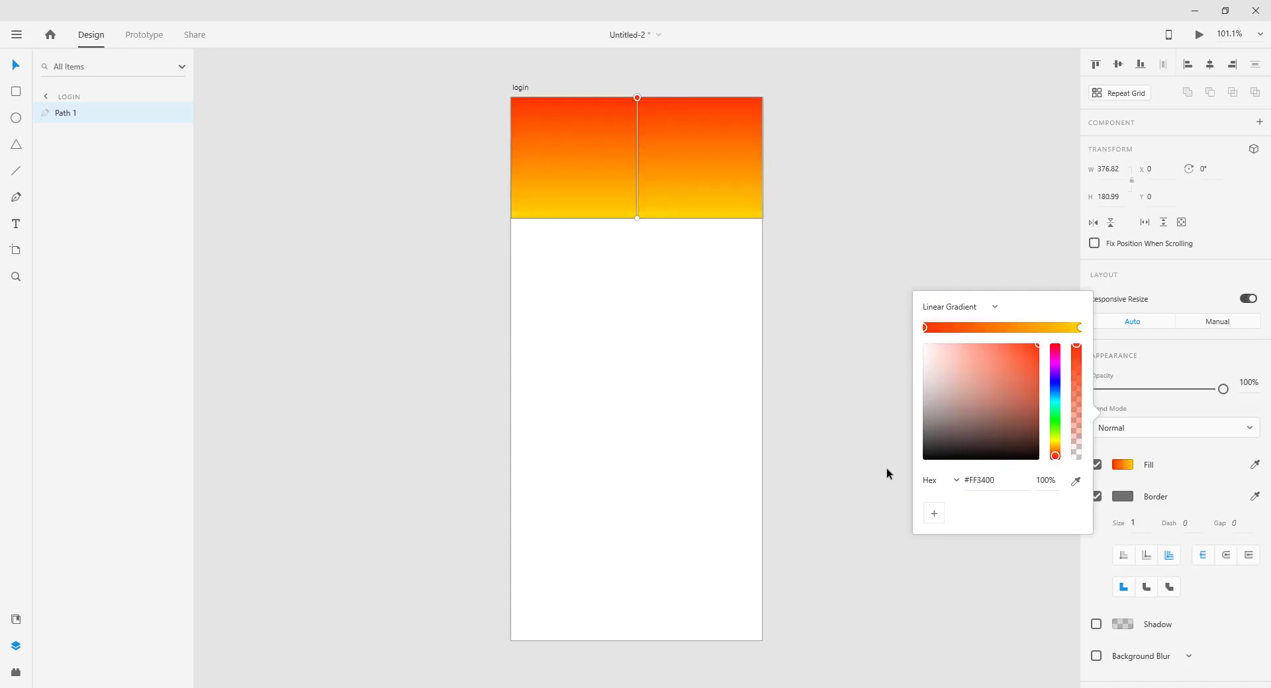
# - Set the header shape's border colour to #FFD500 and deselect the shape
pyautogui.click(1122, 498)
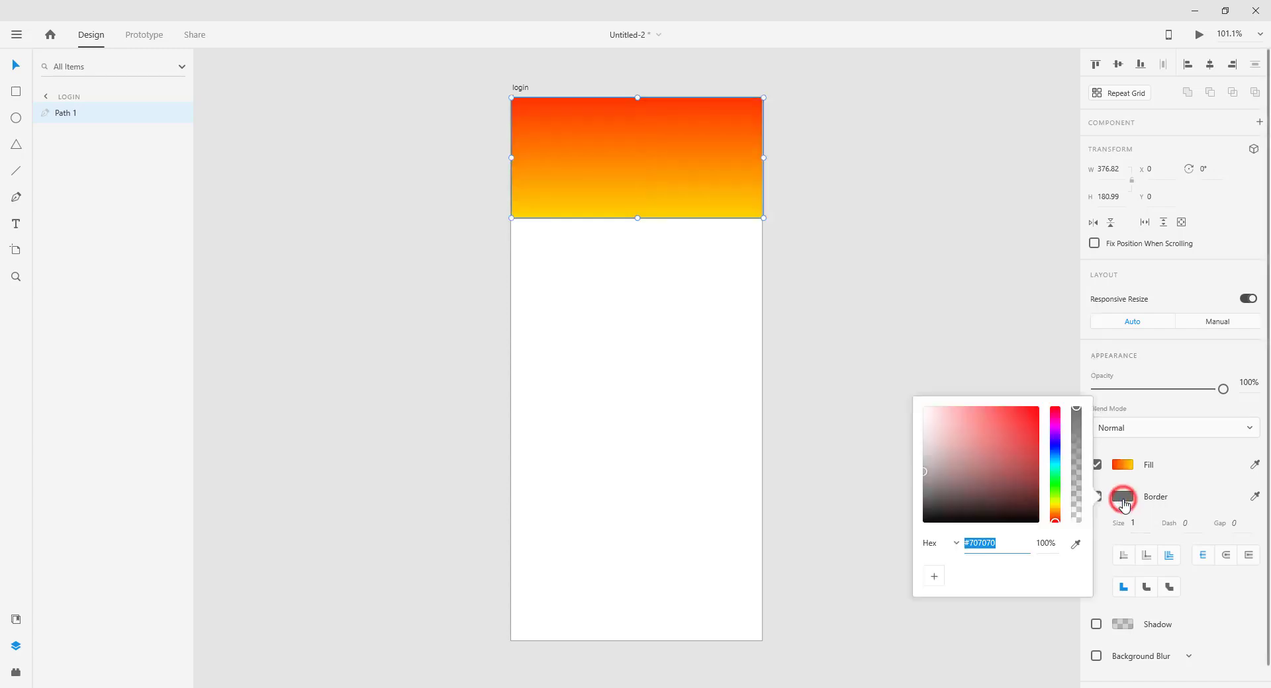
pyautogui.doubleClick(1007, 546)
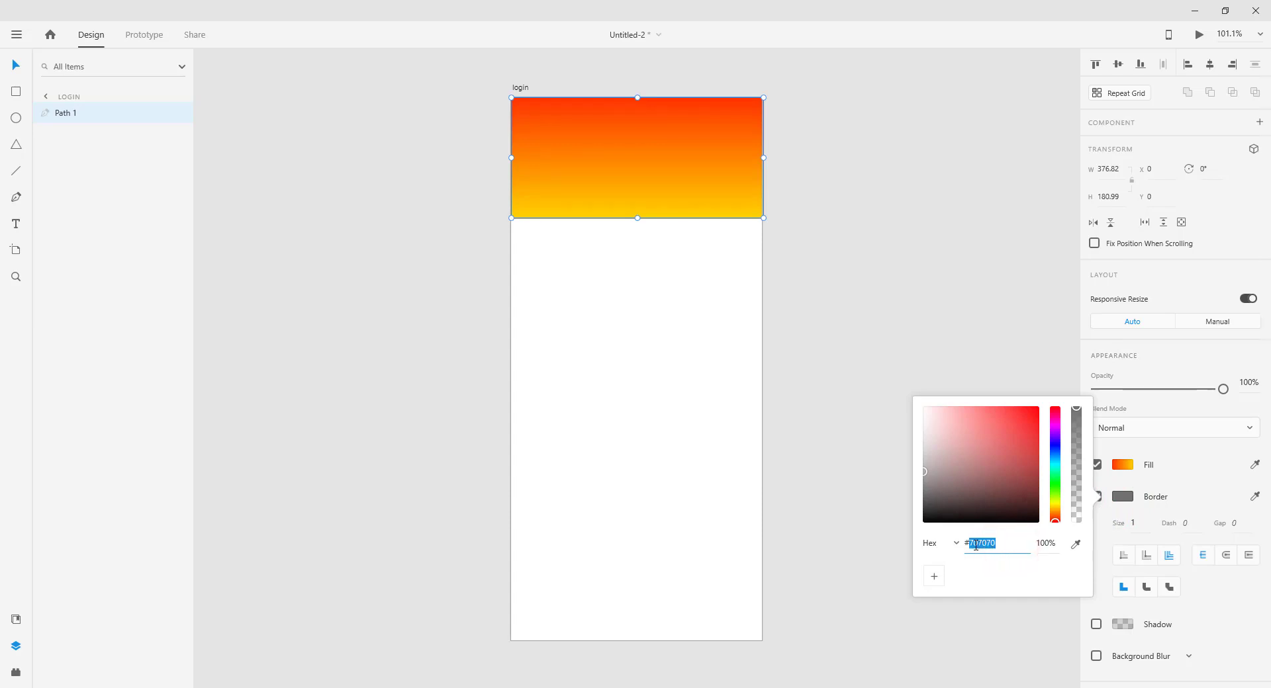
pyautogui.write('ffd500')
pyautogui.press('Return')
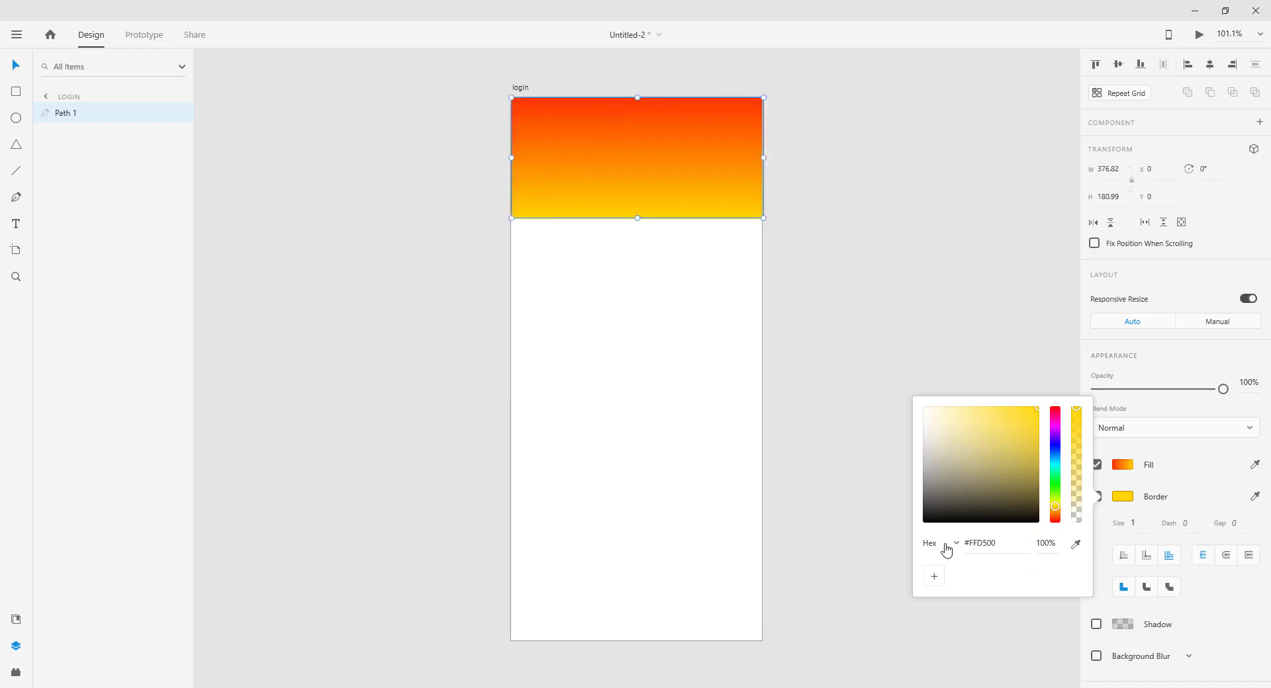
pyautogui.click(887, 331)
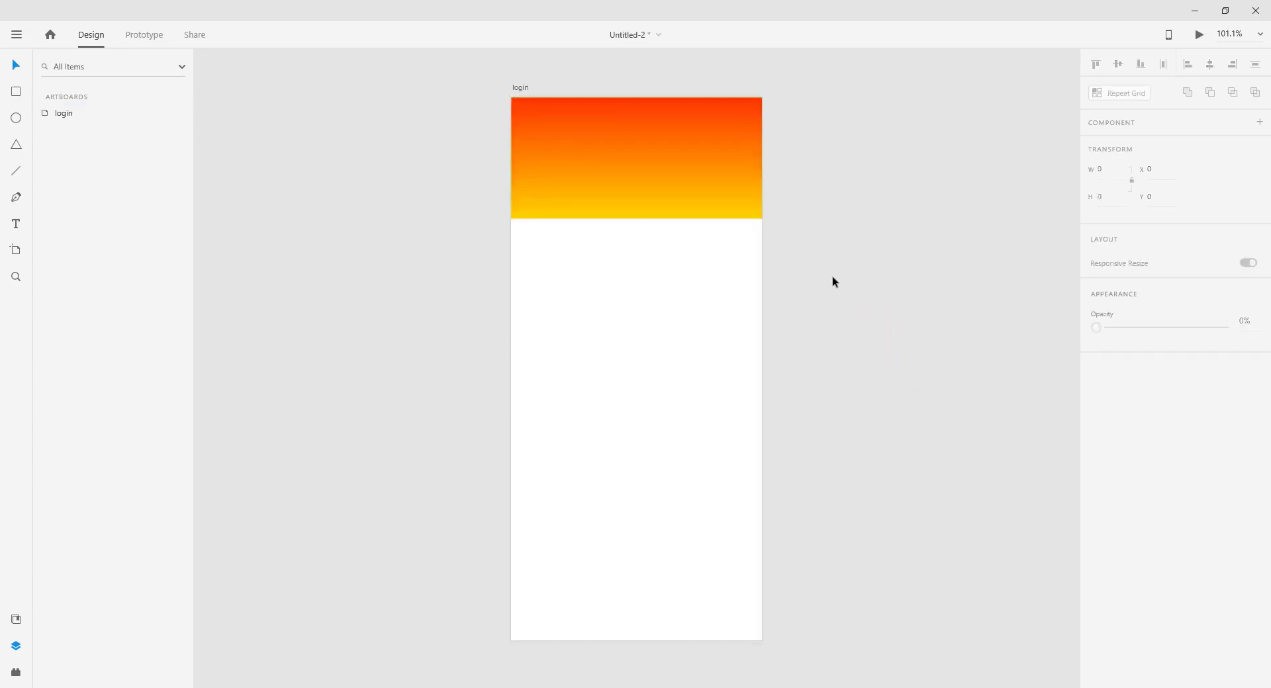
# - Open the header path for point editing and set its lower-left corner anchor to Y 177
pyautogui.click(569, 199)
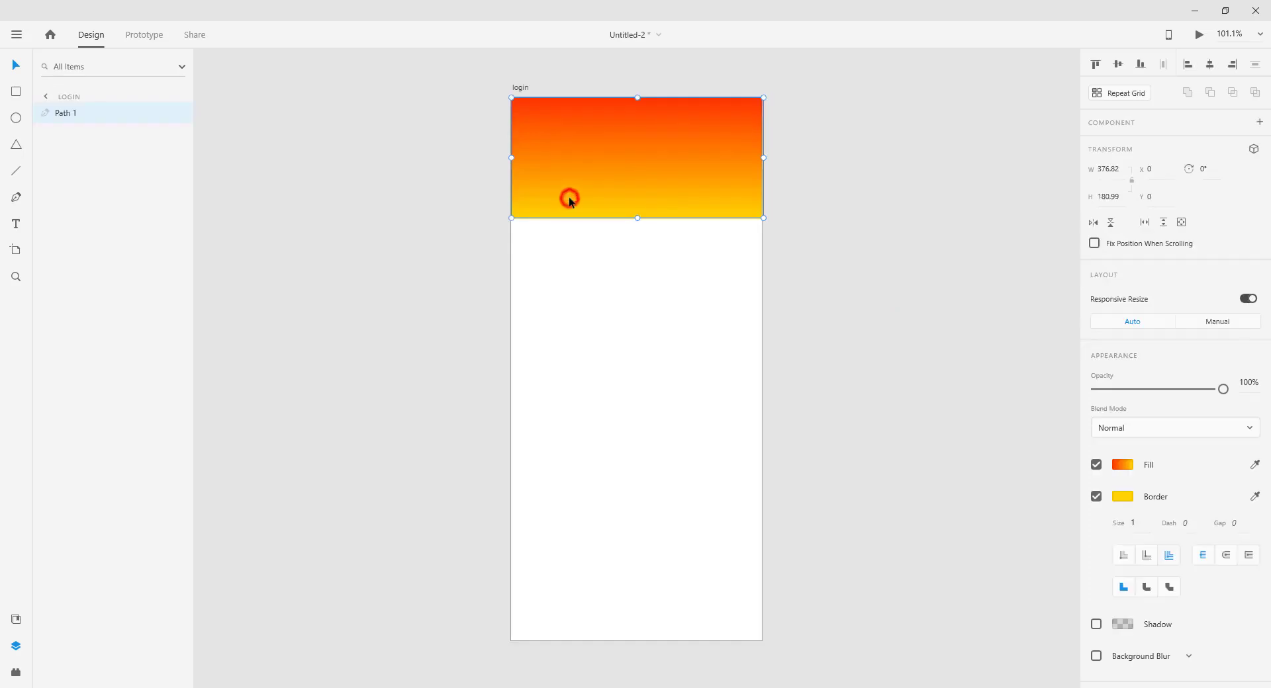
pyautogui.doubleClick(570, 199)
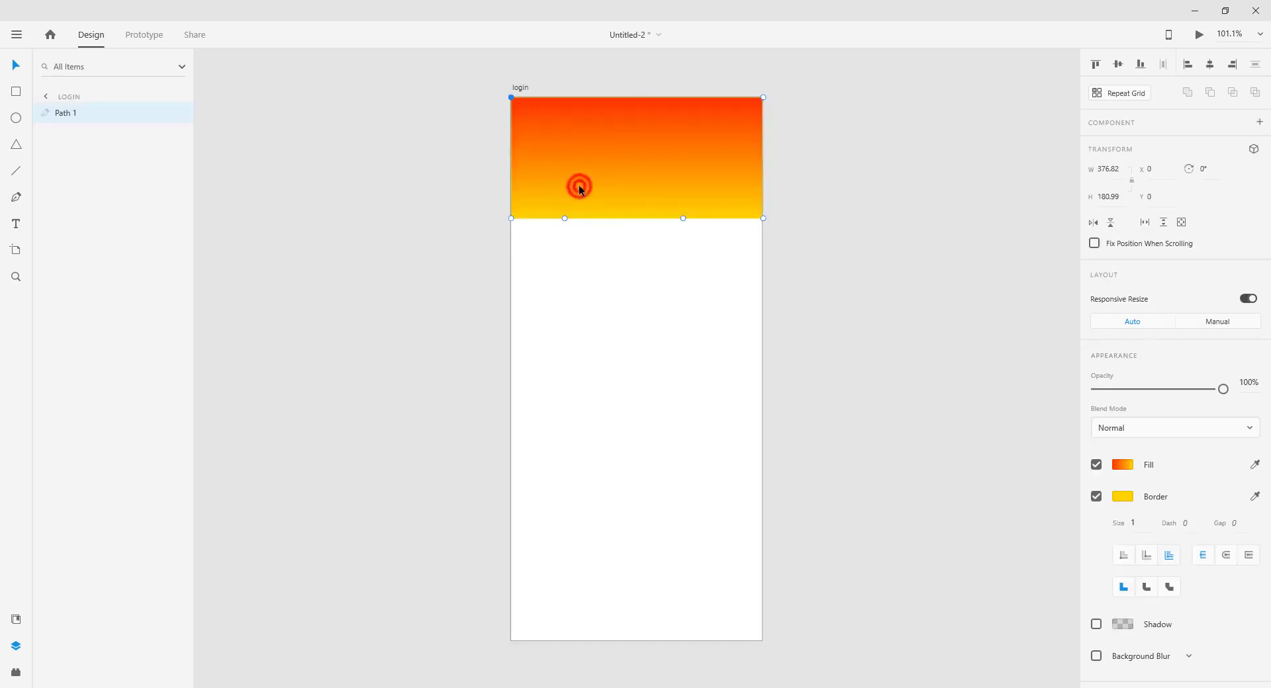
pyautogui.click(565, 218)
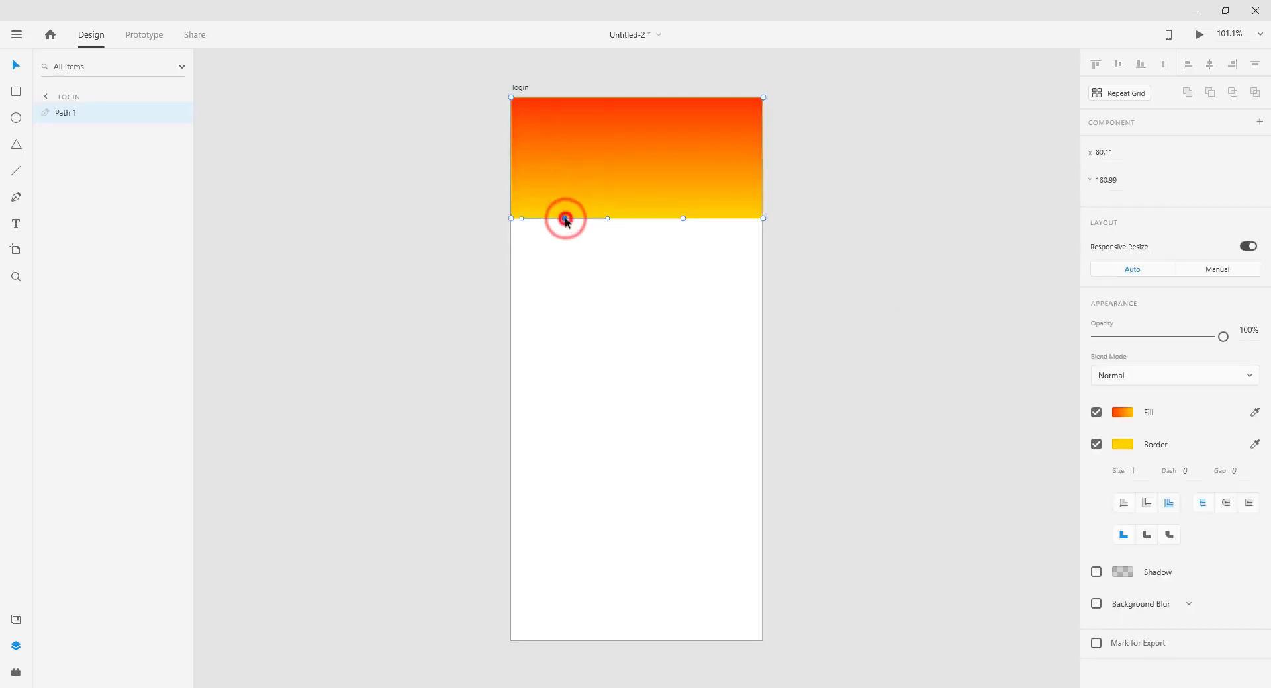
pyautogui.click(684, 219)
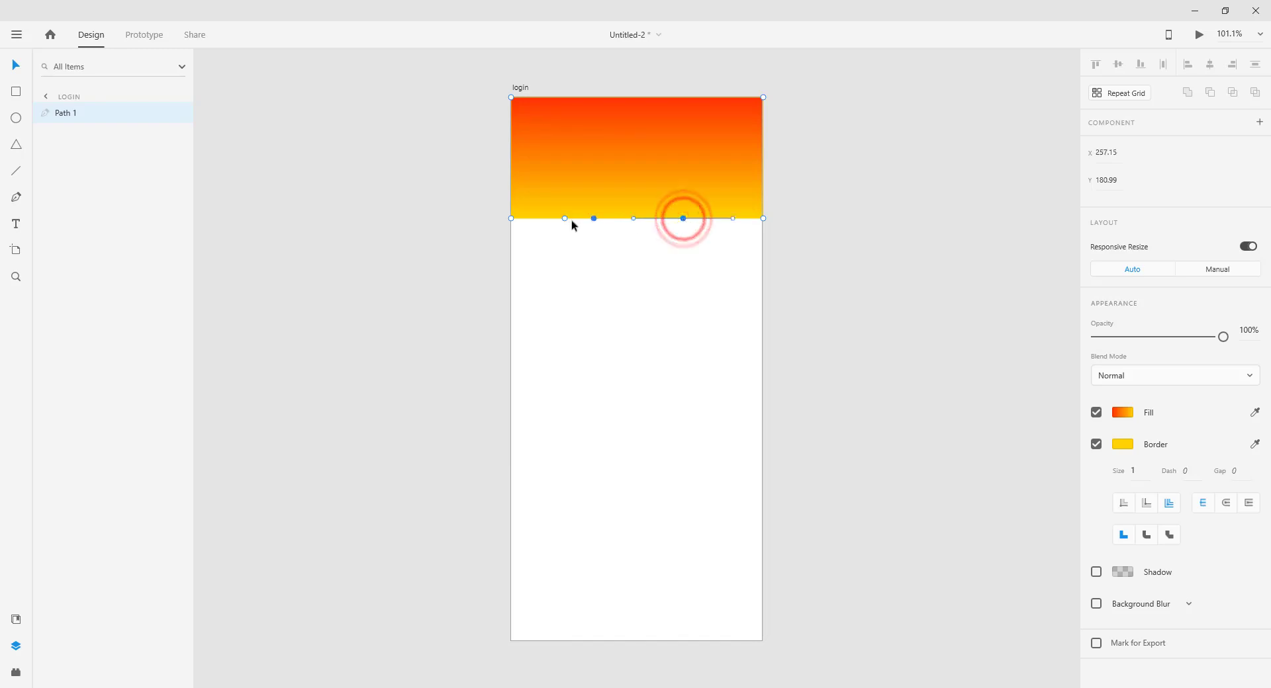
pyautogui.click(511, 218)
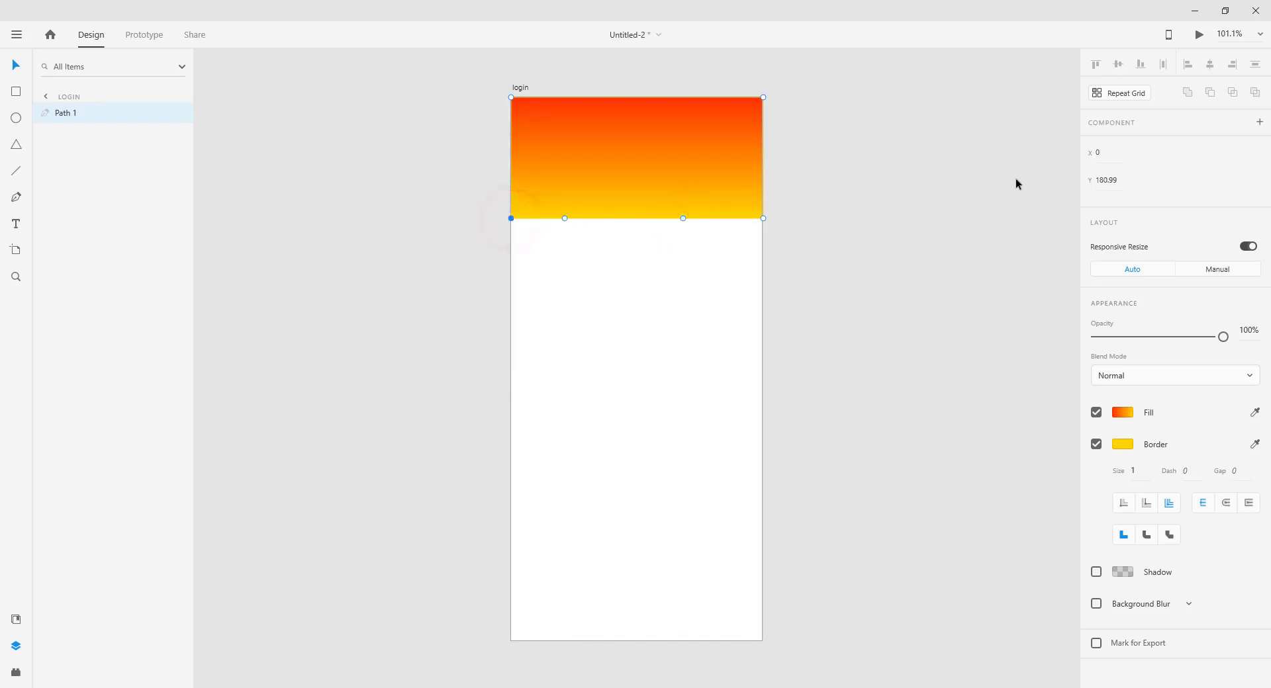
pyautogui.click(1115, 180)
pyautogui.write('177')
pyautogui.press('Return')
# - Move the left of the two middle anchors on the path's lower edge to X 95, Y 140
pyautogui.click(564, 218)
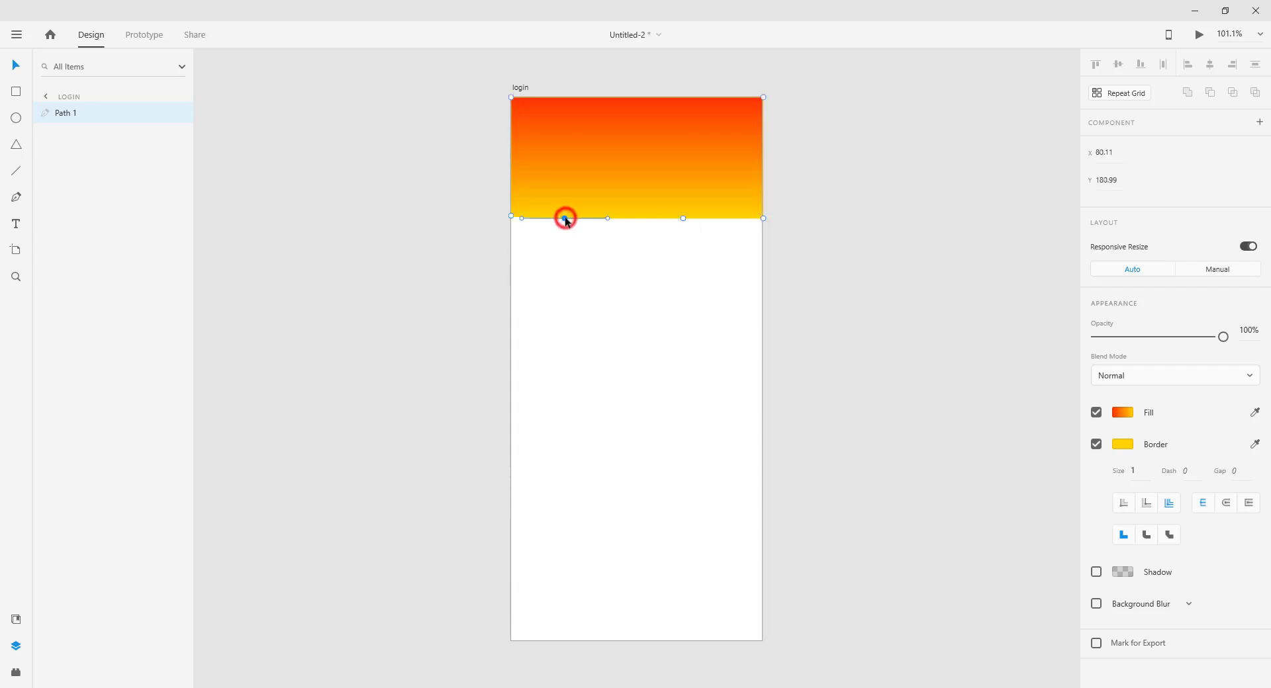
pyautogui.click(1105, 152)
pyautogui.write('100')
pyautogui.press('BackSpace')
pyautogui.press('BackSpace')
pyautogui.press('BackSpace')
pyautogui.write('95')
pyautogui.press('Tab')
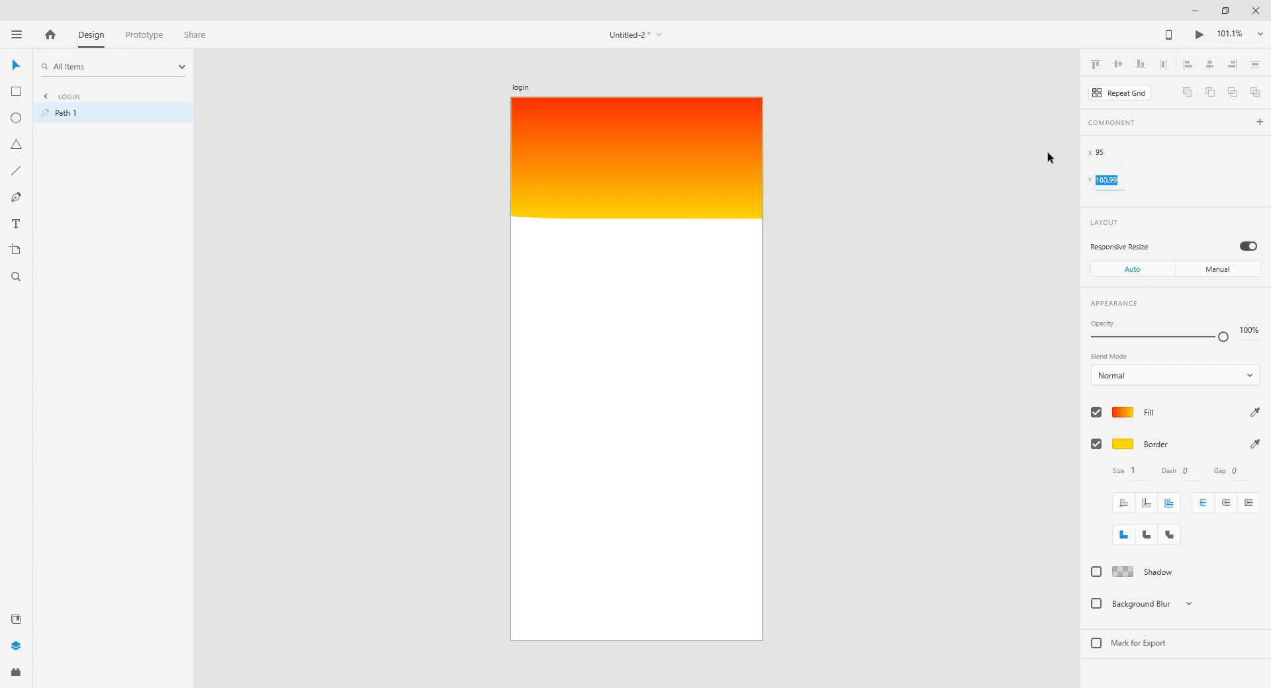
pyautogui.write('140')
pyautogui.press('Return')
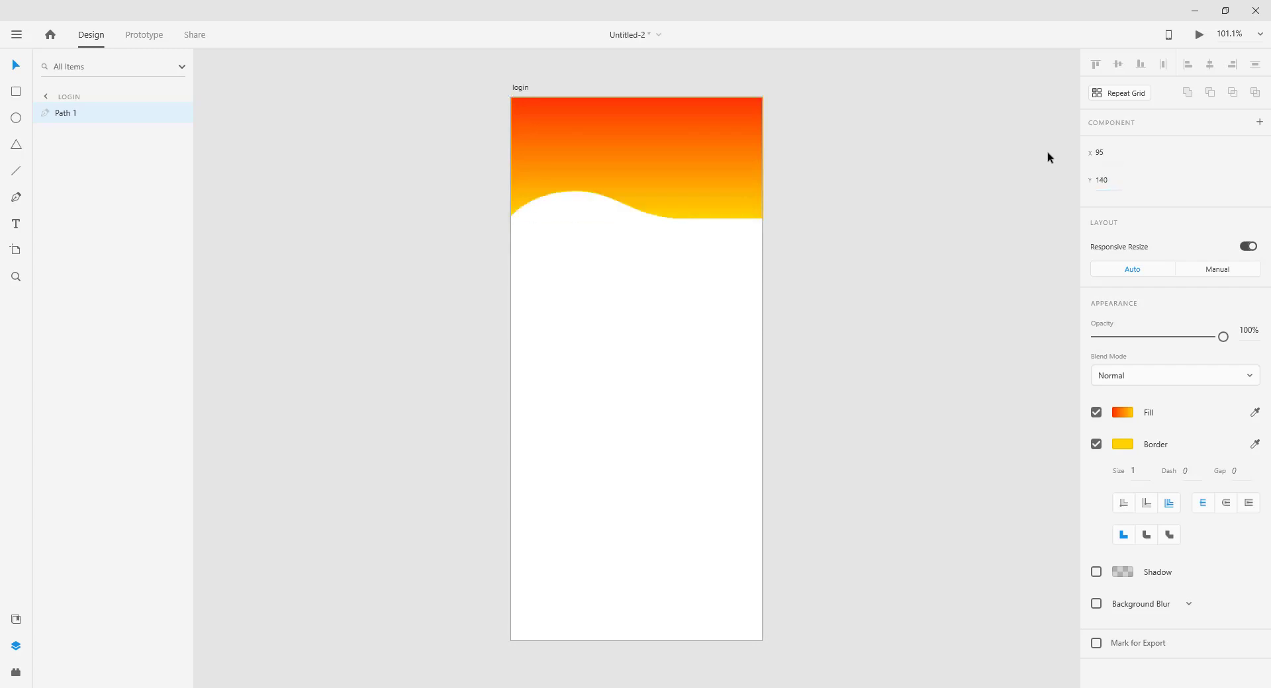
# - Set the right curve handle of the wave crest anchor to X 145
pyautogui.click(619, 192)
pyautogui.click(1125, 155)
pyautogui.write('145')
pyautogui.press('Return')
# - Move the right of the two middle anchors on the path's lower edge to X 205, Y 177
pyautogui.click(684, 218)
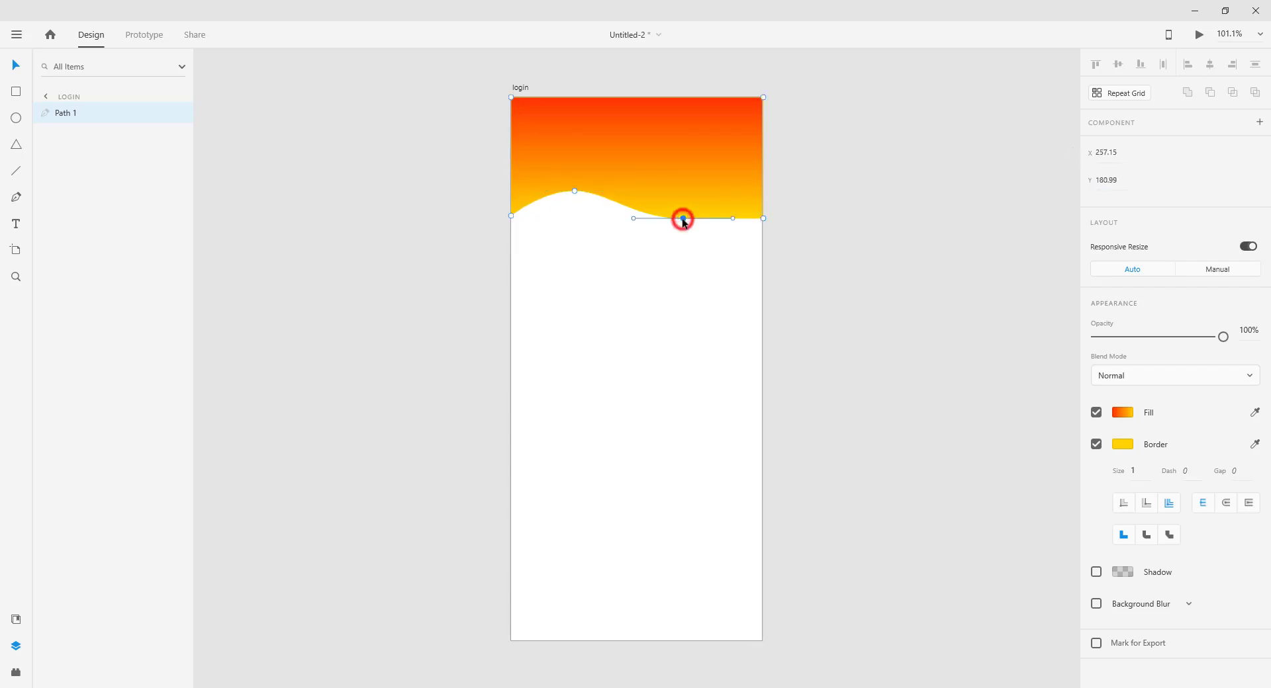
pyautogui.click(1120, 154)
pyautogui.write('205')
pyautogui.press('Tab')
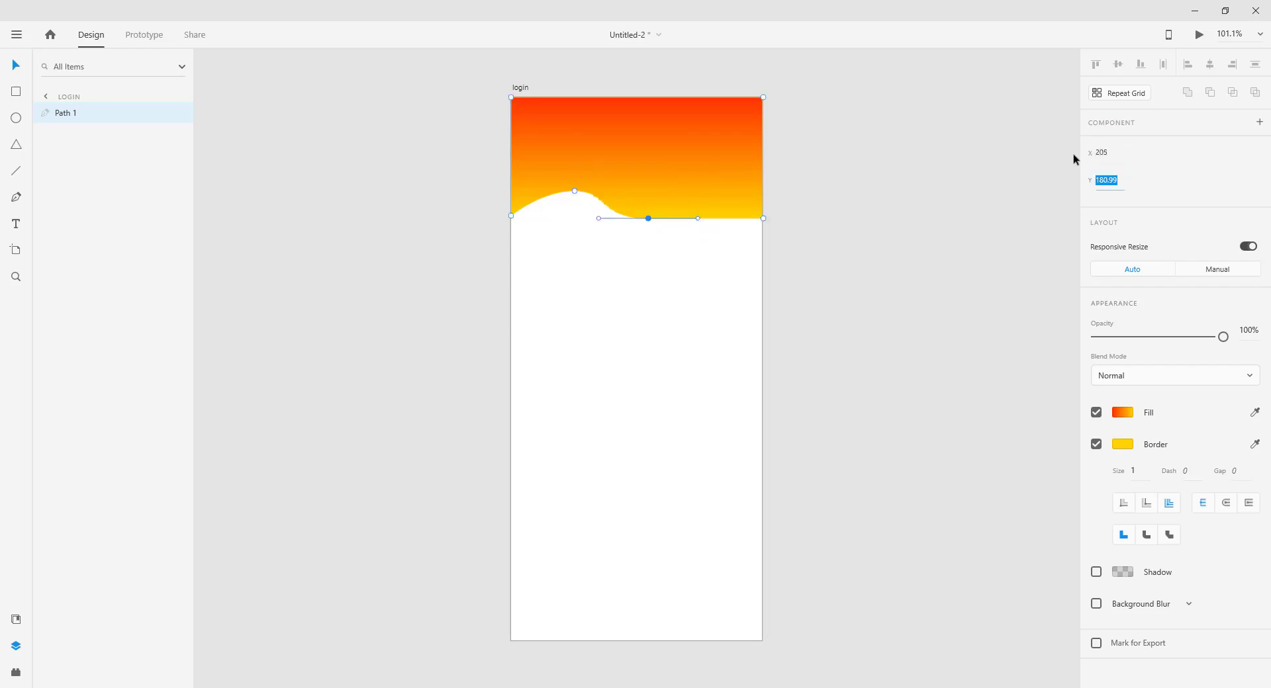
pyautogui.write('177')
pyautogui.press('Return')
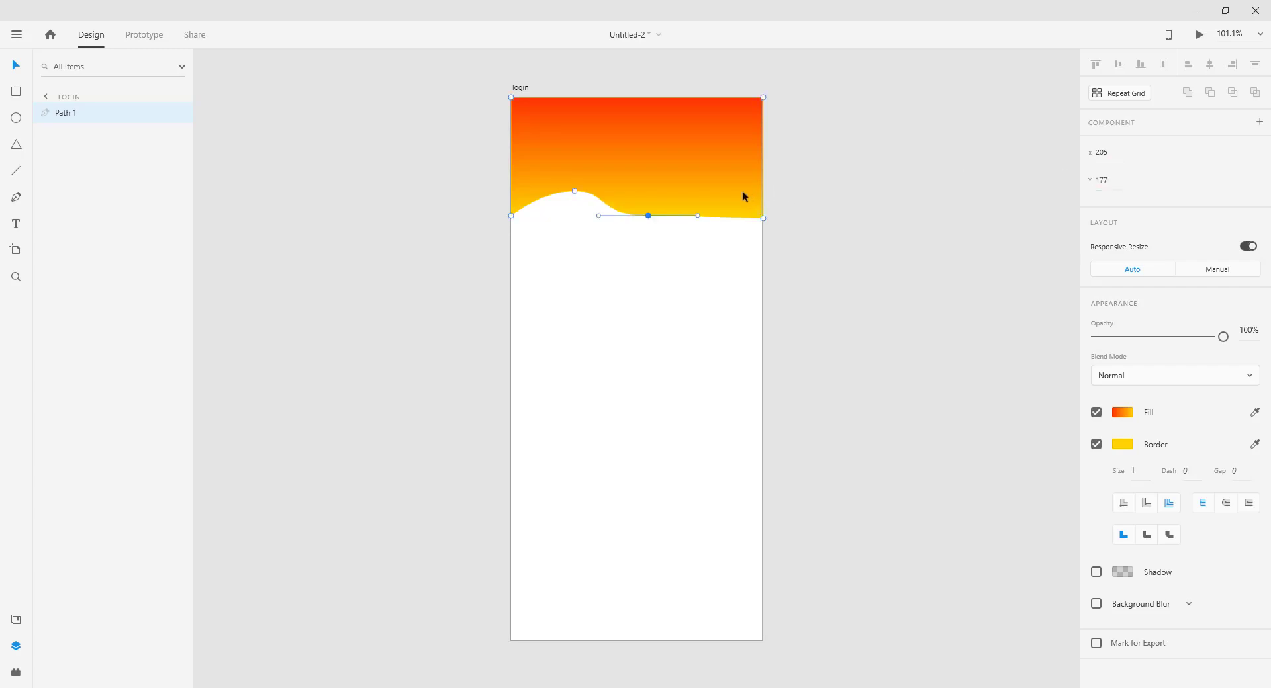
# - Set the right curve handle of the wave's second middle anchor to X 260, Y 200
pyautogui.click(697, 216)
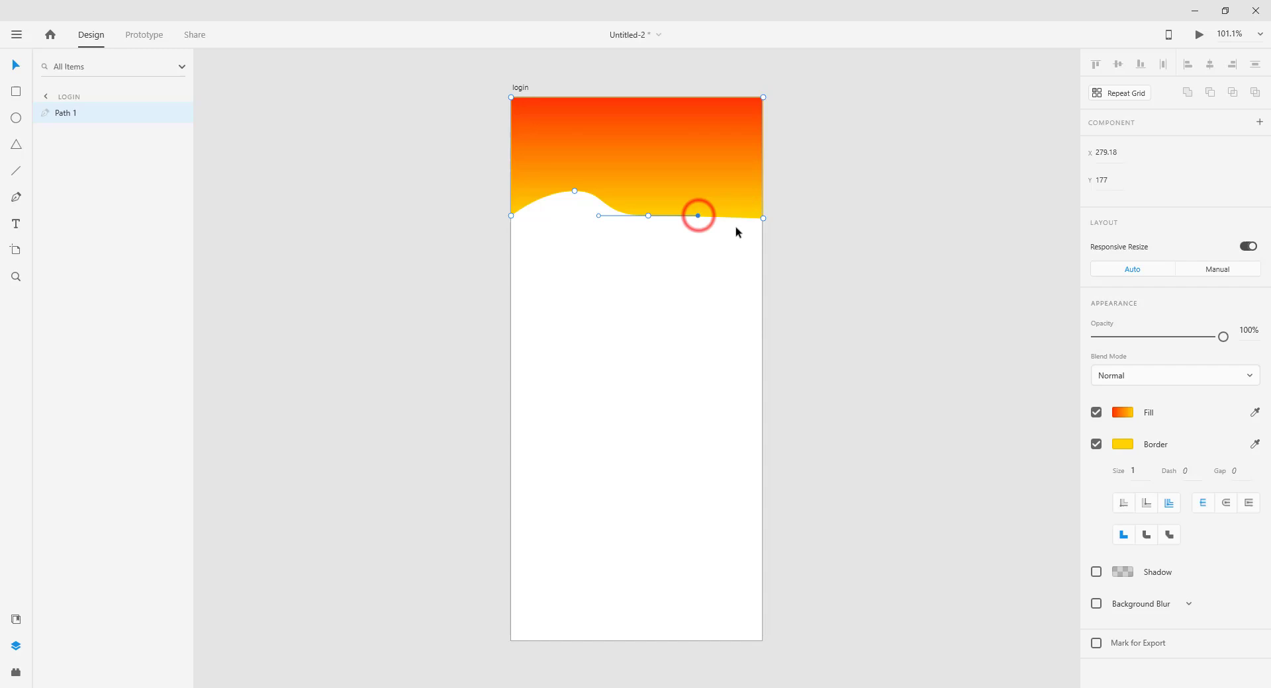
pyautogui.click(1123, 153)
pyautogui.write('260')
pyautogui.press('Tab')
pyautogui.write('200')
pyautogui.press('Return')
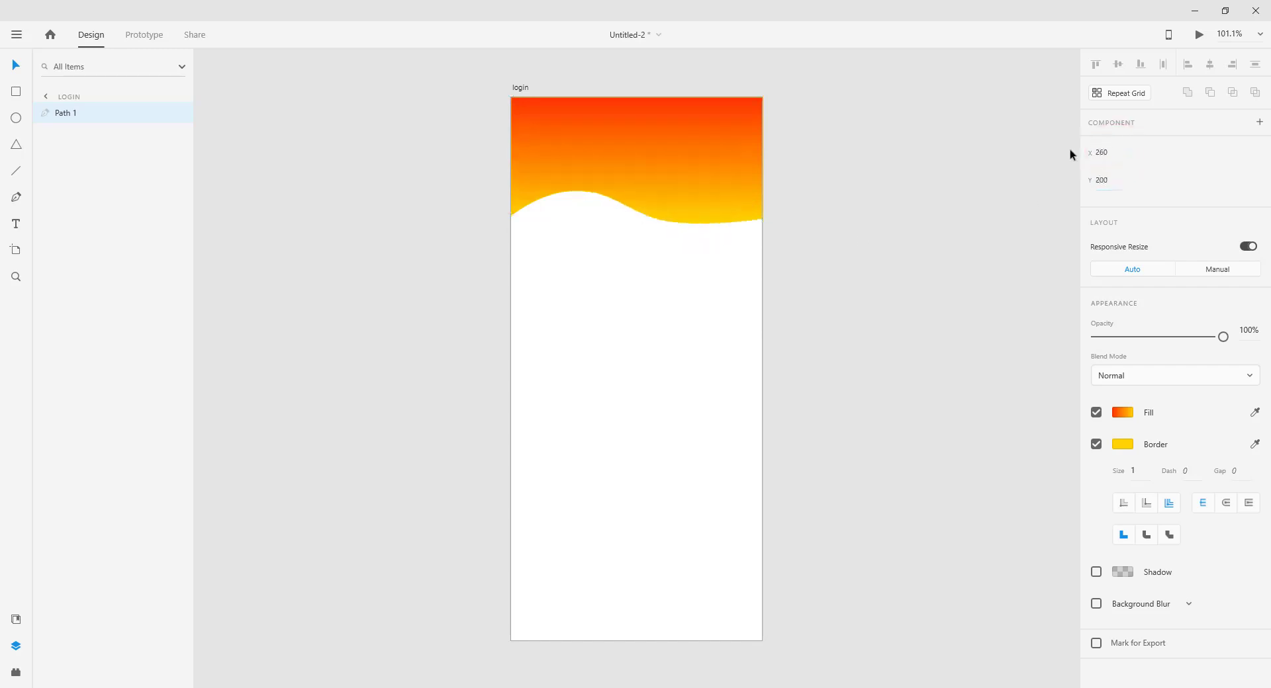
# - Set the header path's lower-right corner anchor to Y 155 and leave point editing
pyautogui.click(763, 219)
pyautogui.click(1123, 155)
pyautogui.click(1119, 179)
pyautogui.write('180')
pyautogui.press('Return')
pyautogui.press('1')
pyautogui.press('0')
pyautogui.click(1099, 179)
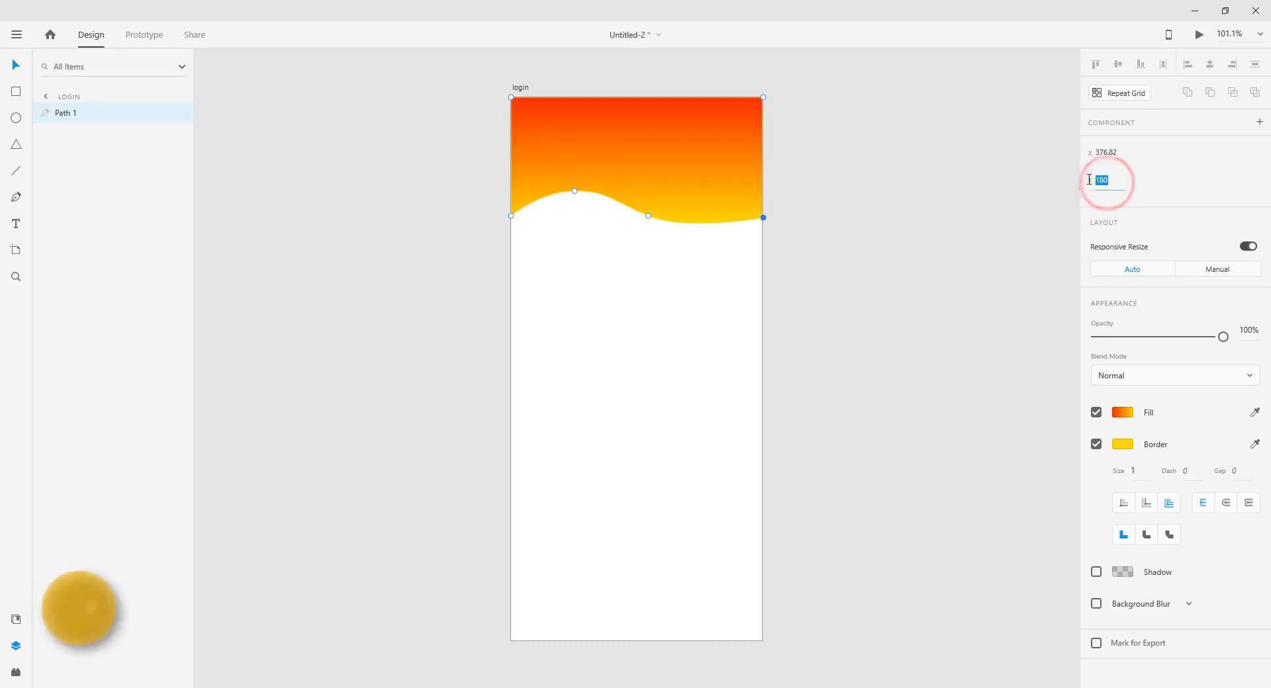
pyautogui.write('155')
pyautogui.press('Return')
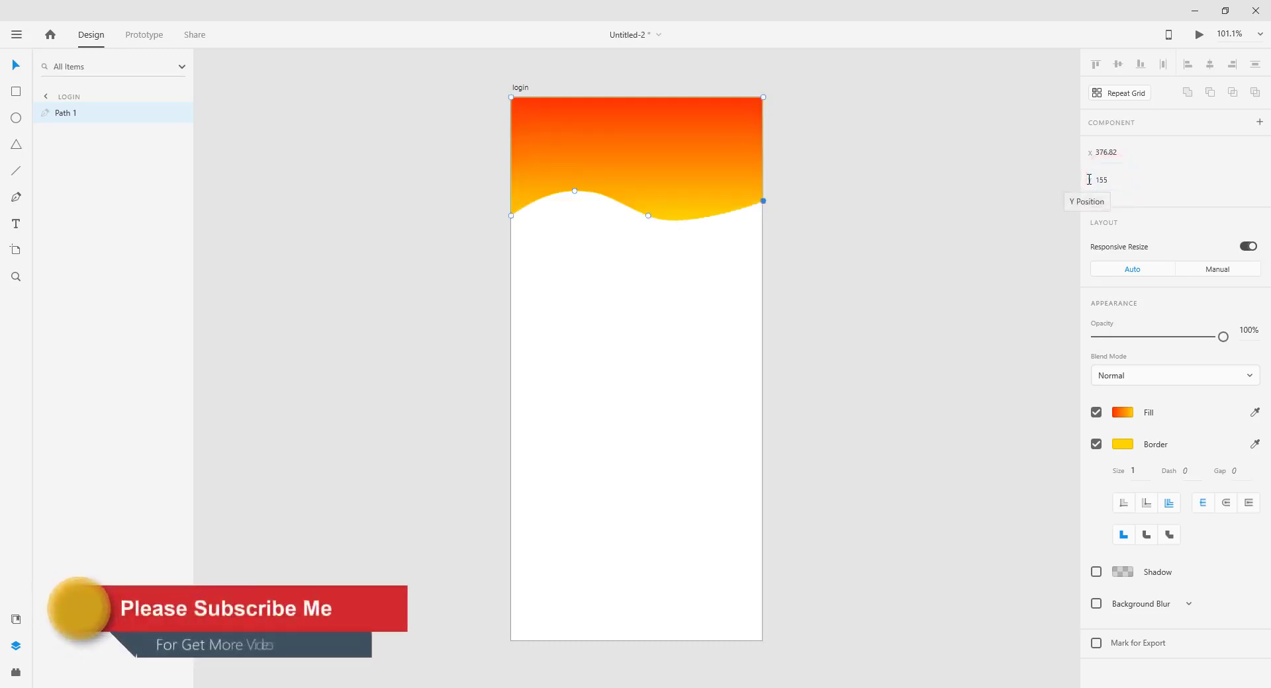
pyautogui.click(842, 210)
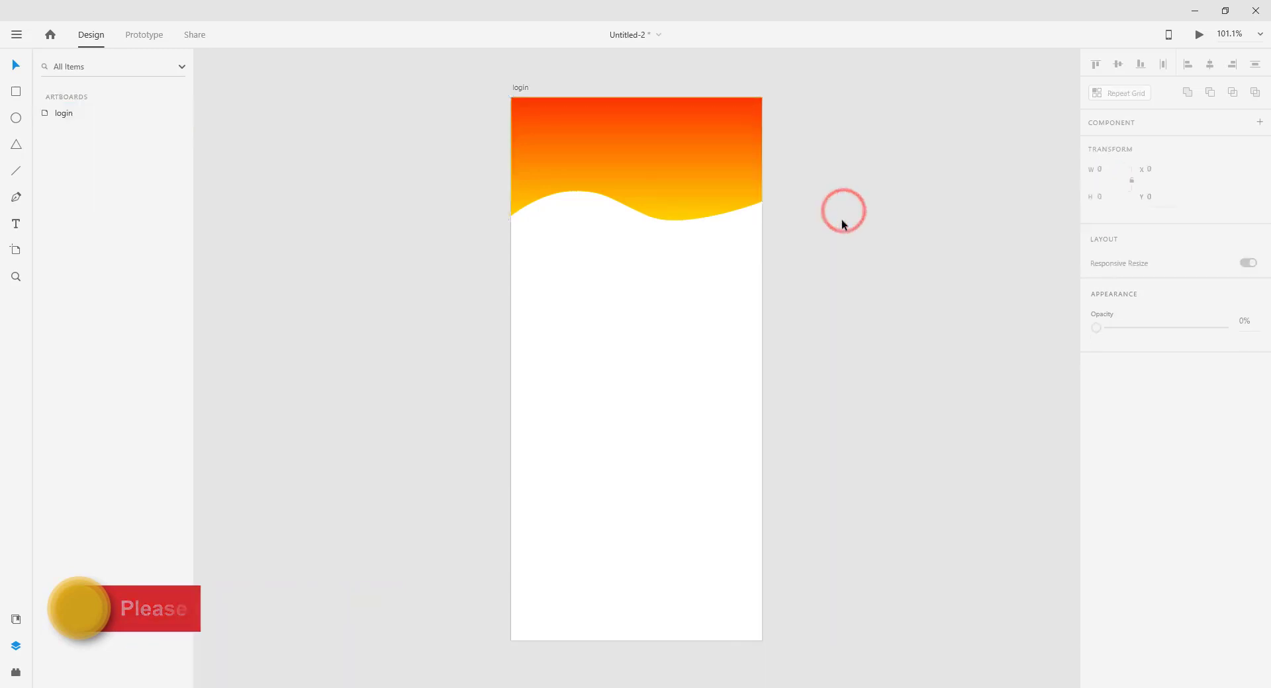
# - Hide and lock the finished wave shape Path 1
pyautogui.doubleClick(511, 216)
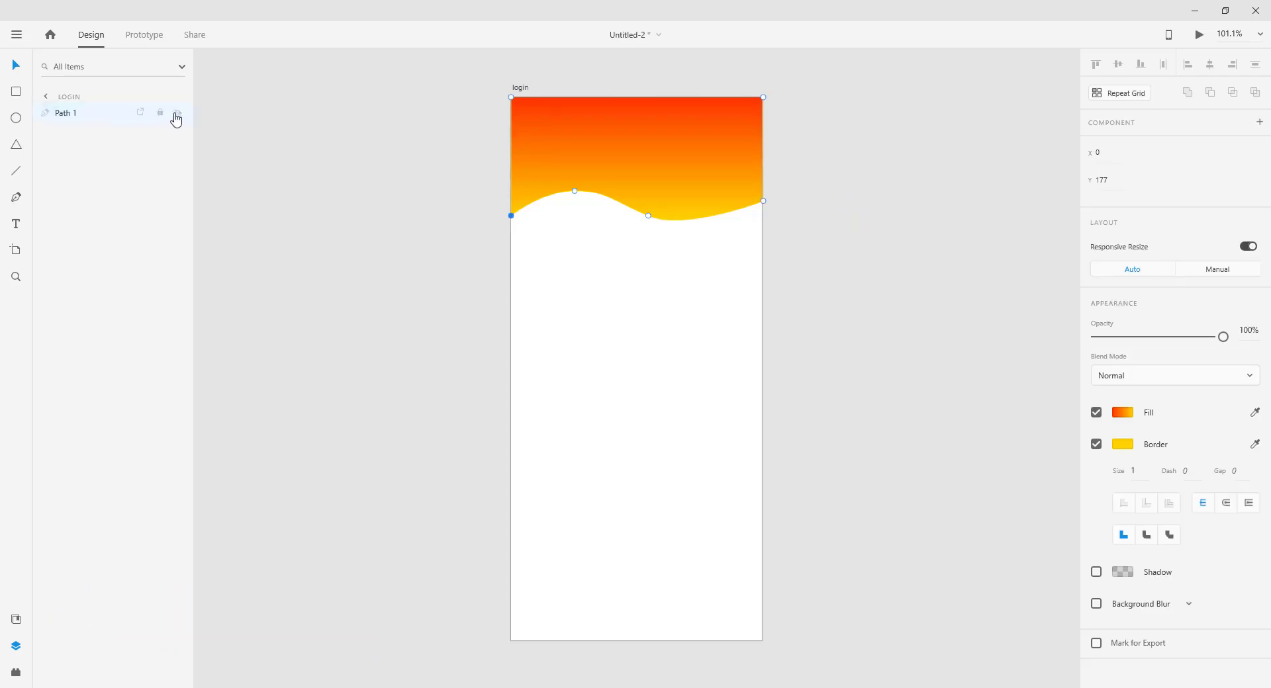
pyautogui.click(176, 113)
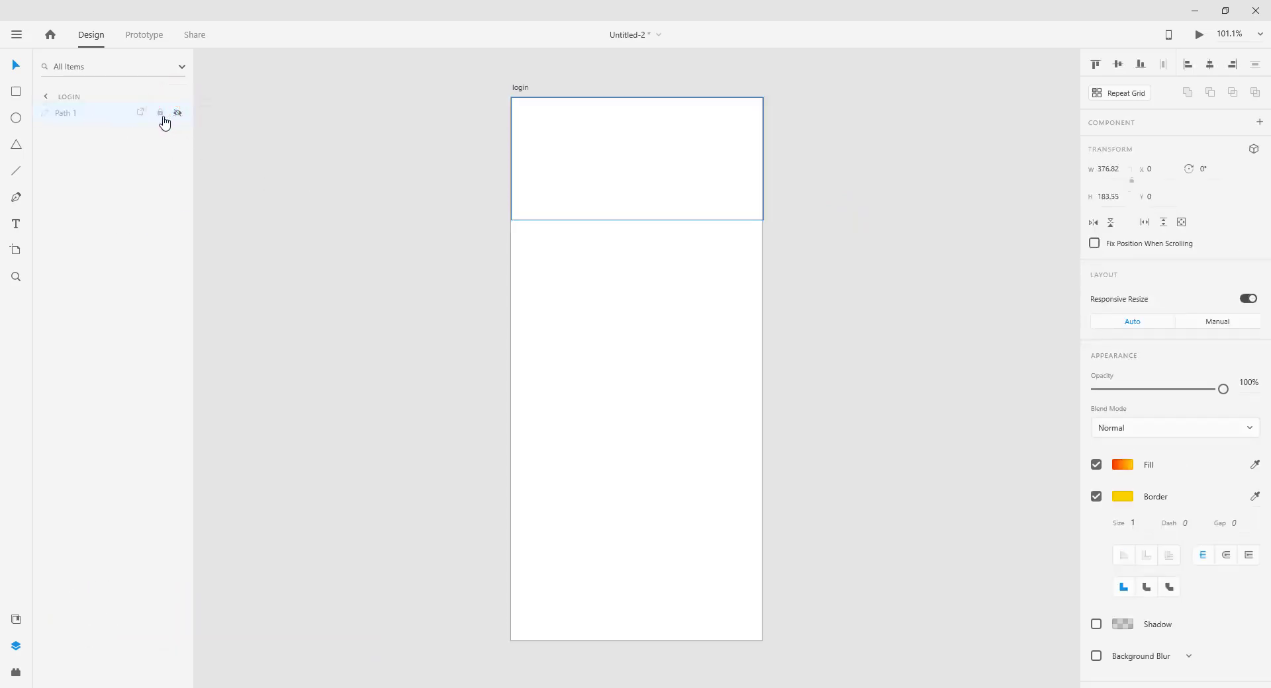
pyautogui.click(159, 114)
pyautogui.click(463, 131)
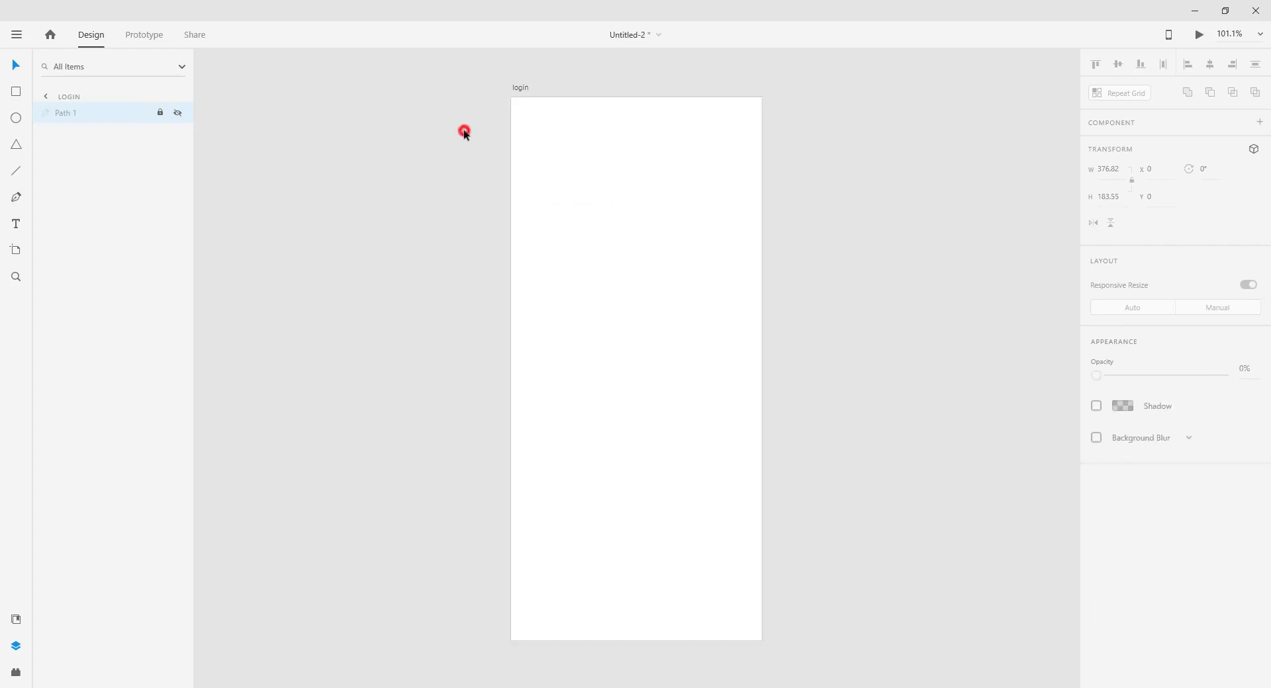
# - Draw a closed rectangular path about 377 by 169 across the artboard's top, with two extra lower-edge anchors at about X 83 and X 281
pyautogui.click(18, 197)
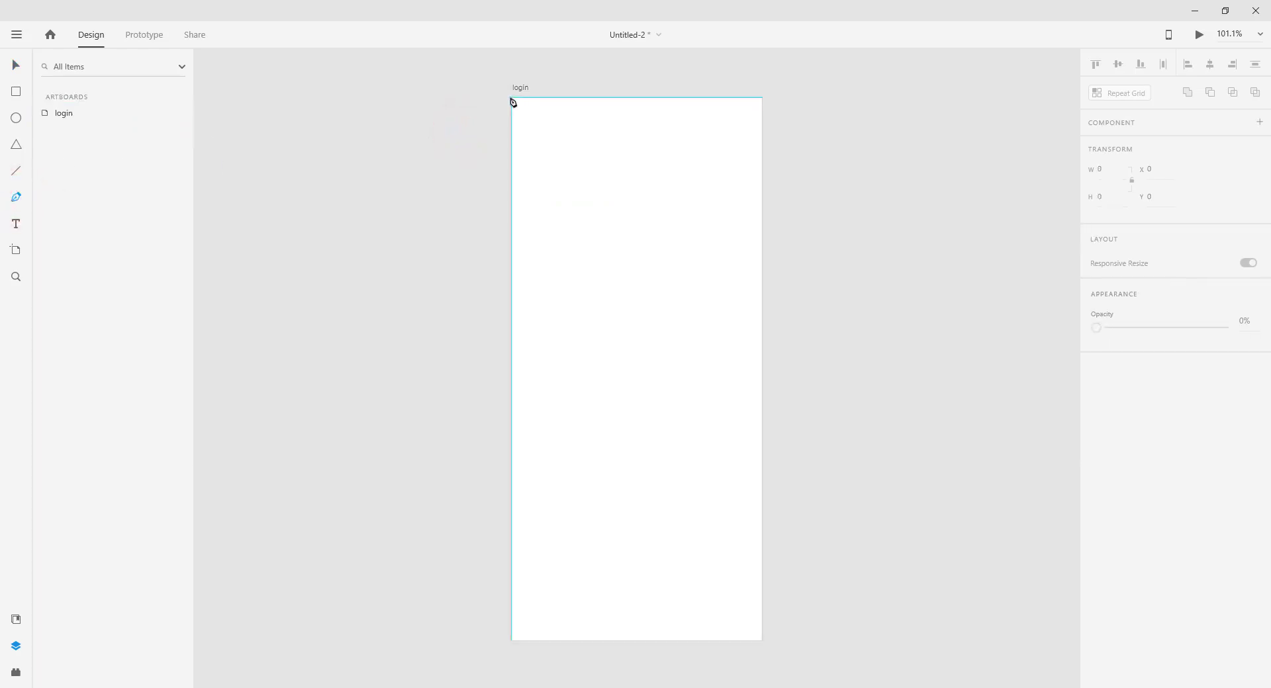
pyautogui.click(511, 98)
pyautogui.click(511, 211)
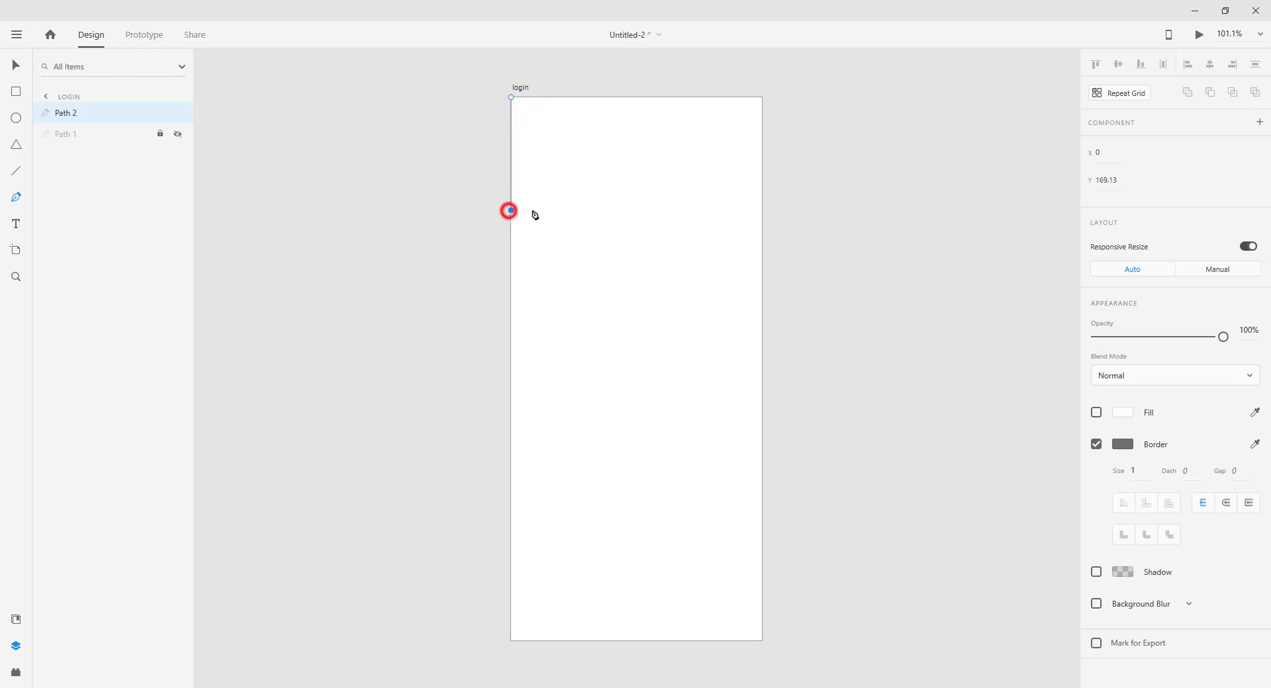
pyautogui.click(567, 211)
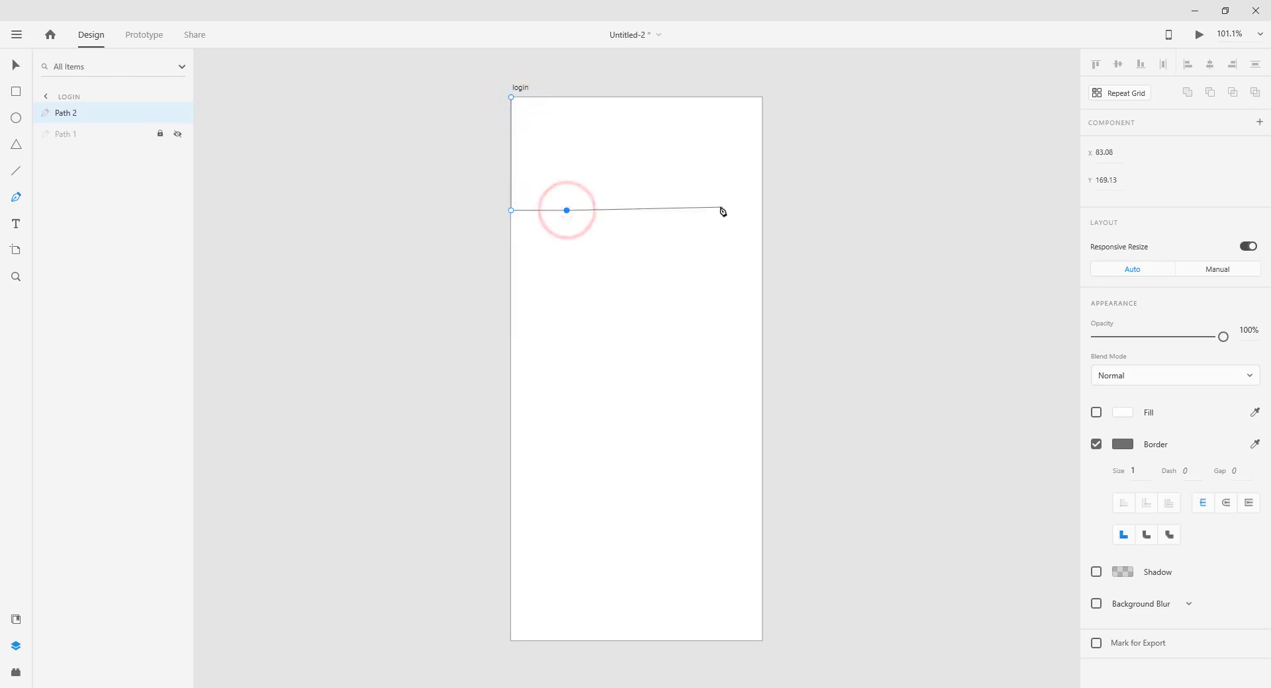
pyautogui.click(699, 210)
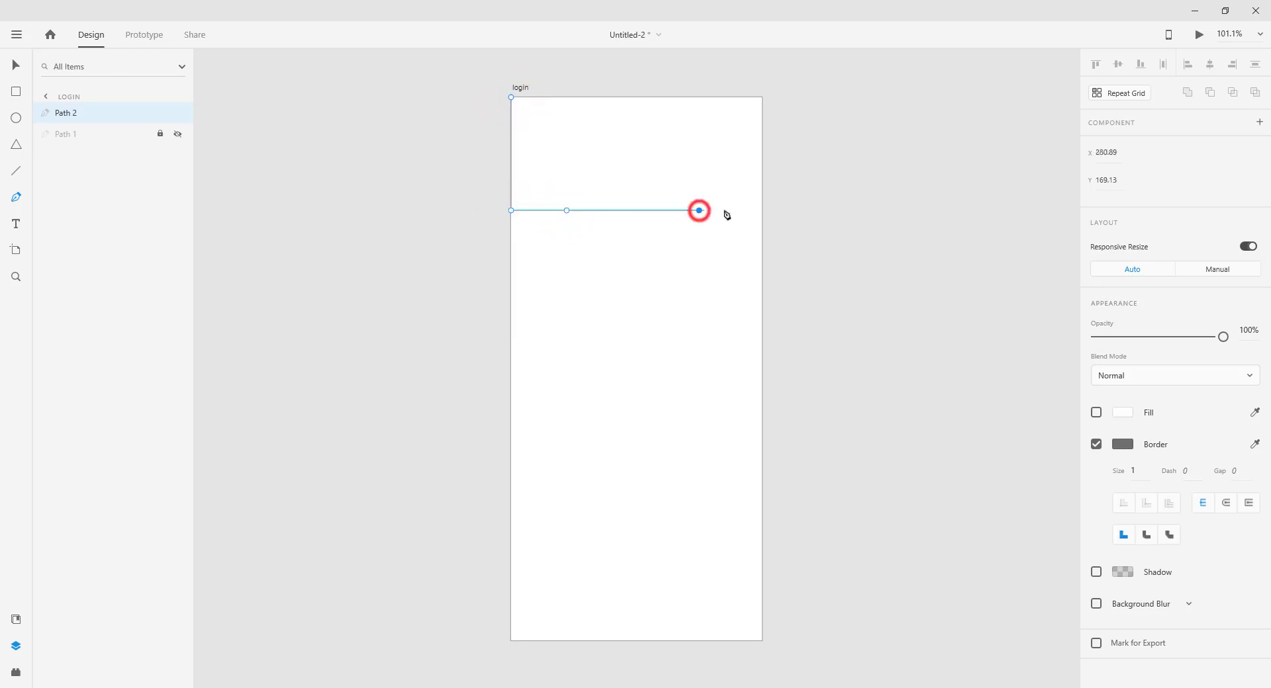
pyautogui.click(763, 211)
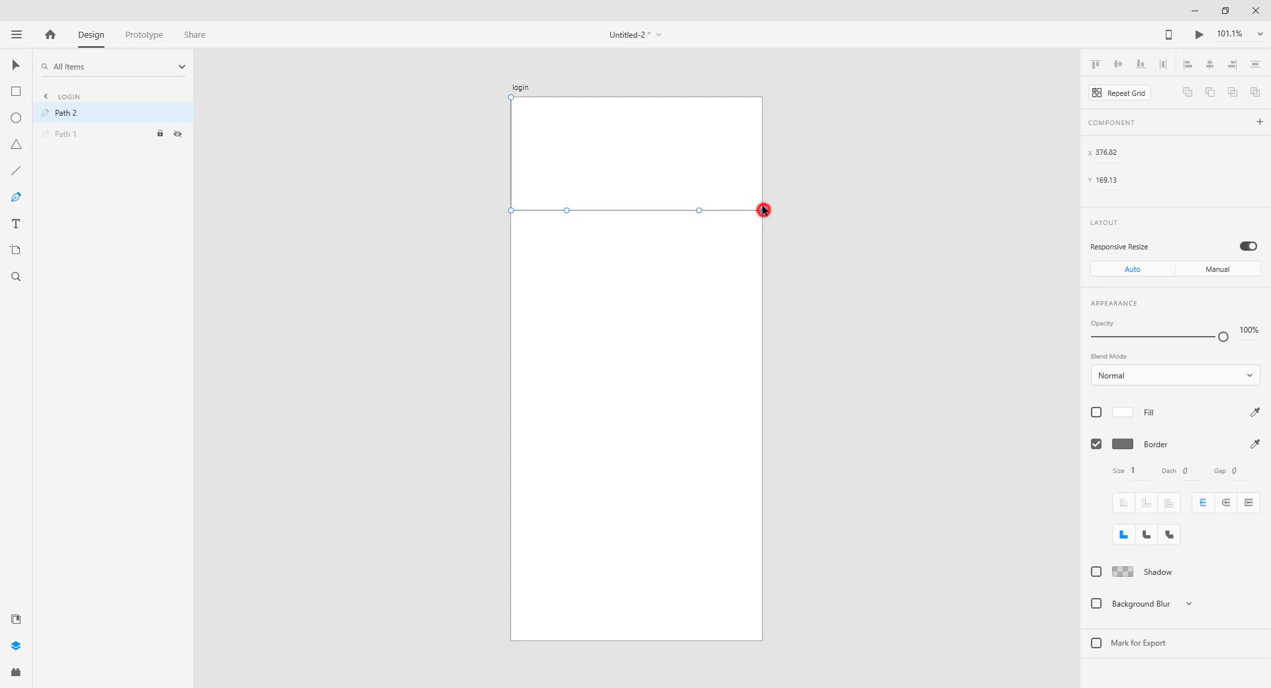
pyautogui.click(763, 98)
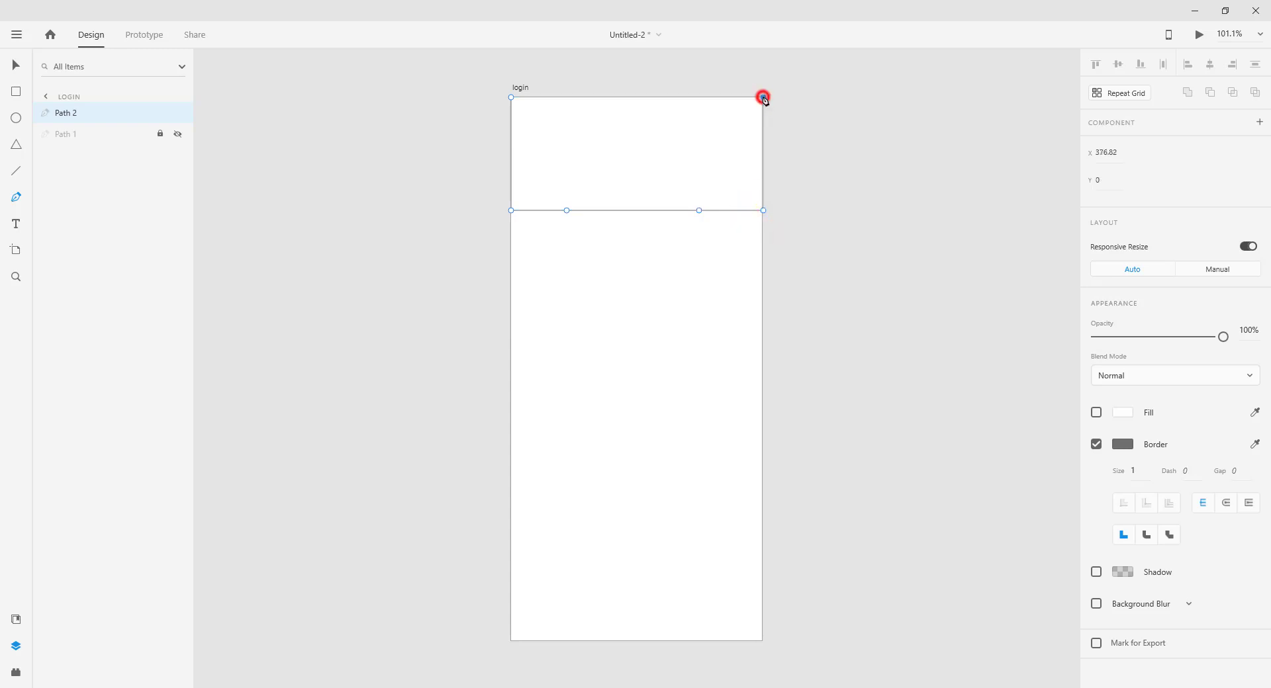
pyautogui.click(511, 98)
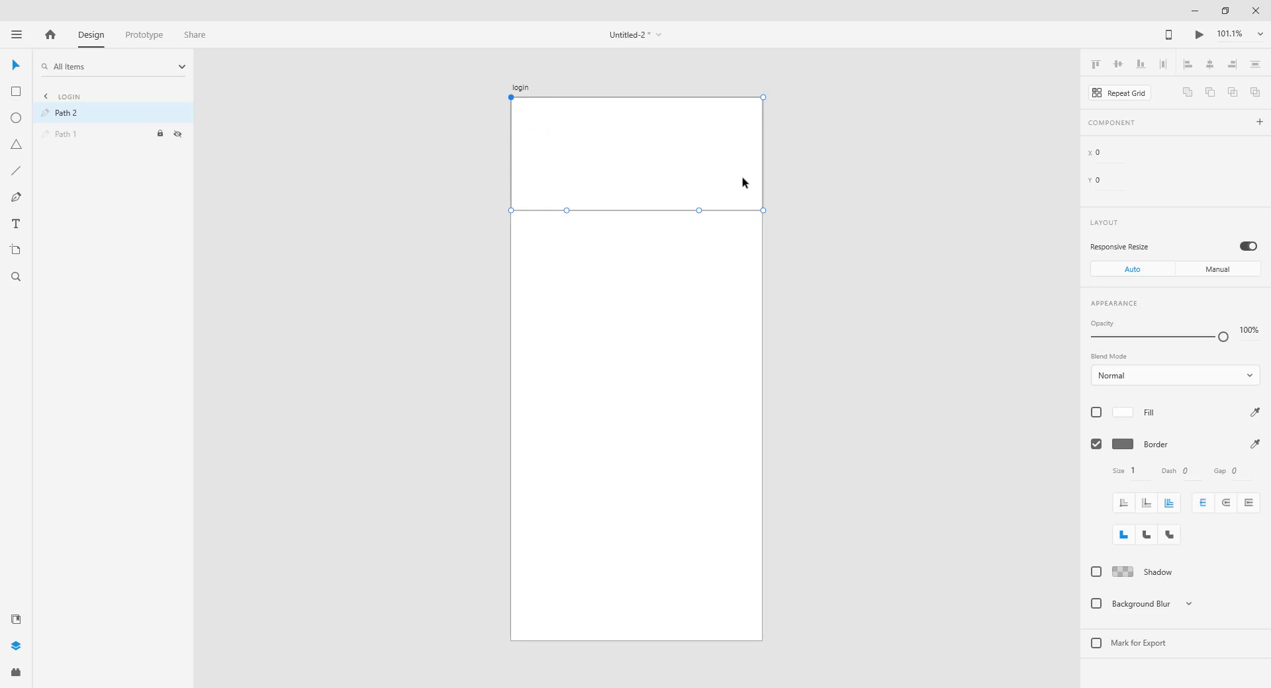
# - Fill the new path with the solid orange #FF8F10
pyautogui.click(1123, 413)
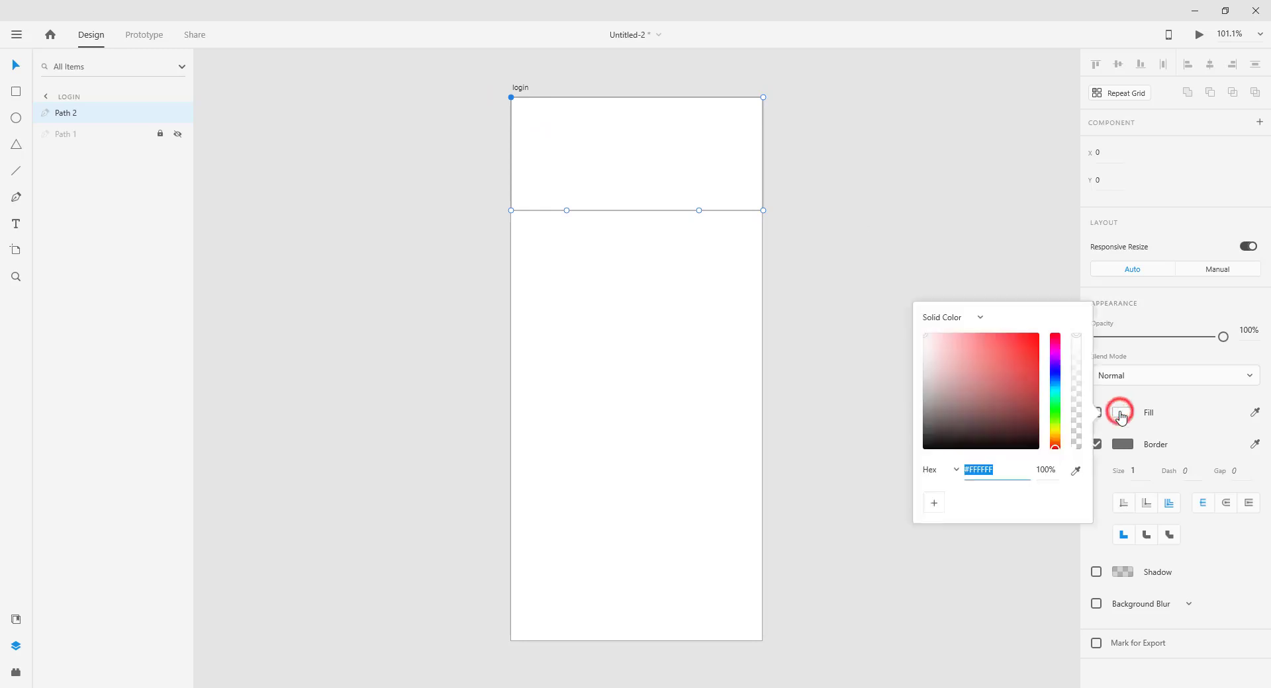
pyautogui.click(1007, 467)
pyautogui.doubleClick(1007, 468)
pyautogui.write('#ff8f10')
pyautogui.press('Return')
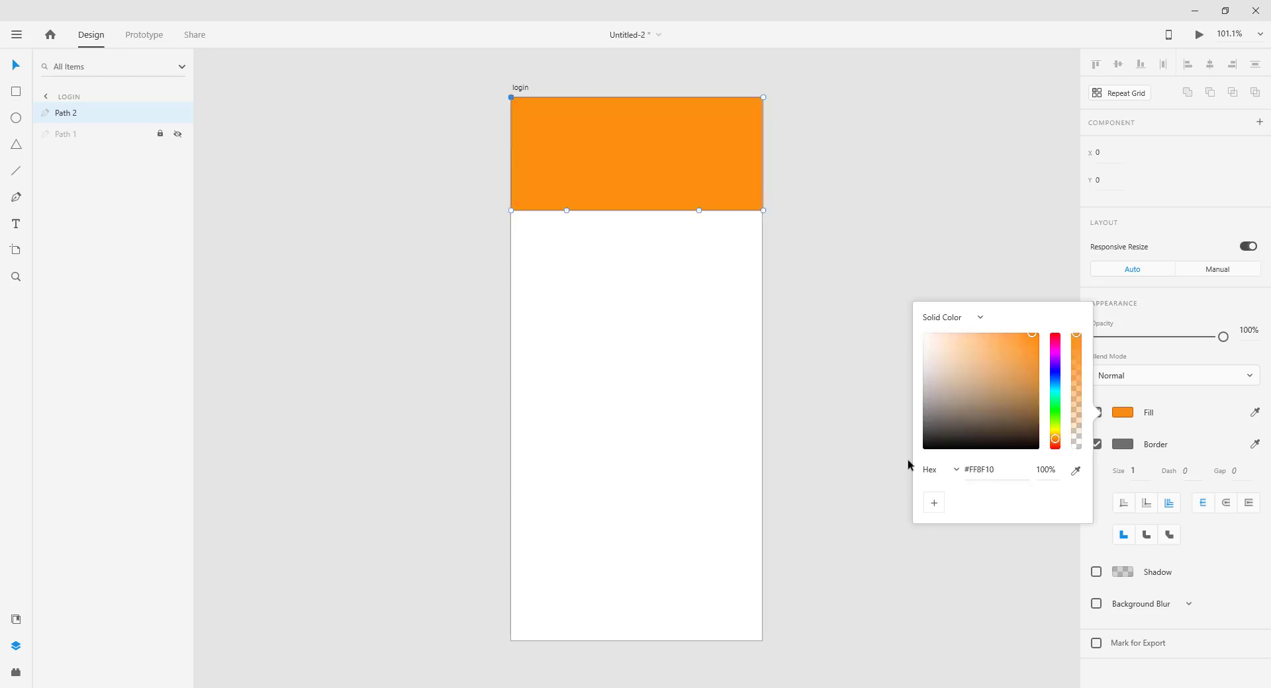
# - Set the orange path's lower-left corner anchor to Y 177, keeping it a sharp corner
pyautogui.click(511, 211)
pyautogui.doubleClick(511, 211)
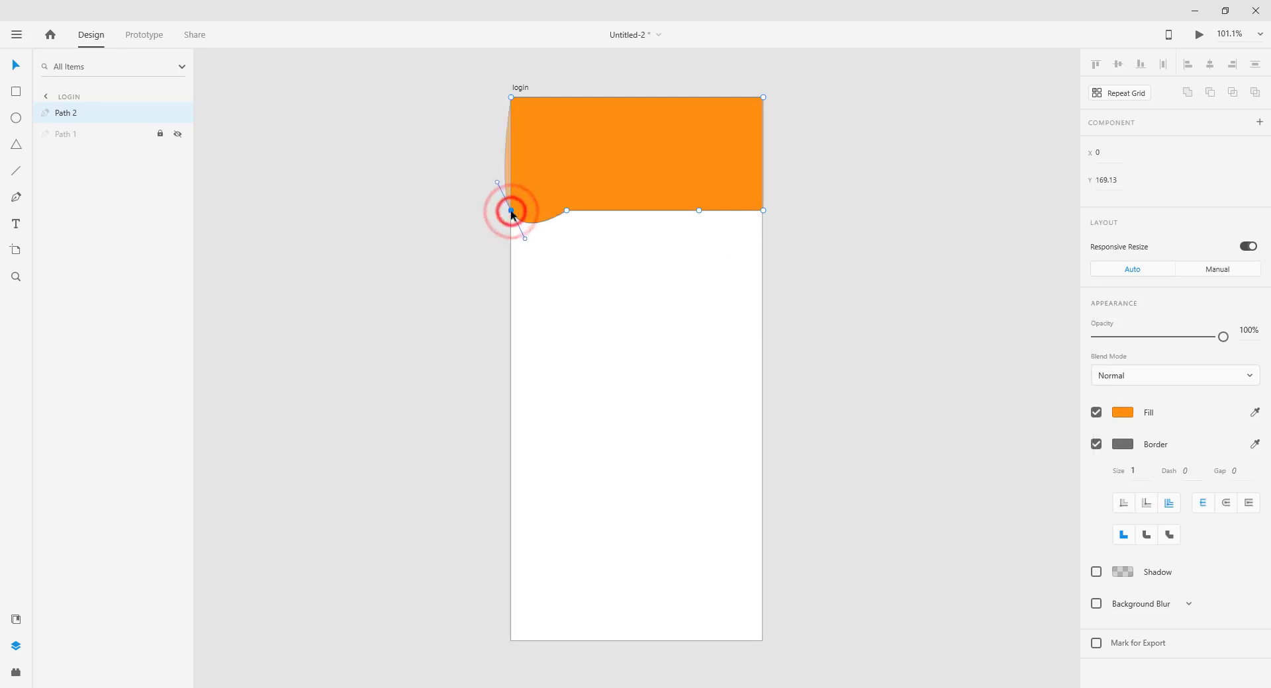
pyautogui.doubleClick(511, 211)
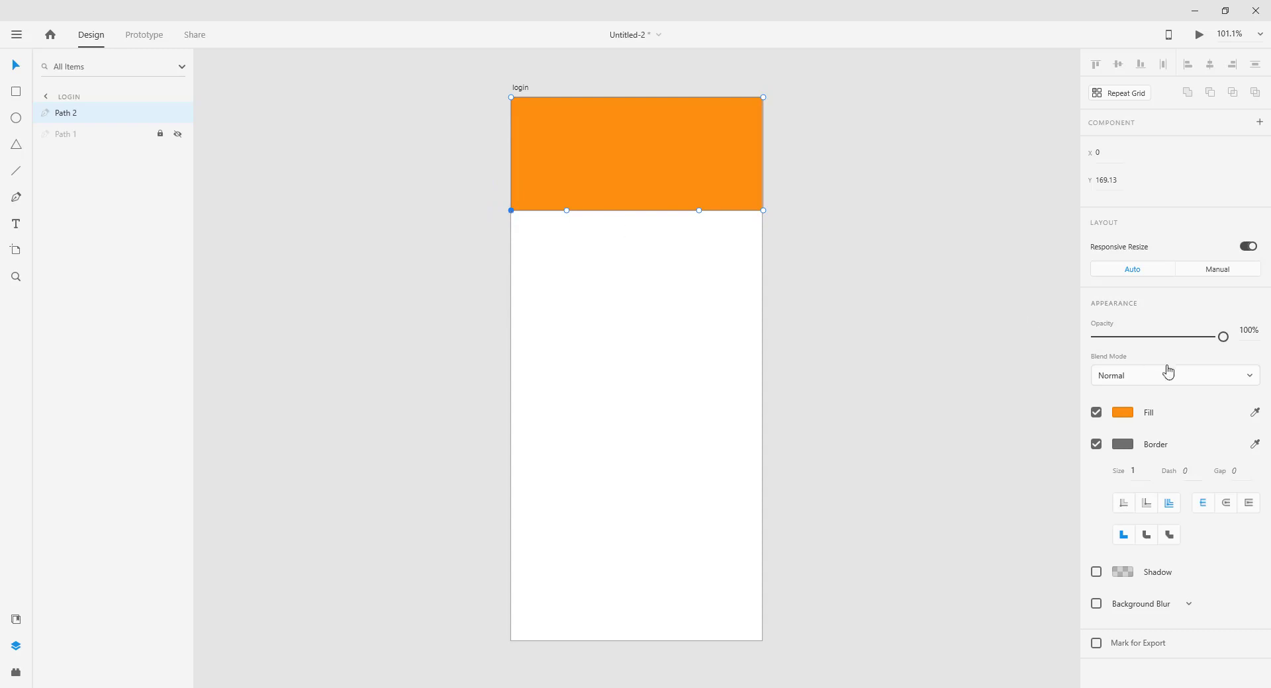
pyautogui.click(1119, 180)
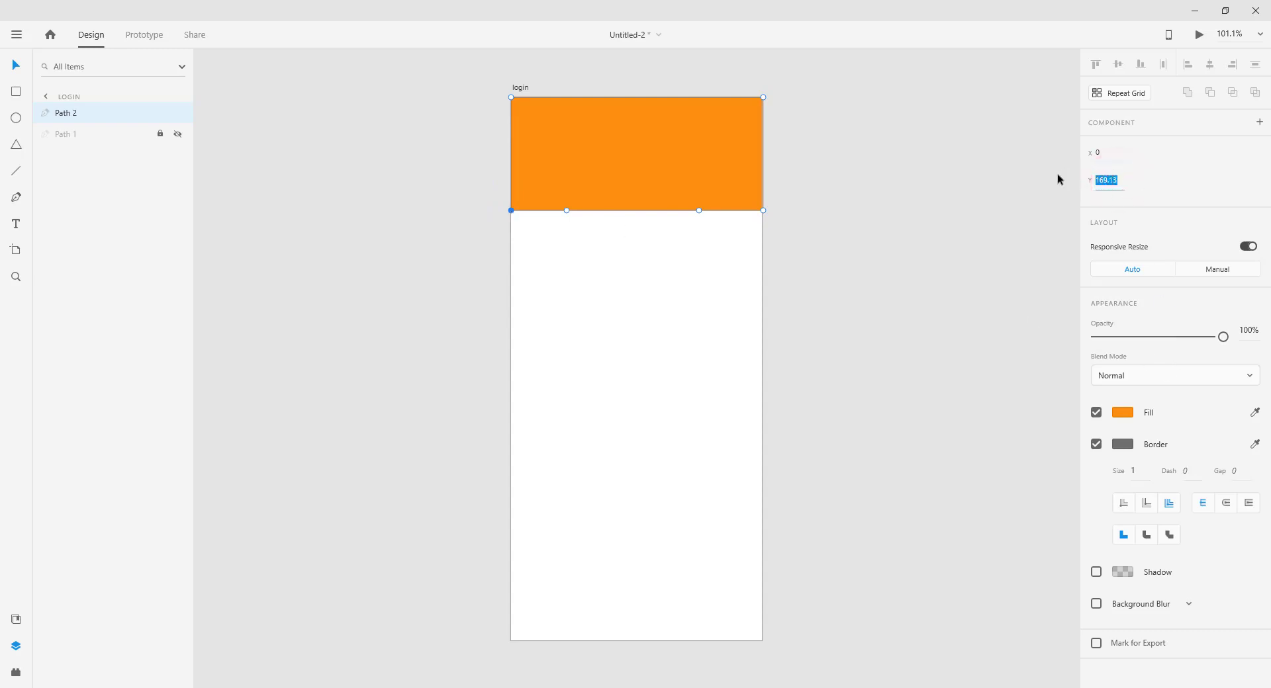
pyautogui.write('177')
pyautogui.press('Return')
# - Convert both middle anchors on the lower edge to smooth points and move the left one to X 100, Y 162
pyautogui.doubleClick(567, 211)
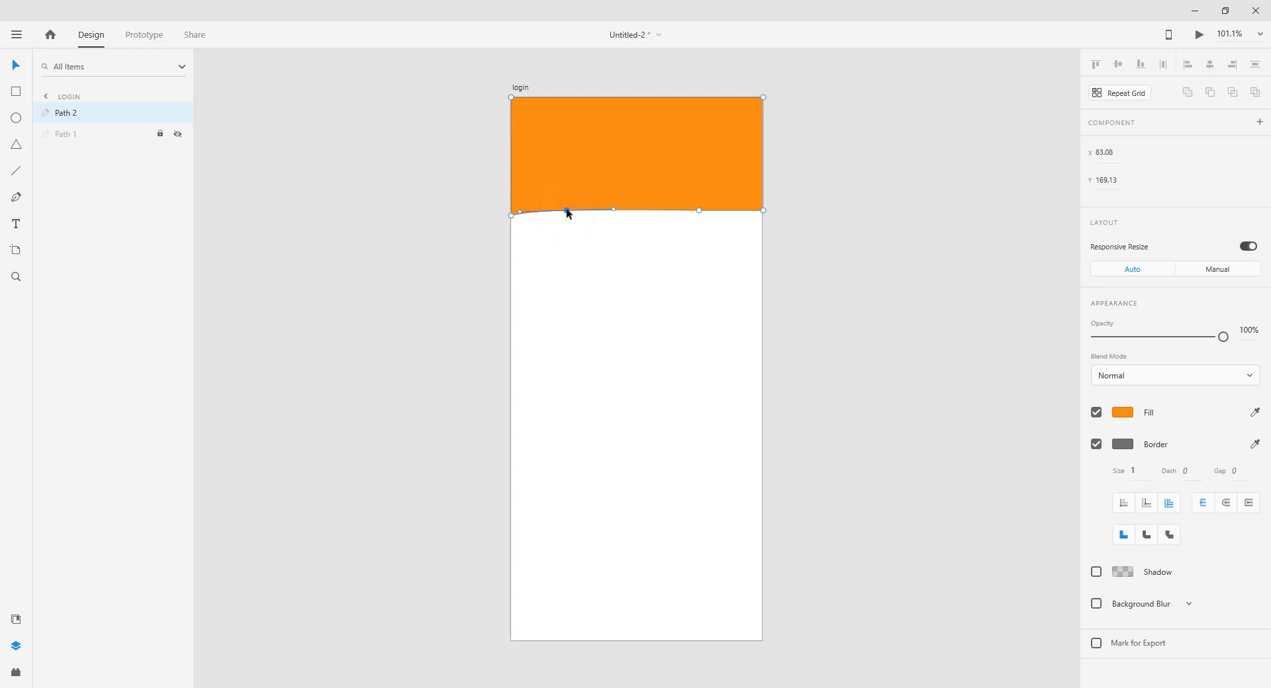
pyautogui.click(699, 210)
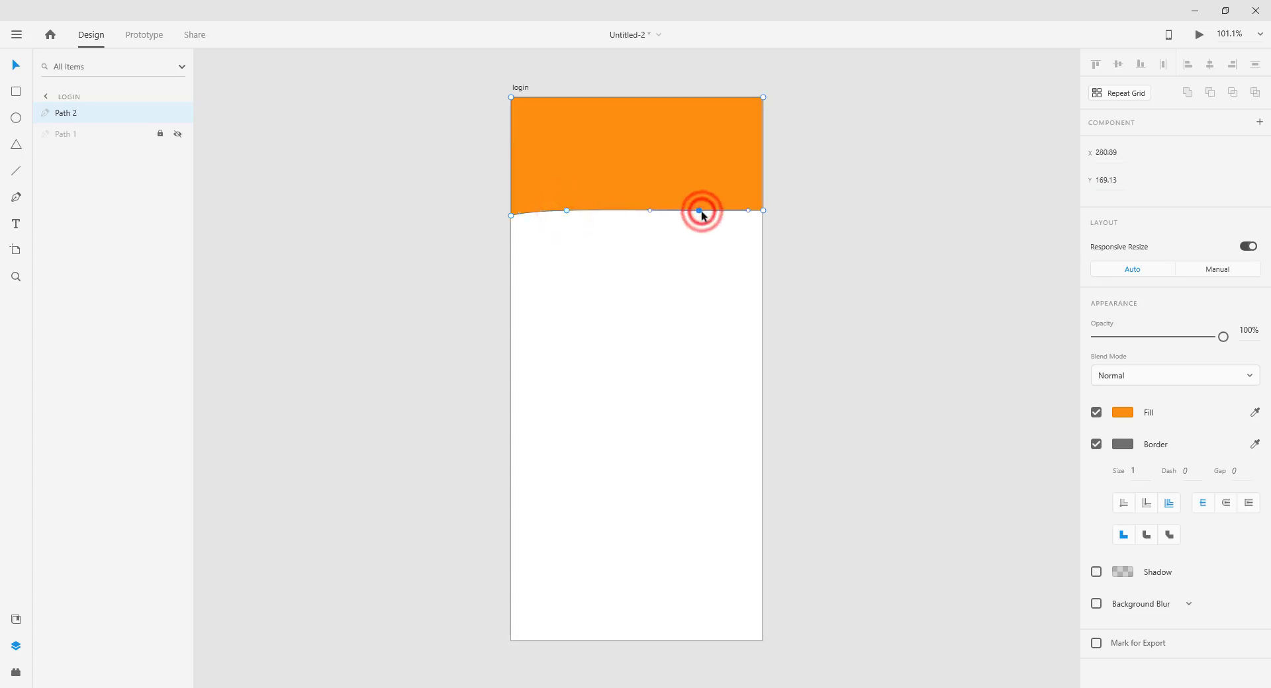
pyautogui.click(567, 210)
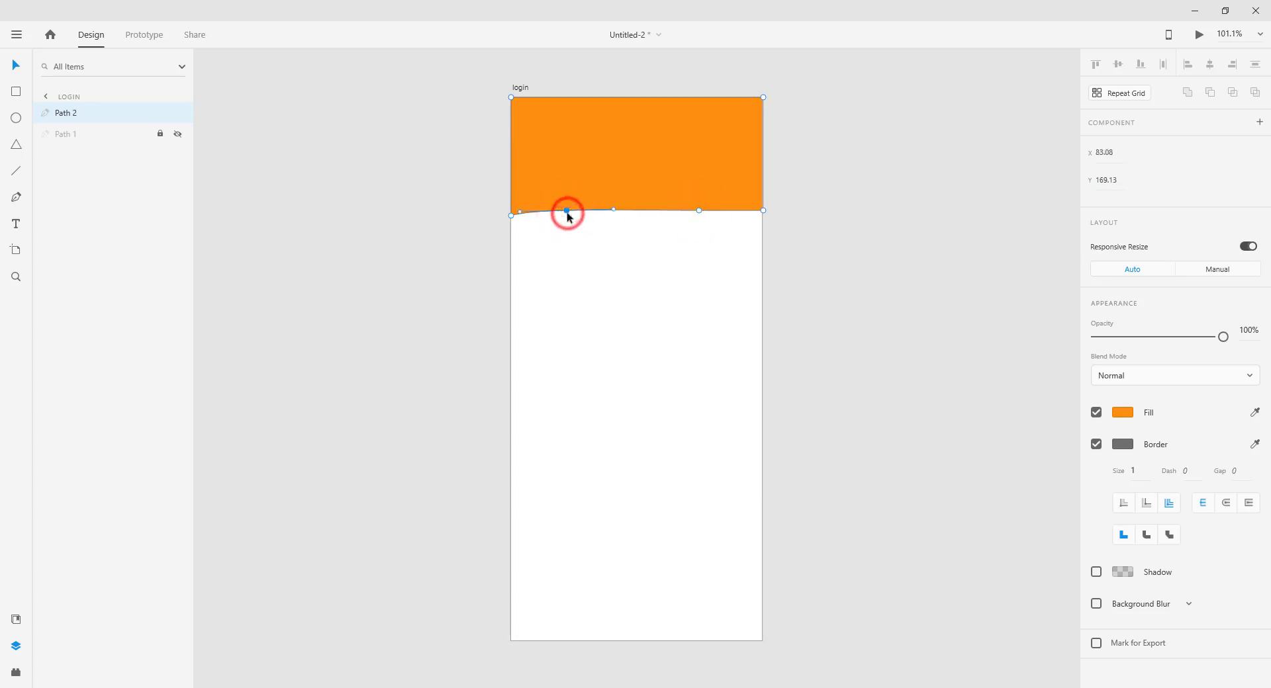
pyautogui.click(1114, 153)
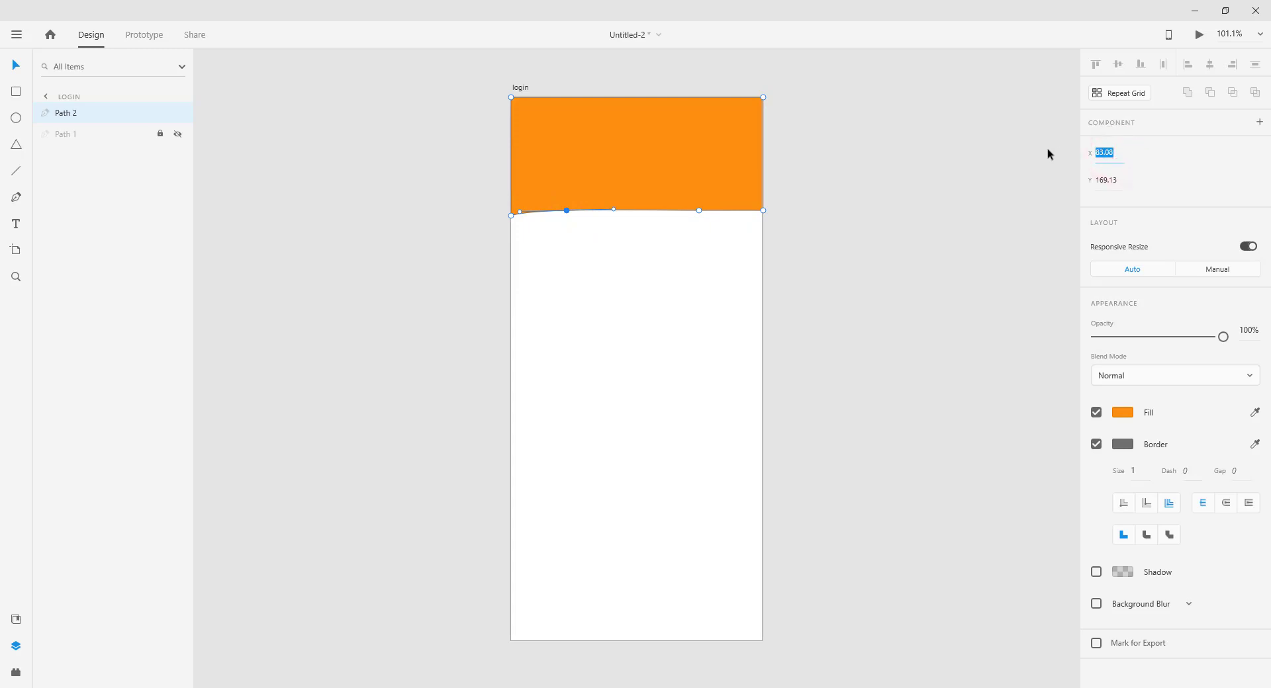
pyautogui.write('100')
pyautogui.press('Tab')
pyautogui.write('162')
pyautogui.press('Return')
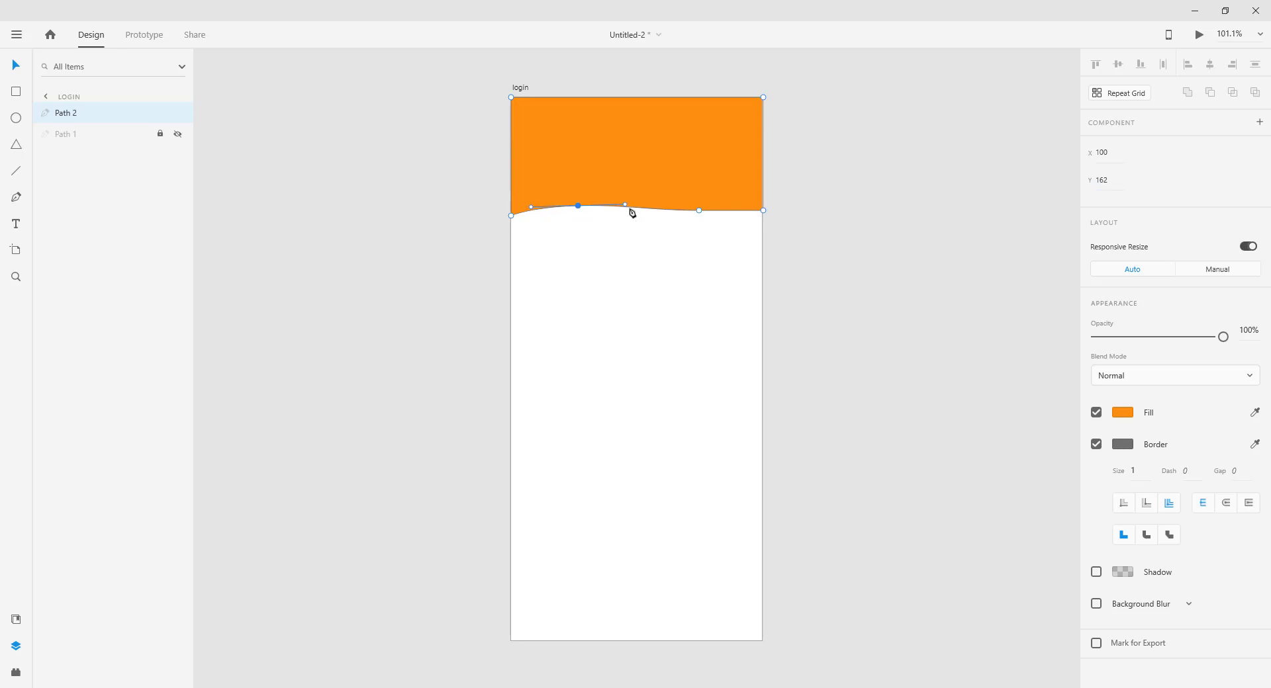
# - Set the right curve handle of the left middle anchor to X 143, Y 178 and remove the path's border
pyautogui.click(625, 204)
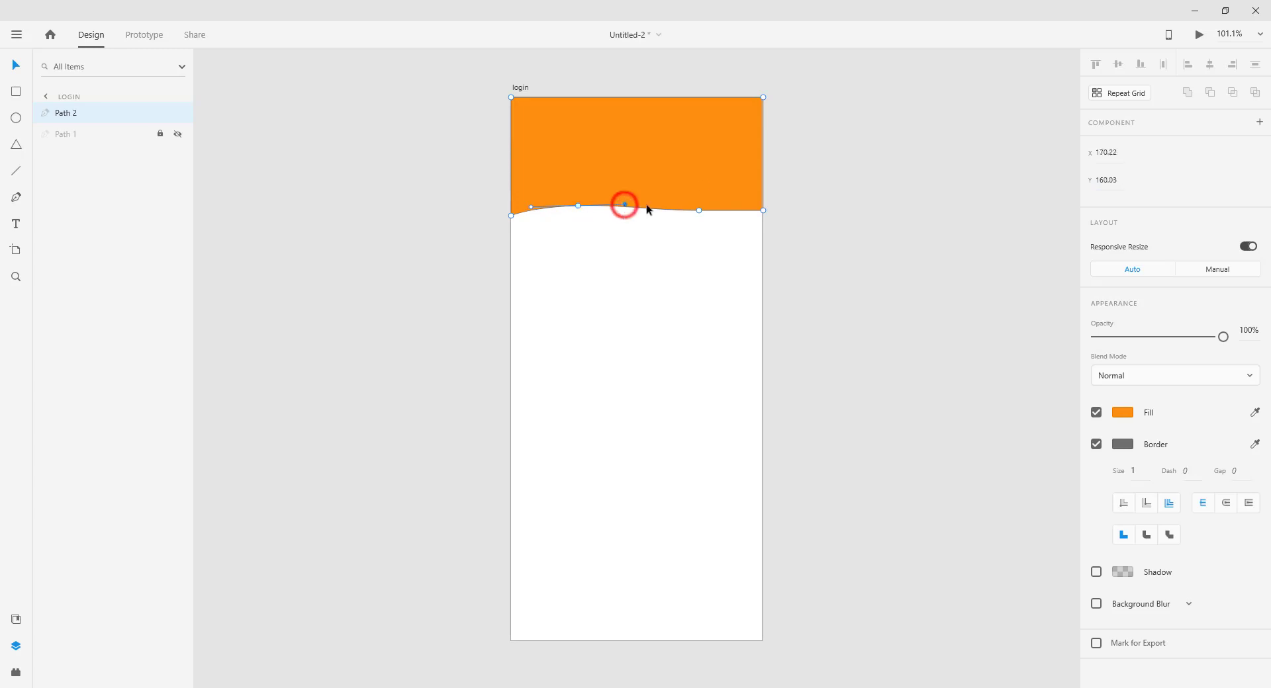
pyautogui.click(1122, 155)
pyautogui.write('143')
pyautogui.press('Tab')
pyautogui.write('178')
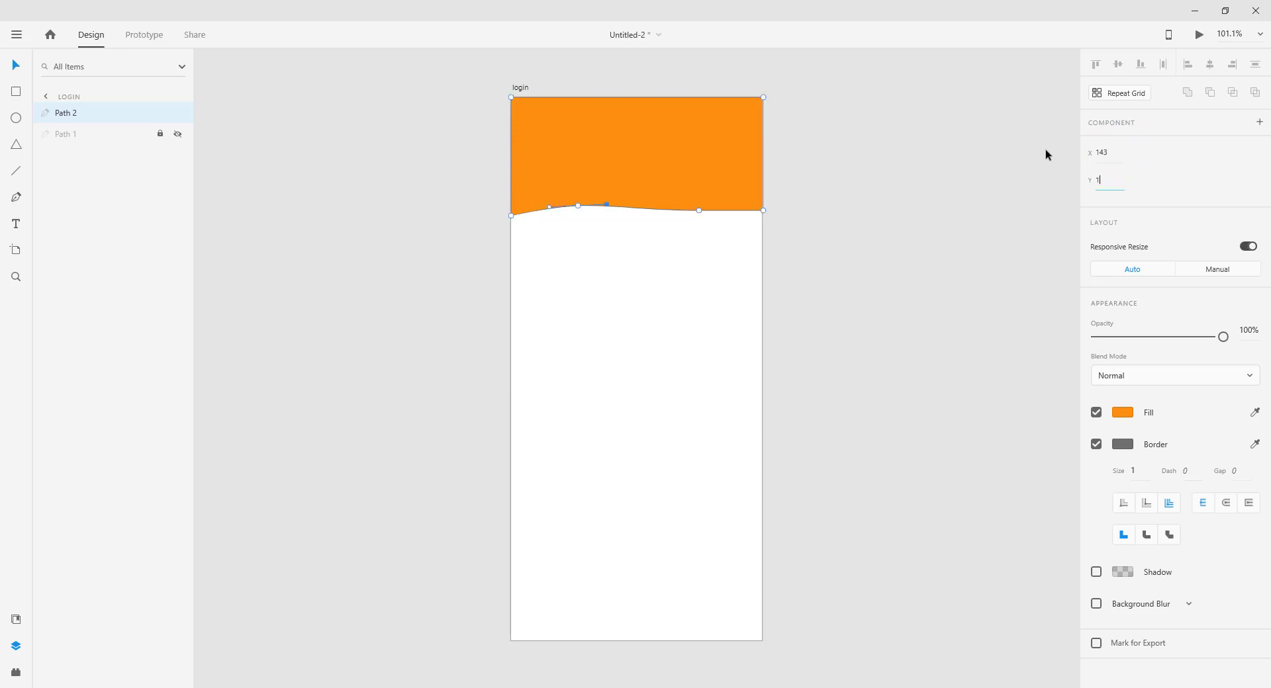
pyautogui.press('Return')
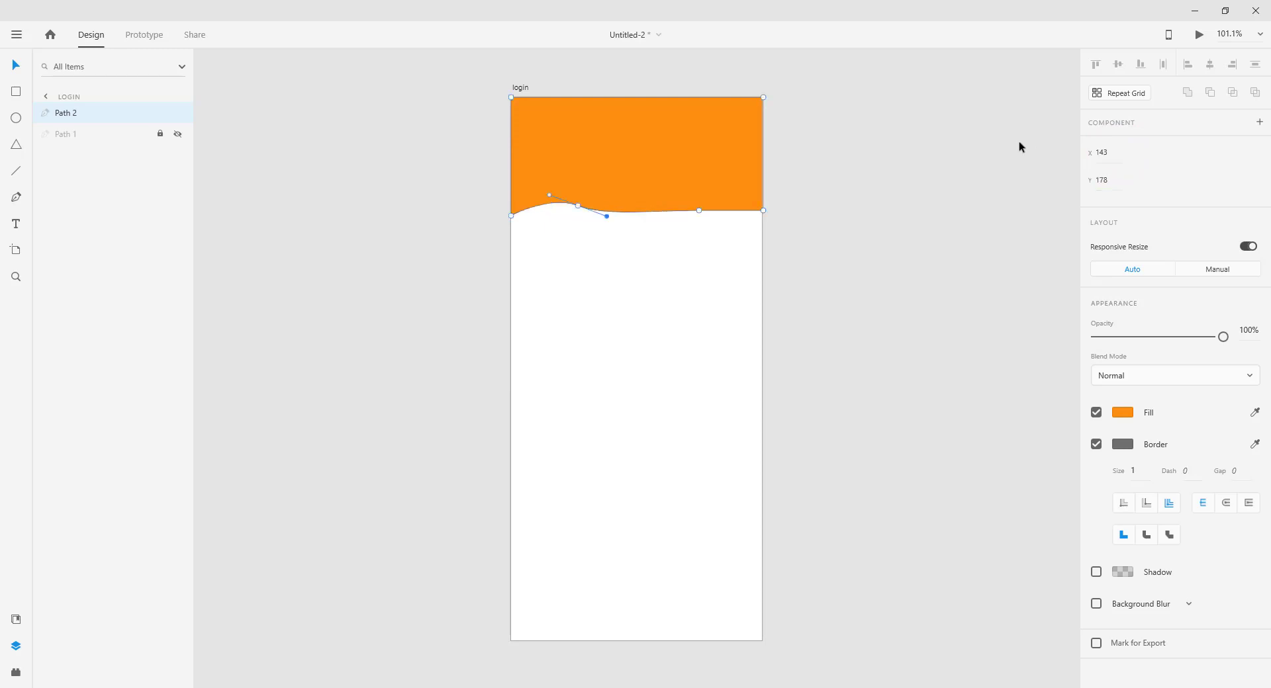
pyautogui.click(1097, 444)
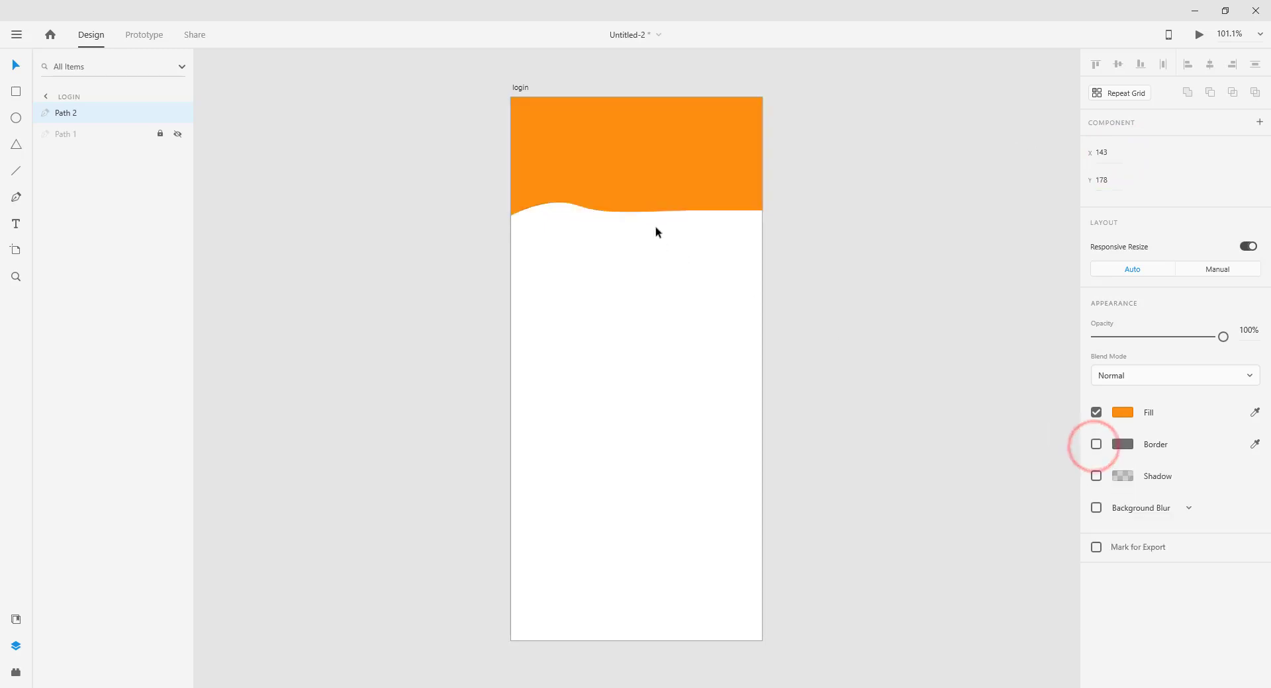
# - Move the right middle anchor on the orange path's lower edge to X 229, Y 193
pyautogui.click(661, 190)
pyautogui.click(699, 210)
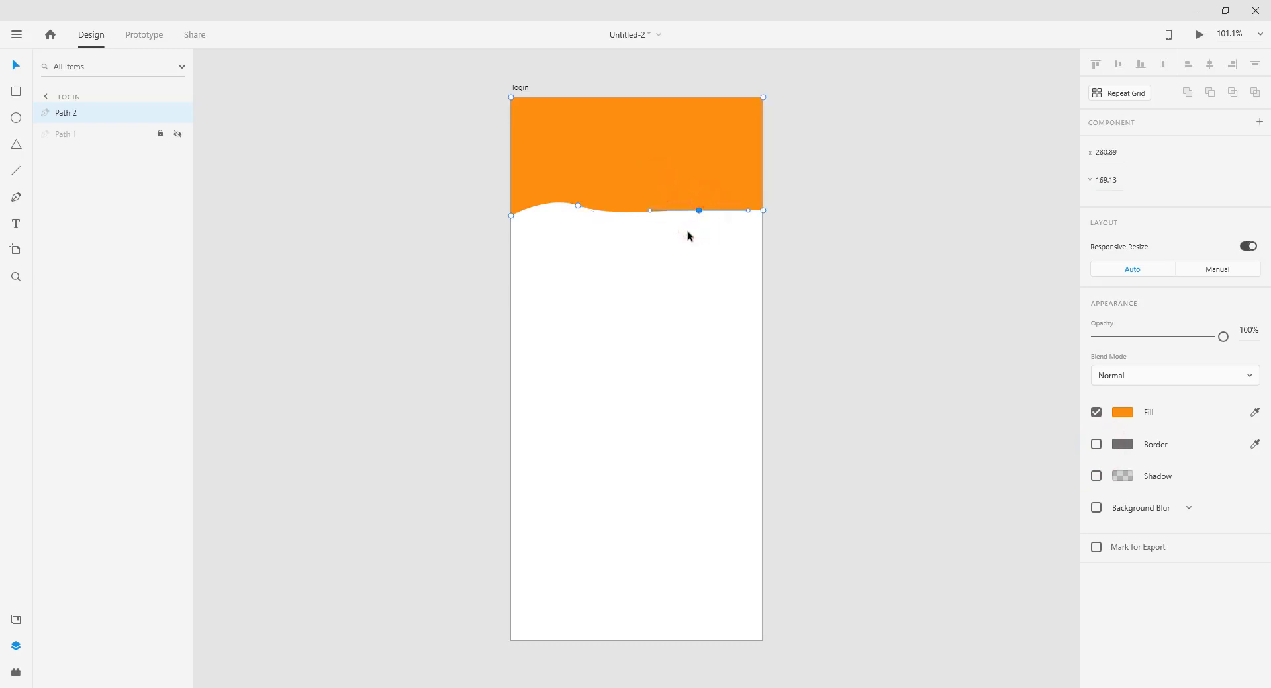
pyautogui.click(1115, 151)
pyautogui.write('229')
pyautogui.press('Tab')
pyautogui.write('193')
pyautogui.press('Return')
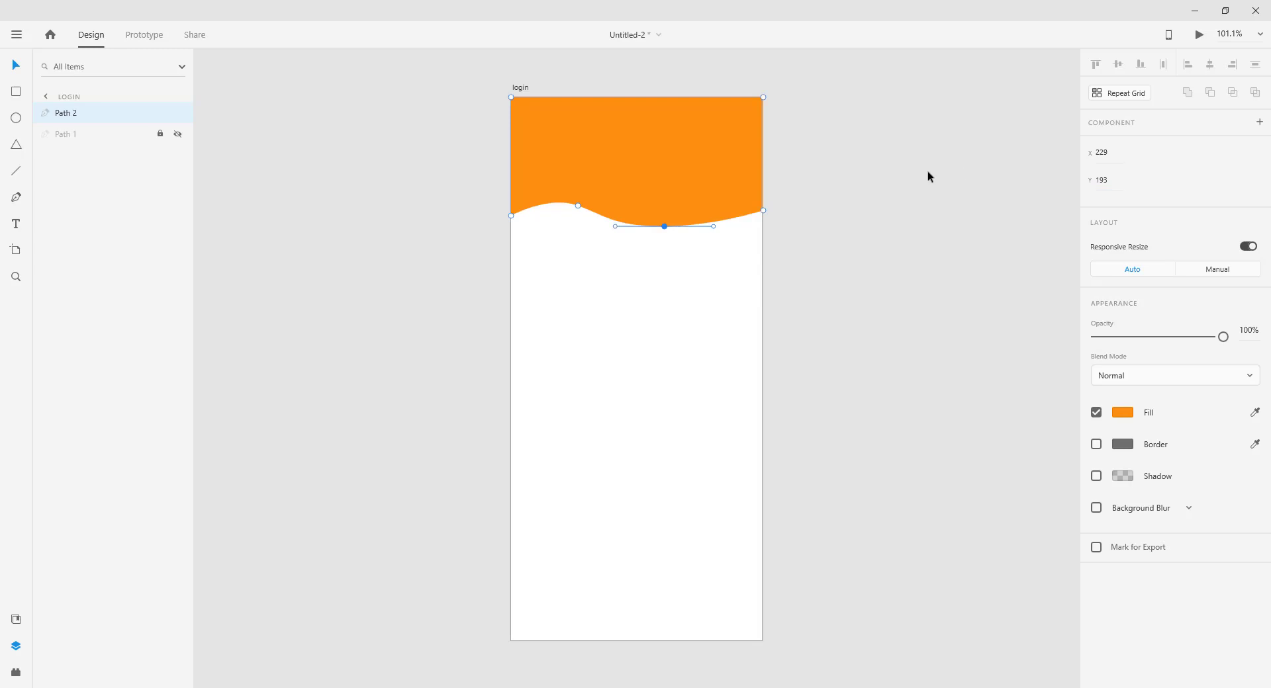
# - Set the orange path's lower-right corner anchor to Y 155
pyautogui.click(763, 211)
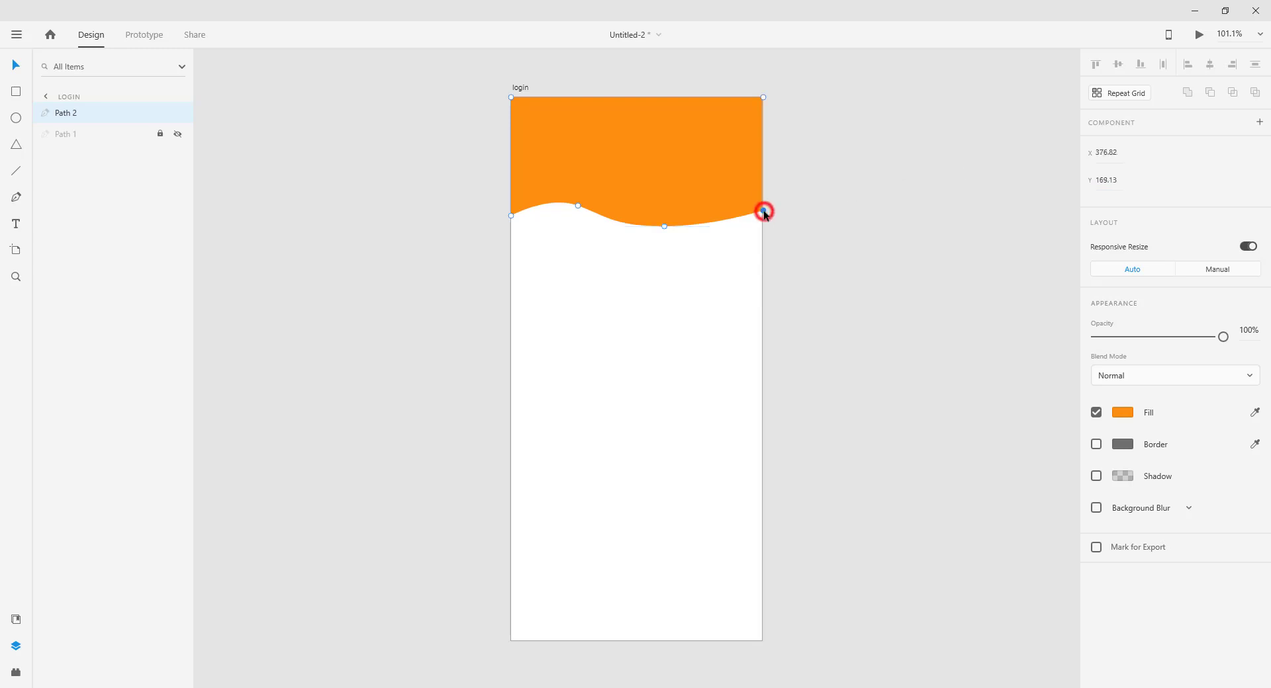
pyautogui.click(1117, 182)
pyautogui.write('155')
pyautogui.press('Return')
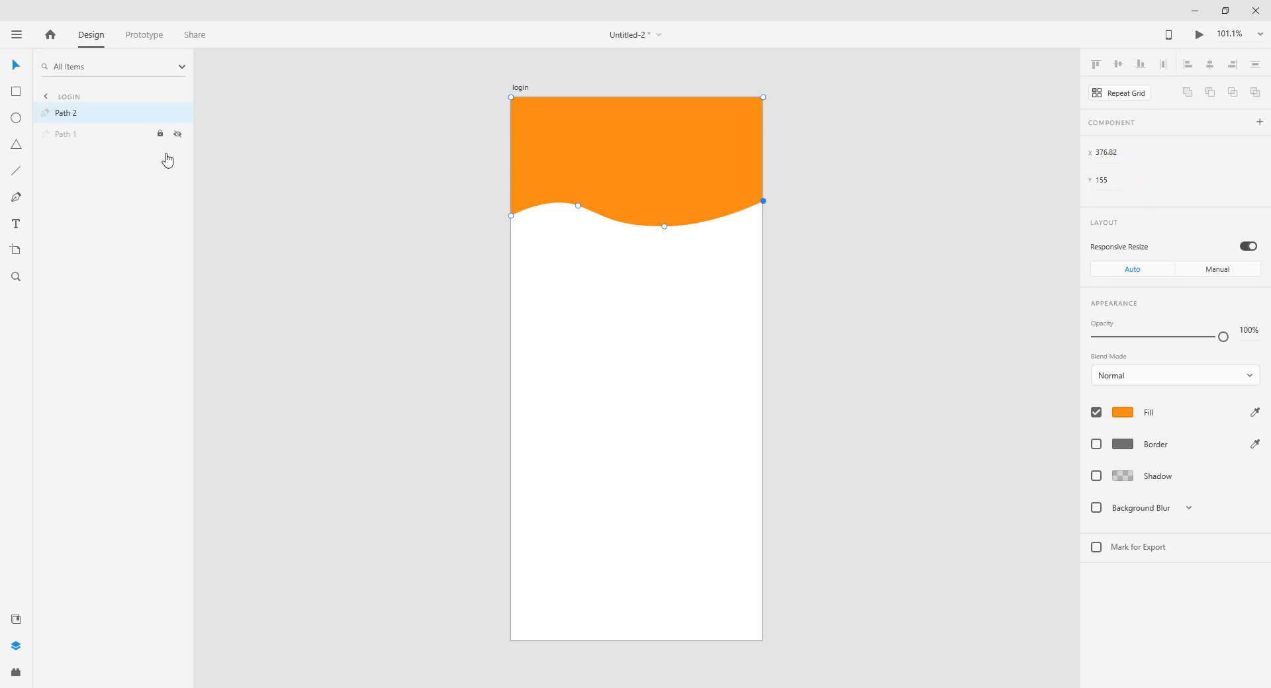
# - Unhide the gradient wave Path 1 and place it above Path 2 in the layer order
pyautogui.click(176, 135)
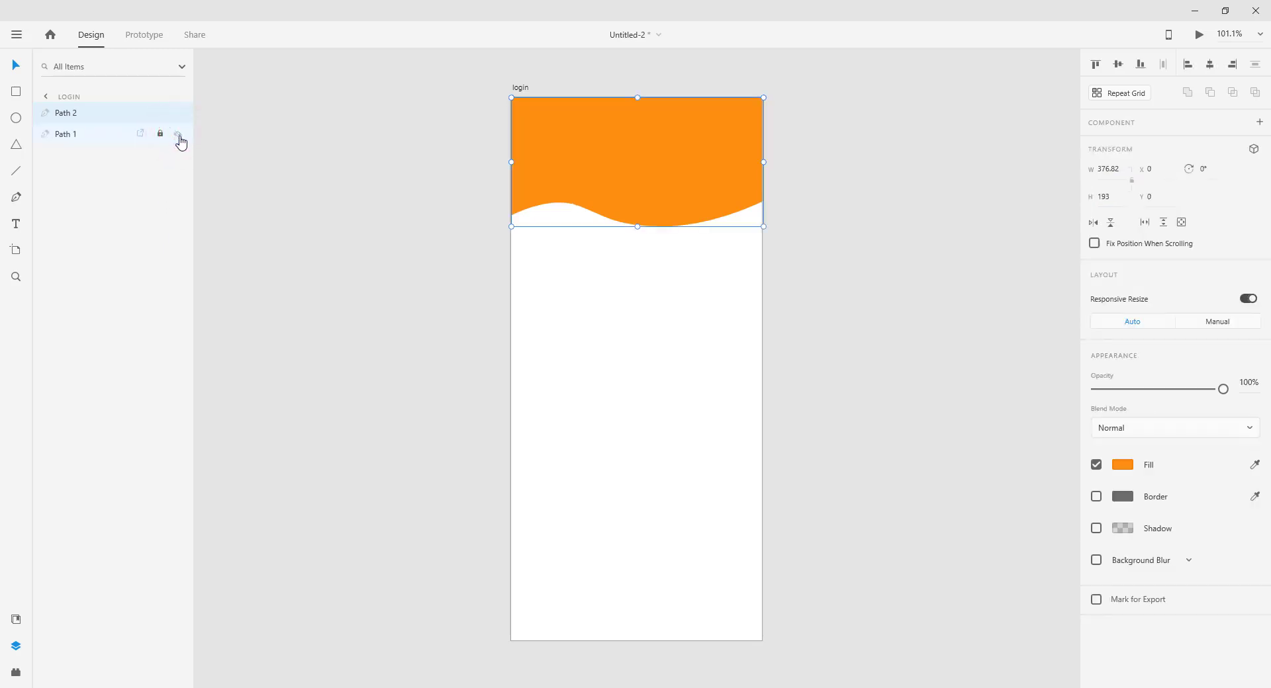
pyautogui.click(177, 135)
pyautogui.moveTo(66, 135); pyautogui.dragTo(63, 110)
# - Switch to File Explorer and copy the six illustration images from 005-user.png through 035-photo gallery.png in project11's folder 1
pyautogui.hotkey('alt', 'Tab')
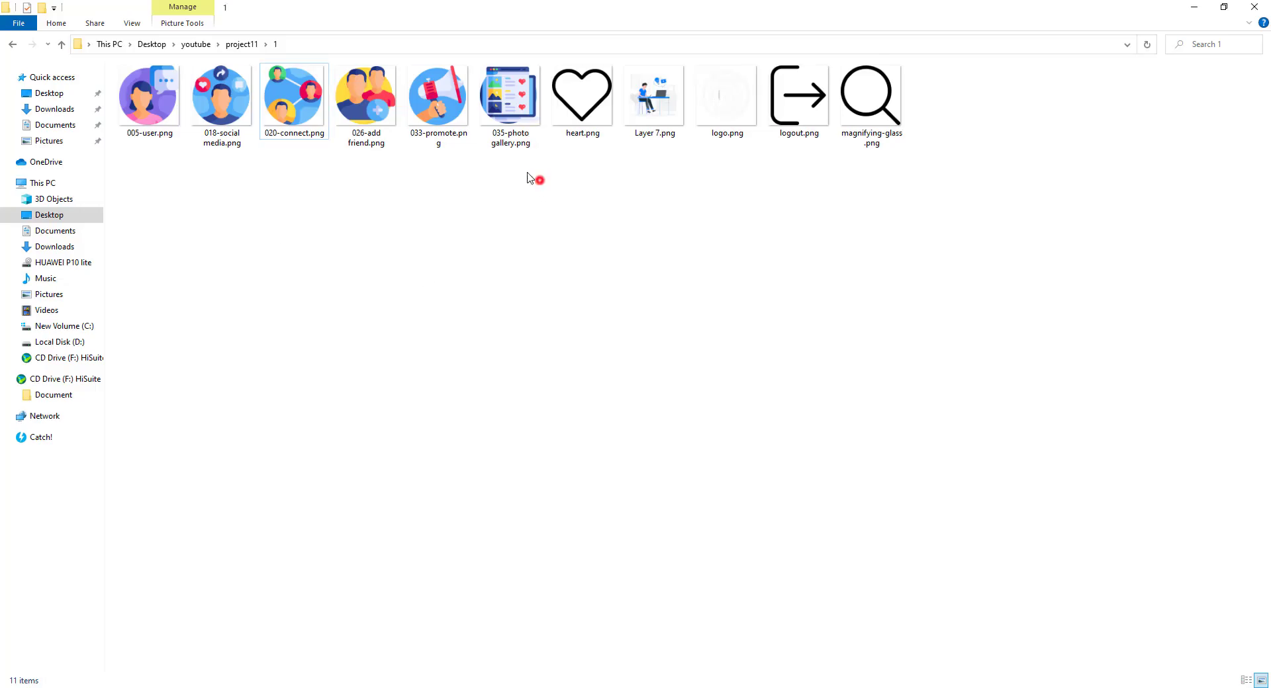
pyautogui.moveTo(528, 173); pyautogui.dragTo(146, 94)
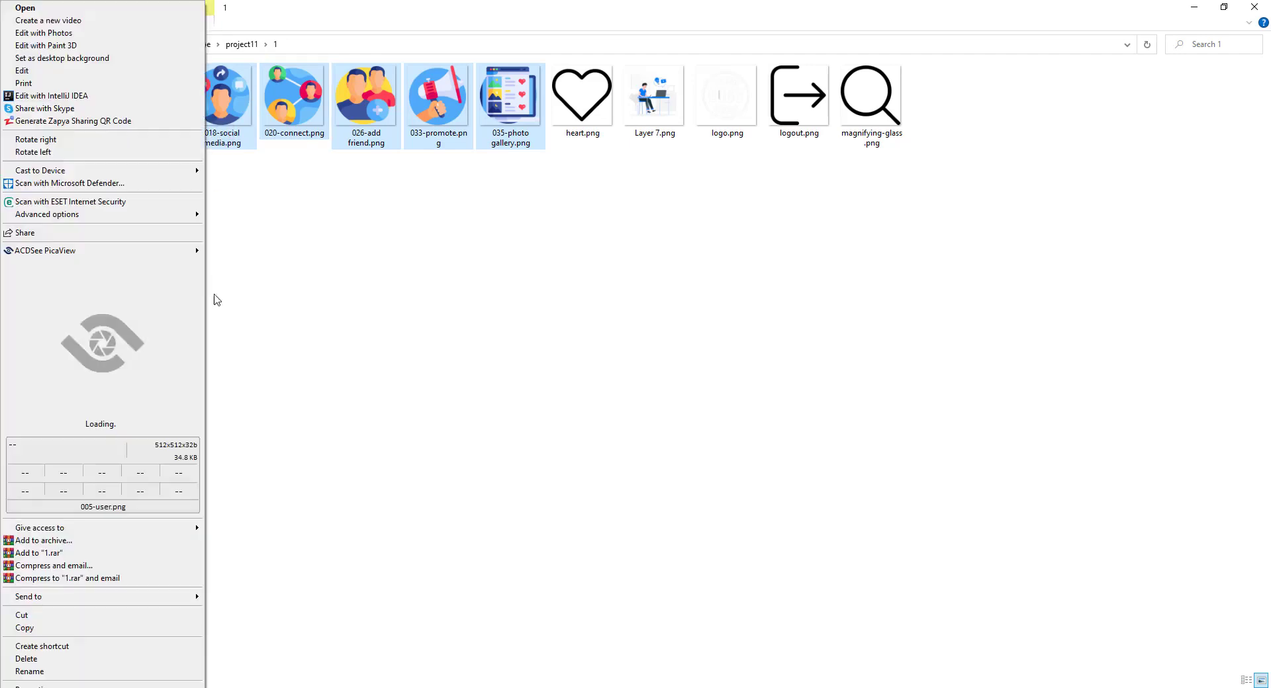
pyautogui.click(136, 627)
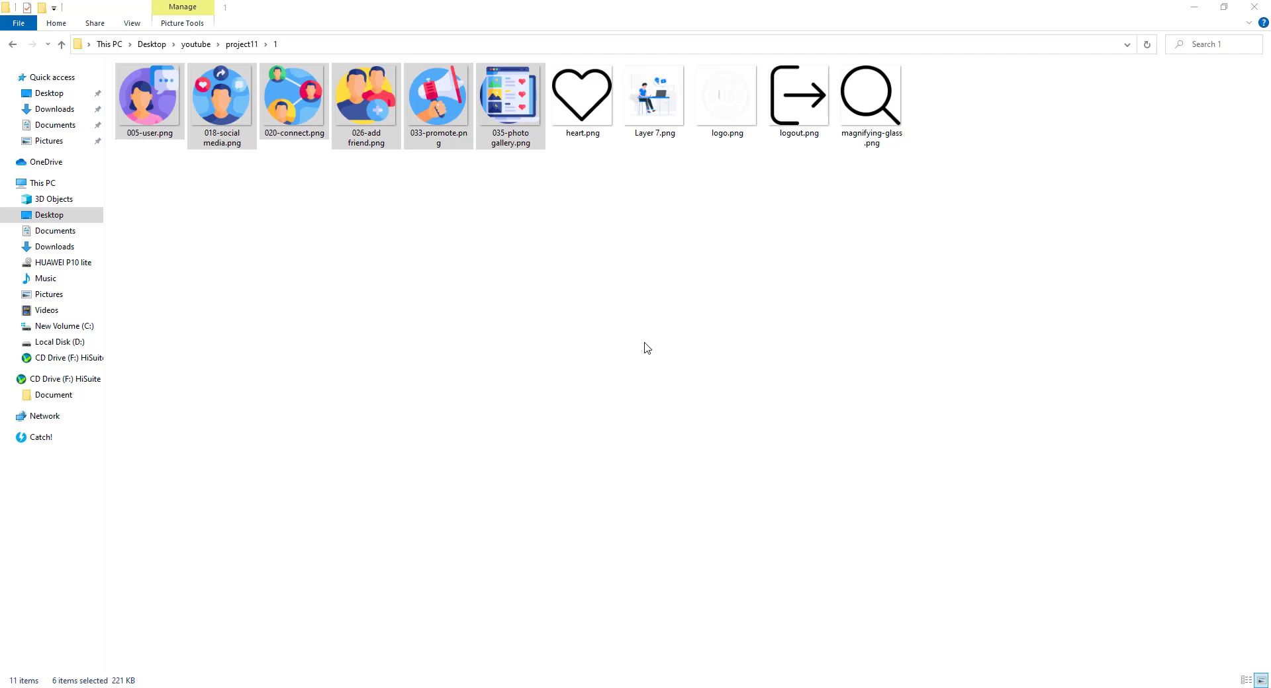
# - Switch back to Adobe XD, paste the six copied images and move them together to about X -362, Y 45
pyautogui.hotkey('alt', 'Tab')
pyautogui.rightClick(891, 202)
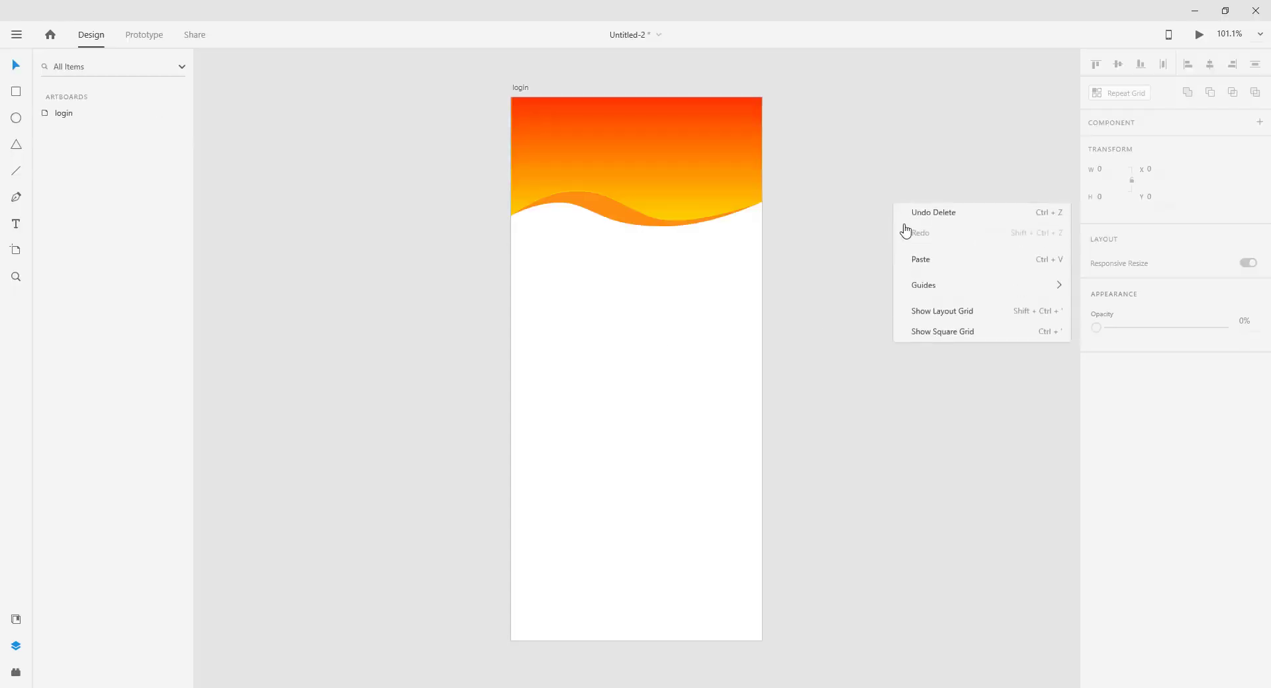
pyautogui.click(914, 258)
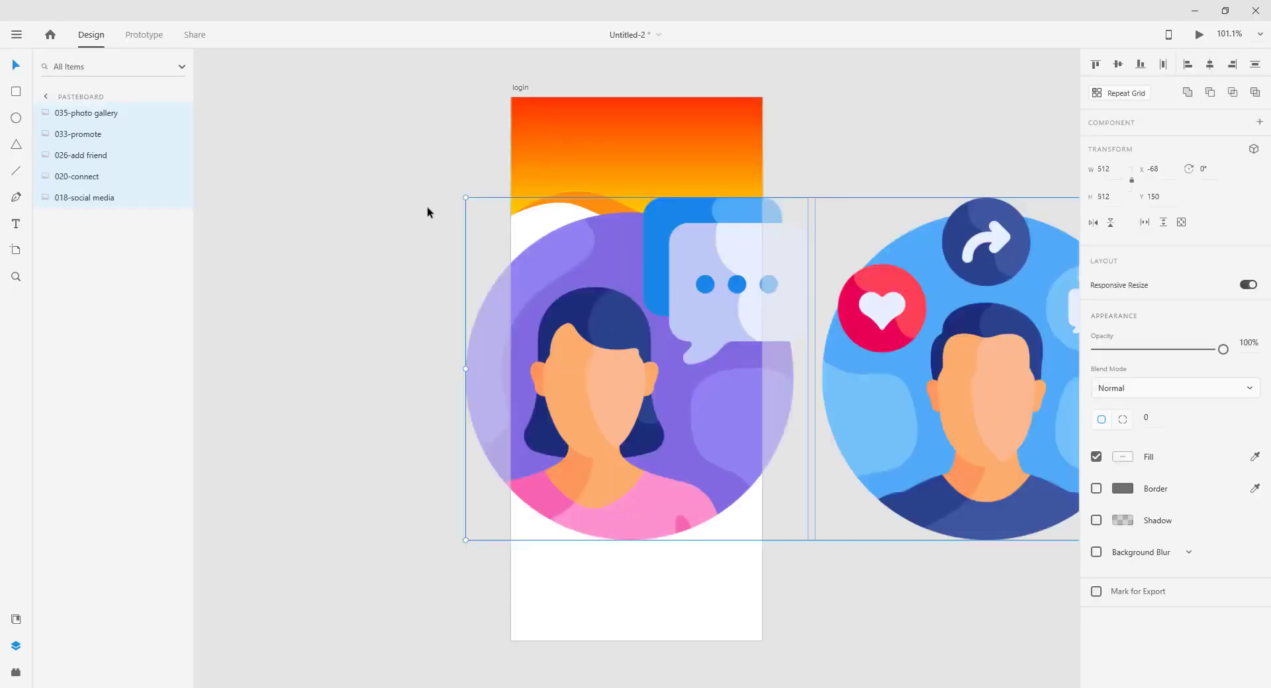
pyautogui.moveTo(466, 199); pyautogui.dragTo(813, 383)
pyautogui.moveTo(898, 487); pyautogui.dragTo(324, 212)
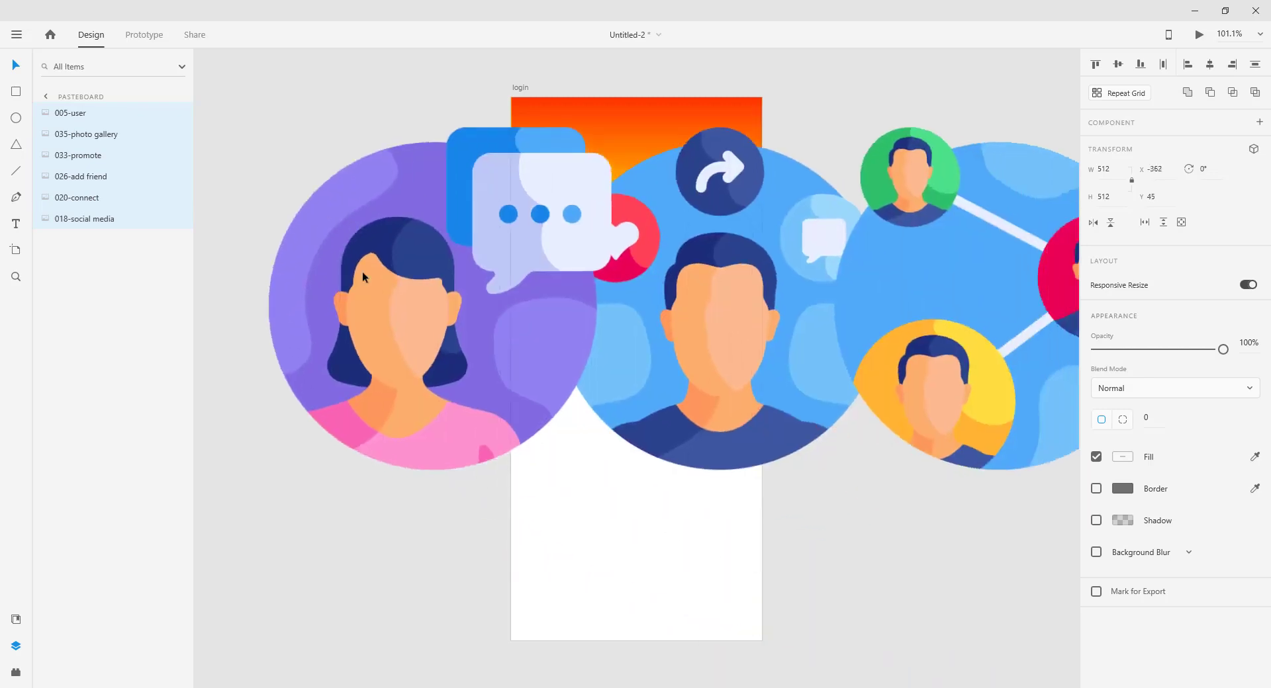
pyautogui.click(331, 514)
# - Resize the 005-user image proportionally to a width of 80
pyautogui.click(549, 364)
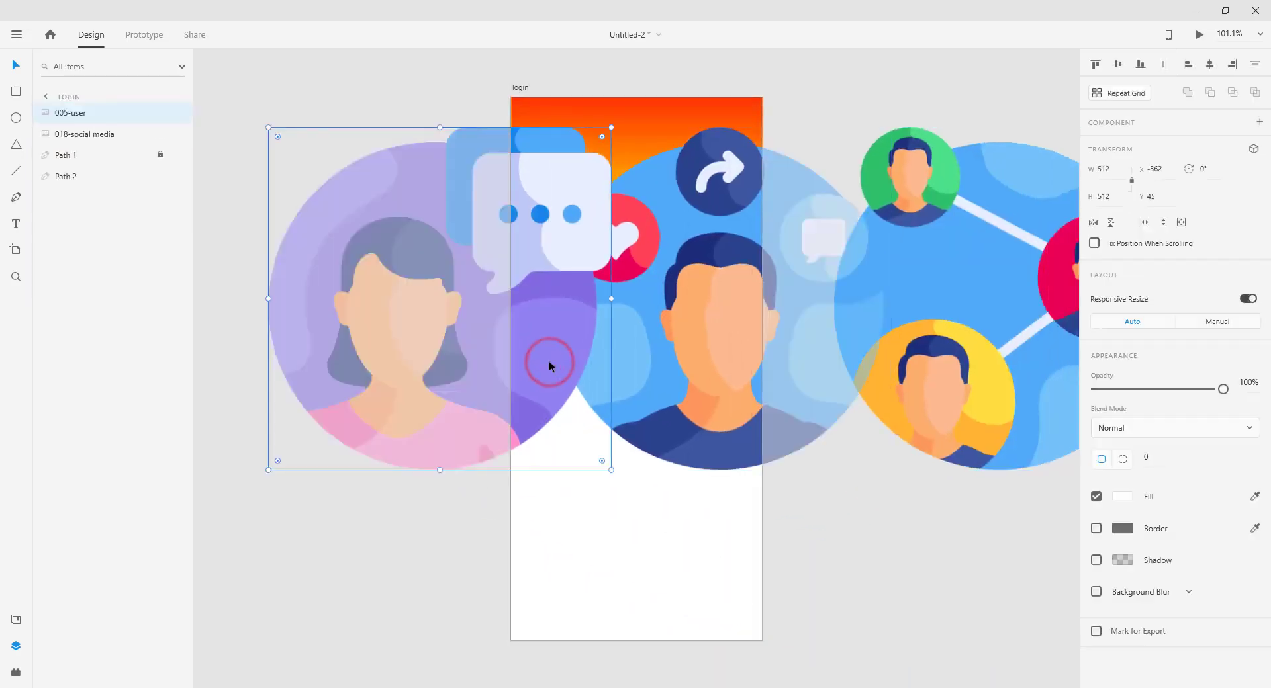
pyautogui.click(546, 364)
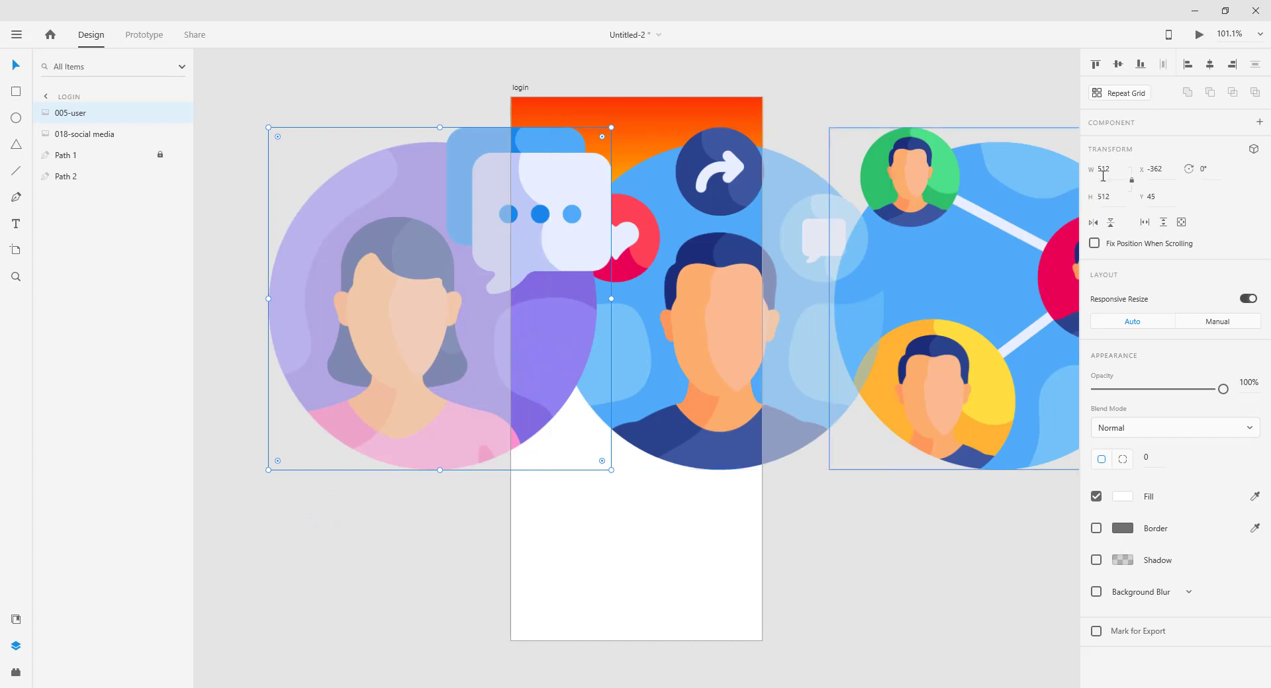
pyautogui.write('80')
pyautogui.press('Tab')
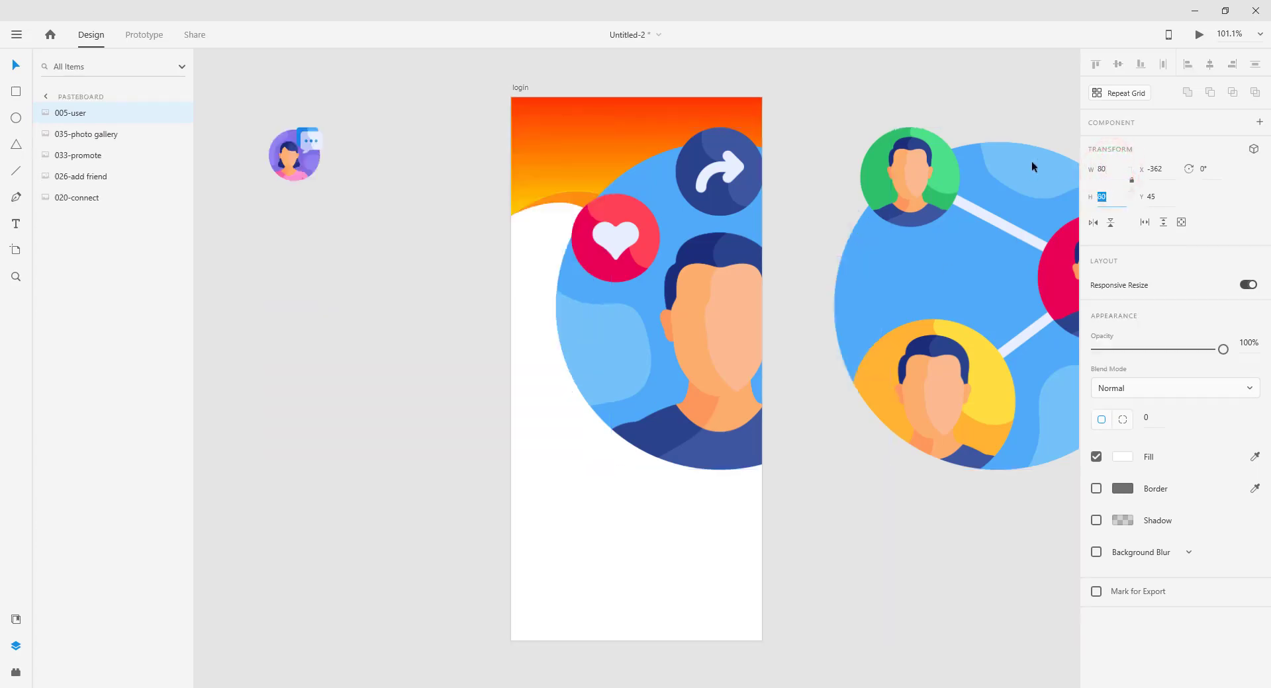
# - Move the 80-wide 005-user icon onto the login artboard, near its left edge below the wave header
pyautogui.press('Return')
pyautogui.moveTo(288, 164); pyautogui.dragTo(540, 435)
# - Resize the 018-social media image proportionally to 80 and place it at X 148, Y 445, level with the 005-user icon
pyautogui.click(636, 349)
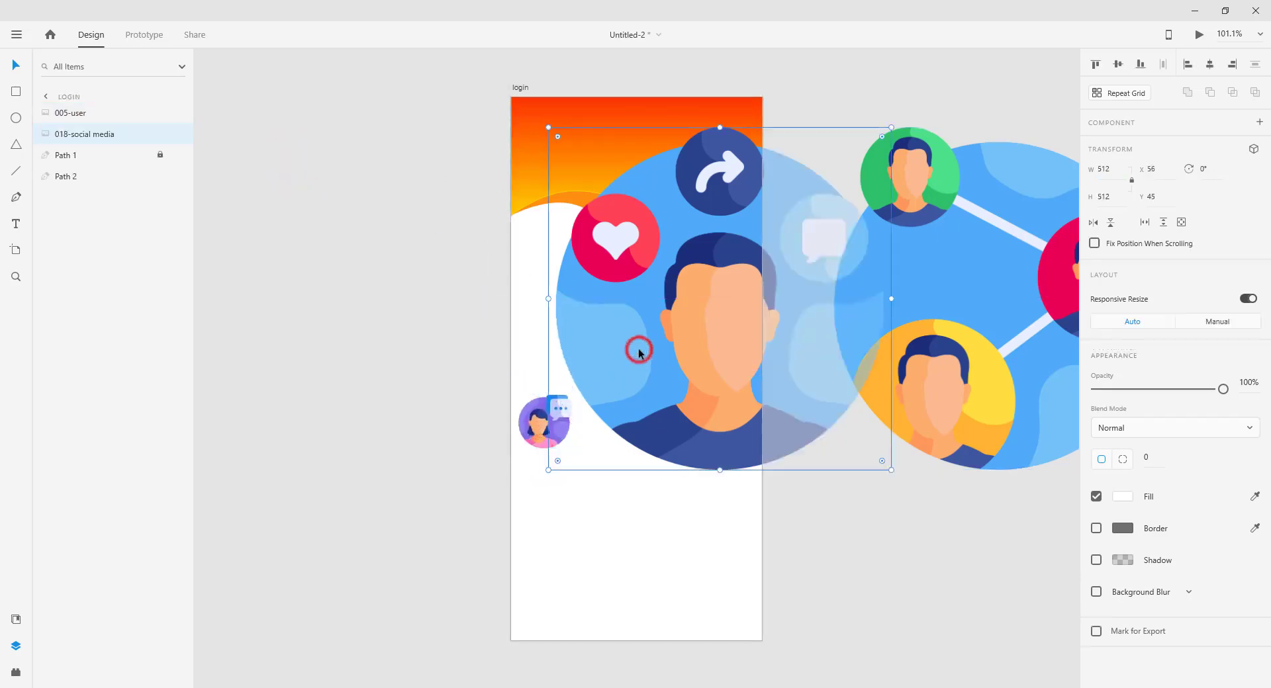
pyautogui.write('80')
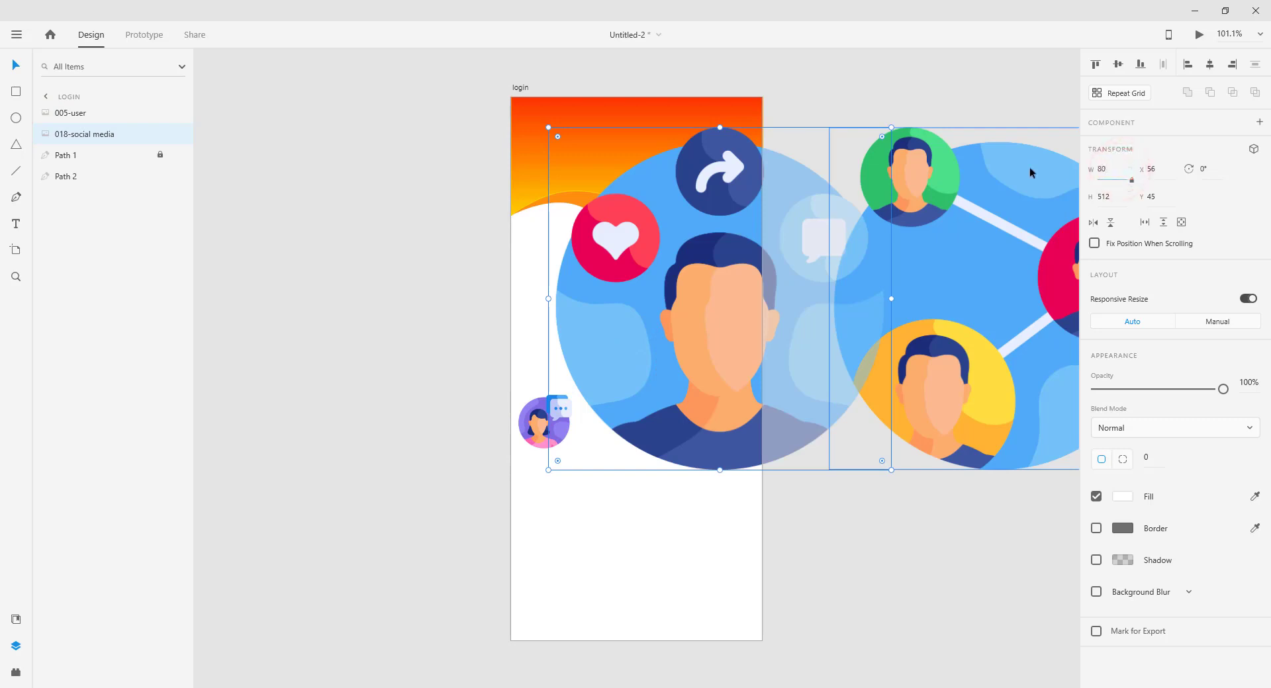
pyautogui.press('Return')
pyautogui.moveTo(579, 163); pyautogui.dragTo(641, 434)
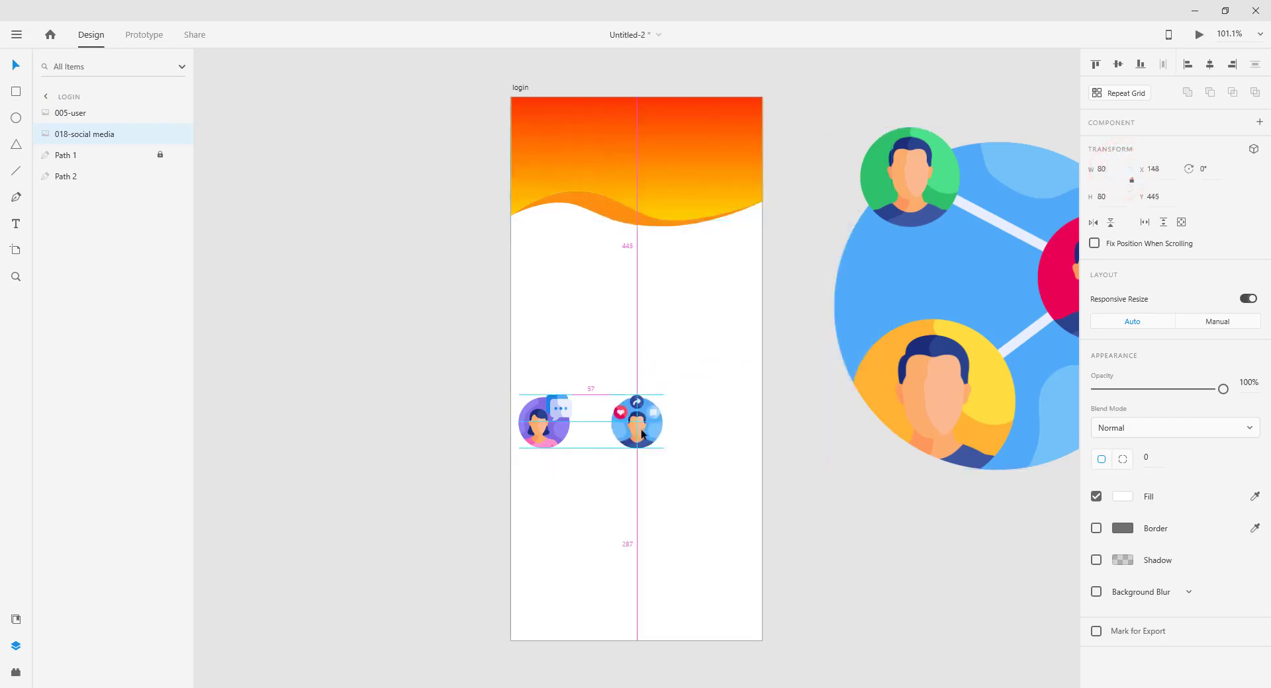
# - Resize the 020-connect image proportionally to 80 and place it as the row's third icon at about X 276, Y 443
pyautogui.click(923, 301)
pyautogui.write('80')
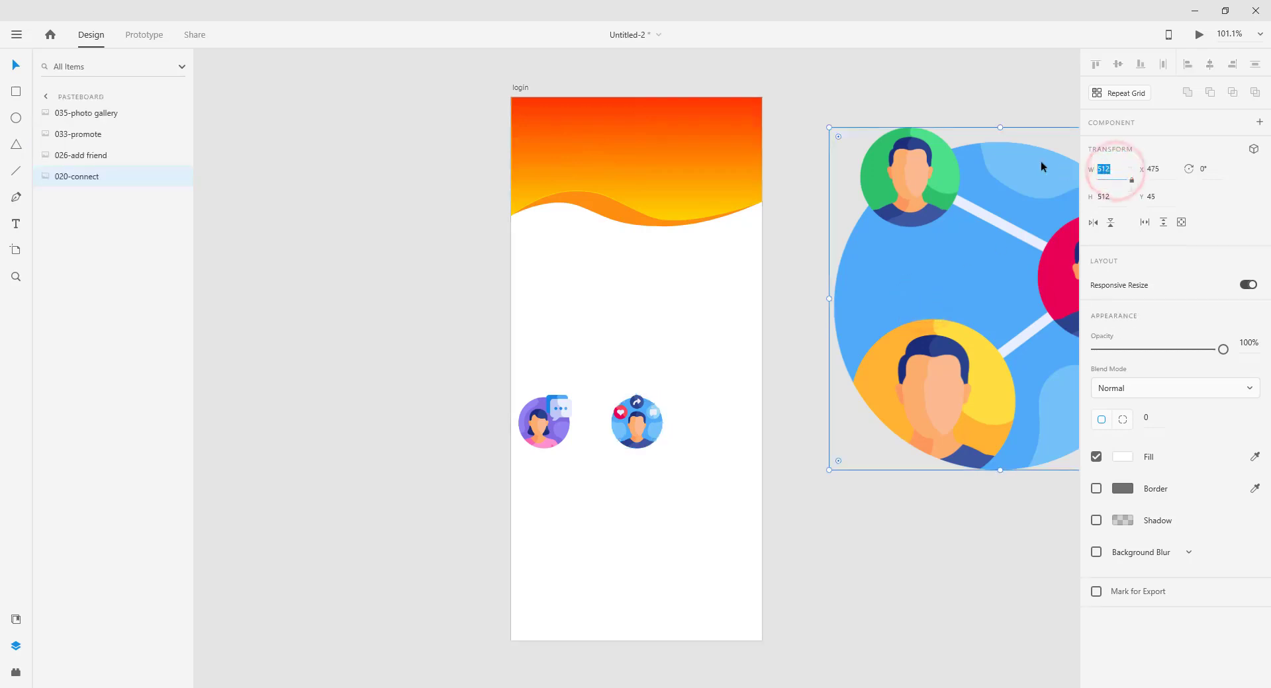
pyautogui.press('Return')
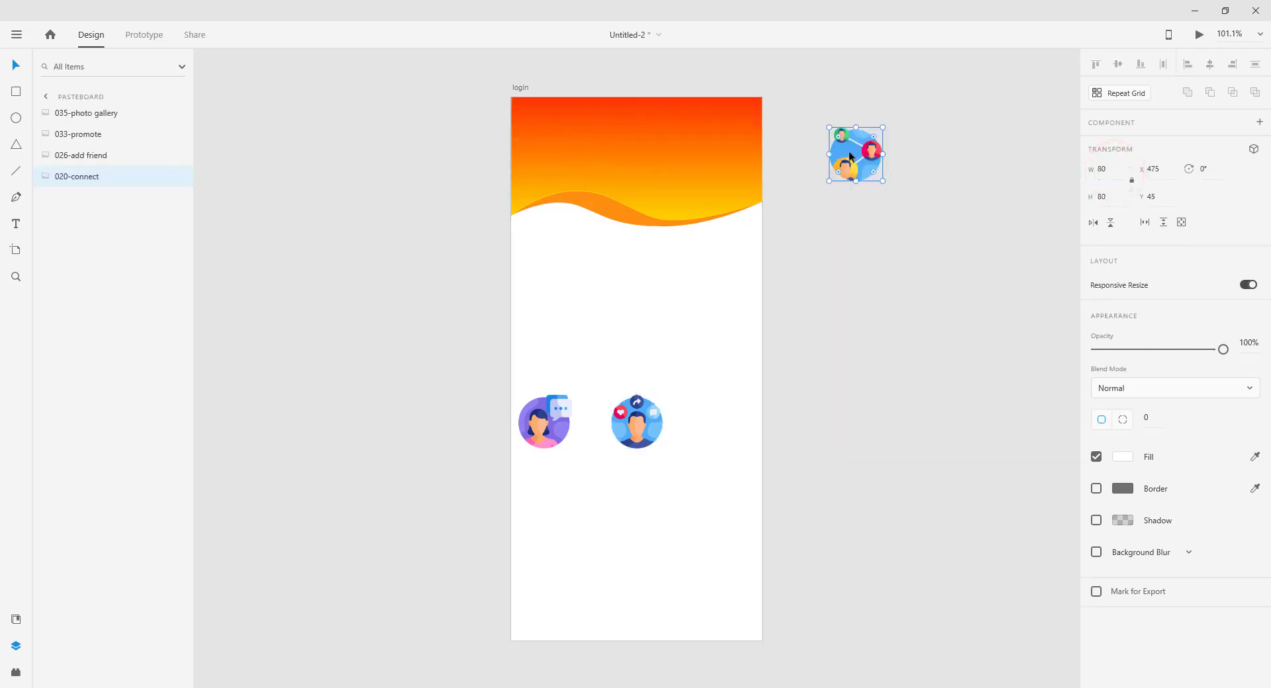
pyautogui.moveTo(849, 154); pyautogui.dragTo(716, 423)
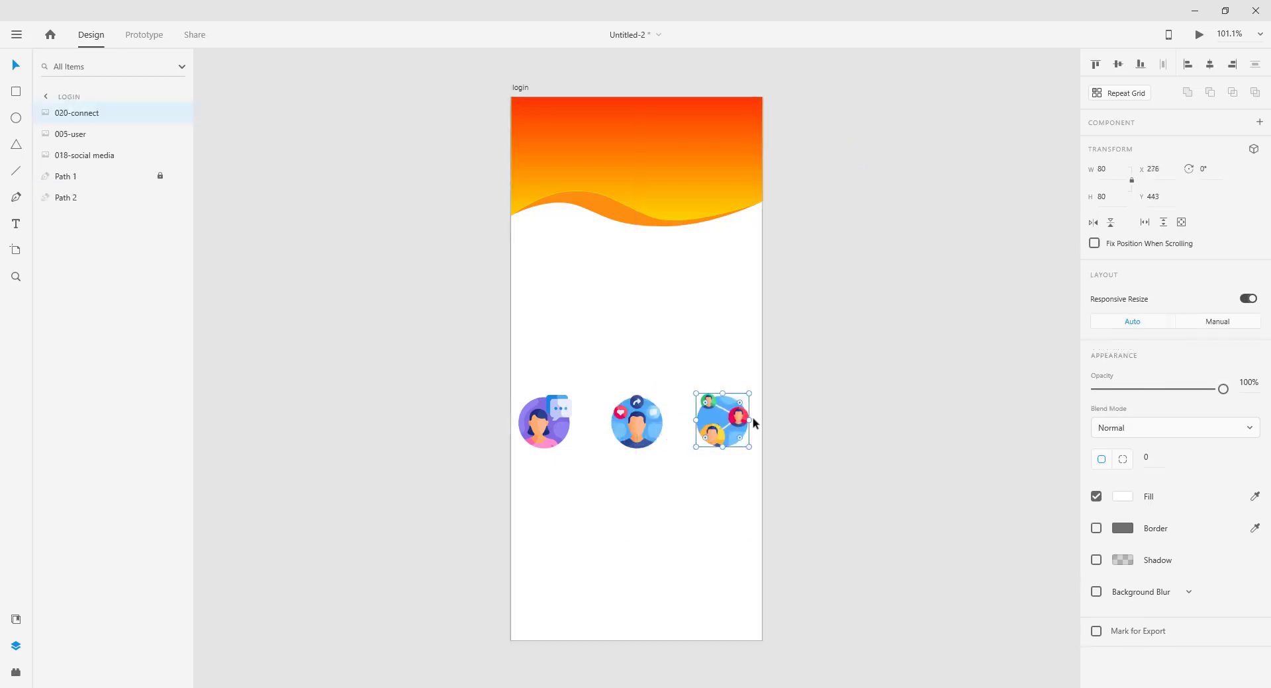
pyautogui.click(836, 374)
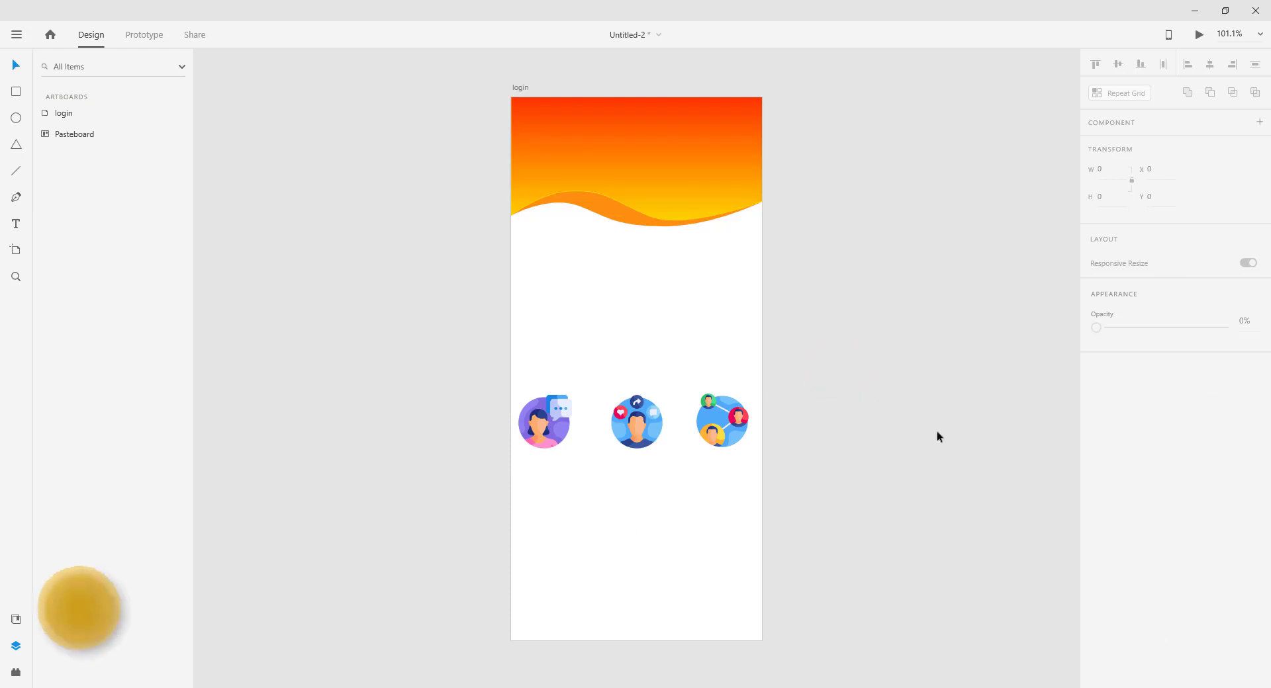
# - Move the 026-add friend image beside the artboard to about X 401, Y 55 and resize it proportionally to 80
pyautogui.moveTo(922, 420); pyautogui.dragTo(547, 398)
pyautogui.moveTo(877, 323); pyautogui.dragTo(556, 294)
pyautogui.click(1115, 168)
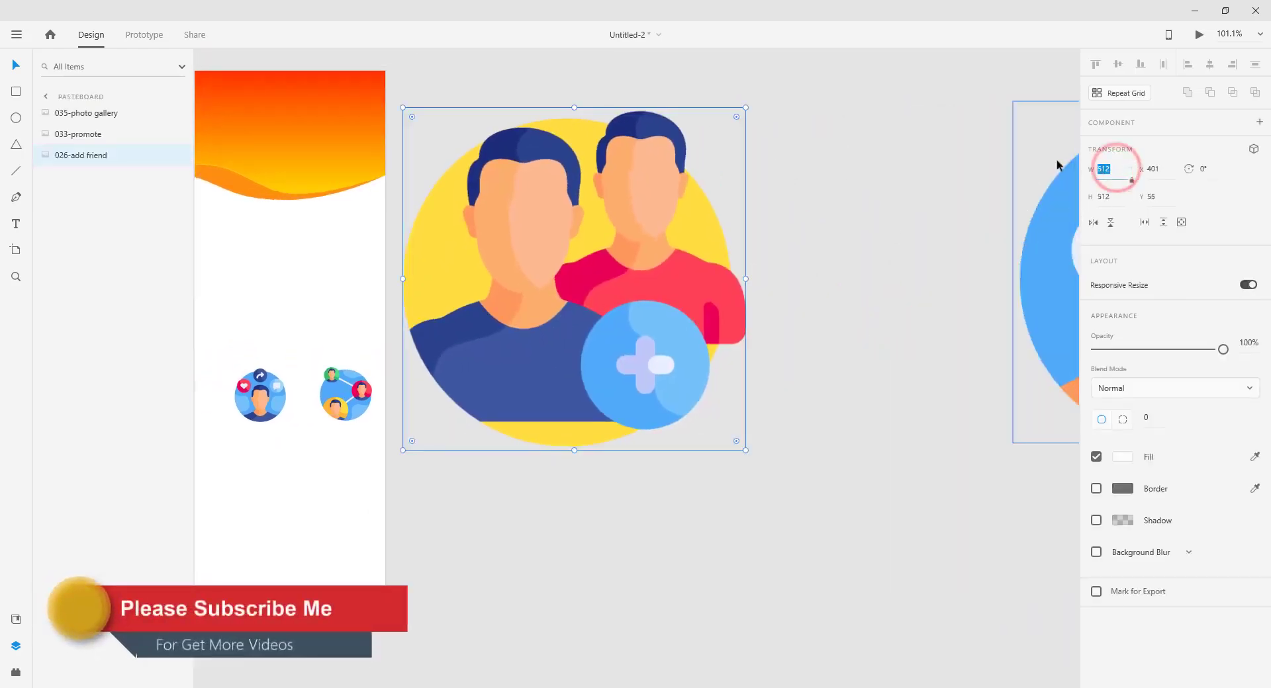
pyautogui.write('80')
pyautogui.press('Return')
# - Move the 033-promote image beside the artboard to about X 427, Y 180 and set its opacity to 80%
pyautogui.click(1050, 275)
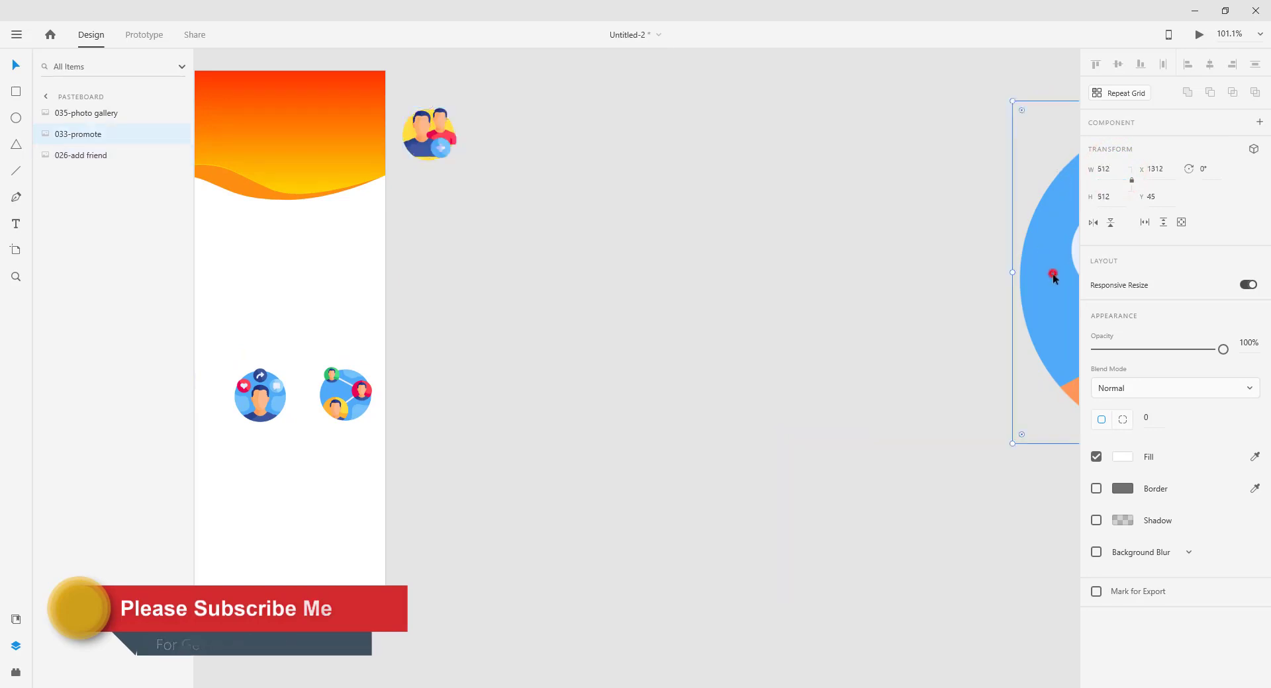
pyautogui.moveTo(1050, 275); pyautogui.dragTo(455, 326)
pyautogui.click(1115, 166)
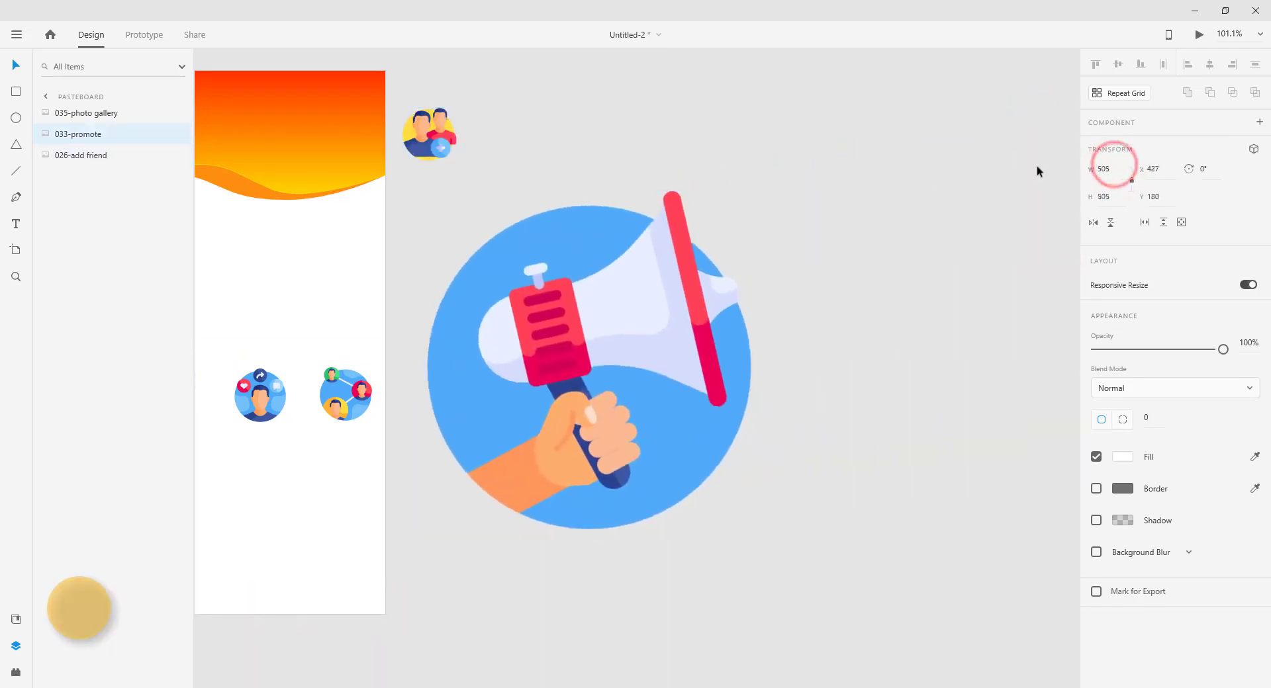
pyautogui.write('505')
pyautogui.press('Return')
pyautogui.press('8')
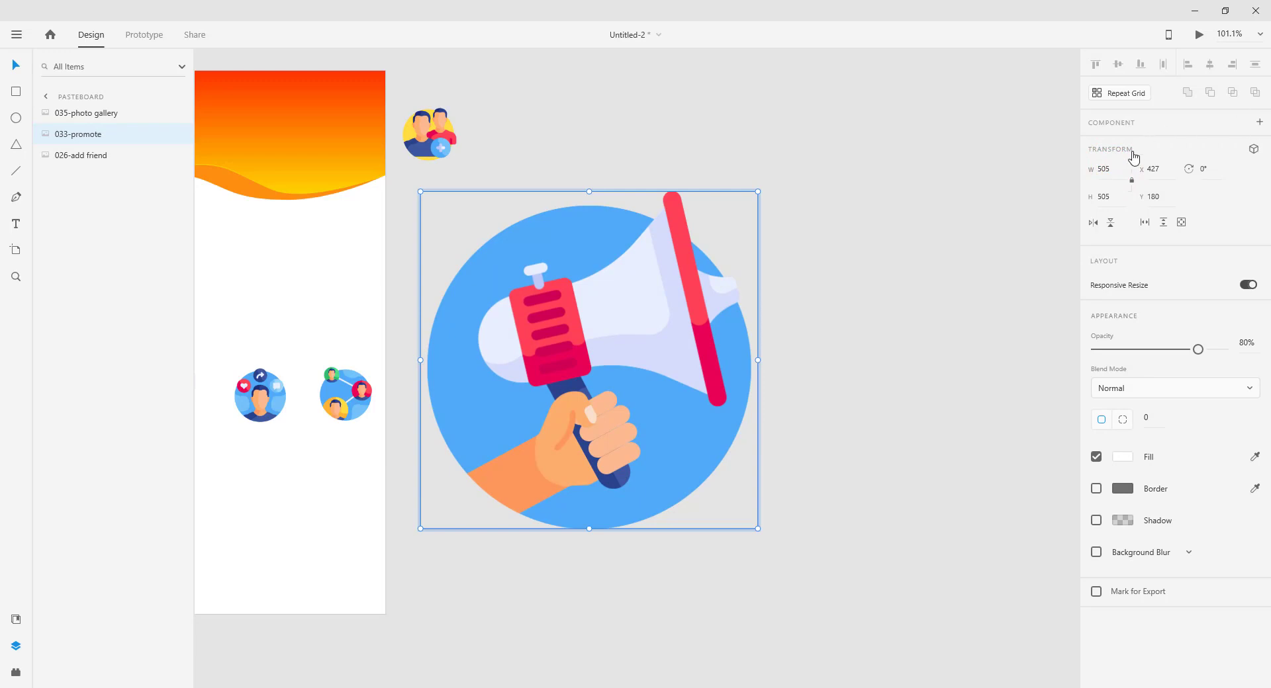
# - Resize the 033-promote image proportionally to a width of 80
pyautogui.click(1104, 169)
pyautogui.write('80')
pyautogui.press('Return')
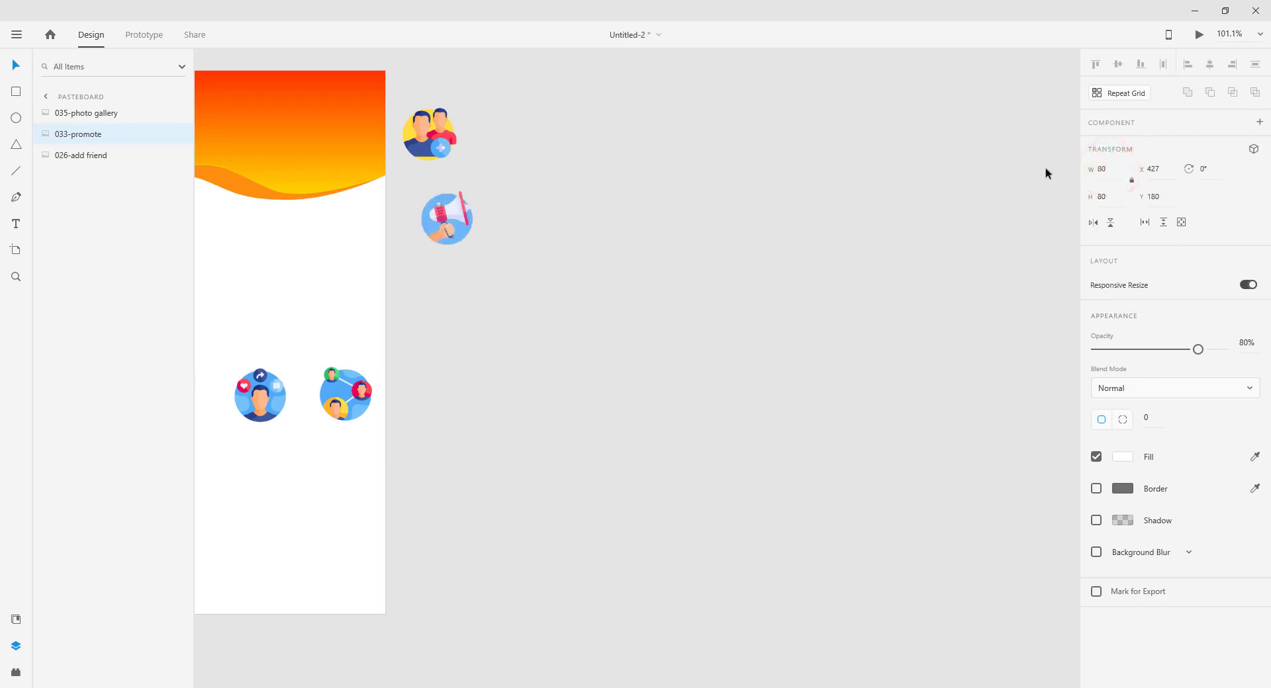
# - Move the 035-photo gallery image beside the artboard to about X 390, Y 237 and resize it proportionally to 80
pyautogui.hscroll(10, 988, 297)
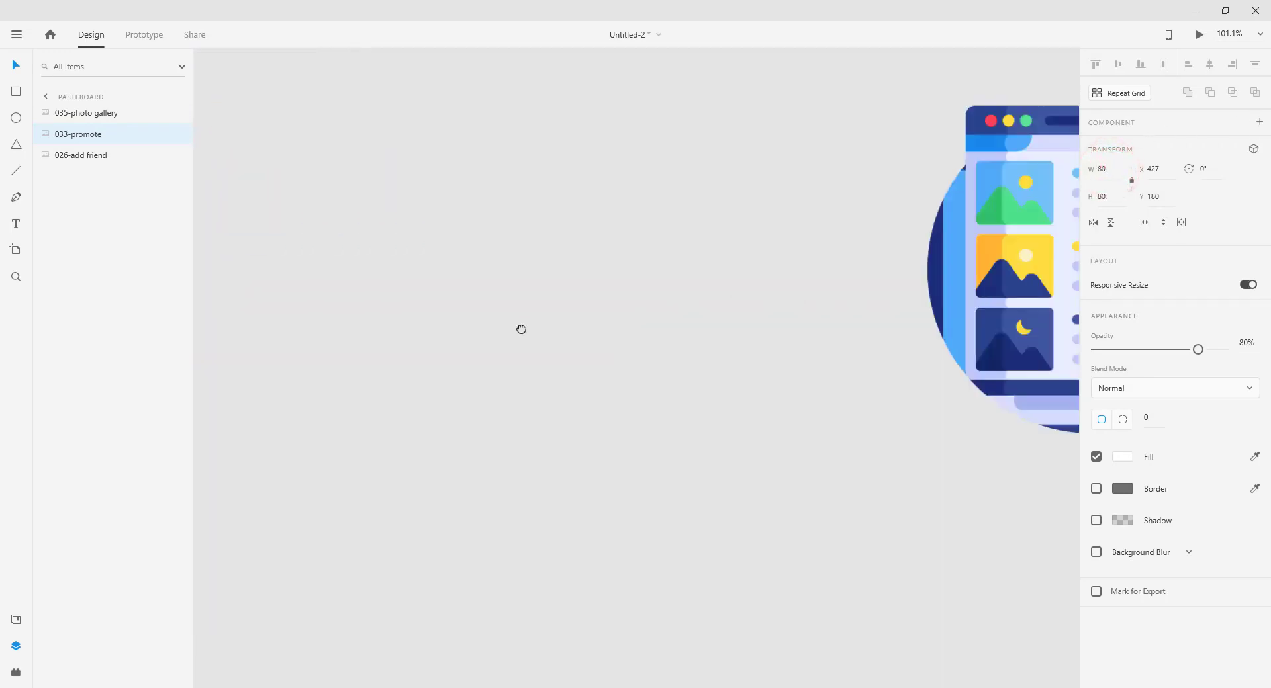
pyautogui.click(883, 339)
pyautogui.moveTo(430, 358); pyautogui.dragTo(212, 367)
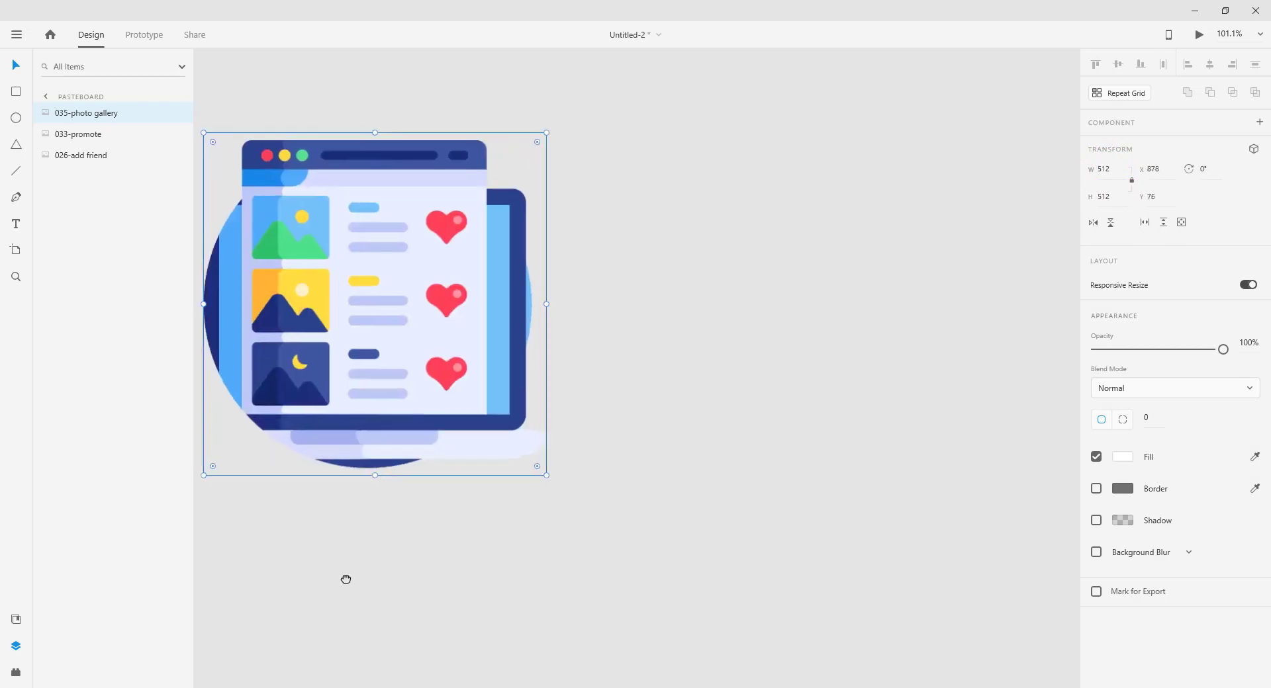
pyautogui.moveTo(344, 582); pyautogui.dragTo(838, 552)
pyautogui.moveTo(844, 307); pyautogui.dragTo(517, 414)
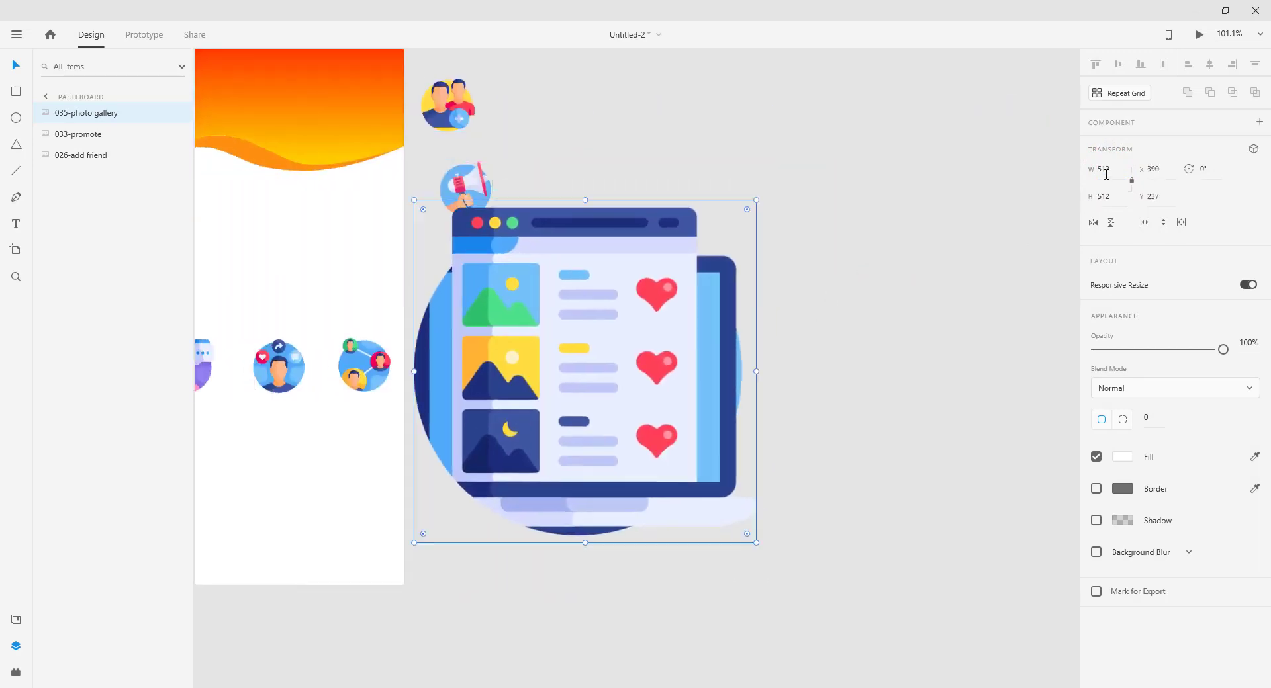
pyautogui.write('80')
pyautogui.press('Return')
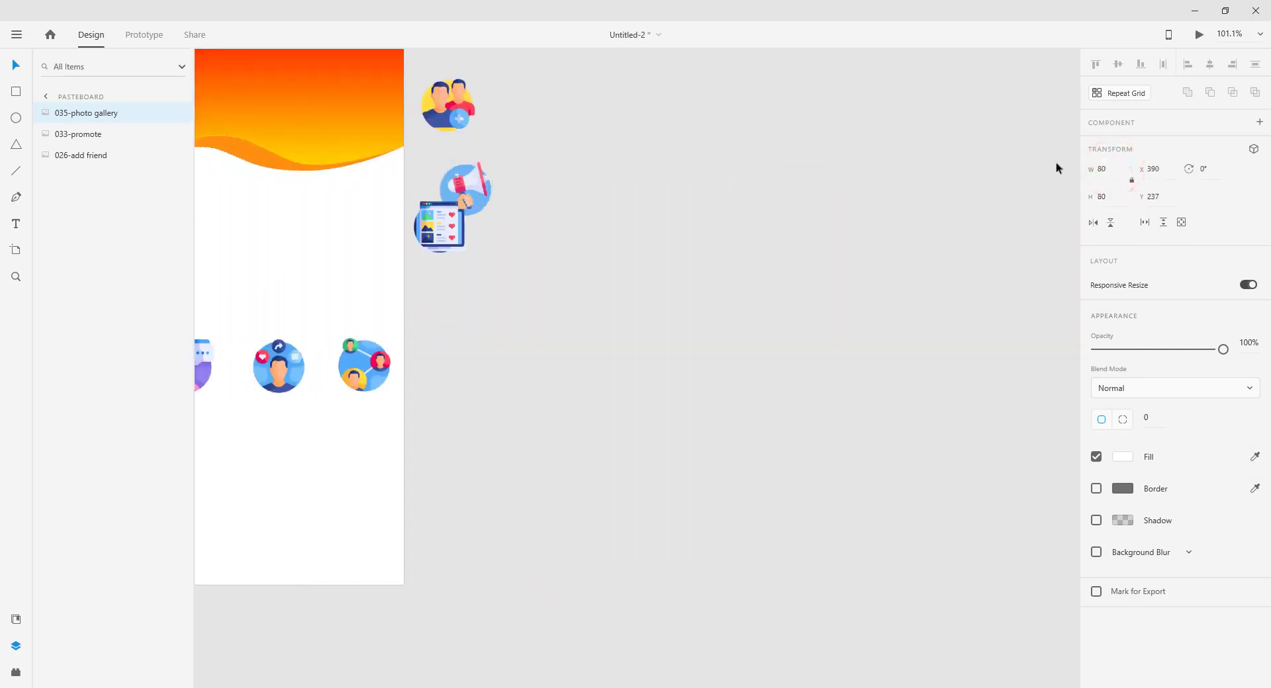
# - Add a "Menu1" text label at font size 14 and position it beneath the 005-user icon at X 30, Y 531
pyautogui.moveTo(554, 312); pyautogui.dragTo(846, 325)
pyautogui.click(16, 226)
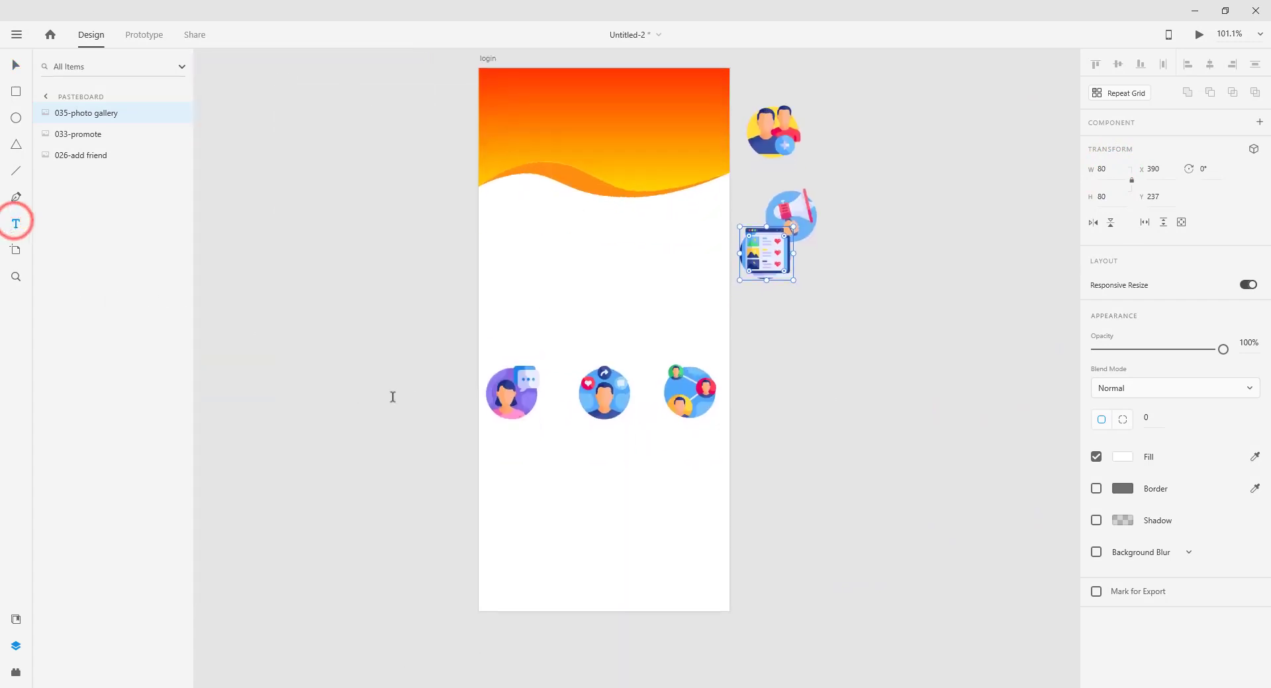
pyautogui.click(494, 434)
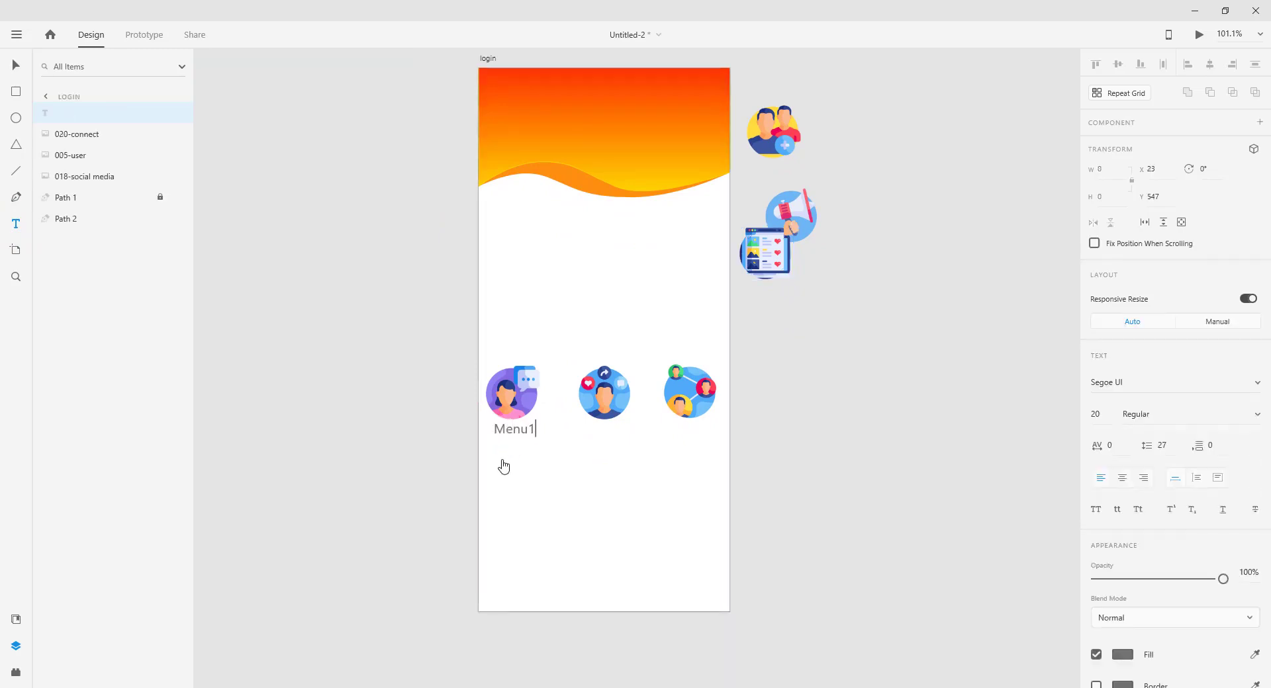
pyautogui.doubleClick(526, 427)
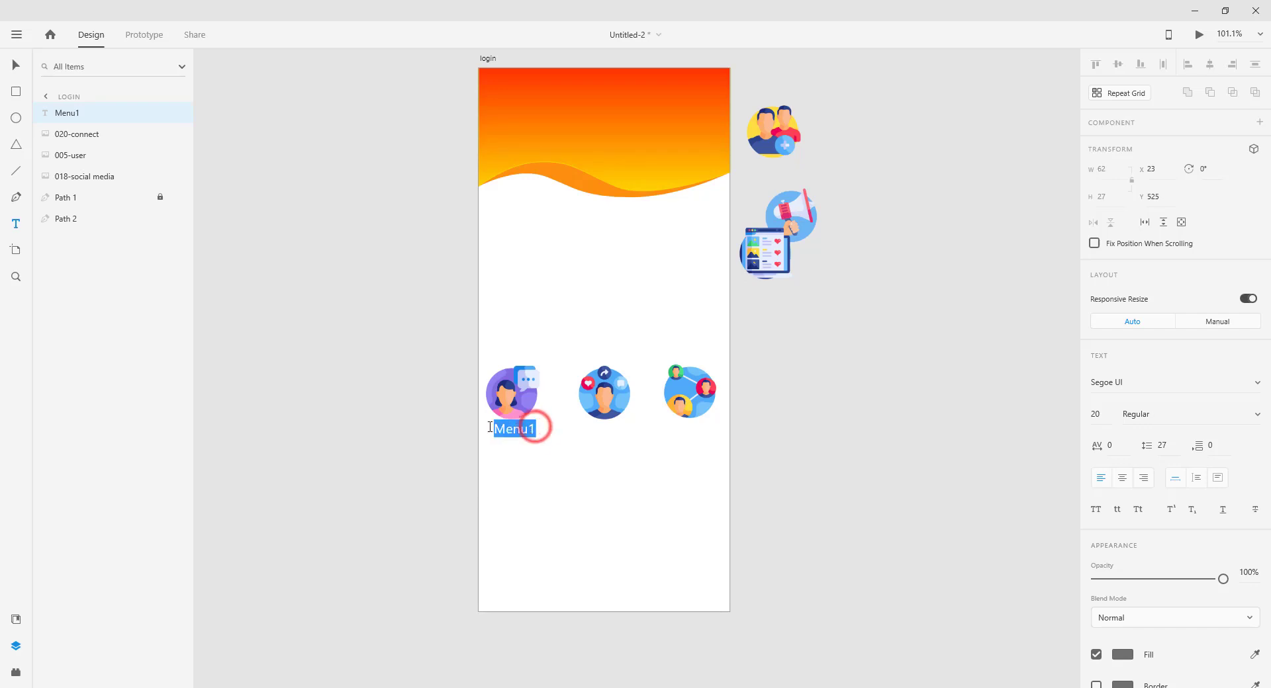
pyautogui.click(1096, 414)
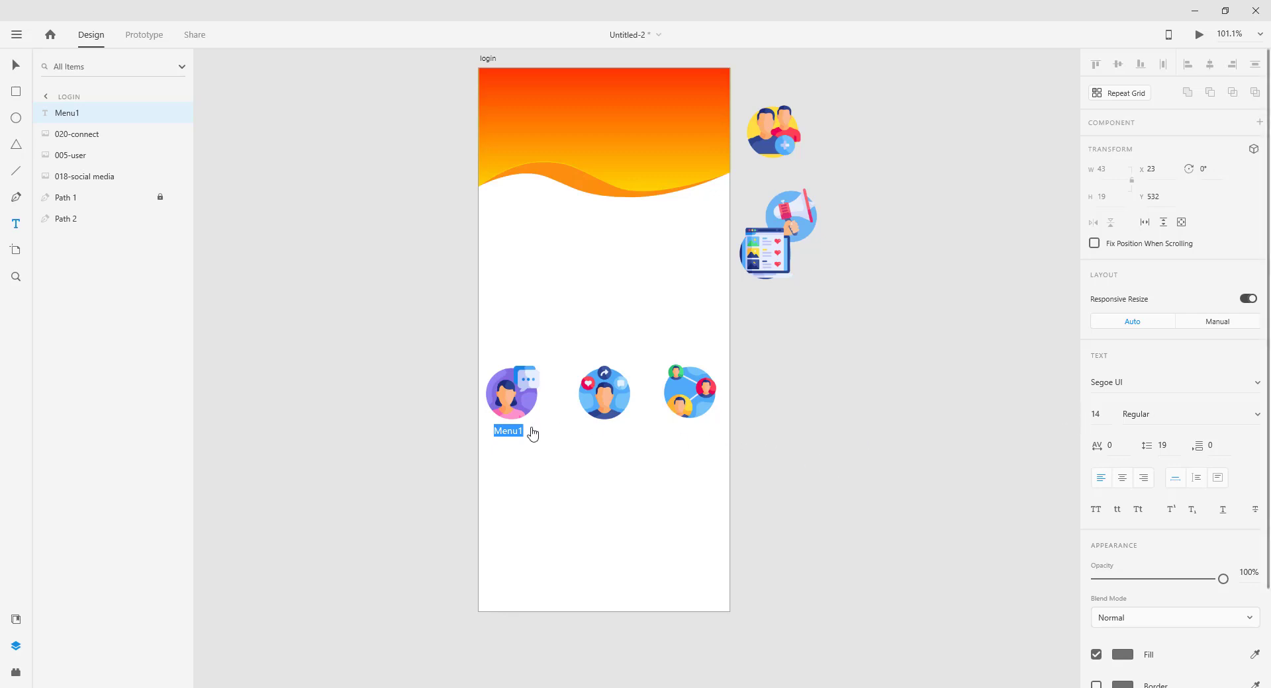
pyautogui.click(792, 436)
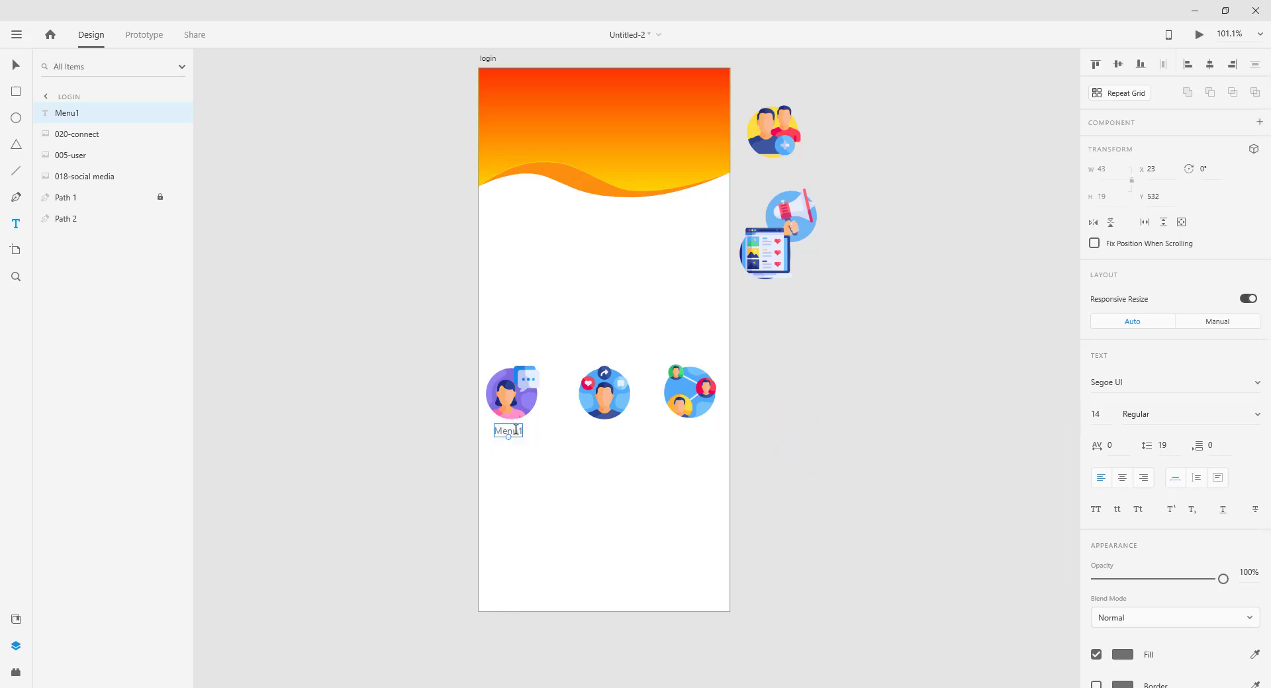
pyautogui.click(14, 66)
pyautogui.moveTo(514, 431); pyautogui.dragTo(519, 433)
# - Copy the Menu1 label and place the pasted copy beneath the 018-social media icon at X 167, Y 531
pyautogui.rightClick(521, 436)
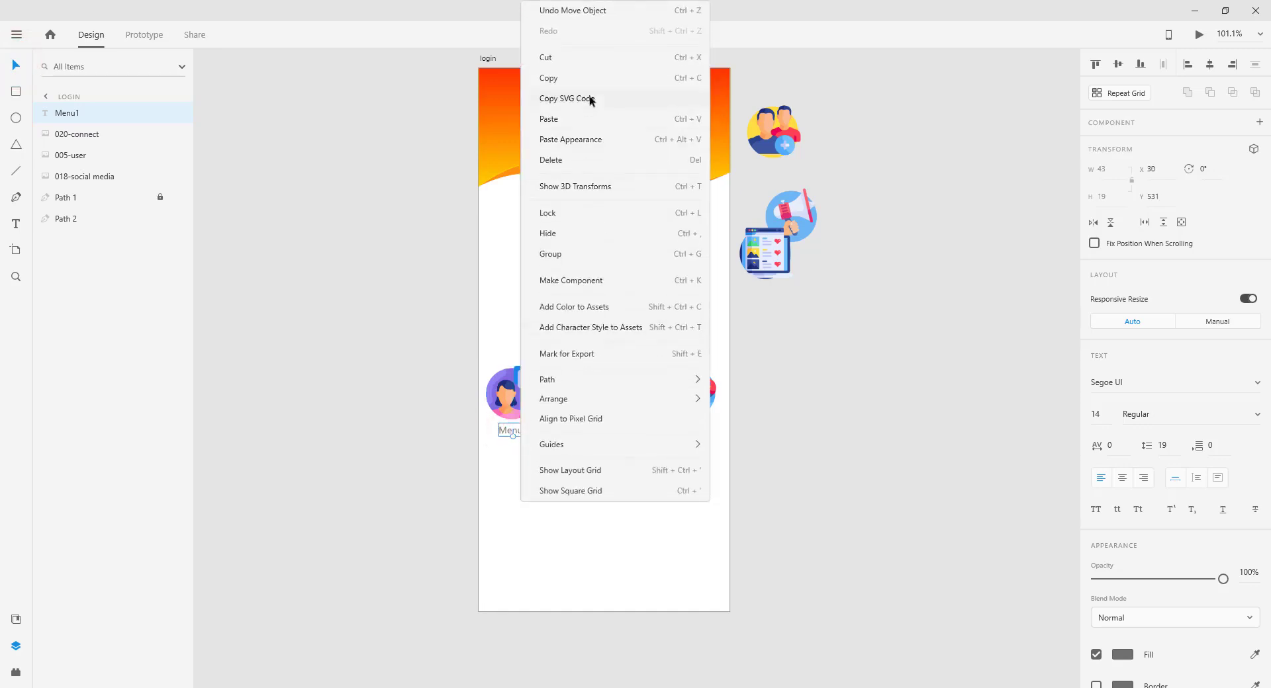
pyautogui.click(580, 77)
pyautogui.rightClick(598, 450)
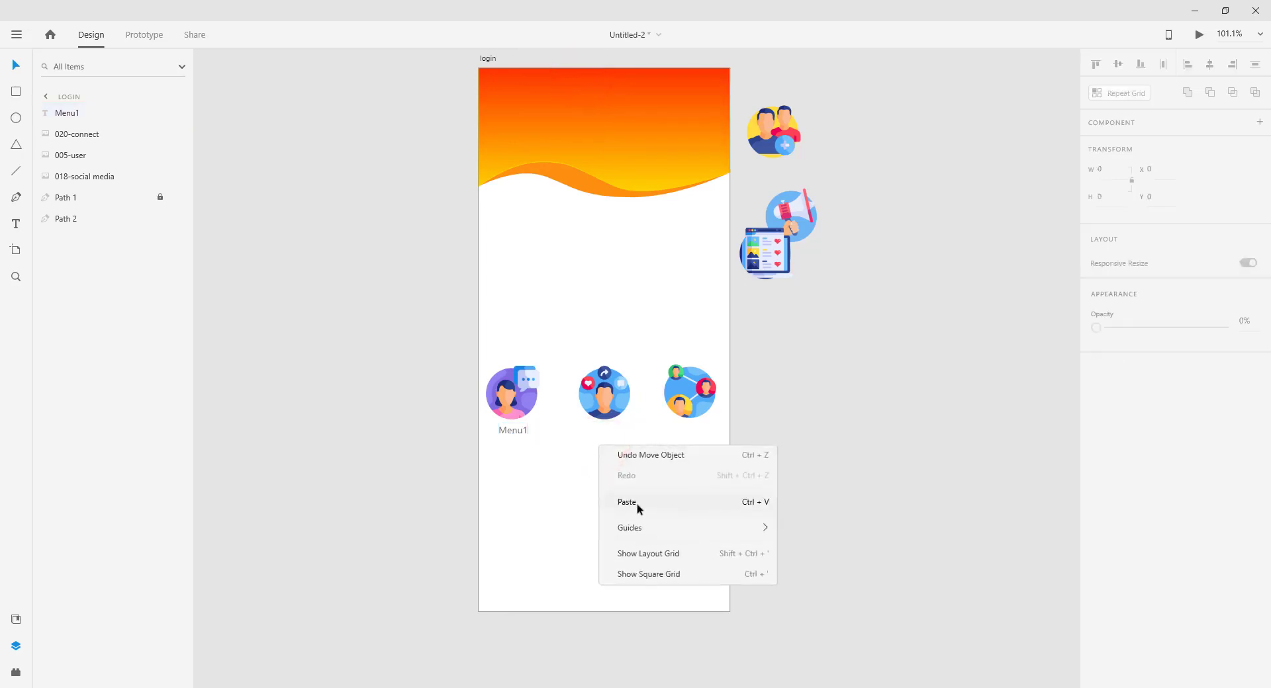
pyautogui.click(638, 505)
pyautogui.moveTo(523, 433); pyautogui.dragTo(616, 433)
# - Copy the middle icon's label and place another pasted copy beneath the 020-connect icon
pyautogui.rightClick(615, 434)
pyautogui.click(698, 81)
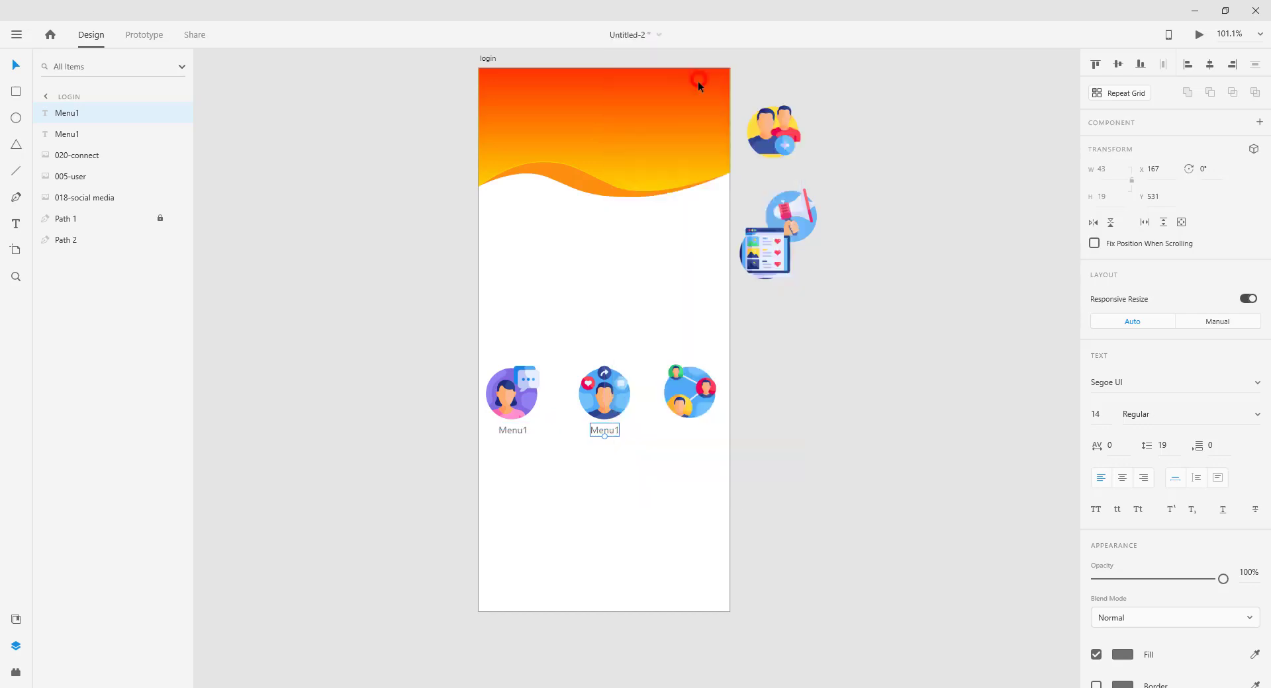
pyautogui.rightClick(641, 435)
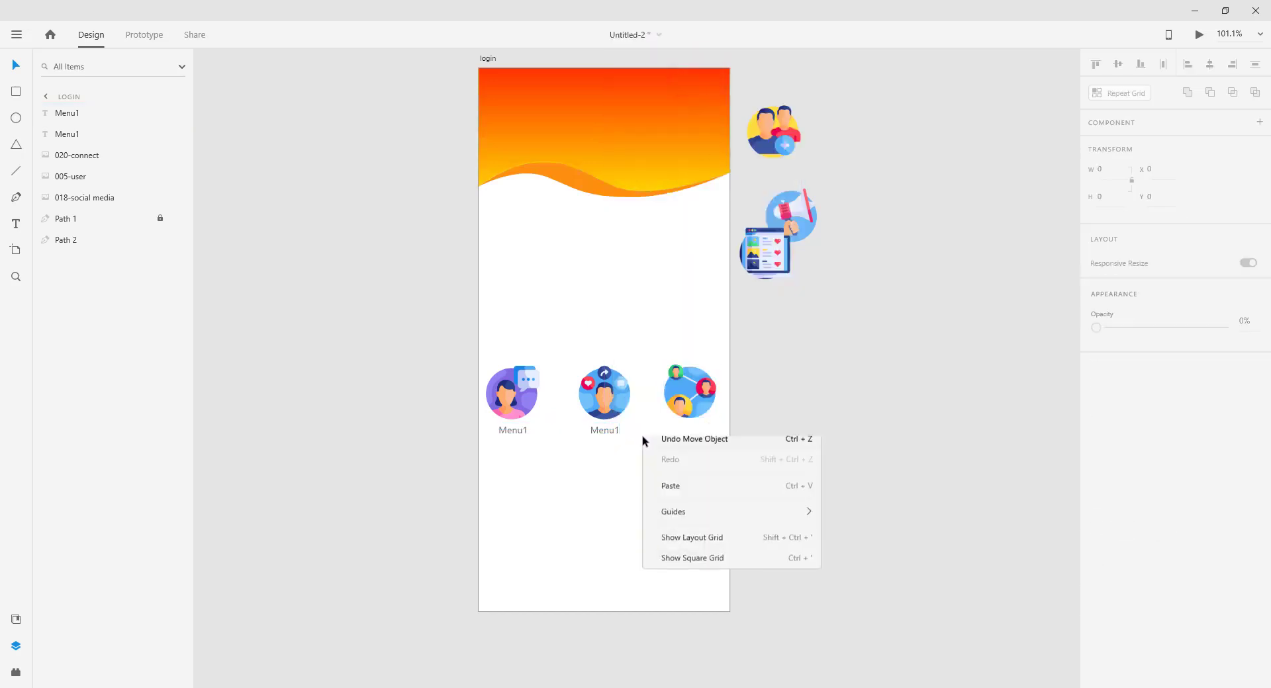
pyautogui.click(669, 494)
pyautogui.moveTo(616, 431); pyautogui.dragTo(685, 400)
pyautogui.click(777, 431)
# - Move the 020-connect icon to X 267 and the 005-user icon to X 29, and center their labels at X 286 and X 48
pyautogui.click(699, 399)
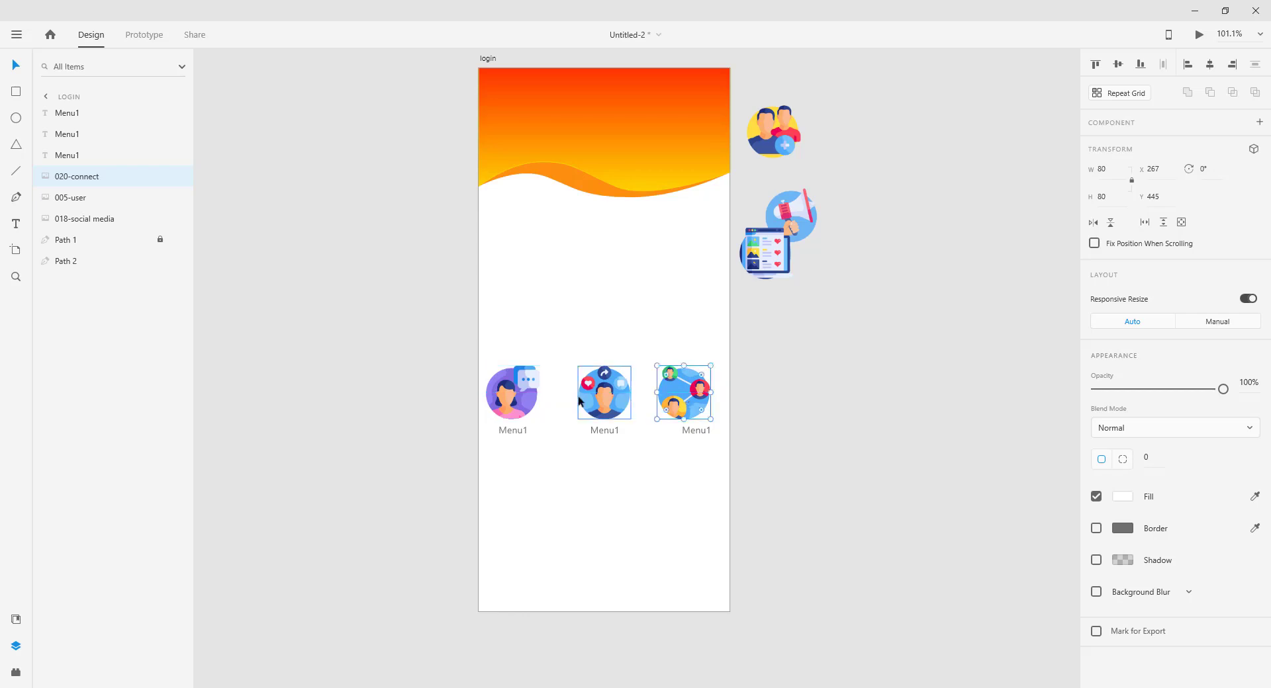
pyautogui.moveTo(520, 400); pyautogui.dragTo(550, 398)
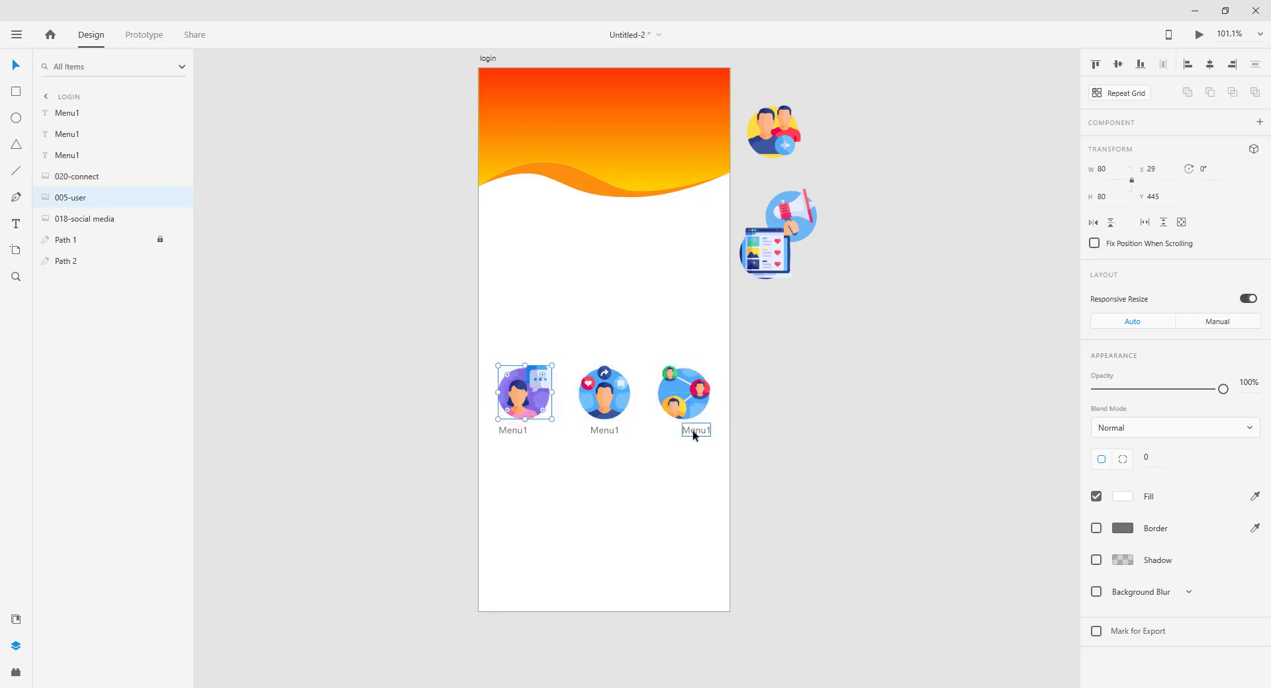
pyautogui.moveTo(694, 433); pyautogui.dragTo(681, 434)
pyautogui.moveTo(519, 431); pyautogui.dragTo(531, 433)
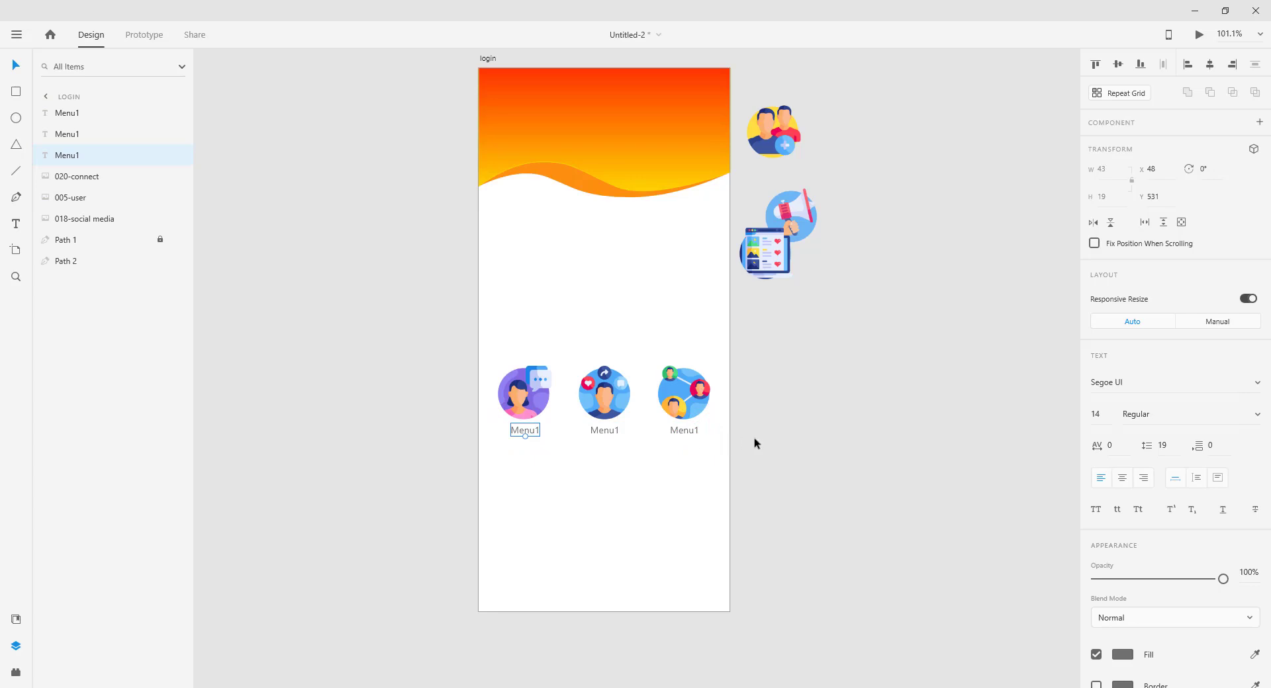
# - Change the label beneath the 018-social media icon to "Menu2"
pyautogui.click(597, 432)
pyautogui.doubleClick(604, 431)
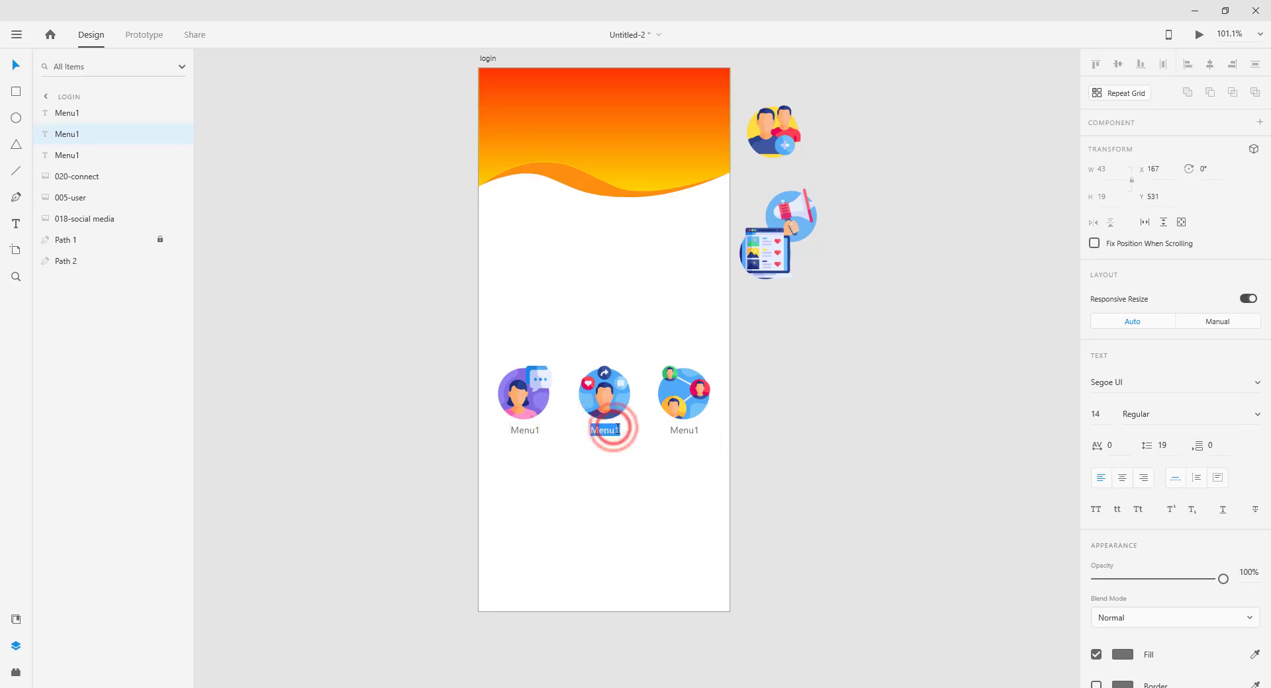
pyautogui.moveTo(615, 431); pyautogui.dragTo(619, 431)
pyautogui.write('2')
# - Change the label beneath the 020-connect icon to "Menu3"
pyautogui.click(686, 432)
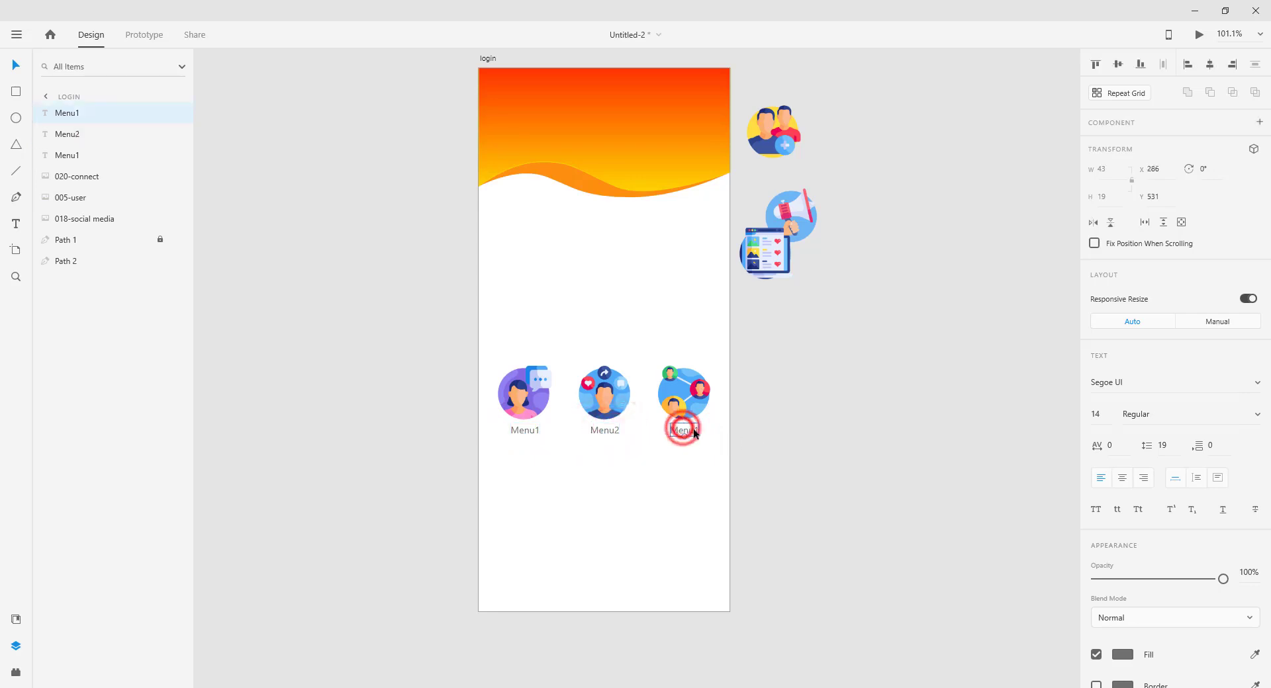
pyautogui.doubleClick(689, 431)
pyautogui.click(700, 431)
pyautogui.press('BackSpace')
pyautogui.write('3')
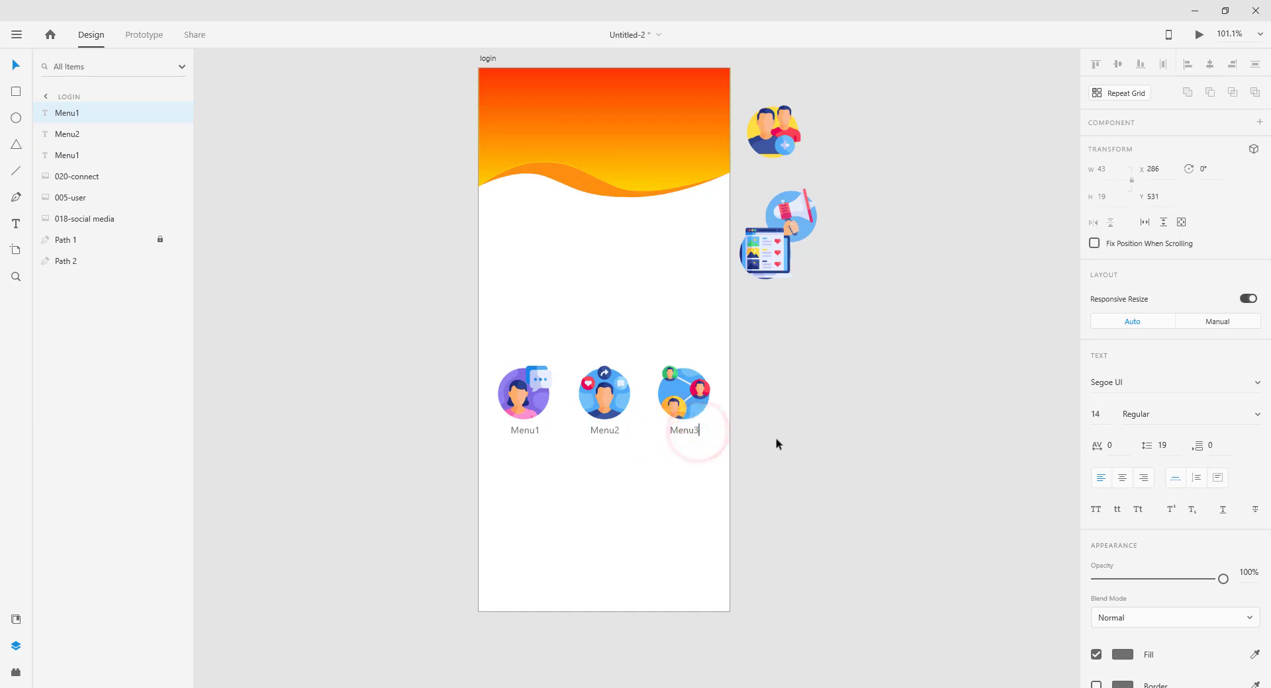
pyautogui.click(776, 440)
# - Arrange the 035-photo gallery, 033-promote and 026-add friend icons as a second row at Y 576, aligned beneath the first row's icons
pyautogui.moveTo(765, 258); pyautogui.dragTo(526, 481)
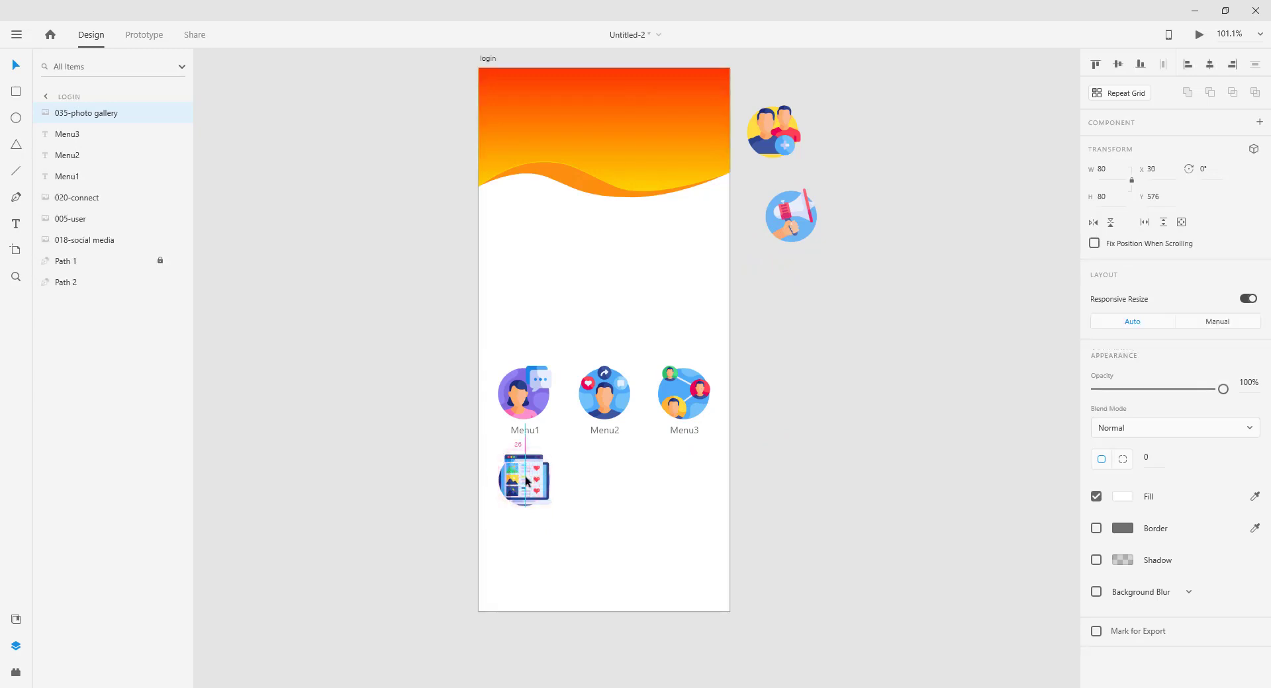
pyautogui.click(794, 214)
pyautogui.moveTo(794, 214); pyautogui.dragTo(608, 477)
pyautogui.click(771, 136)
pyautogui.moveTo(772, 136); pyautogui.dragTo(684, 474)
pyautogui.click(803, 487)
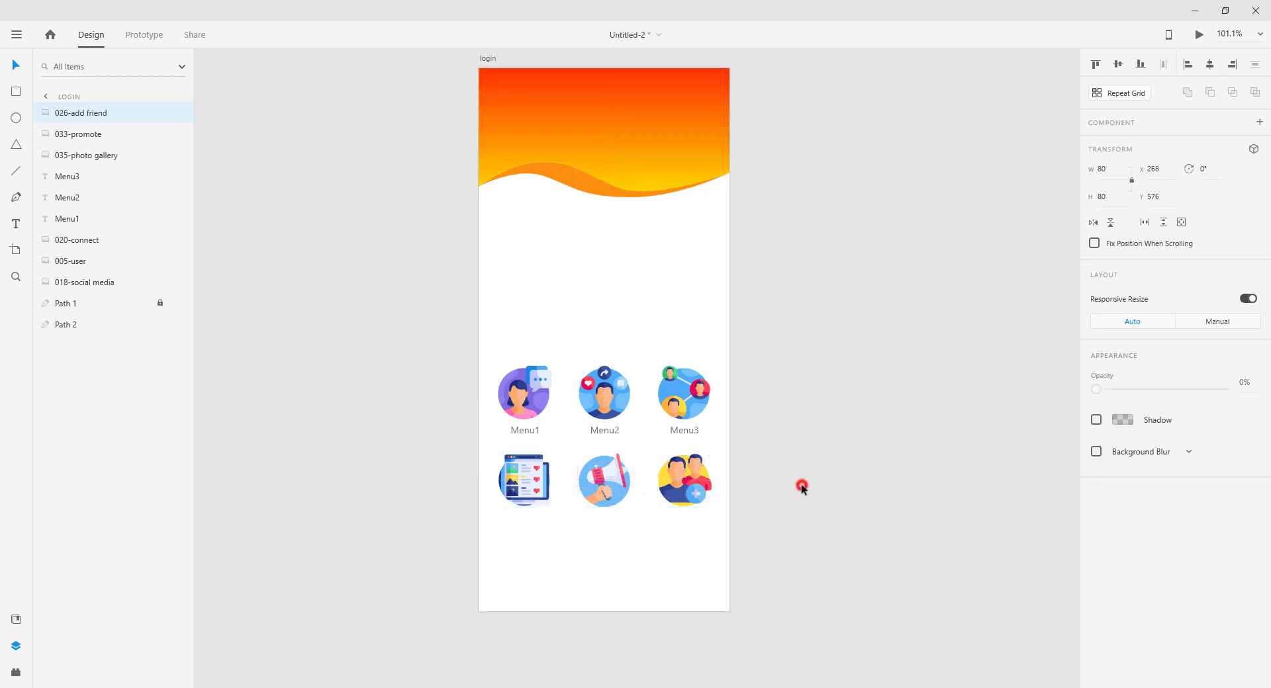
# - Duplicate the "Menu1" label and place the copy beneath the 035-photo gallery icon at about X 49, Y 662
pyautogui.rightClick(529, 432)
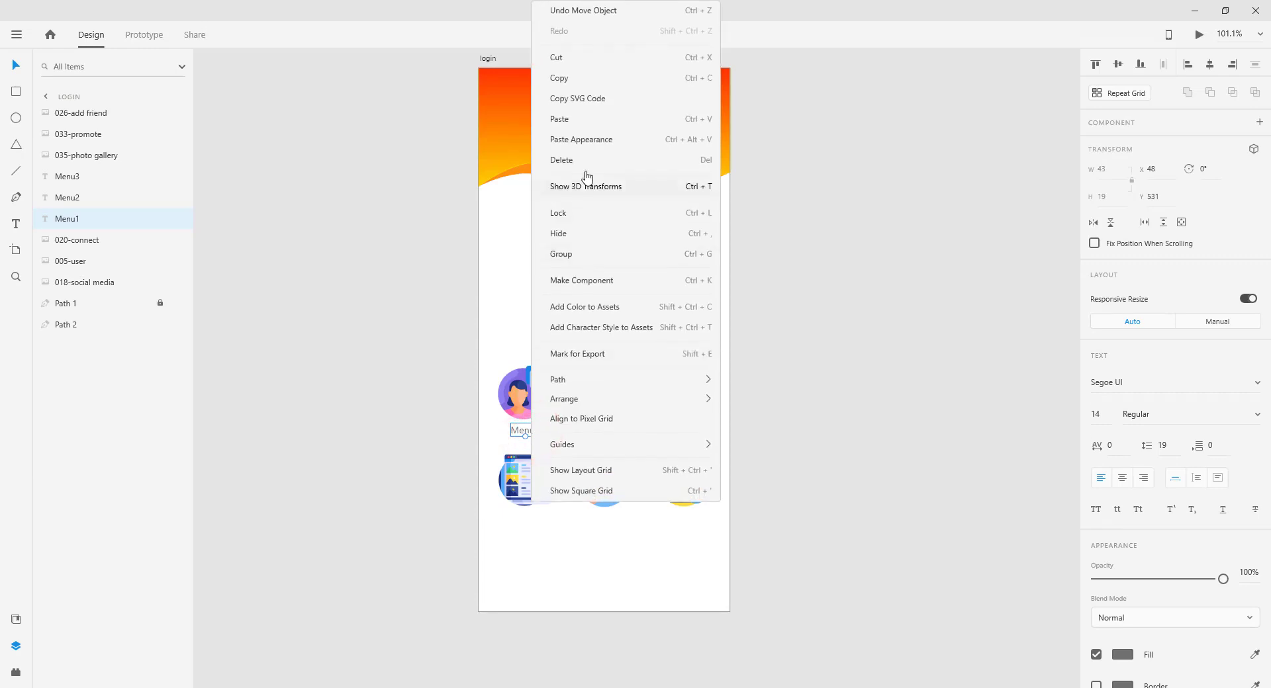
pyautogui.click(569, 77)
pyautogui.rightClick(523, 533)
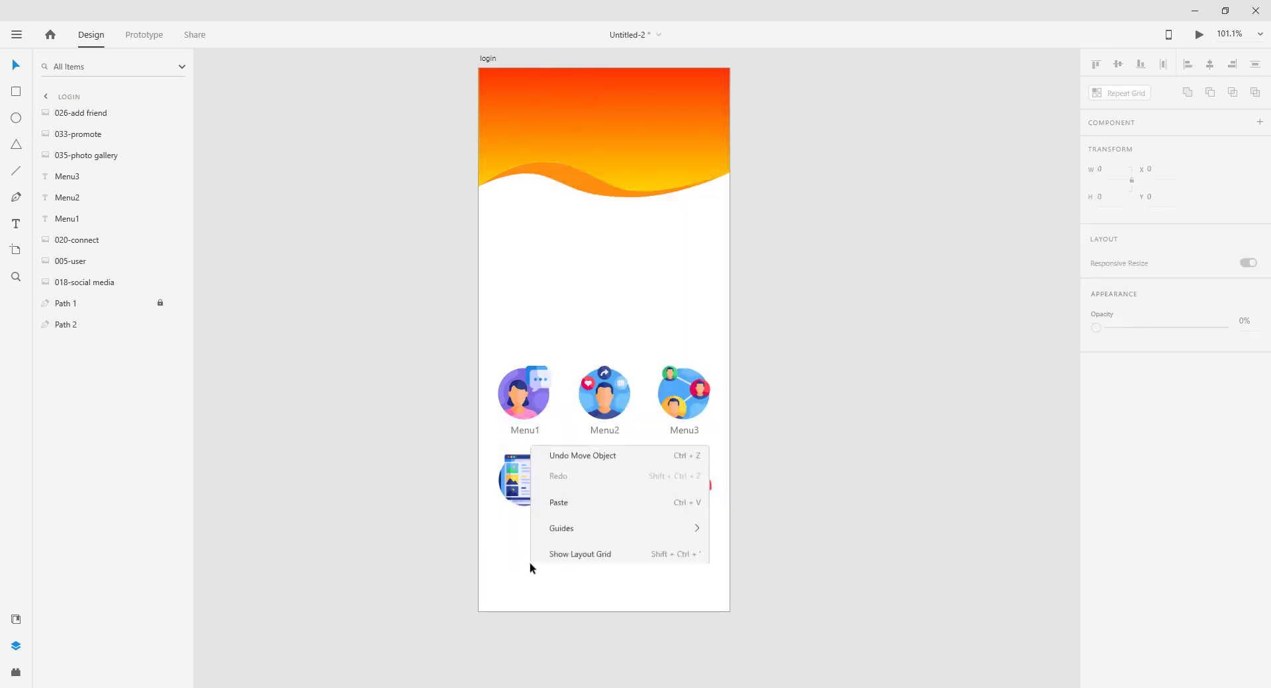
pyautogui.click(569, 479)
pyautogui.moveTo(526, 431); pyautogui.dragTo(532, 521)
# - Paste another "Menu1" label and place it beneath the 033-promote icon at about X 166, Y 662
pyautogui.rightClick(571, 548)
pyautogui.click(576, 474)
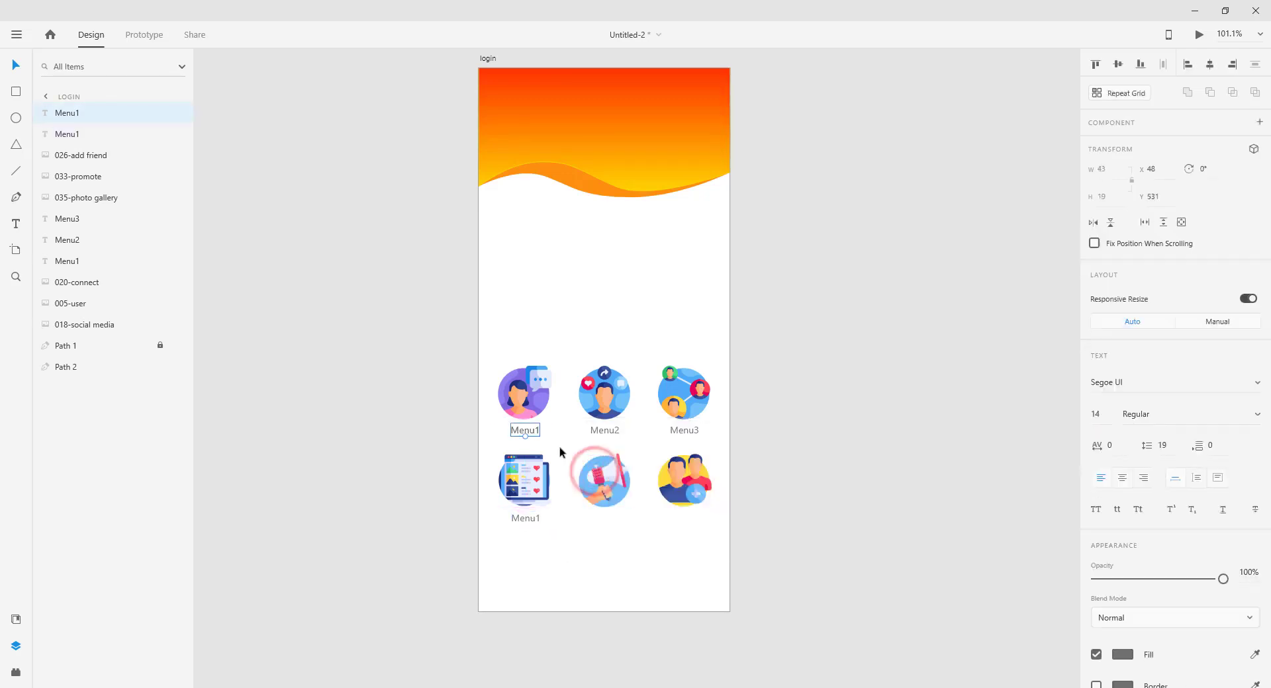
pyautogui.moveTo(612, 520); pyautogui.dragTo(606, 523)
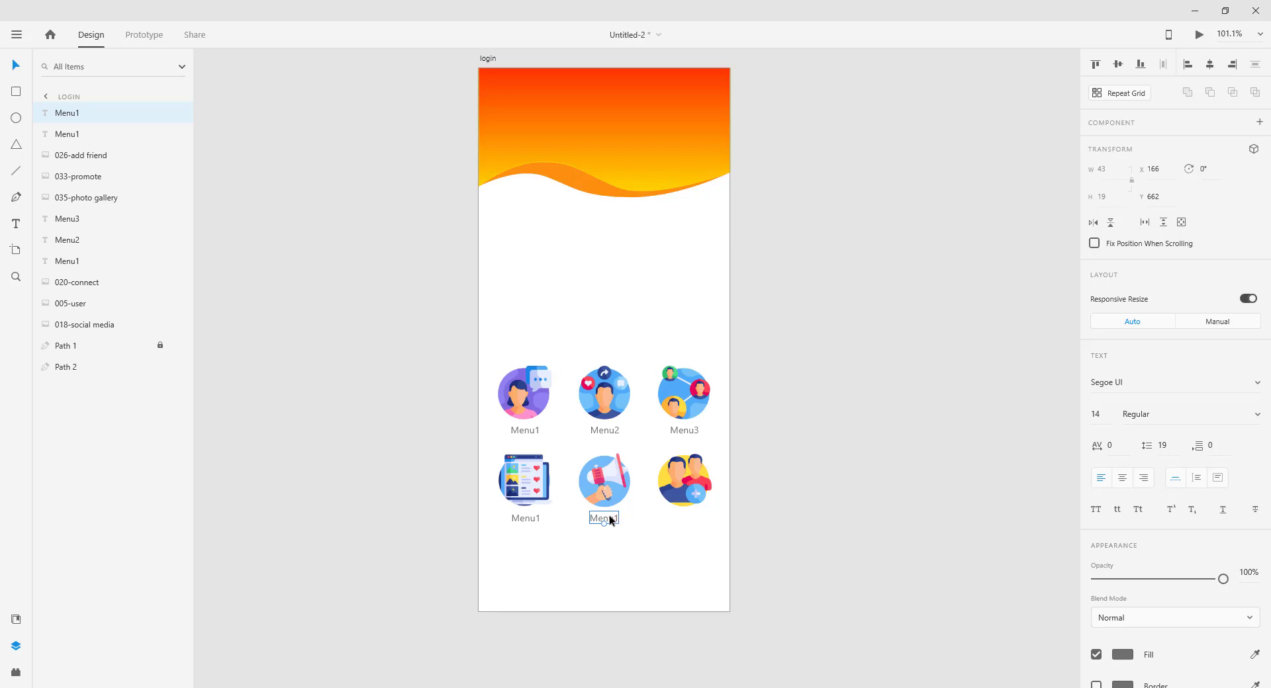
# - Copy the label beneath the 033-promote icon and place the duplicate beneath the 026-add friend icon at about X 287, Y 662
pyautogui.rightClick(609, 520)
pyautogui.click(660, 92)
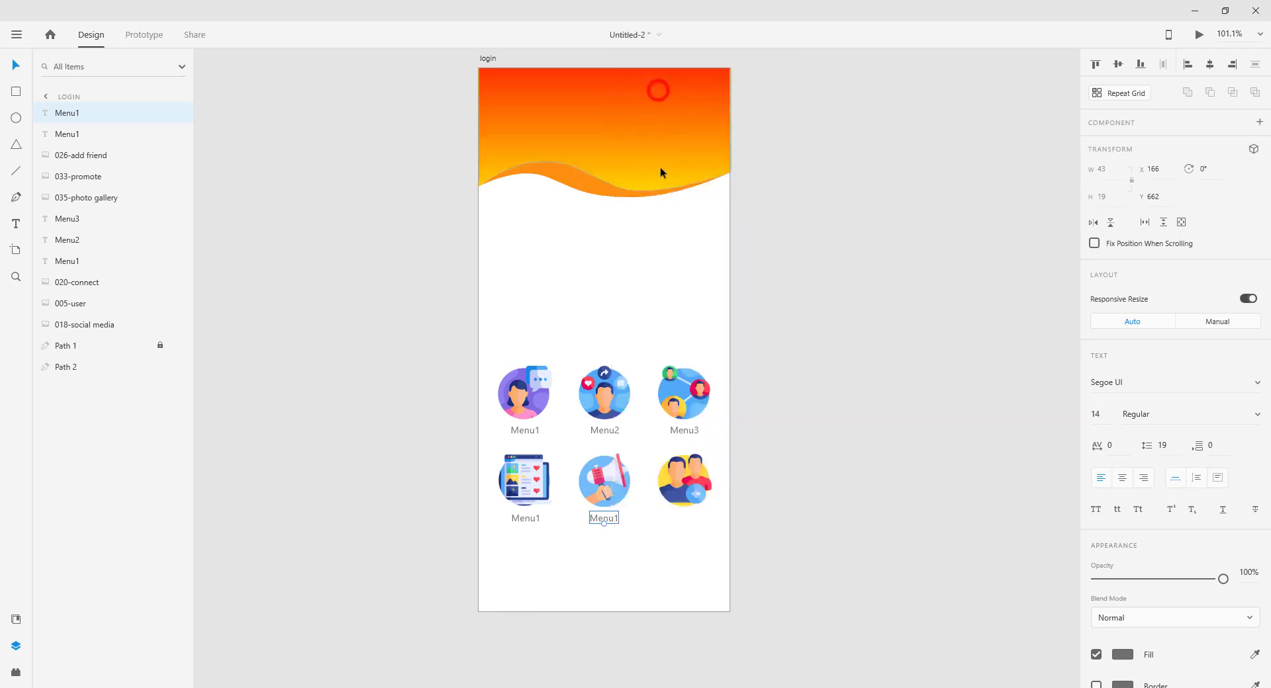
pyautogui.click(646, 569)
pyautogui.rightClick(621, 580)
pyautogui.click(649, 494)
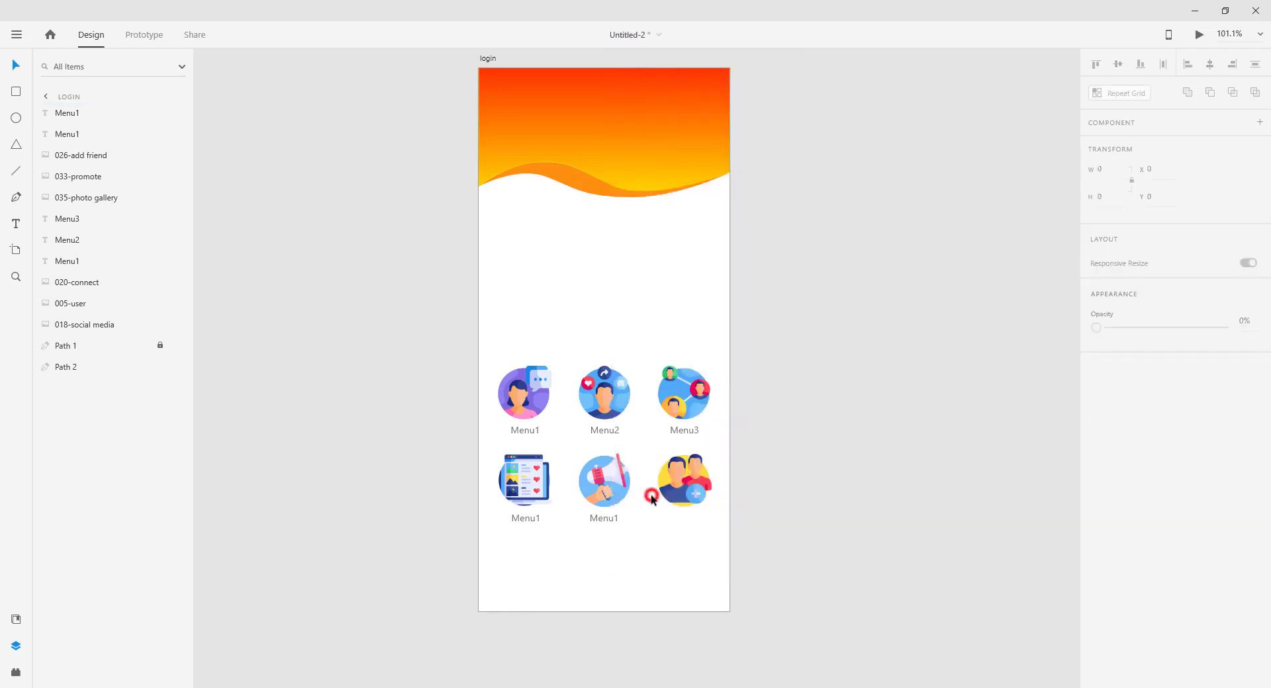
pyautogui.moveTo(681, 525); pyautogui.dragTo(688, 522)
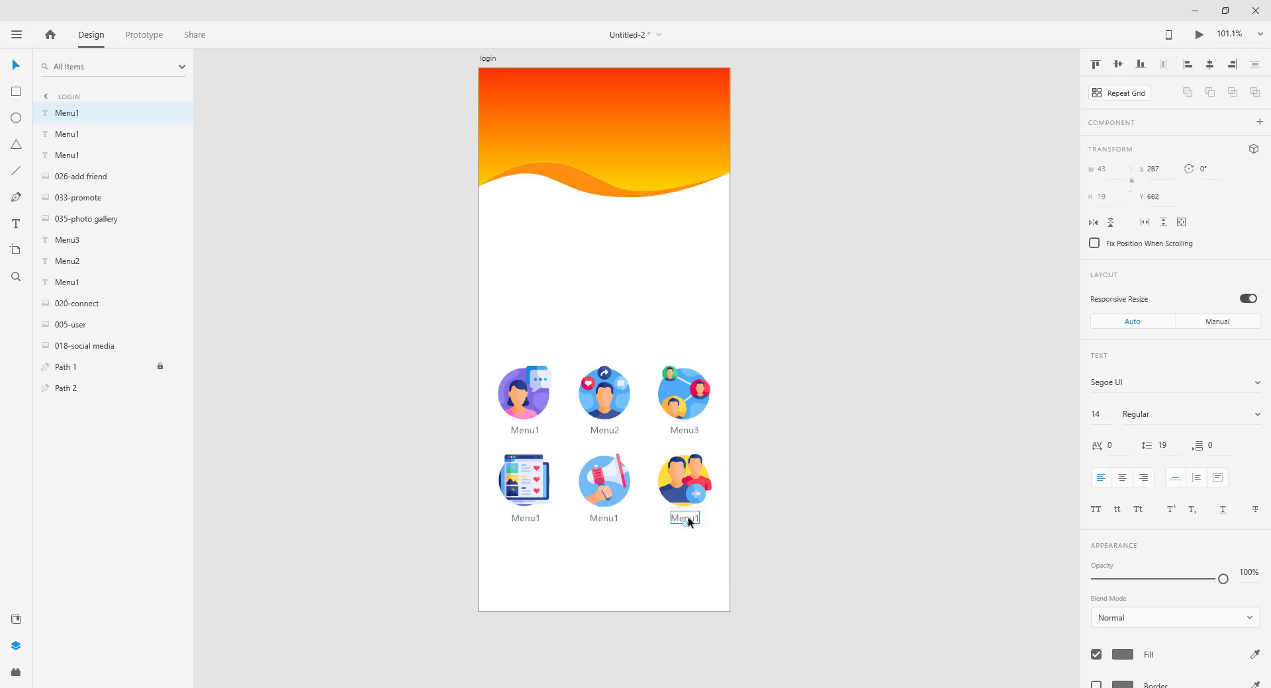
# - Change the label beneath the 035-photo gallery icon to "Menu4"
pyautogui.click(534, 523)
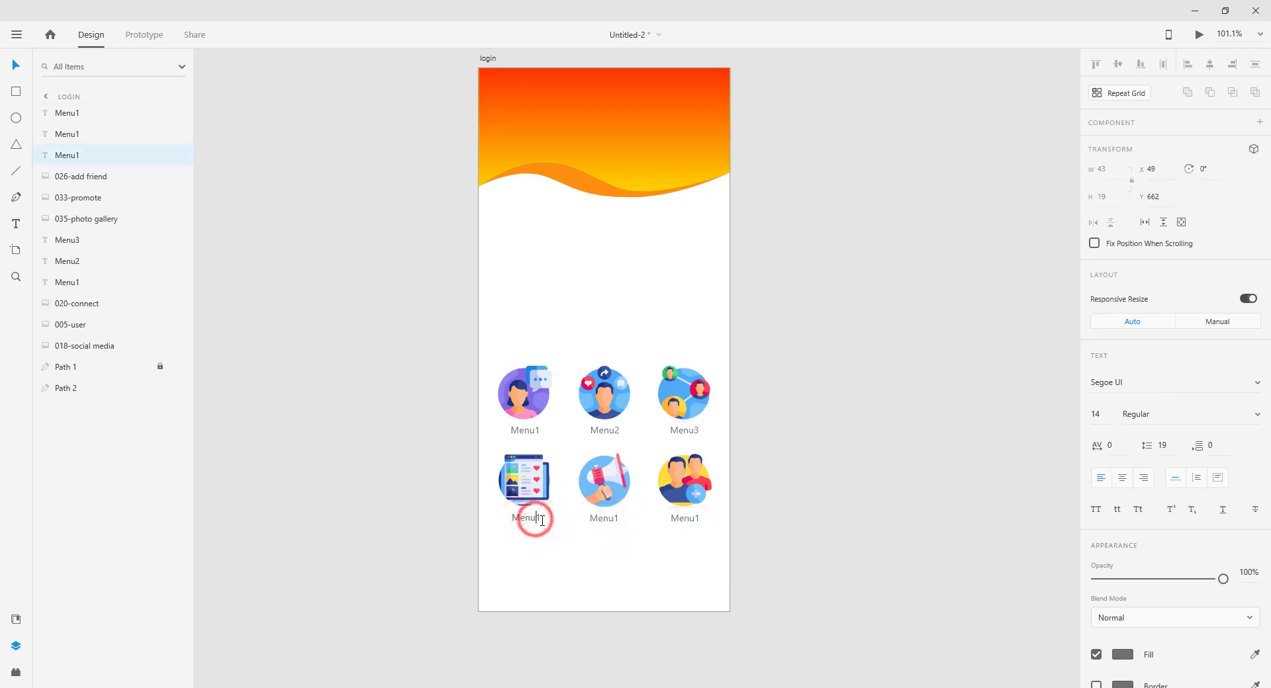
pyautogui.doubleClick(534, 521)
pyautogui.moveTo(541, 519); pyautogui.dragTo(536, 518)
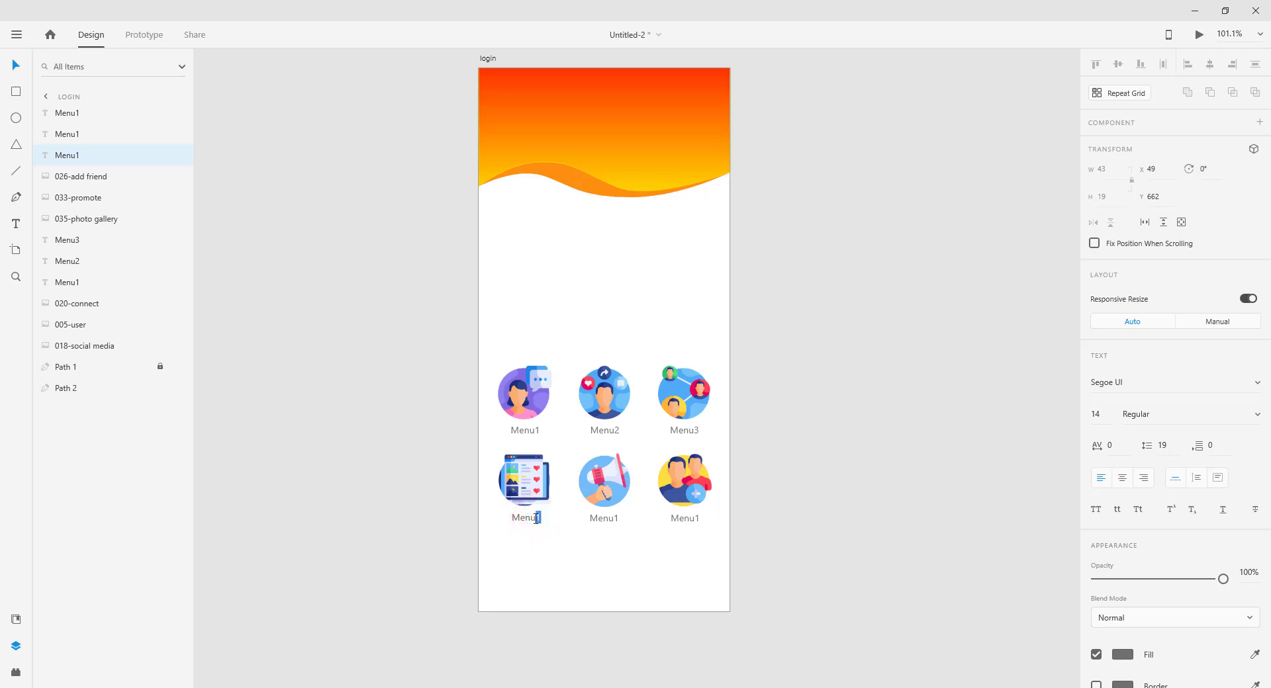
# - Change the label beneath the 033-promote icon to "Menu5"
pyautogui.click(609, 520)
pyautogui.doubleClick(615, 518)
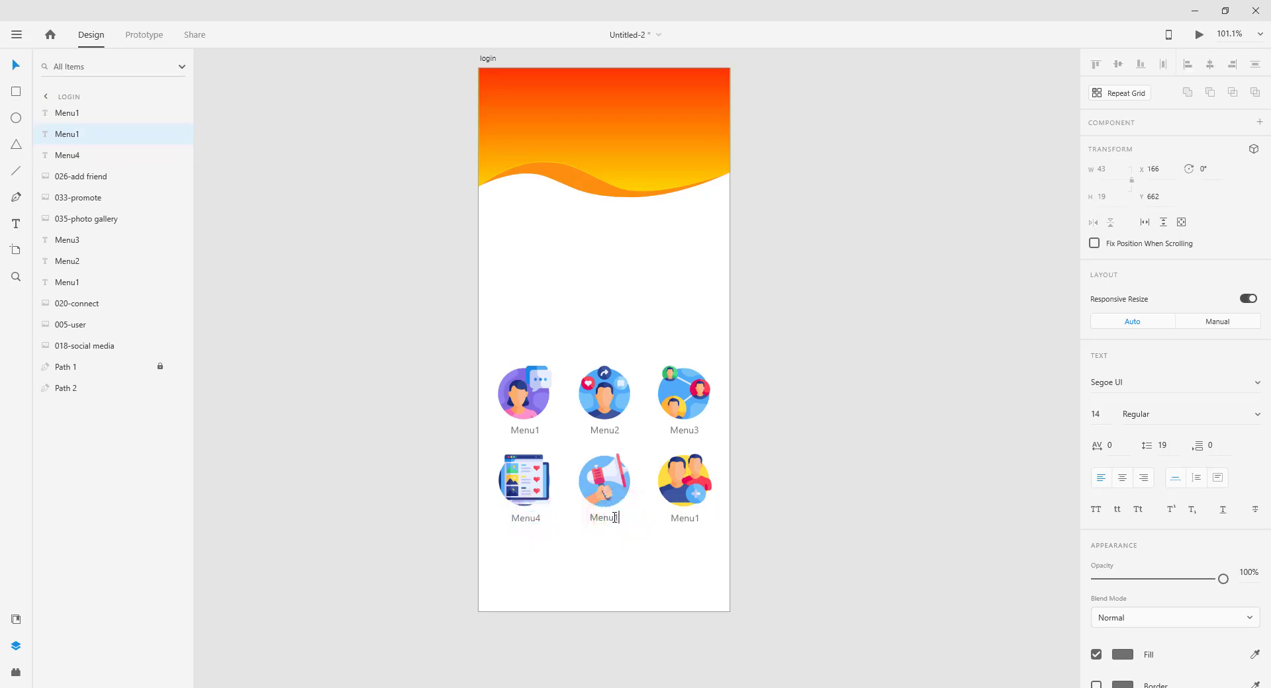
pyautogui.write('5')
# - Change the label beneath the 026-add friend icon to "Menu6"
pyautogui.click(689, 519)
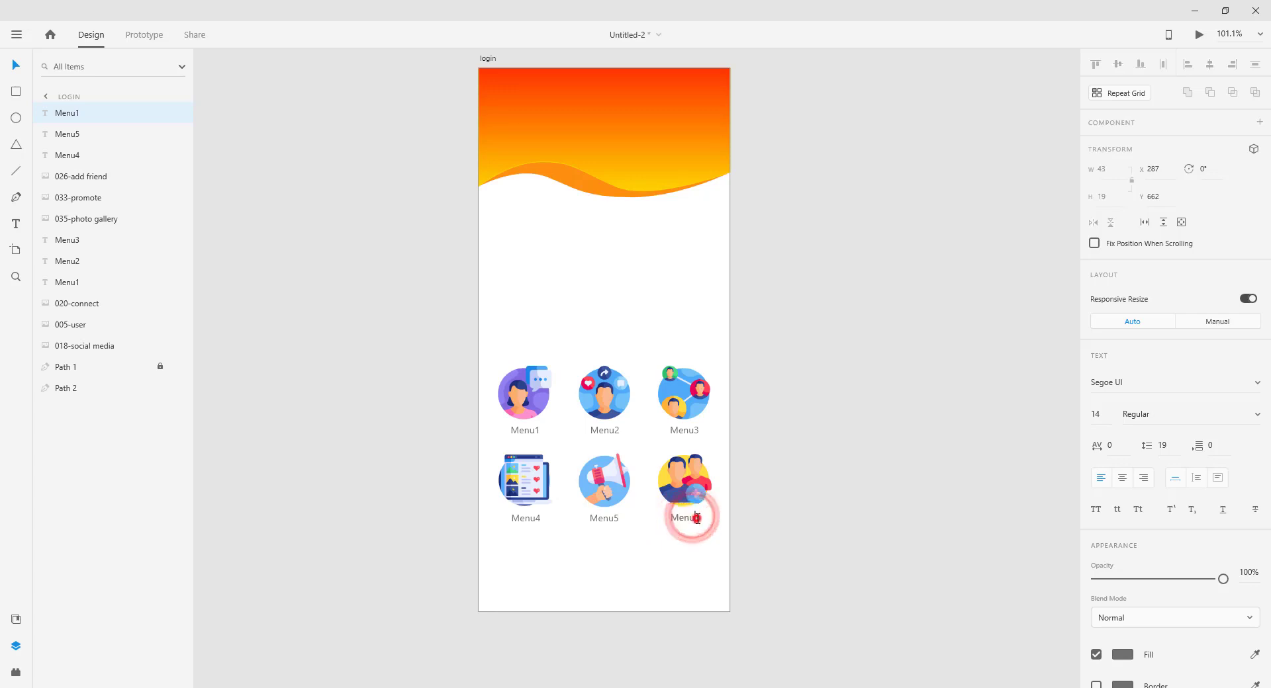
pyautogui.doubleClick(699, 519)
pyautogui.write('6')
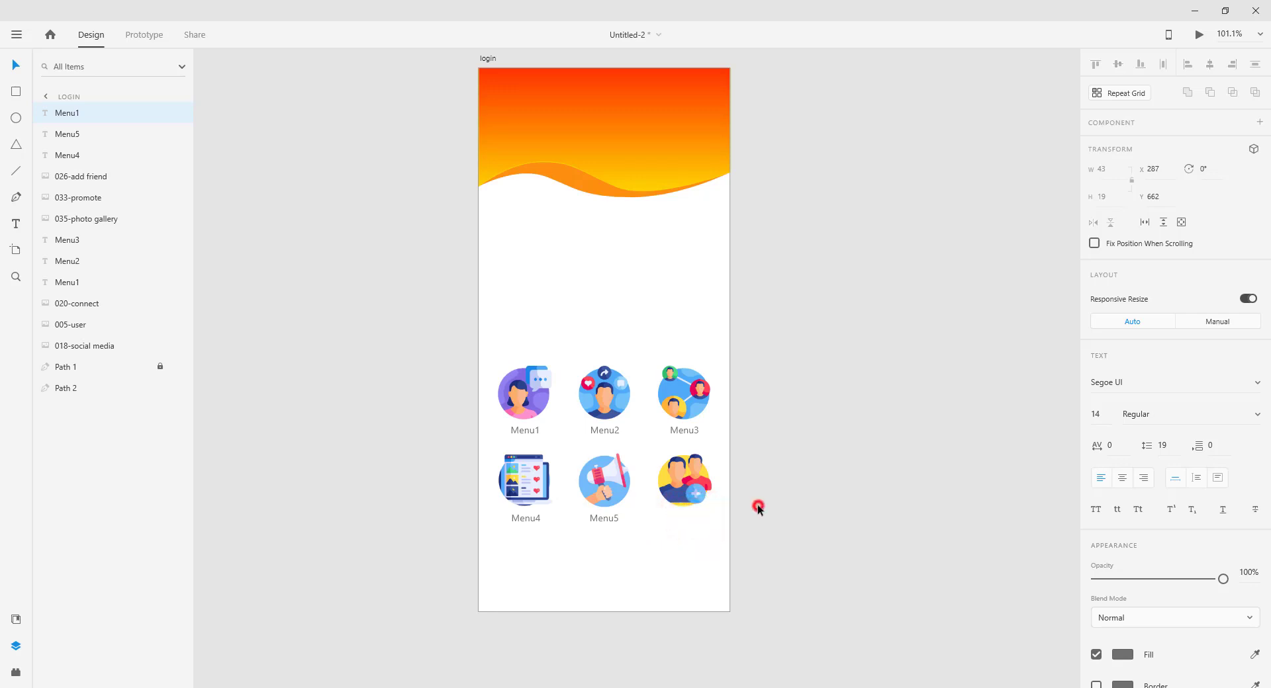
pyautogui.click(758, 507)
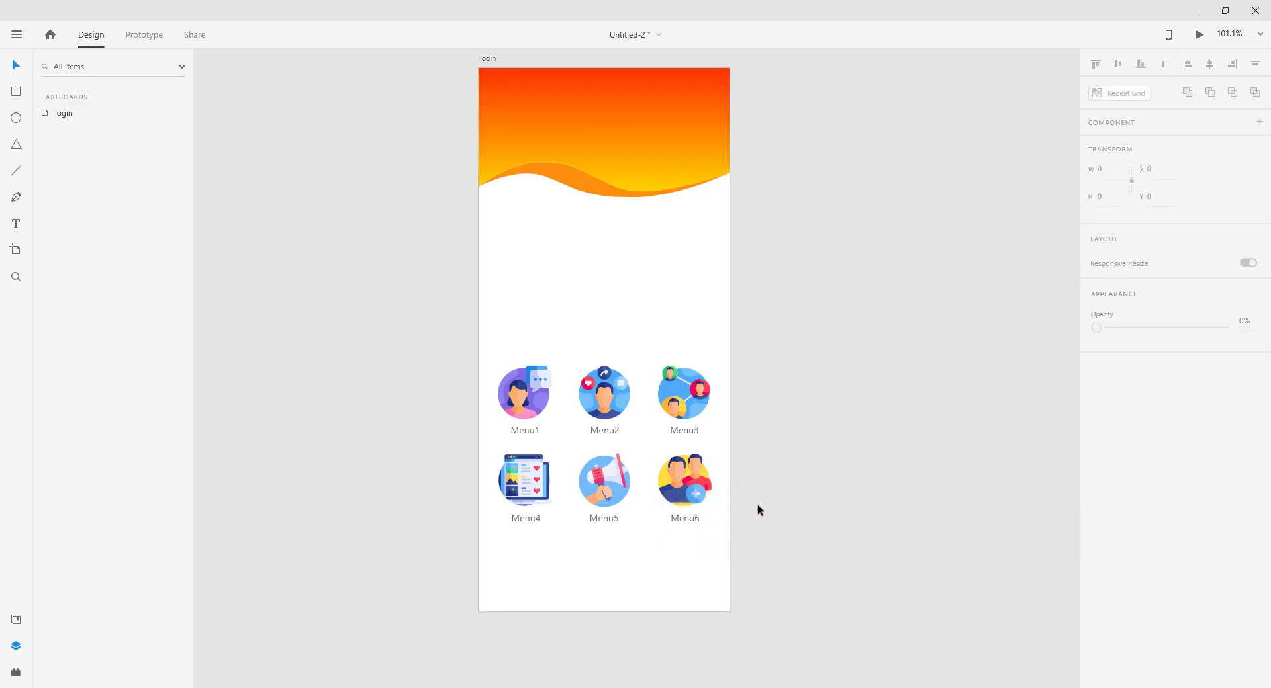
# - Draw a large circle about 988 wide just below the login artboard
pyautogui.hotkey('ctrl', '1')
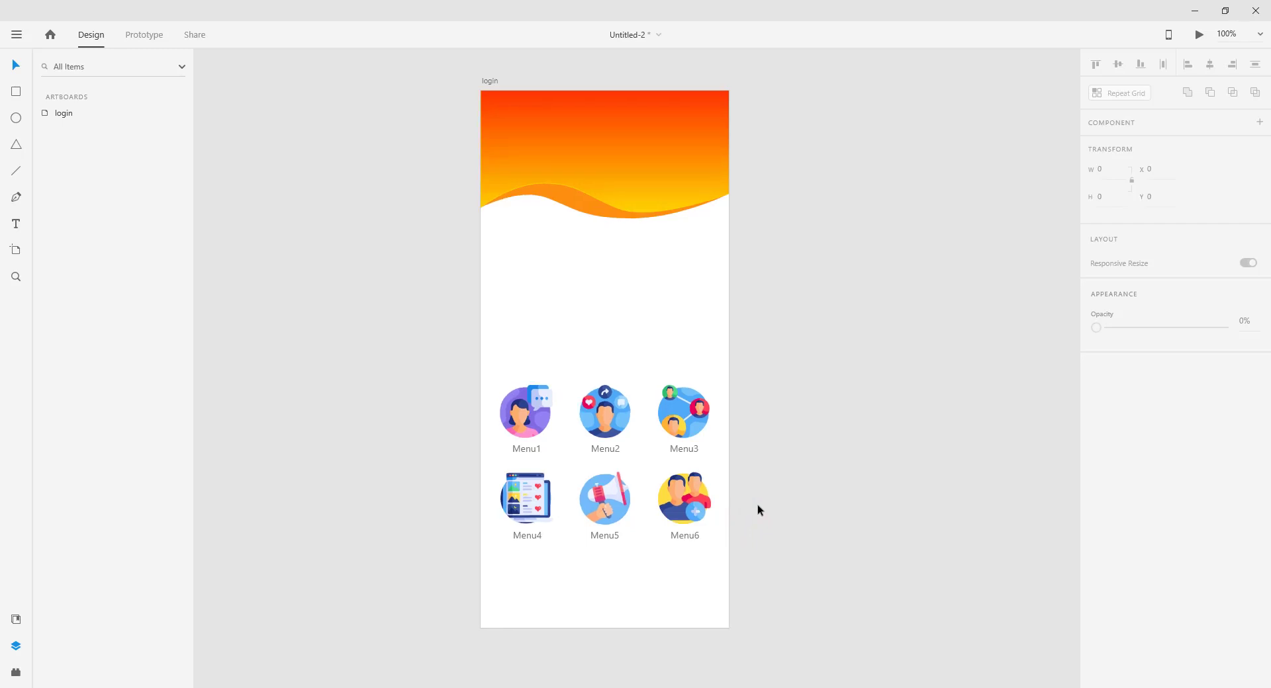
pyautogui.hotkey('ctrl', '-')
pyautogui.hotkey('ctrl', '-')
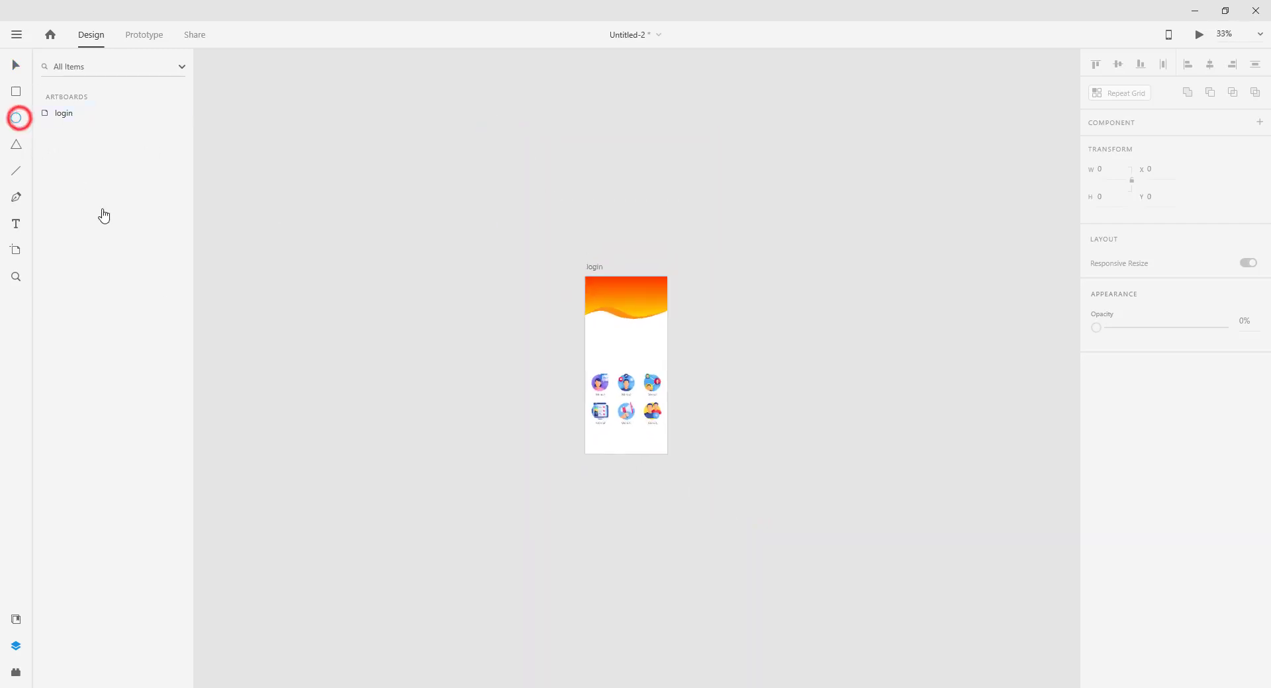
pyautogui.moveTo(511, 455)
pyautogui.mouseDown()
pyautogui.moveTo(711, 544)
pyautogui.moveTo(771, 601)
pyautogui.moveTo(772, 618)
pyautogui.moveTo(881, 671)
pyautogui.mouseUp()
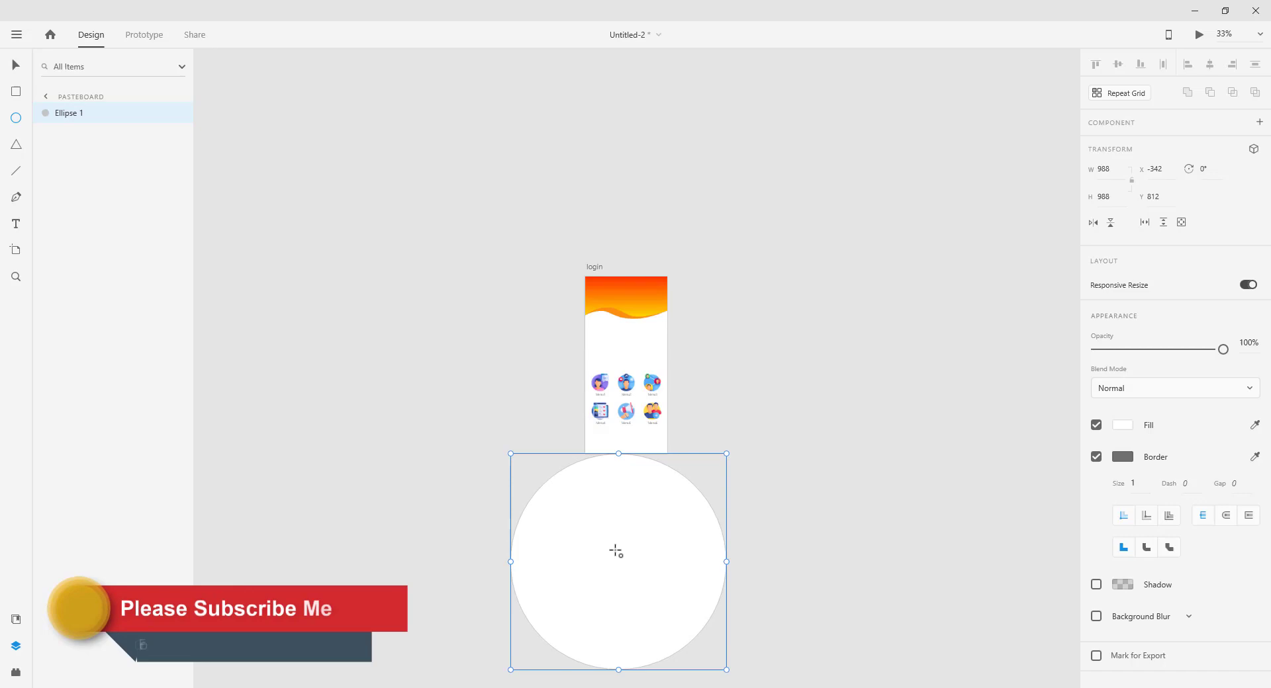
# - Enlarge the circle to about 1235 wide and center it over the artboard's bottom edge at about X -430, Y 739
pyautogui.click(16, 64)
pyautogui.moveTo(647, 556); pyautogui.dragTo(659, 538)
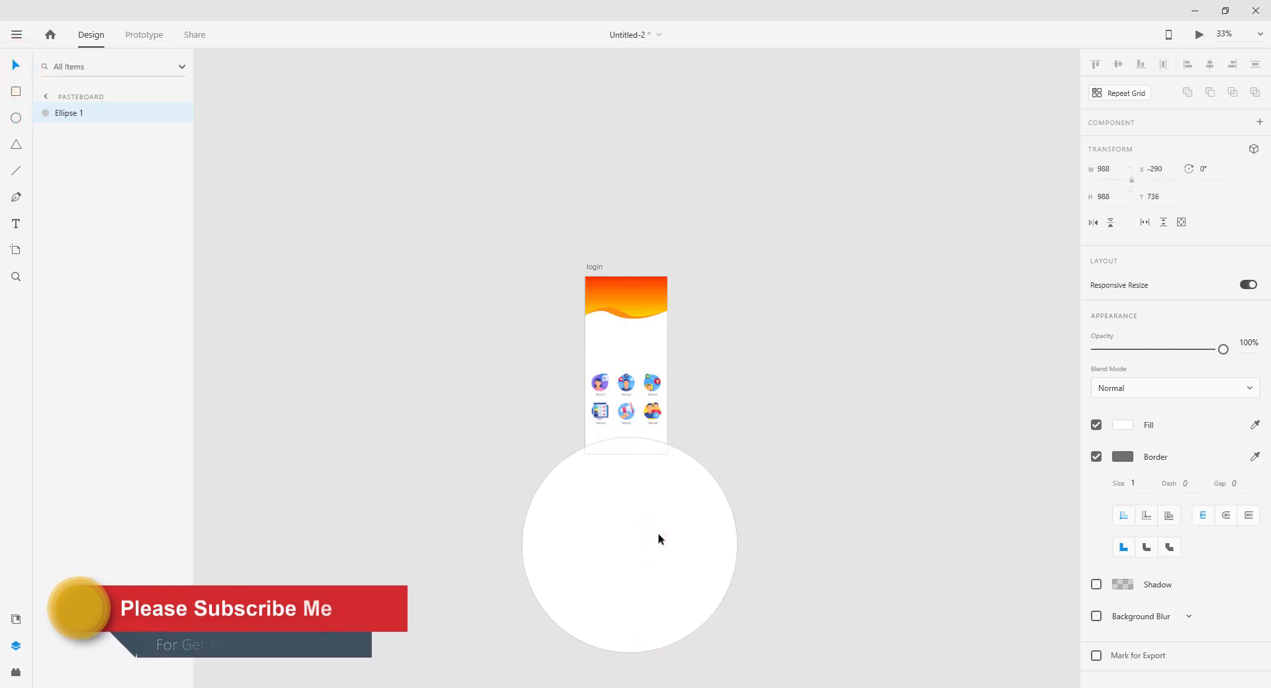
pyautogui.click(659, 539)
pyautogui.moveTo(737, 652); pyautogui.dragTo(791, 654)
pyautogui.moveTo(692, 568); pyautogui.dragTo(666, 573)
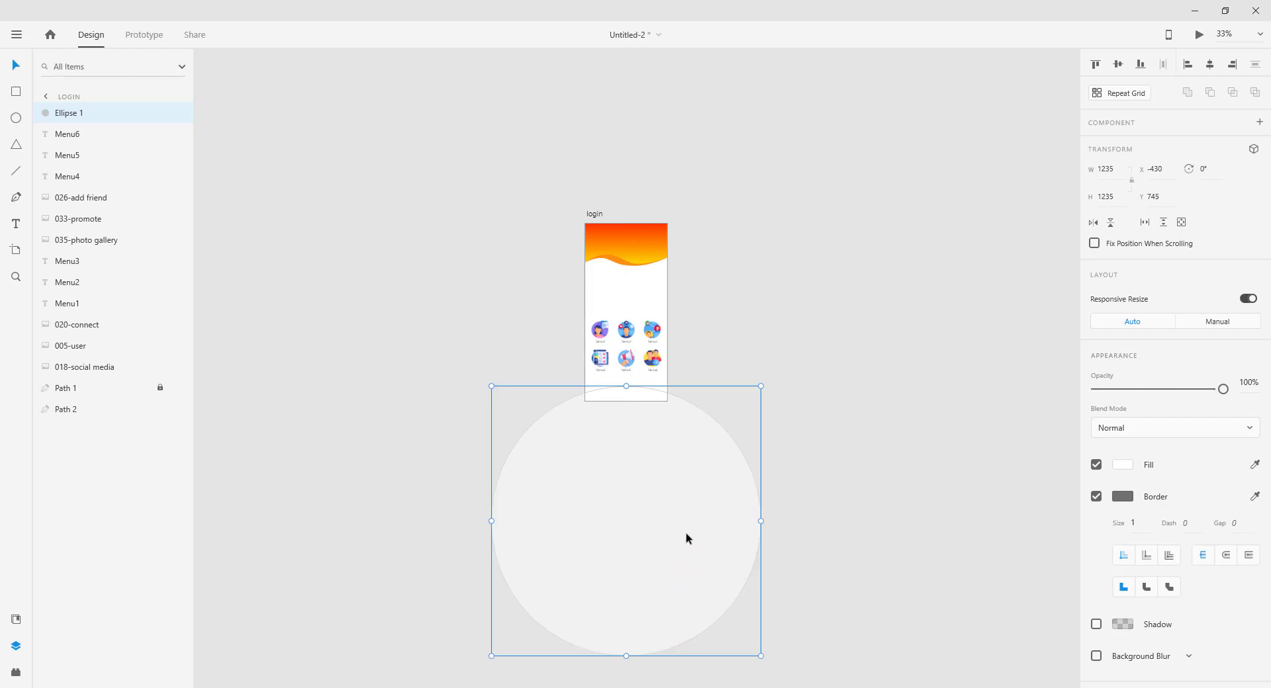
pyautogui.moveTo(714, 531); pyautogui.dragTo(713, 528)
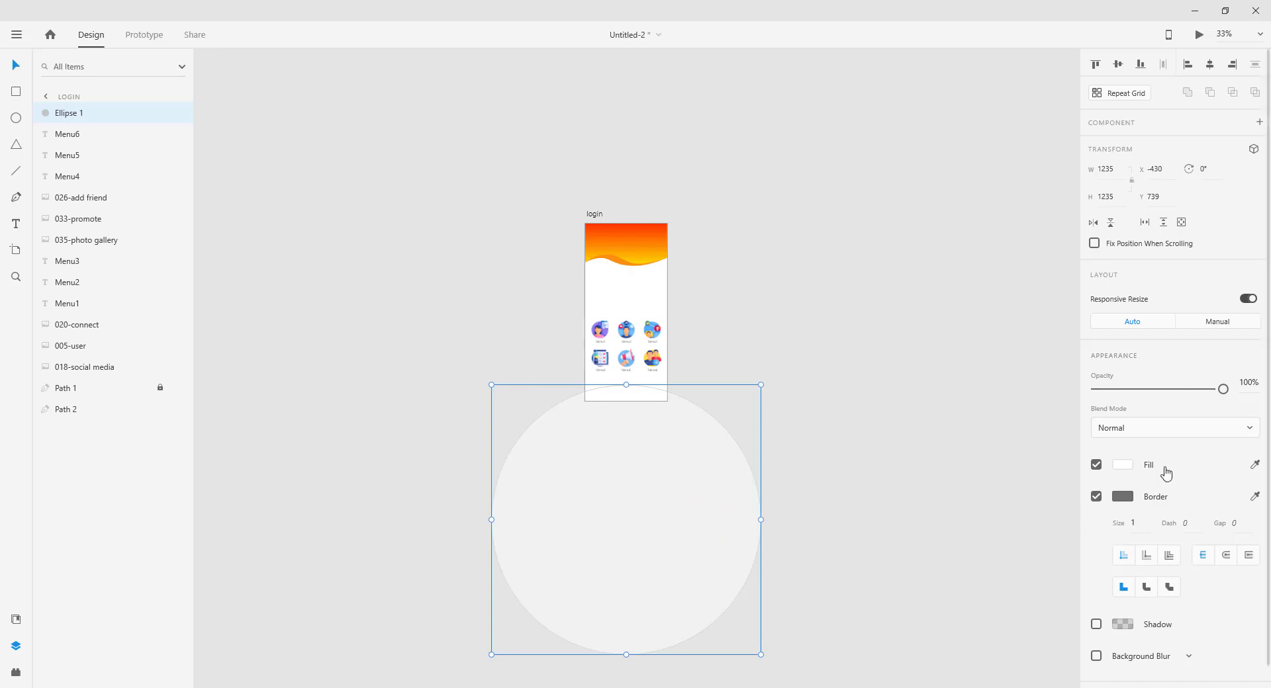
# - Set the large circle's fill to the solid color #757575
pyautogui.click(1123, 464)
pyautogui.click(1007, 527)
pyautogui.moveTo(999, 526); pyautogui.dragTo(971, 523)
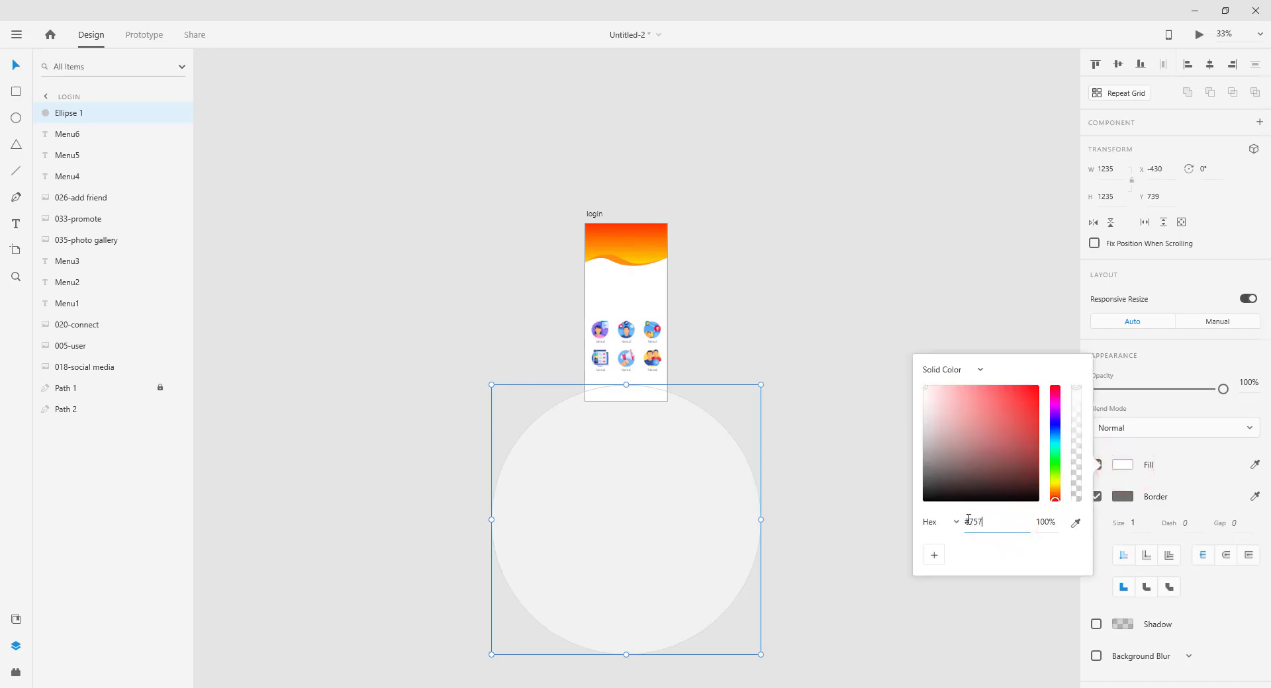
pyautogui.write('757575')
pyautogui.press('Return')
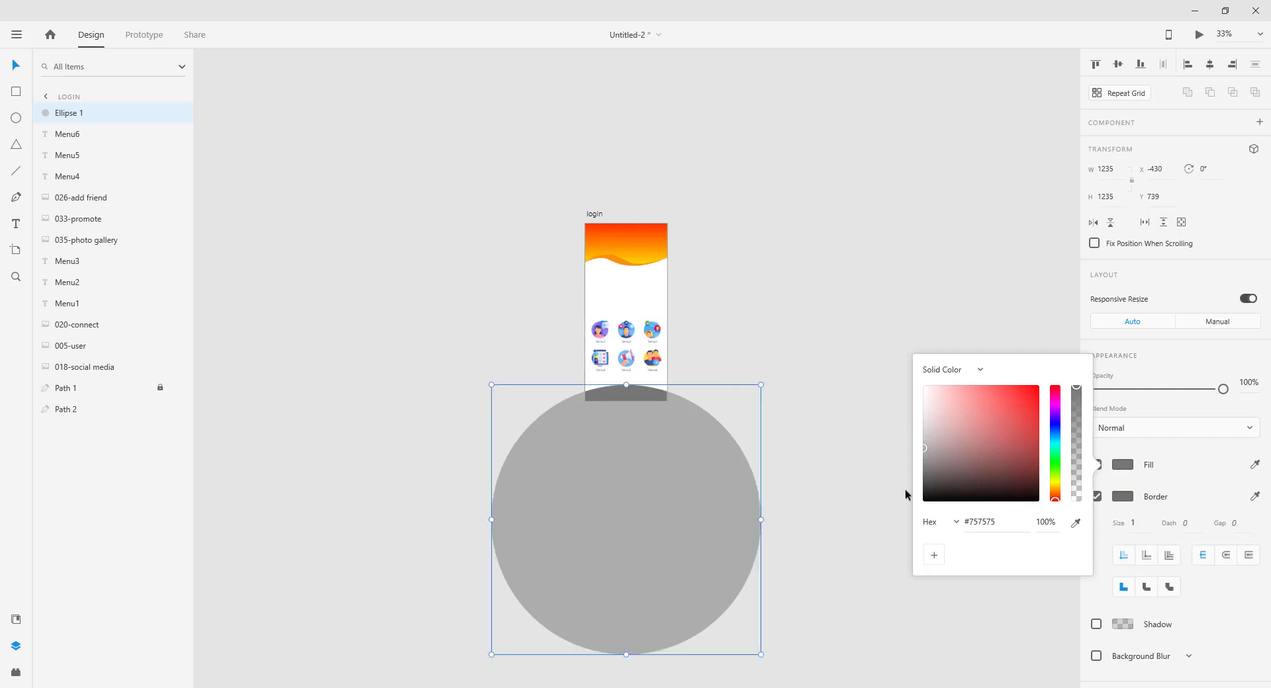
pyautogui.click(827, 427)
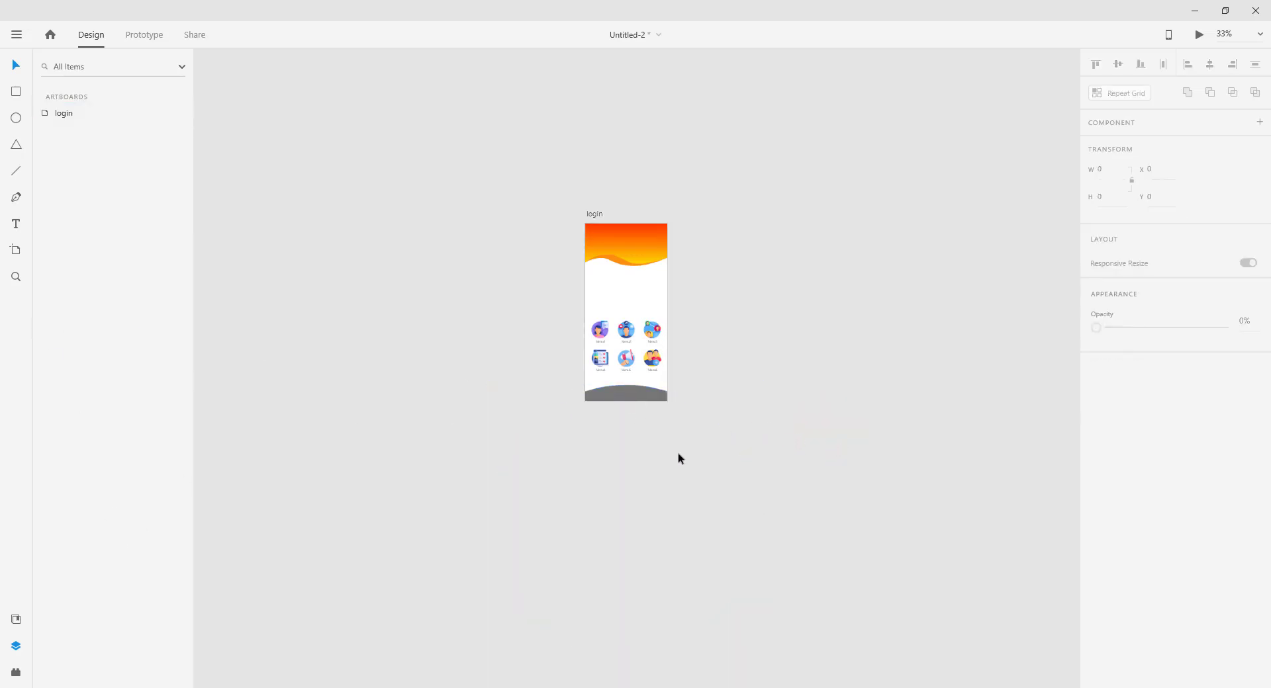
# - Draw a small circle about 39 wide on the left part of the grey footer's curved edge
pyautogui.click(22, 278)
pyautogui.click(681, 440)
pyautogui.moveTo(692, 293); pyautogui.dragTo(779, 532)
pyautogui.click(752, 499)
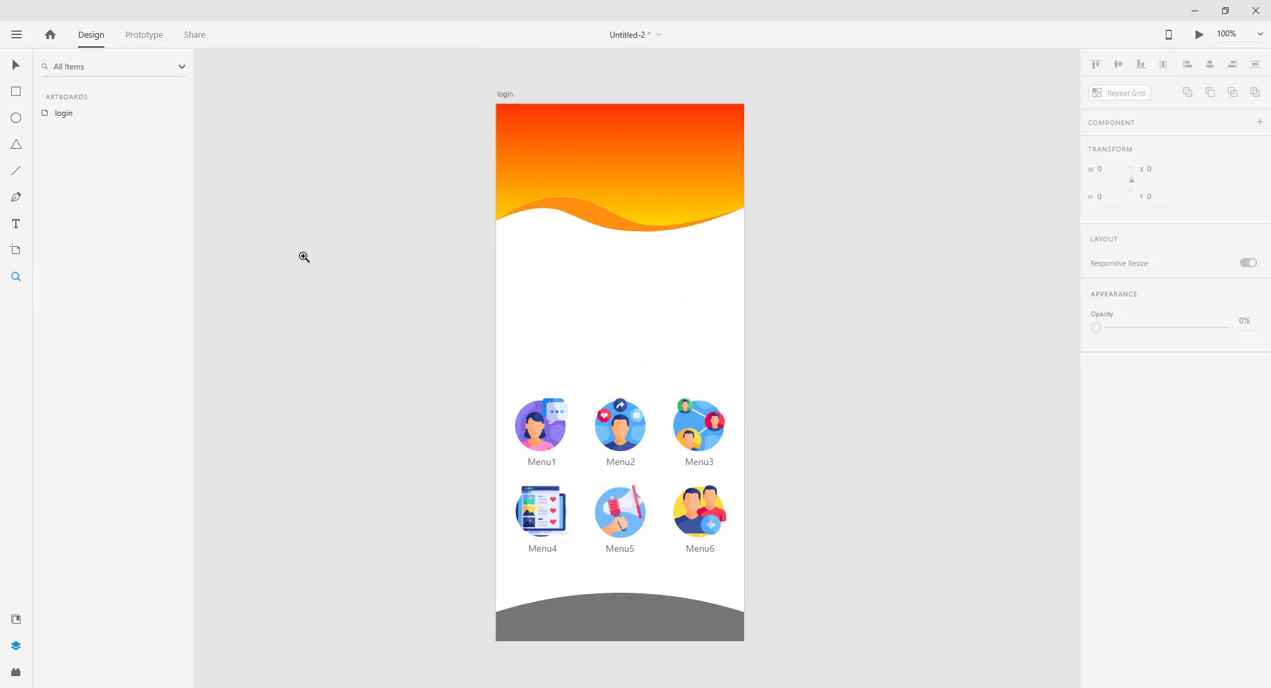
pyautogui.click(16, 118)
pyautogui.moveTo(516, 591); pyautogui.dragTo(542, 616)
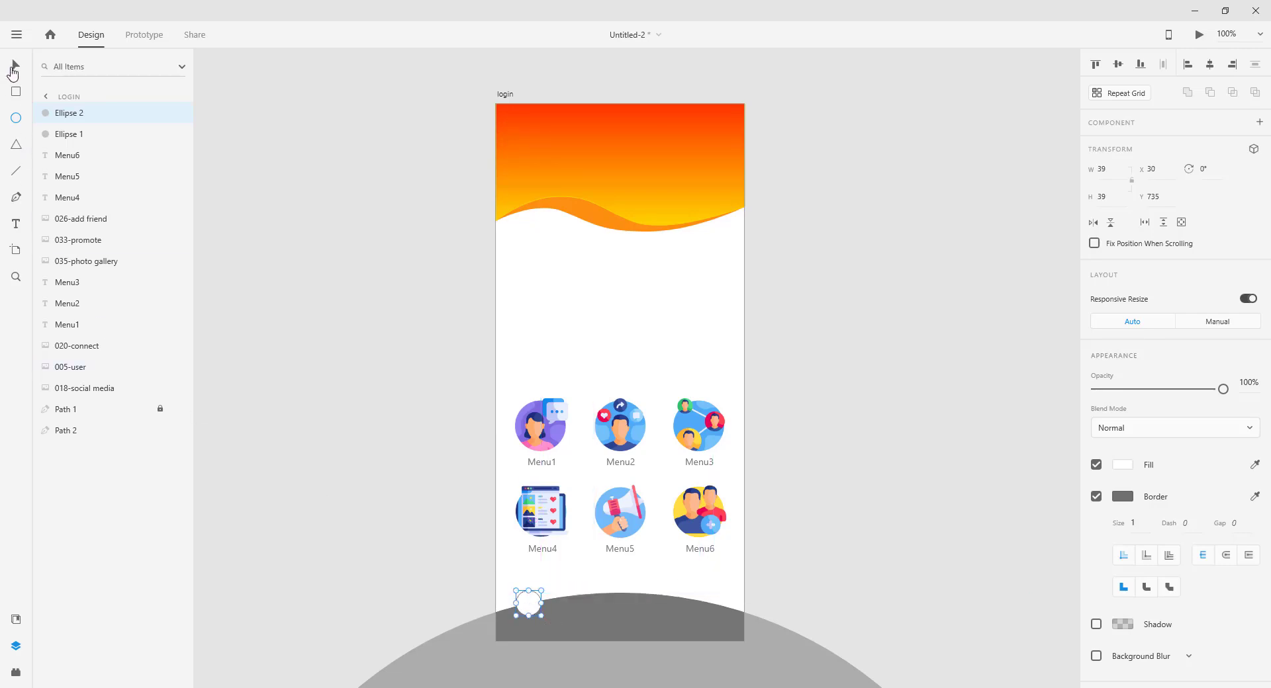
pyautogui.click(13, 66)
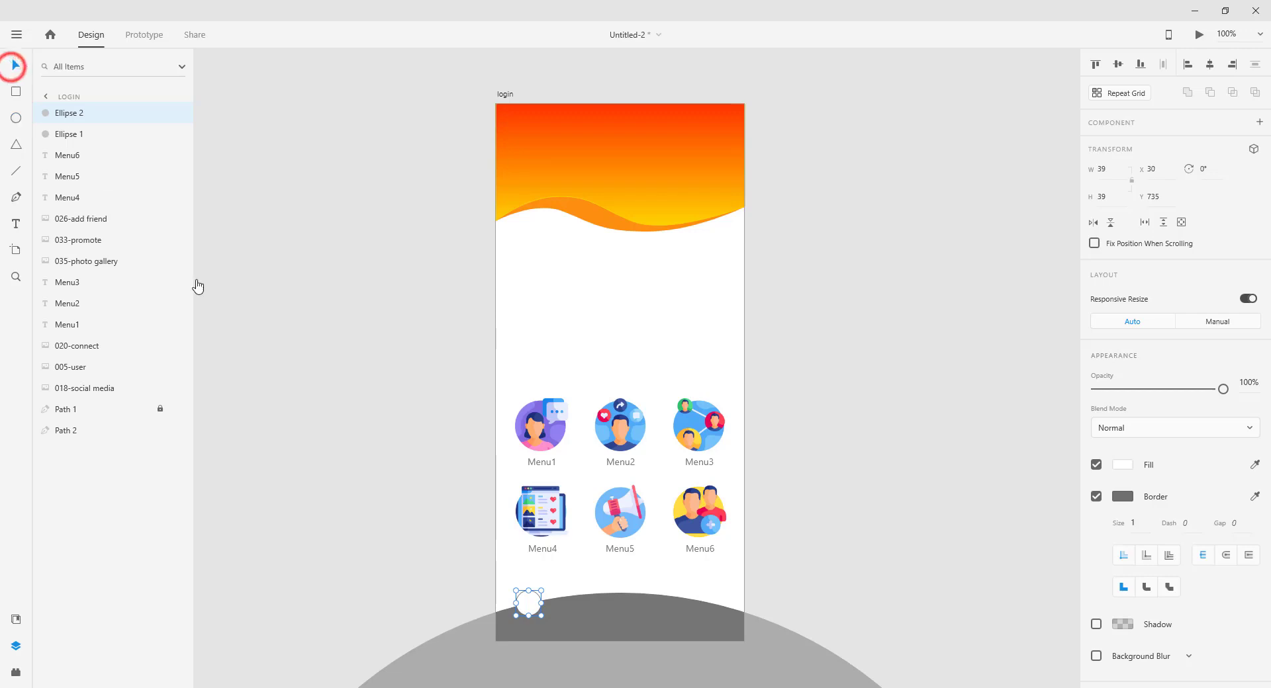
# - Set the small circle's width and height to 40 and move it to about X 51, Y 735, centered beneath "Menu4"
pyautogui.click(1109, 169)
pyautogui.click(1112, 173)
pyautogui.write('40')
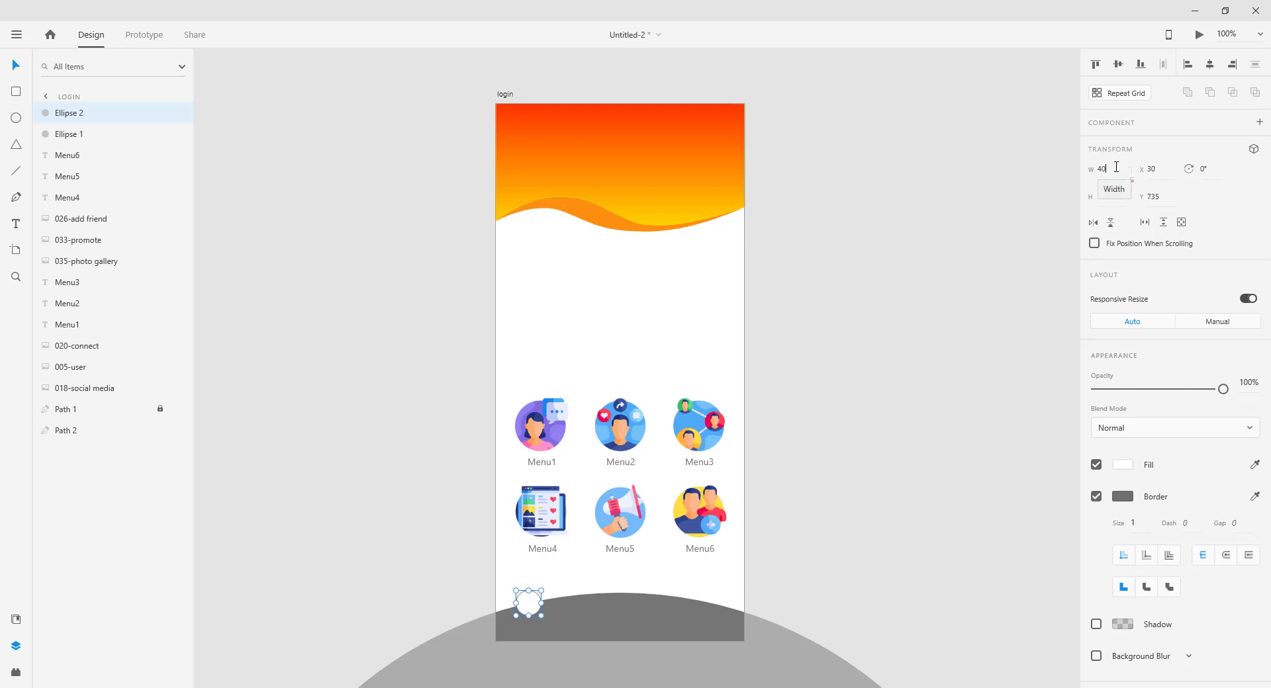
pyautogui.click(1095, 196)
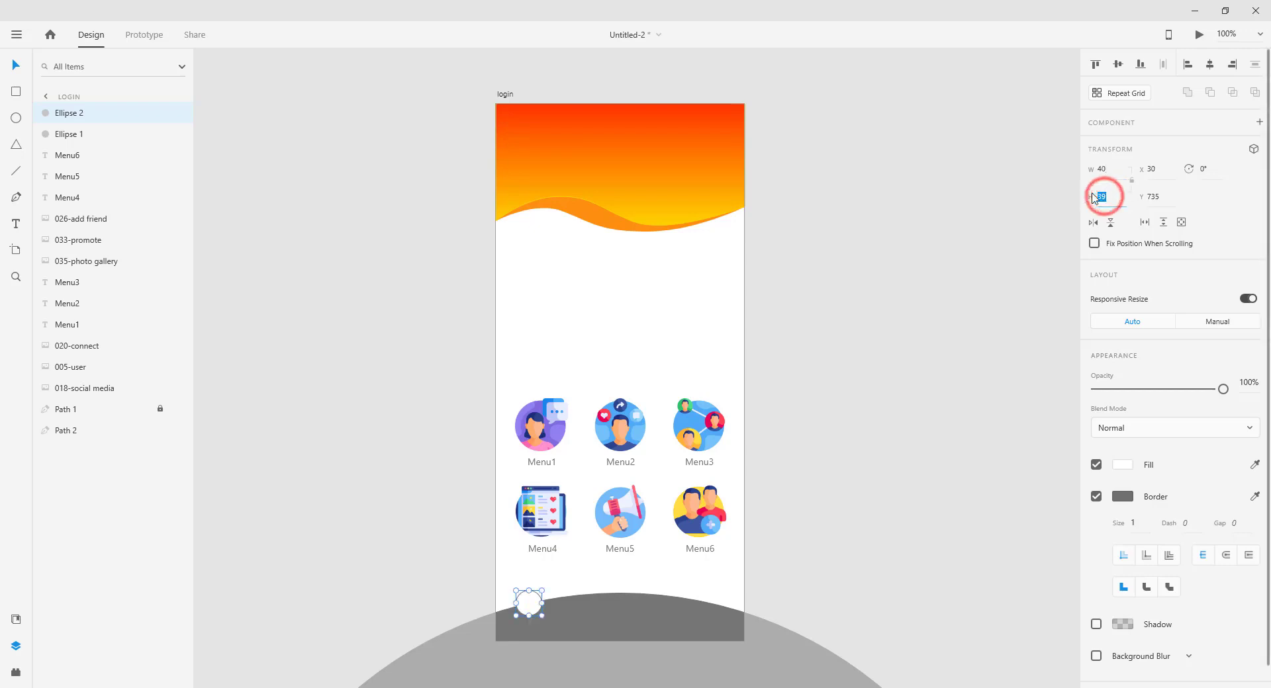
pyautogui.write('40')
pyautogui.press('Return')
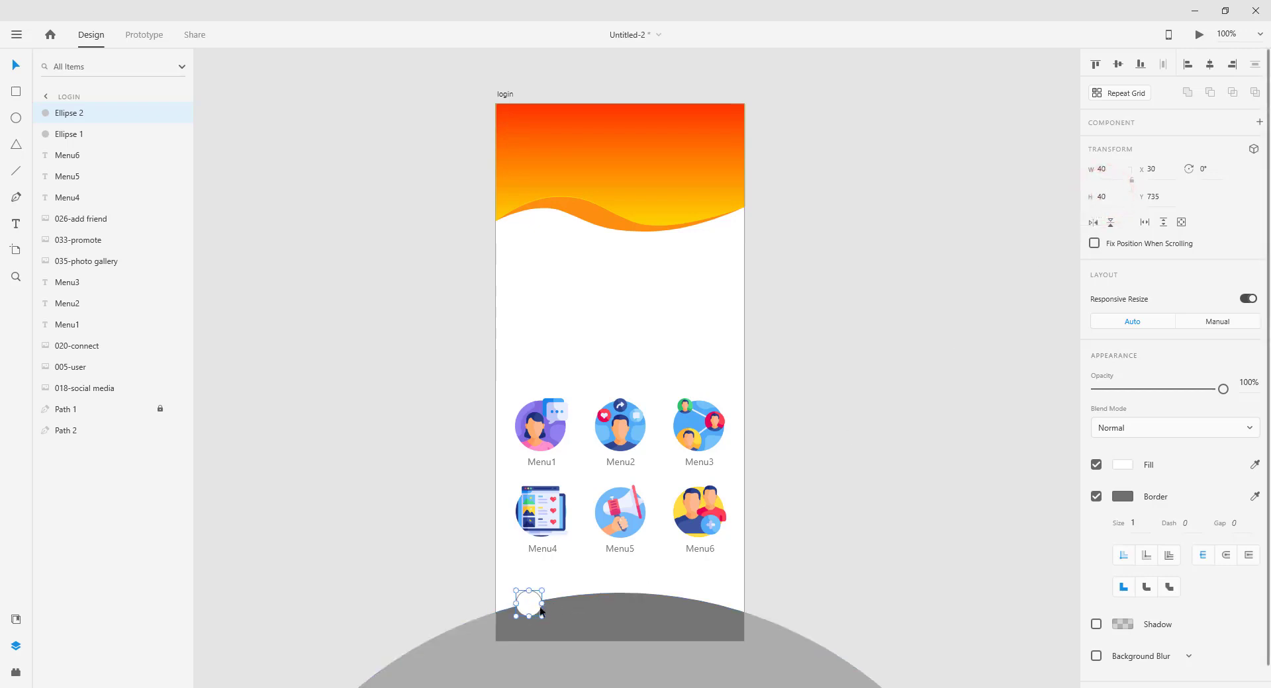
pyautogui.moveTo(533, 610); pyautogui.dragTo(547, 611)
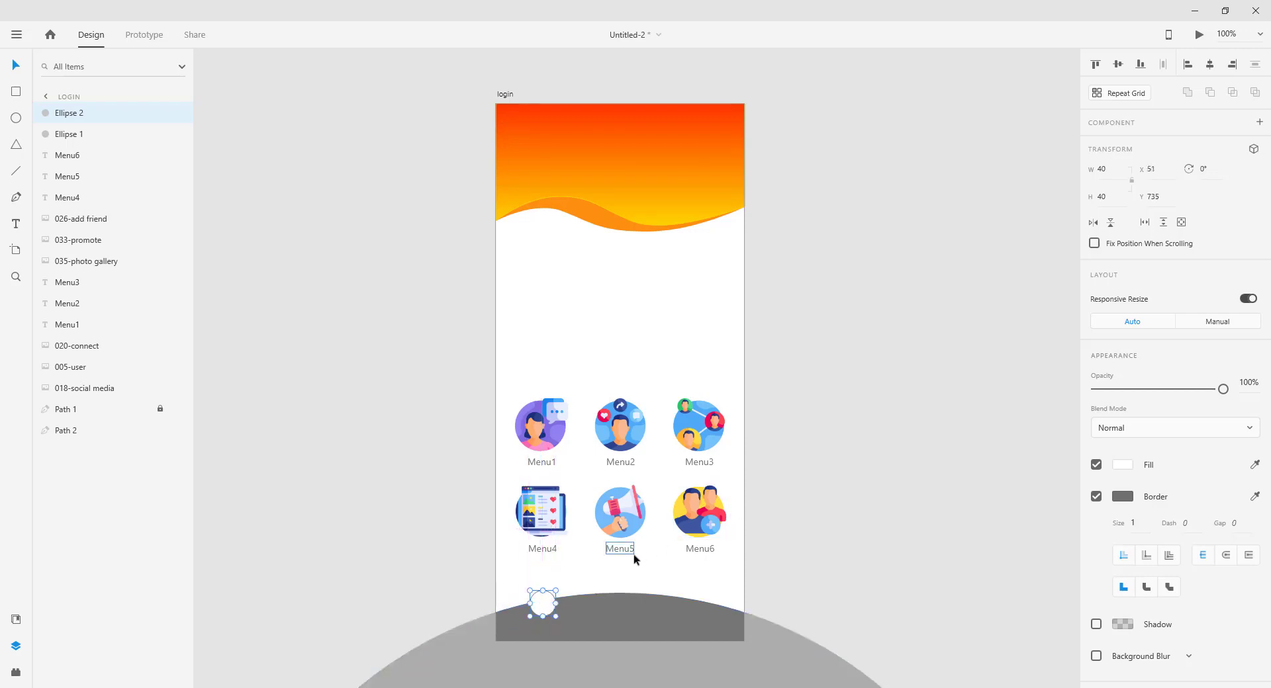
# - Switch to File Explorer and copy heart.png, logout.png and magnifying-glass.png
pyautogui.hotkey('alt', 'Tab')
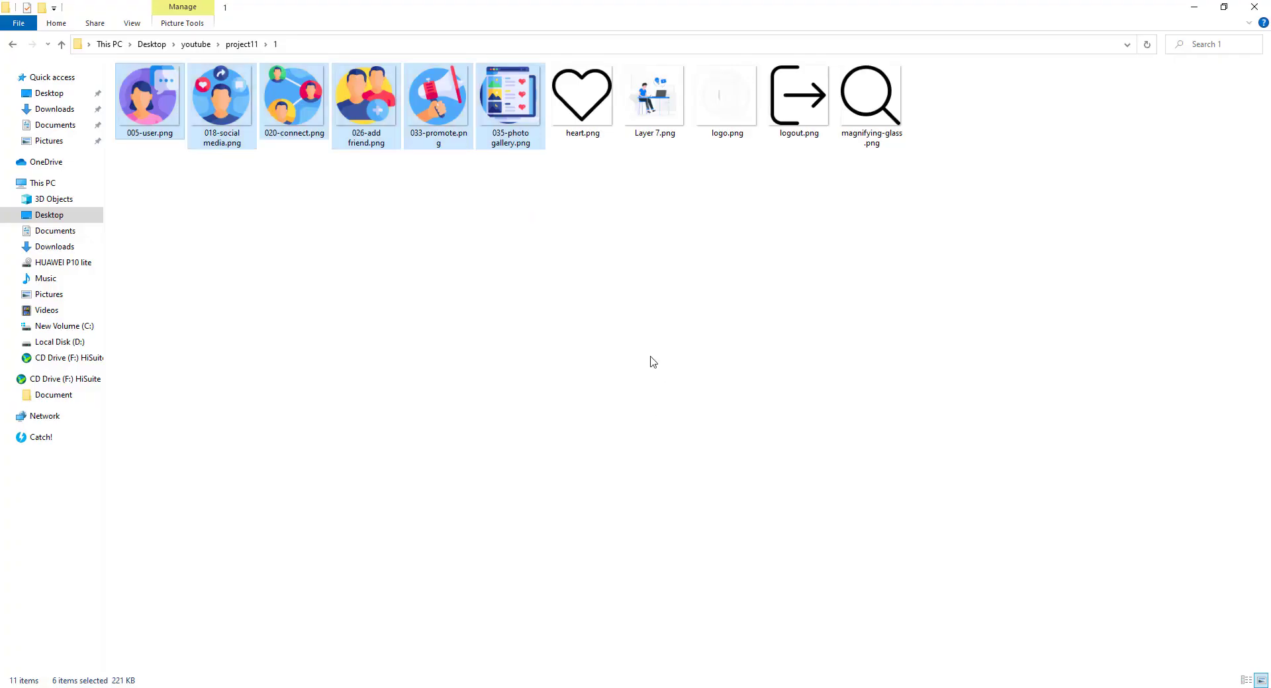
pyautogui.click(582, 92)
pyautogui.keyDown('ctrl'); pyautogui.click(804, 112); pyautogui.keyUp('ctrl')
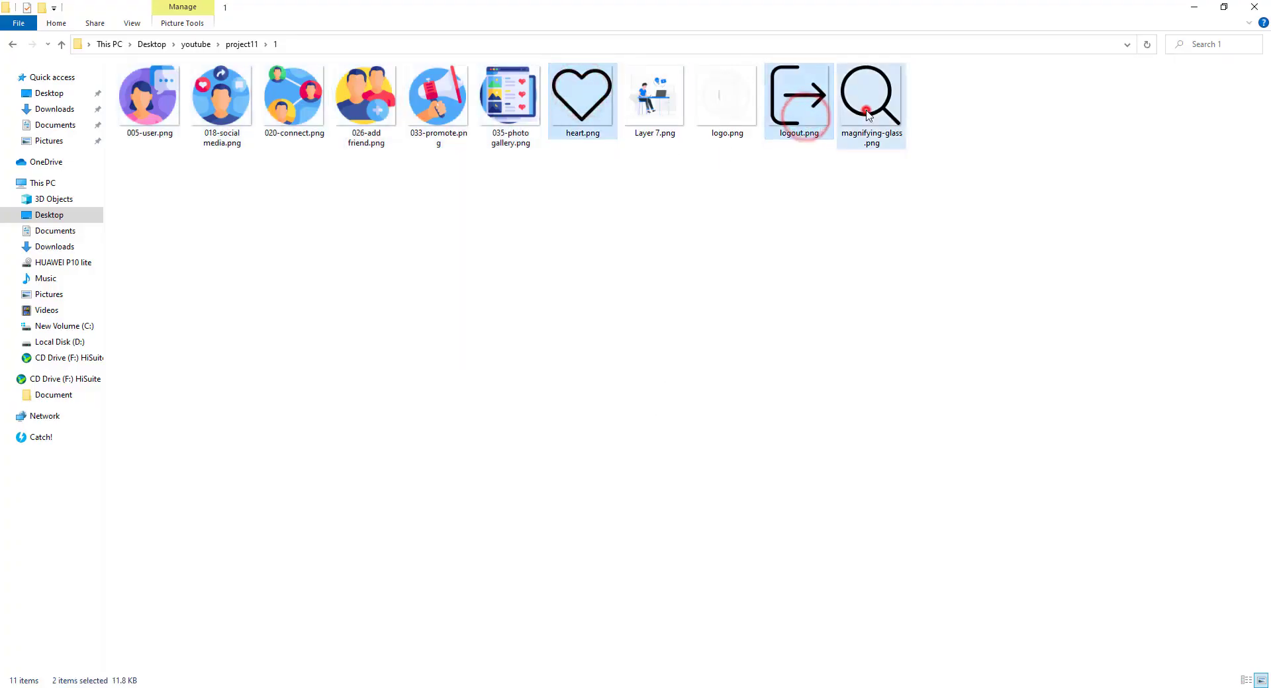
pyautogui.keyDown('ctrl'); pyautogui.click(868, 116); pyautogui.keyUp('ctrl')
pyautogui.rightClick(869, 116)
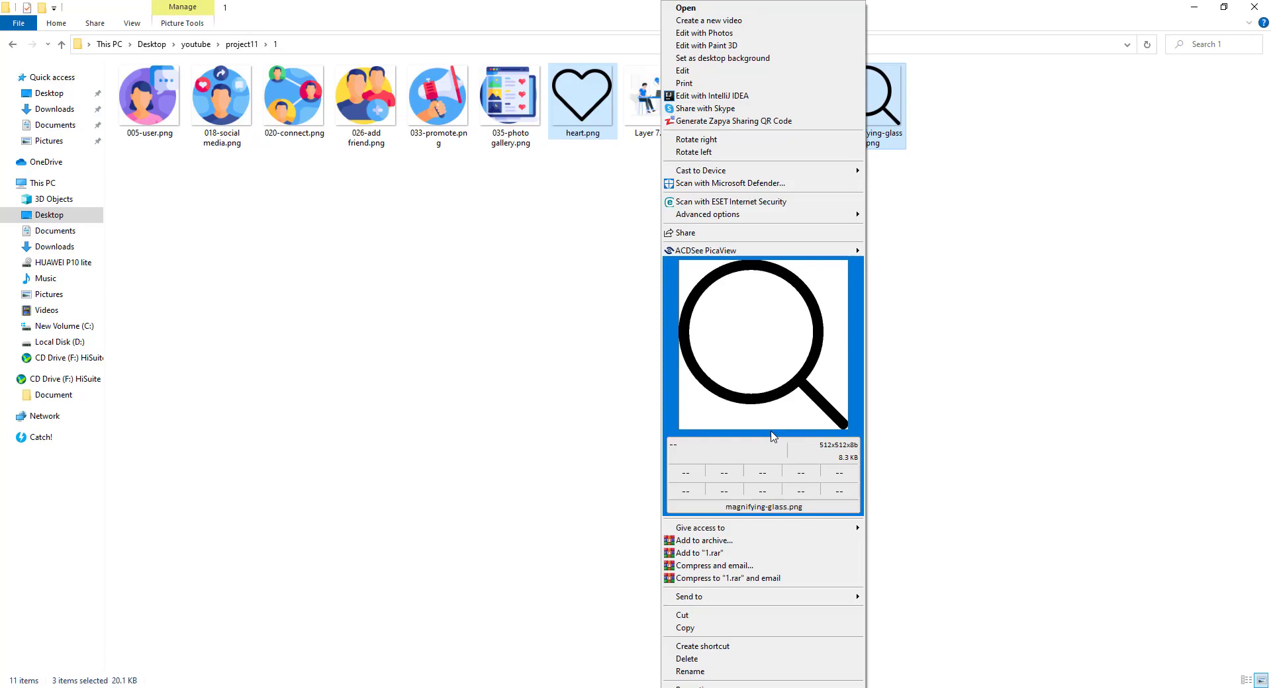
pyautogui.click(701, 615)
# - Return to Adobe XD and paste the heart, logout and magnifying-glass images into the design
pyautogui.click(700, 683)
pyautogui.rightClick(869, 271)
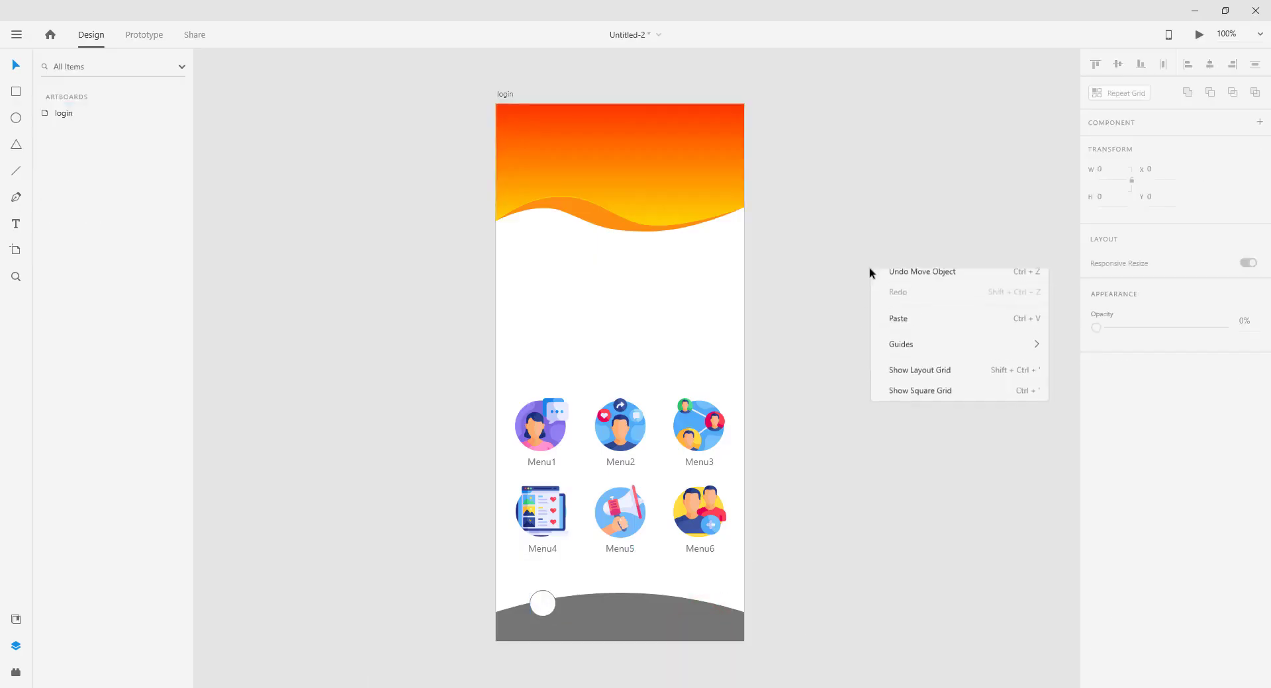
pyautogui.click(899, 319)
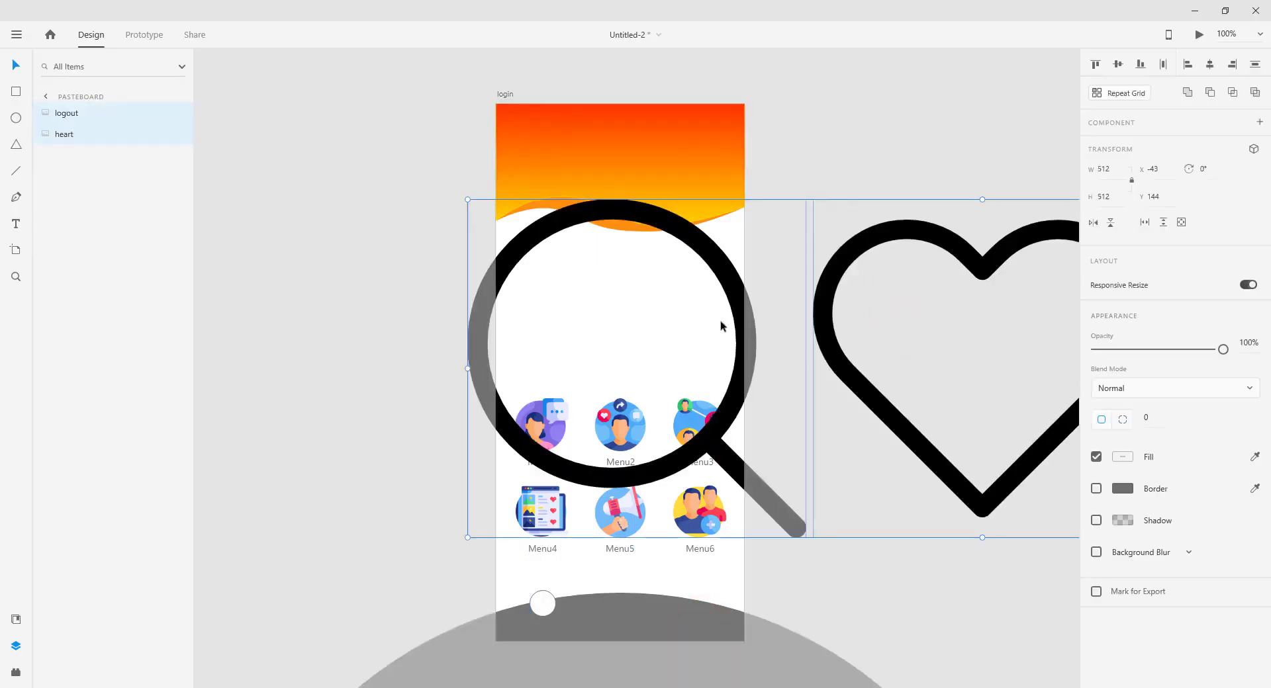
# - Resize the magnifying-glass image to 20 by 20 and move it outside the artboard, beside the lower menu icons
pyautogui.click(410, 387)
pyautogui.click(517, 437)
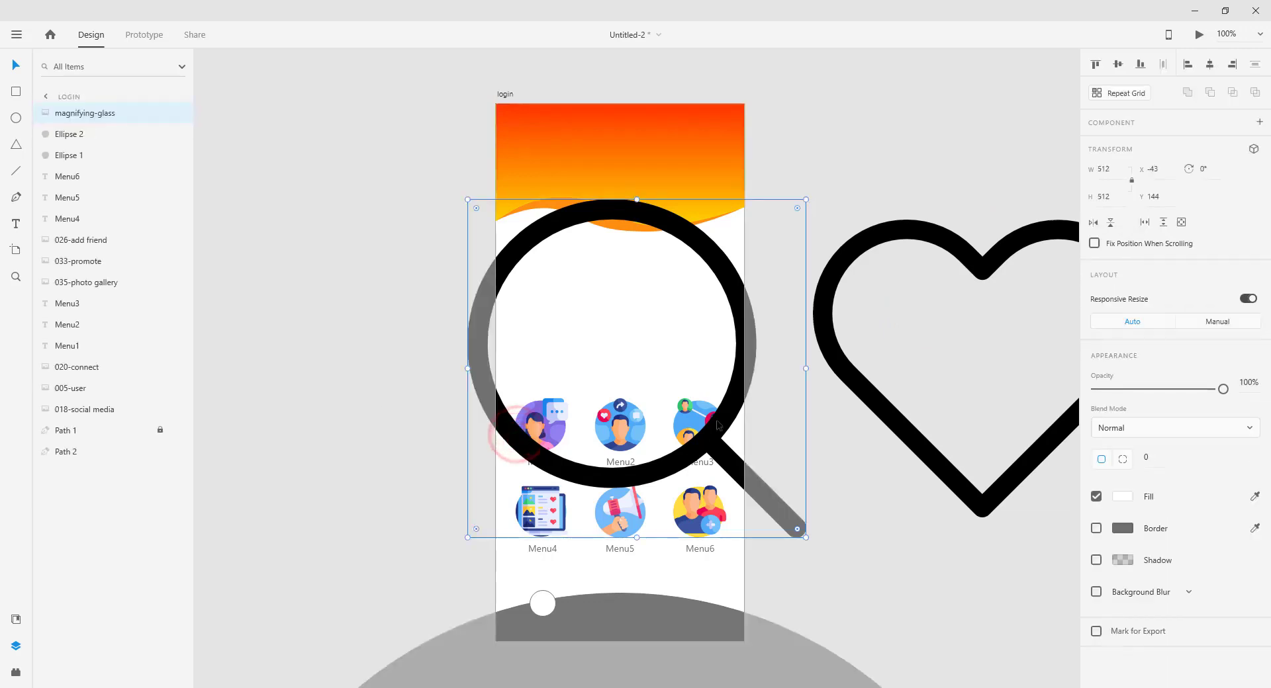
pyautogui.click(1104, 170)
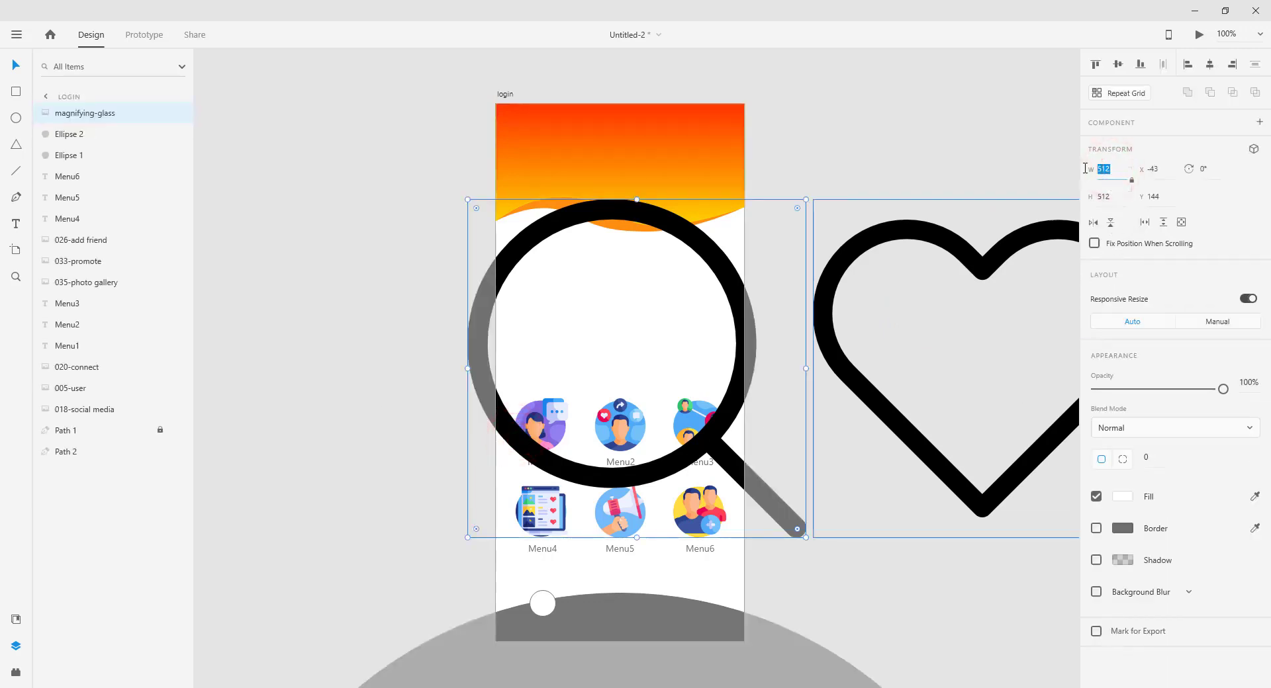
pyautogui.press('Tab')
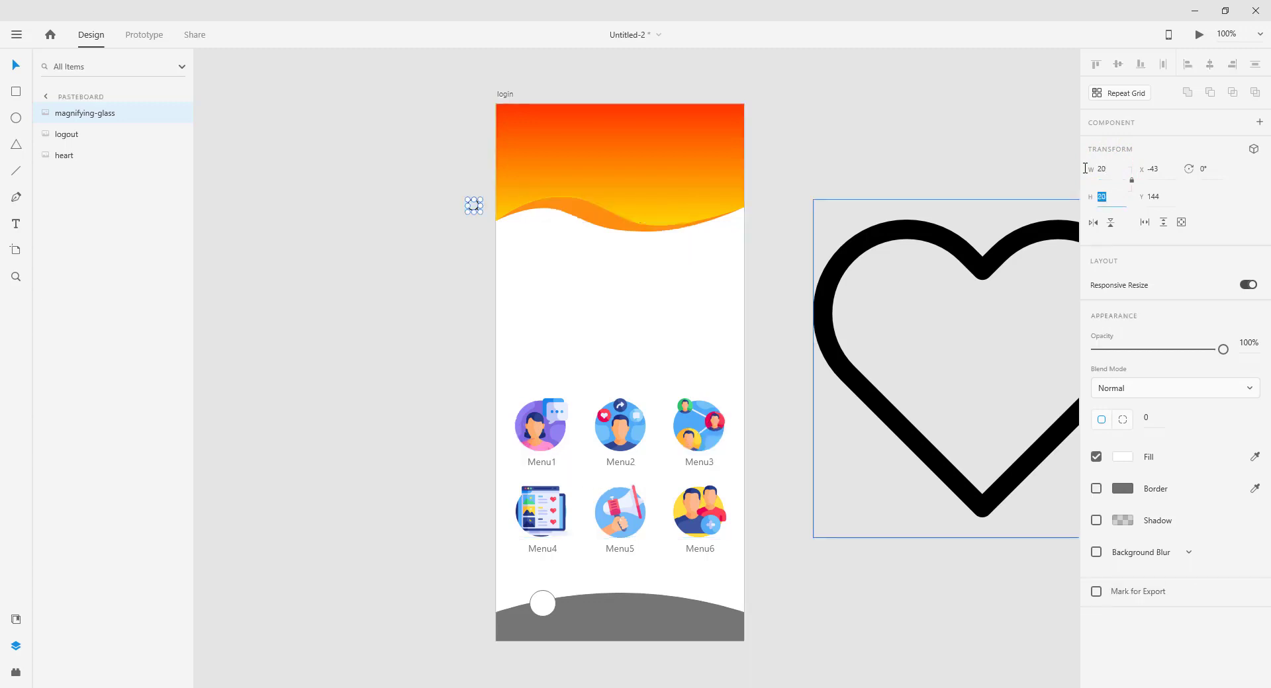
pyautogui.moveTo(474, 208); pyautogui.dragTo(820, 552)
# - Resize the heart image to 20 by 20 and place it next to the magnifying-glass icon outside the artboard
pyautogui.click(893, 406)
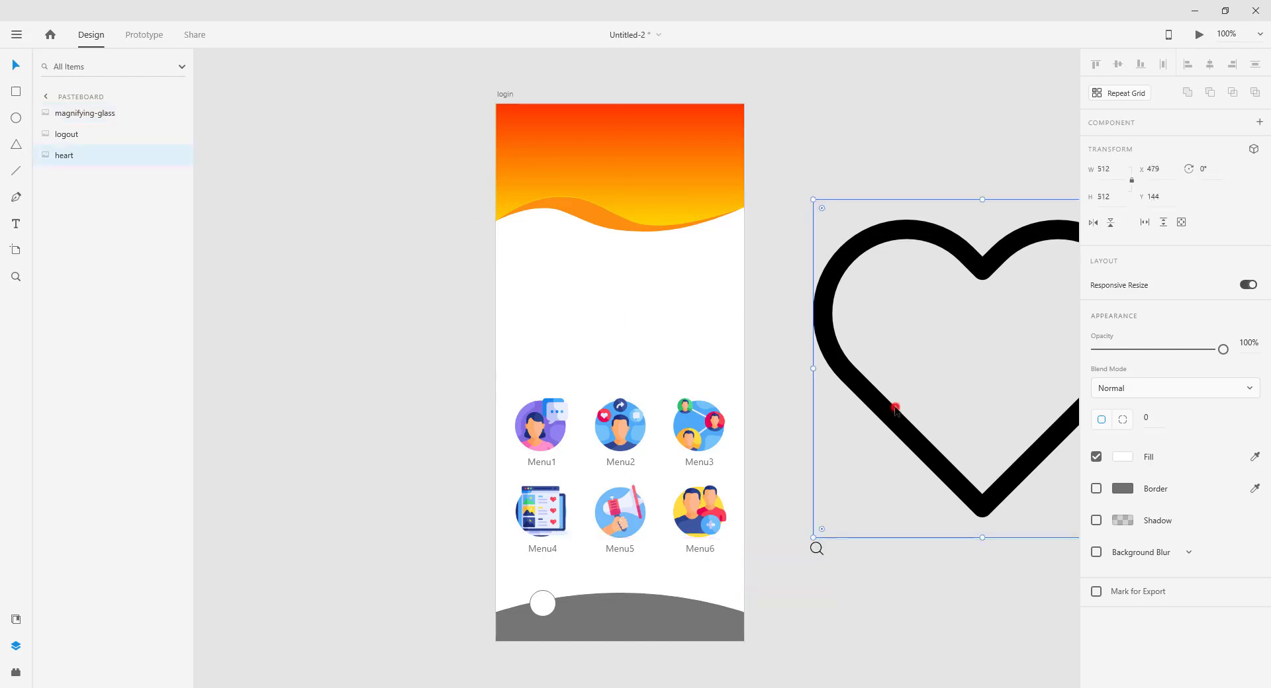
pyautogui.click(1102, 169)
pyautogui.write('20')
pyautogui.press('Return')
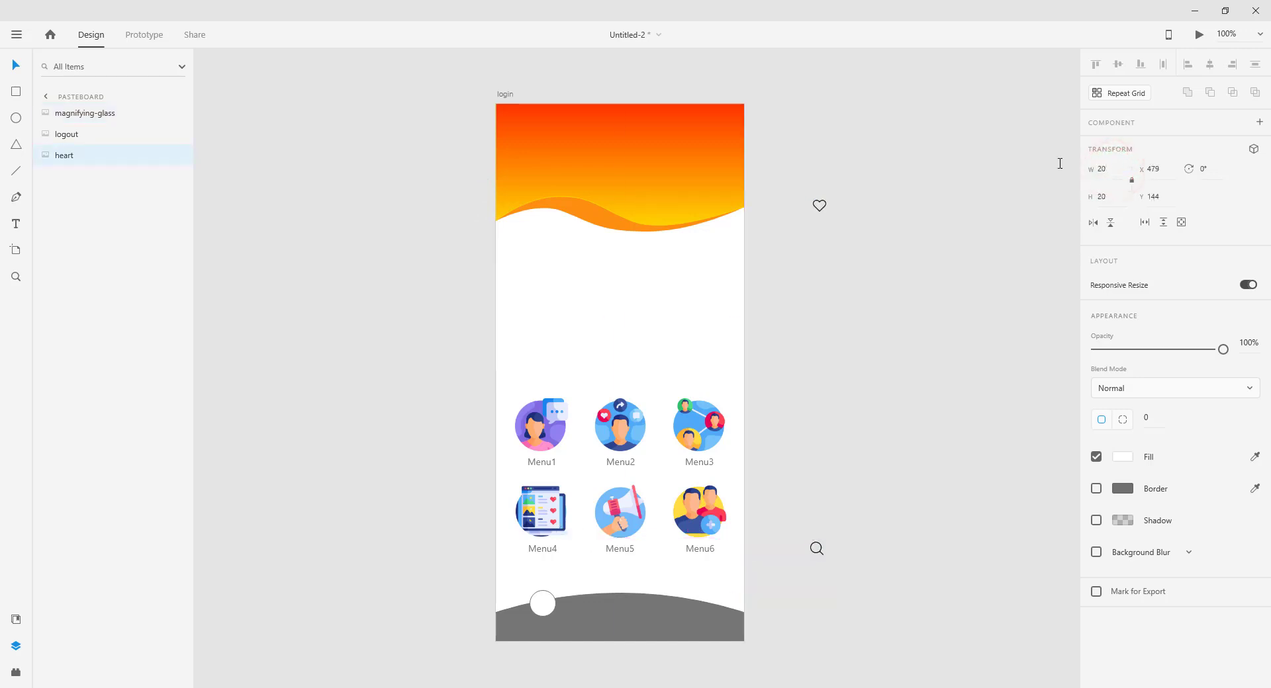
pyautogui.moveTo(821, 210); pyautogui.dragTo(847, 556)
# - Resize the logout image to 20 by 20 and move it beside the other two small icons, at X 447, Y 636
pyautogui.moveTo(1025, 400); pyautogui.dragTo(556, 320)
pyautogui.hscroll(-2, 729, 332)
pyautogui.click(799, 355)
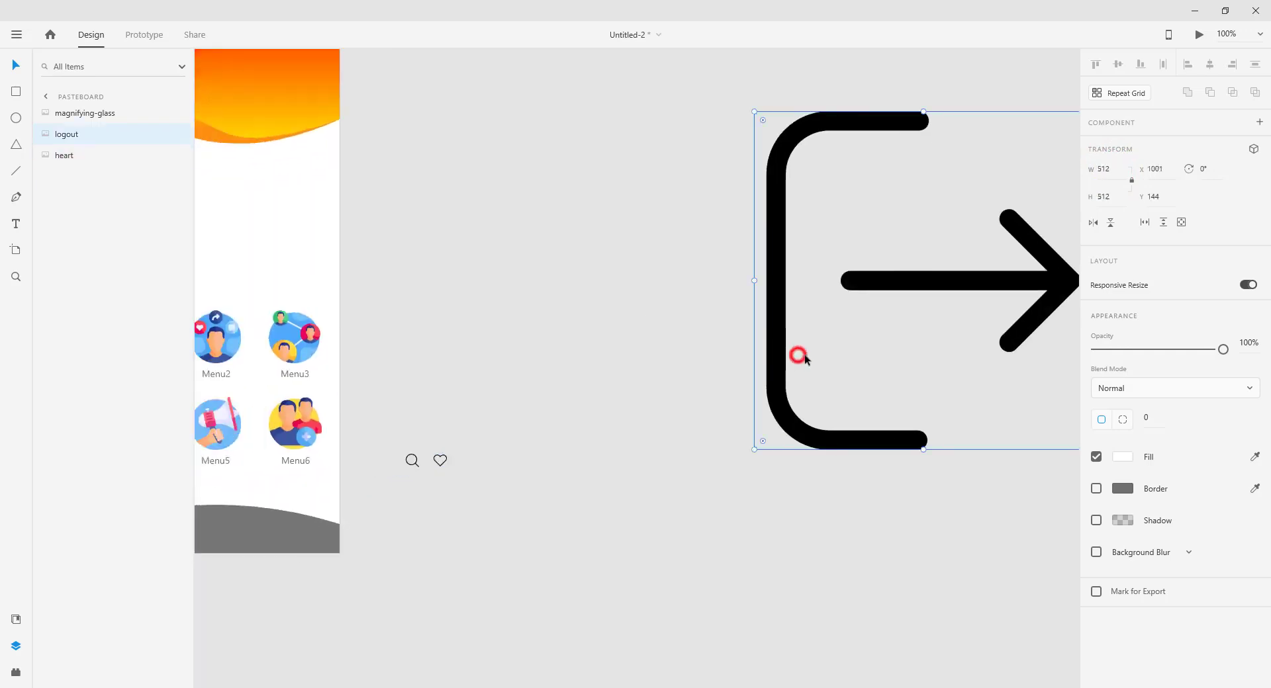
pyautogui.click(1103, 170)
pyautogui.write('20')
pyautogui.press('Return')
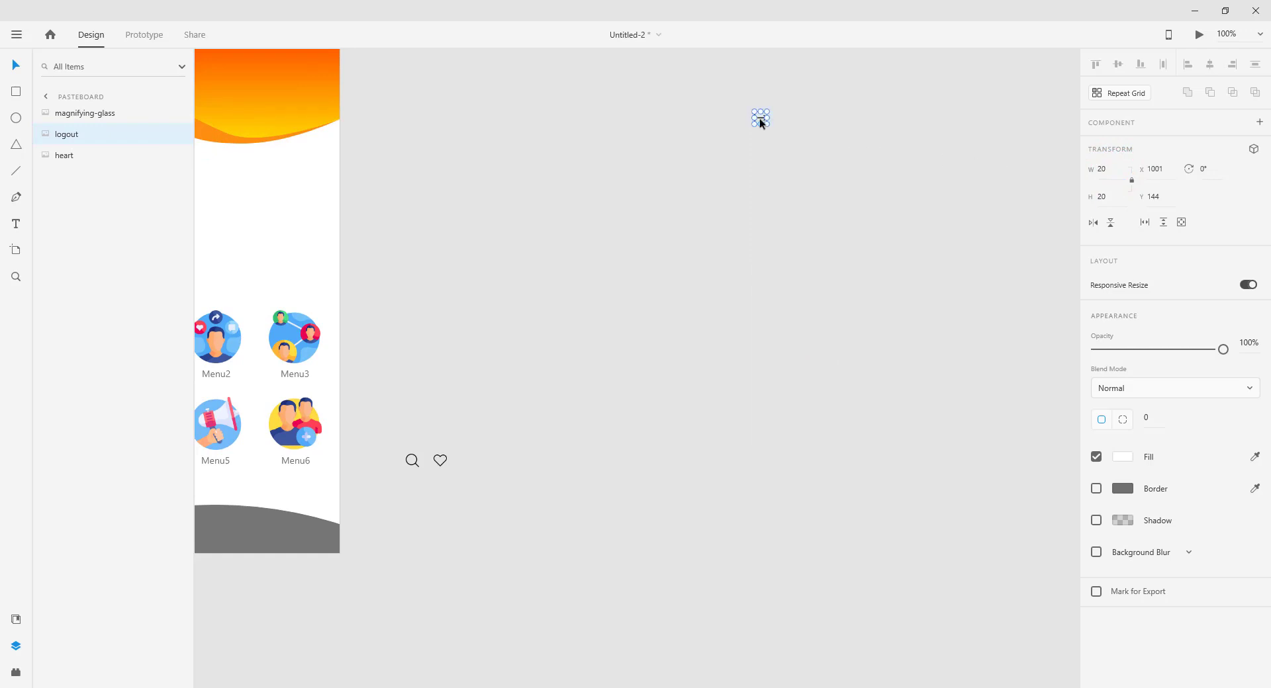
pyautogui.moveTo(760, 121); pyautogui.dragTo(393, 445)
pyautogui.moveTo(411, 496); pyautogui.dragTo(737, 567)
pyautogui.scroll(1, 737, 567)
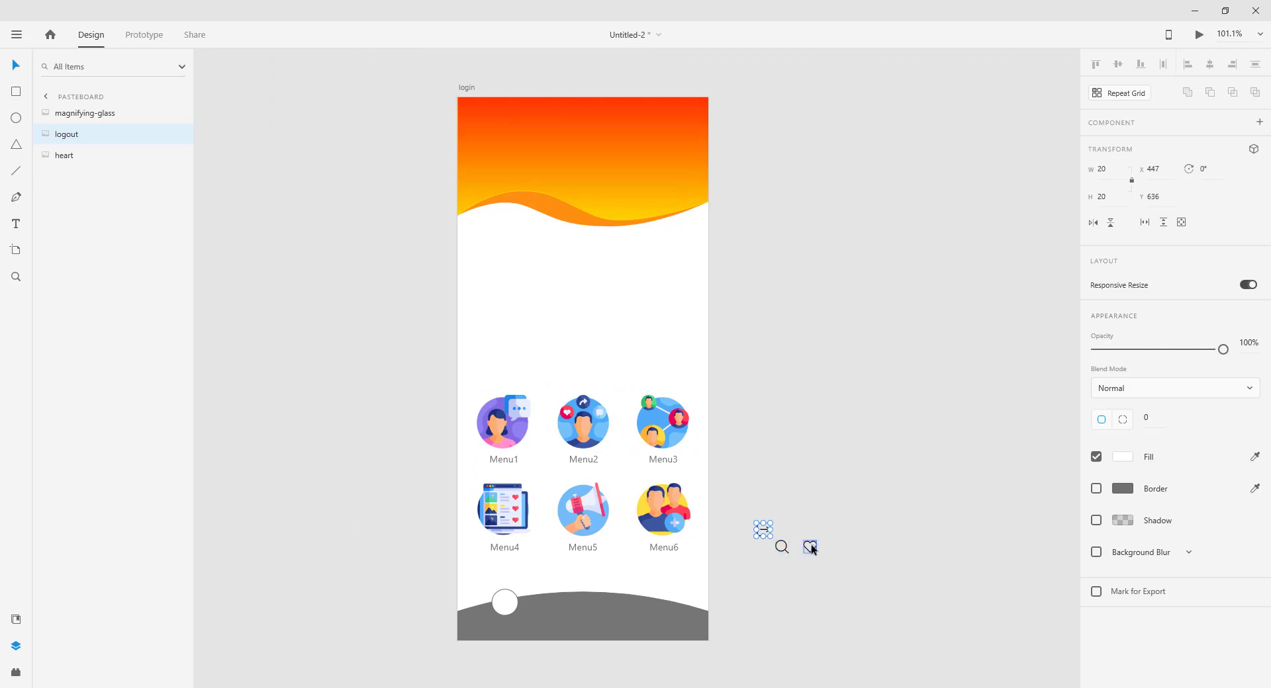
# - Move the heart icon into the center of the white circle on the grey footer, at about X 62, Y 746
pyautogui.moveTo(811, 548); pyautogui.dragTo(507, 604)
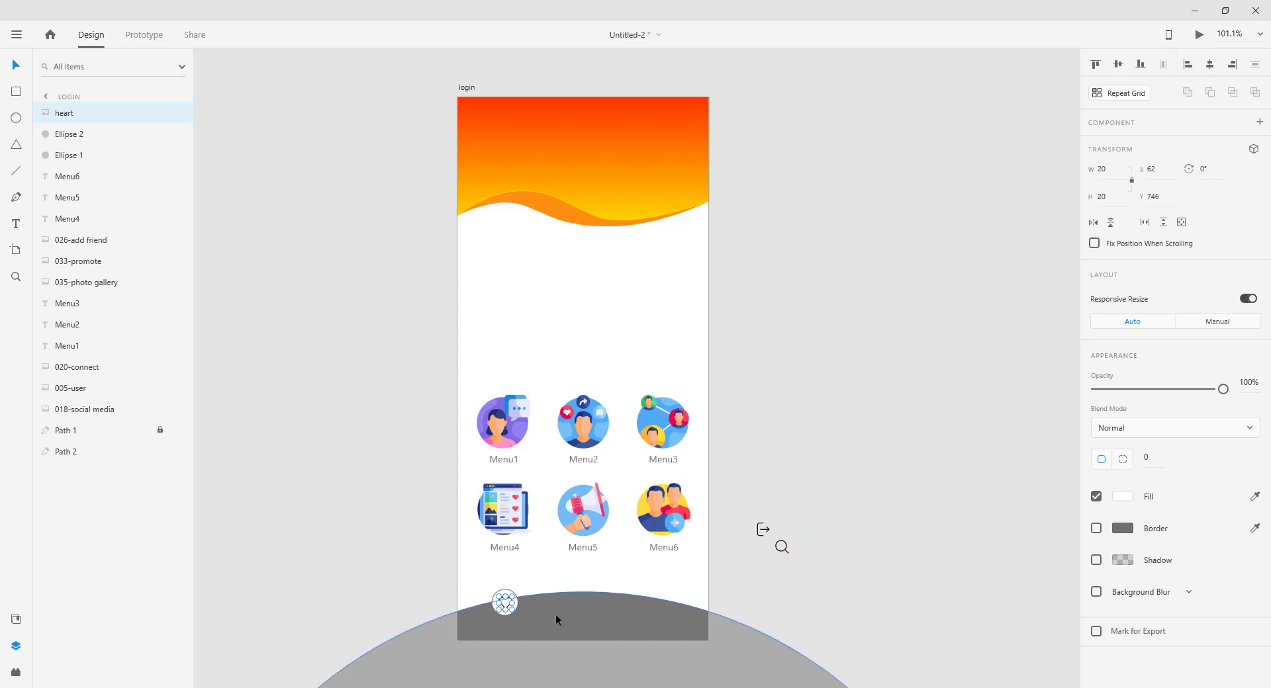
pyautogui.click(763, 588)
pyautogui.click(510, 608)
pyautogui.click(778, 587)
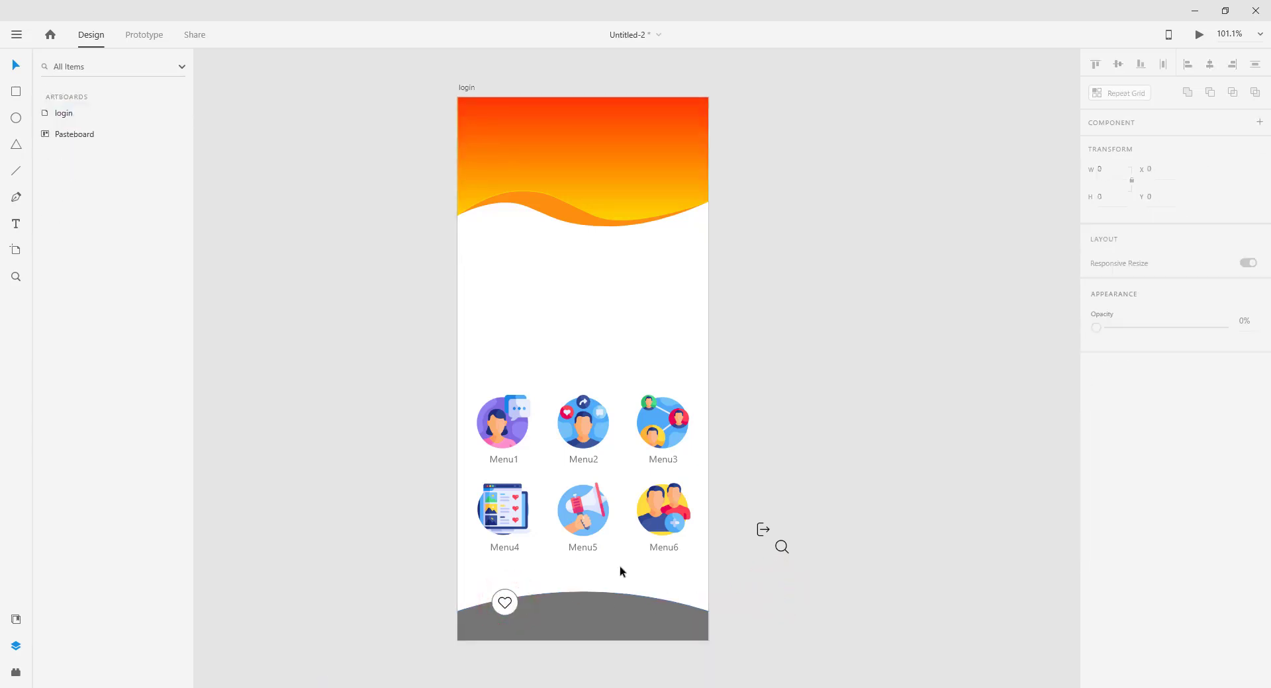
# - Duplicate the white footer circle and place the copy at the crest of the grey curve, at X 168, Y 719
pyautogui.click(504, 600)
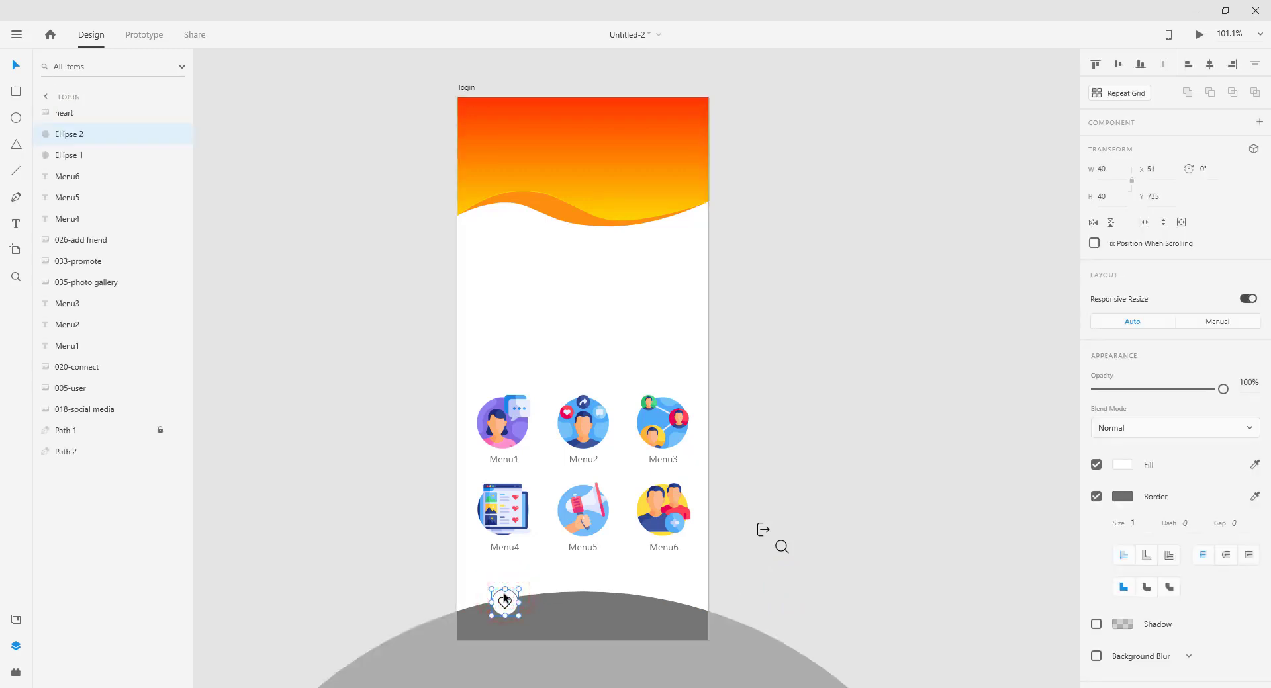
pyautogui.rightClick(501, 598)
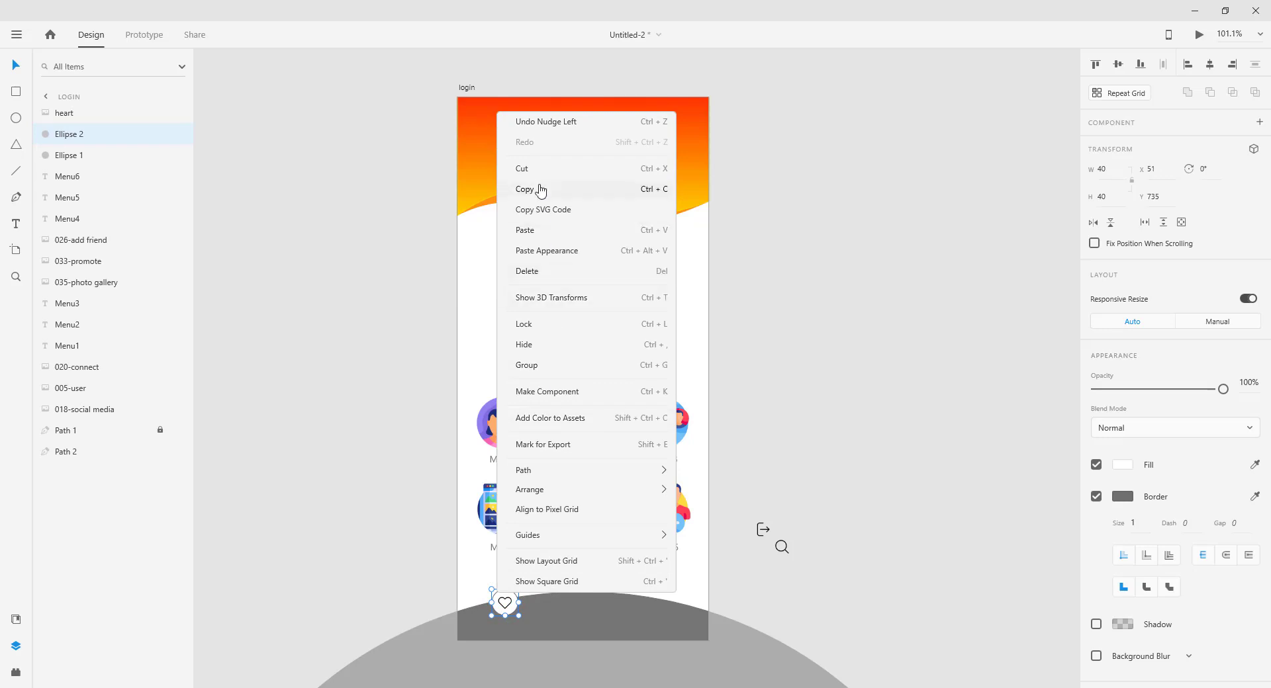
pyautogui.click(537, 182)
pyautogui.click(785, 599)
pyautogui.rightClick(821, 480)
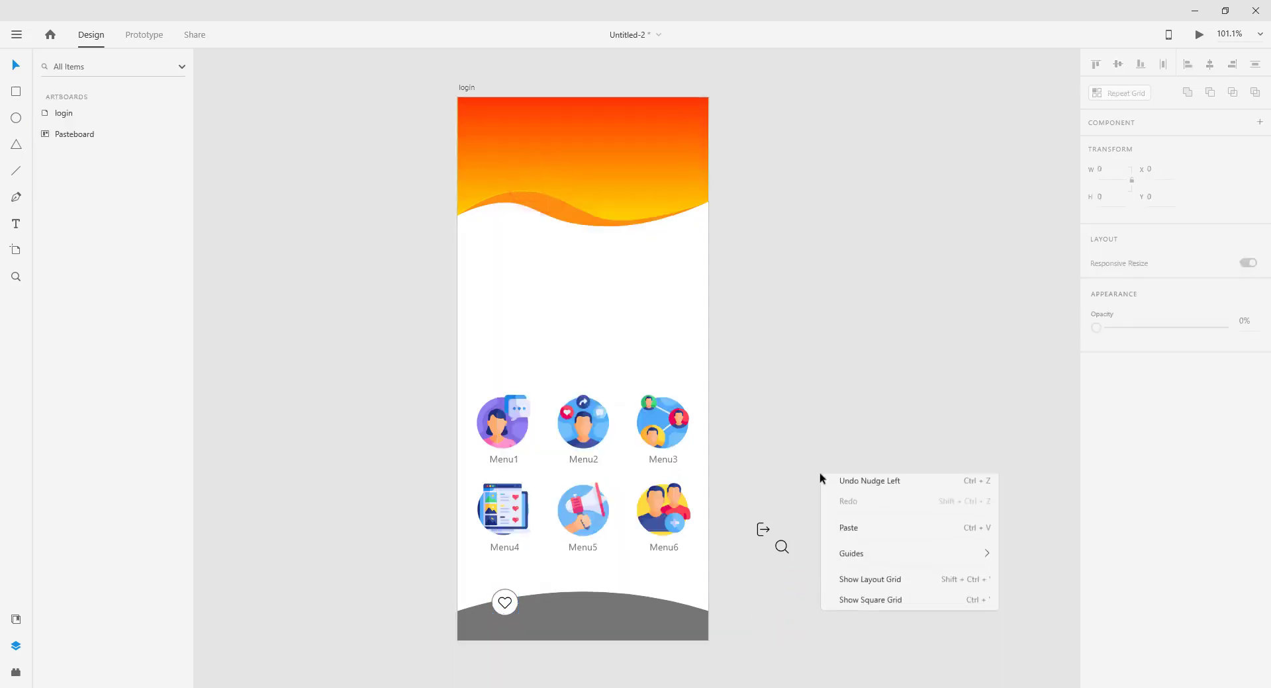
pyautogui.click(847, 531)
pyautogui.moveTo(504, 603); pyautogui.dragTo(578, 603)
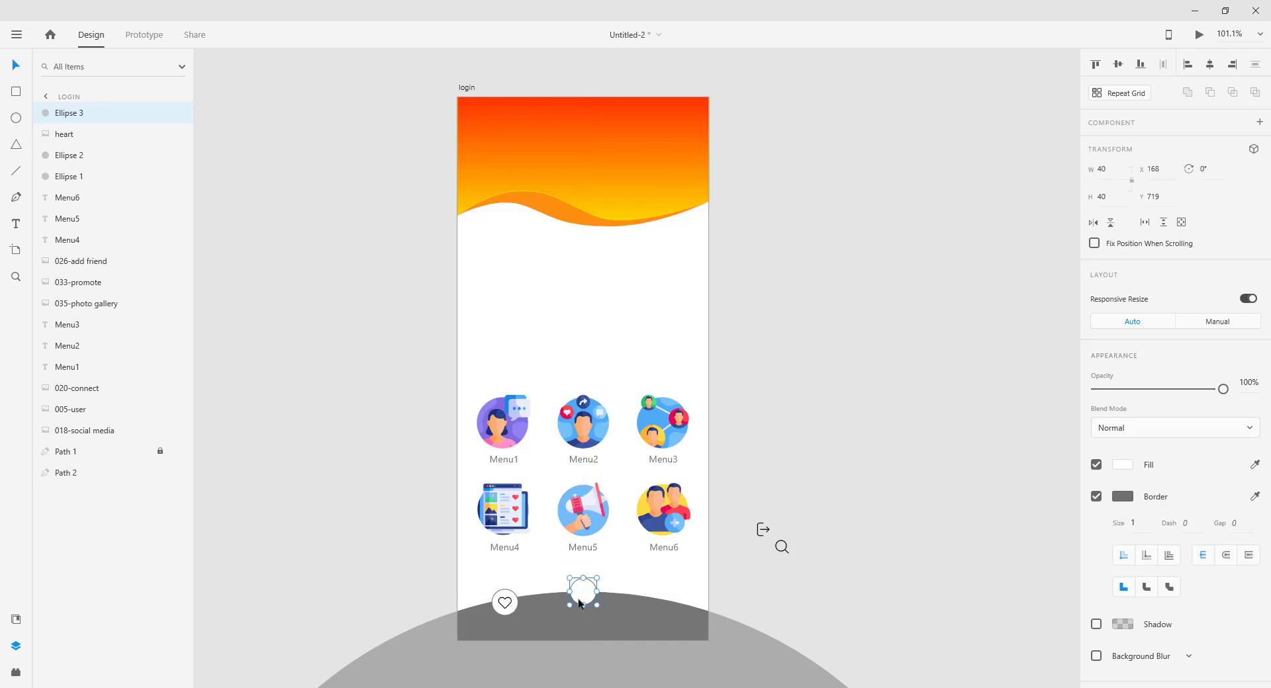
# - Paste another copy of the white circle and place it on the footer's curve below "Menu6", at X 295, Y 736
pyautogui.rightClick(477, 600)
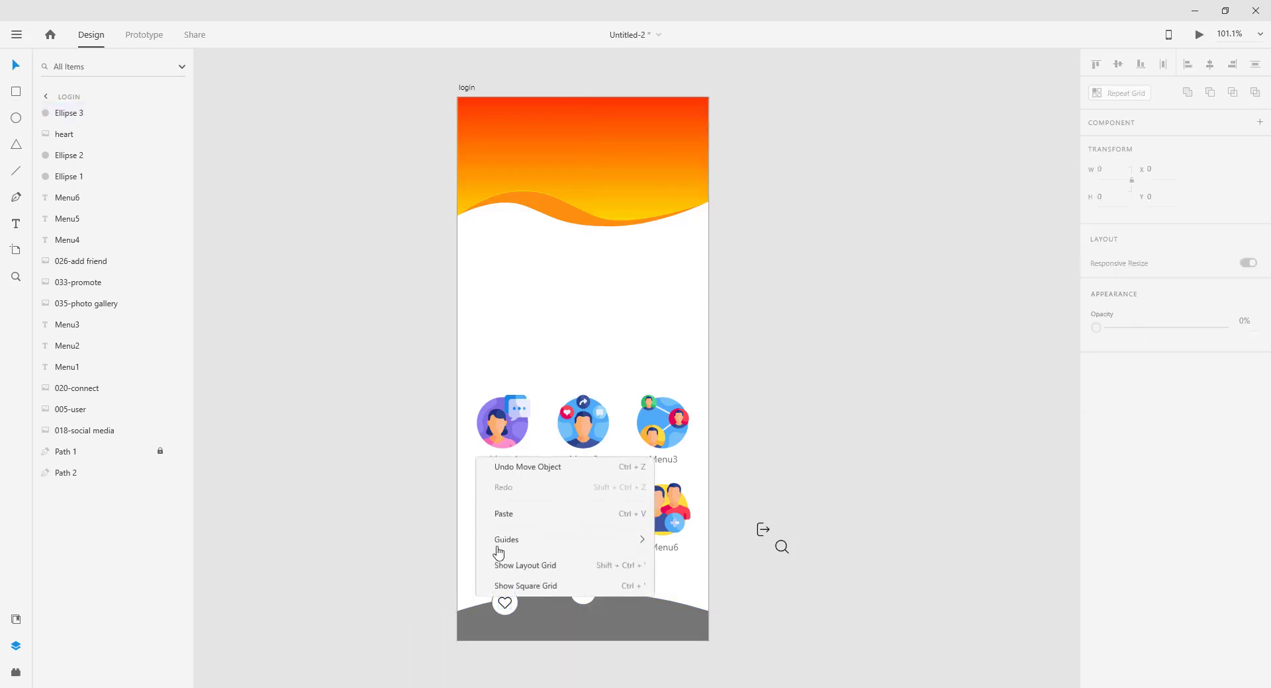
pyautogui.click(505, 513)
pyautogui.moveTo(508, 606); pyautogui.dragTo(670, 603)
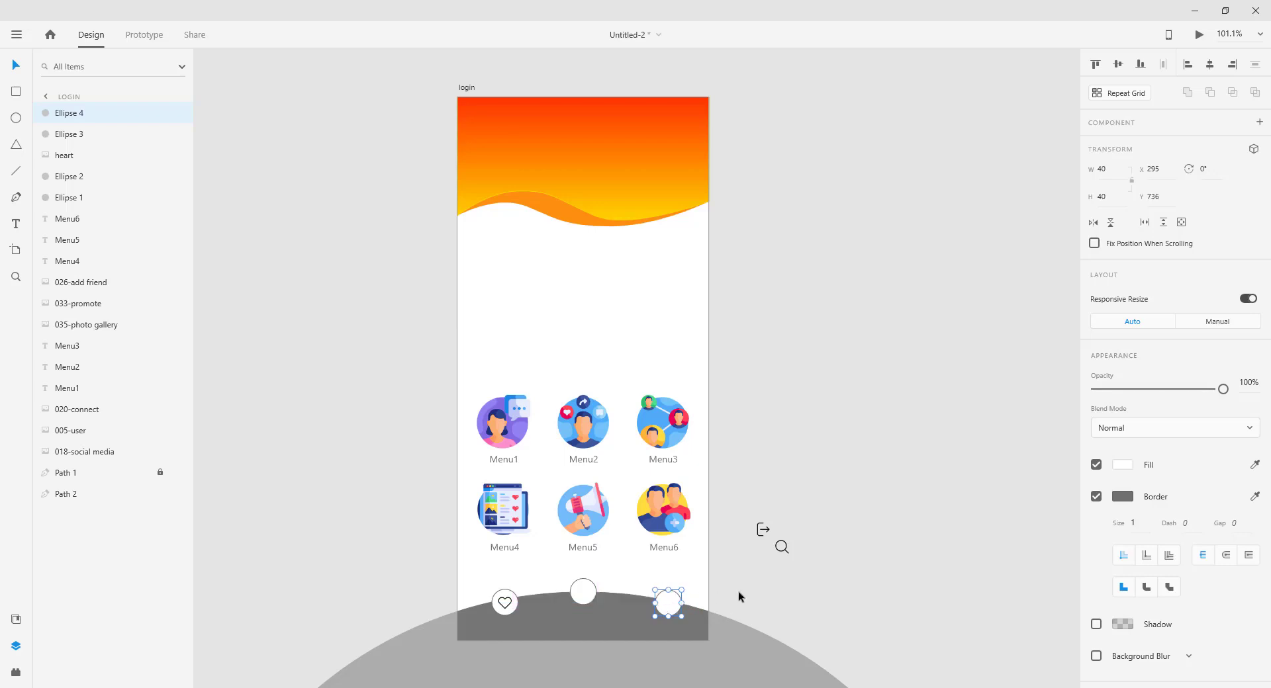
pyautogui.click(739, 593)
# - Center the magnifying-glass icon in the middle footer circle and the logout icon in the circle below "Menu6", at X 306, Y 746
pyautogui.moveTo(781, 547); pyautogui.dragTo(583, 594)
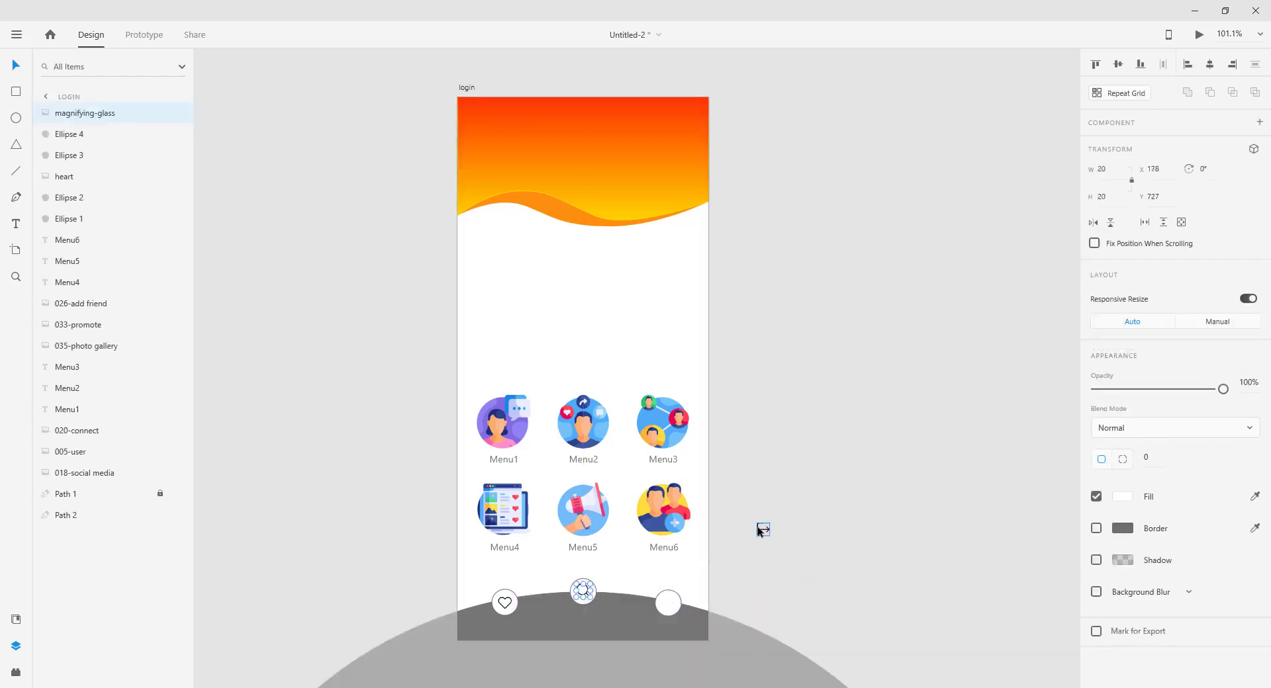
pyautogui.moveTo(761, 530); pyautogui.dragTo(670, 605)
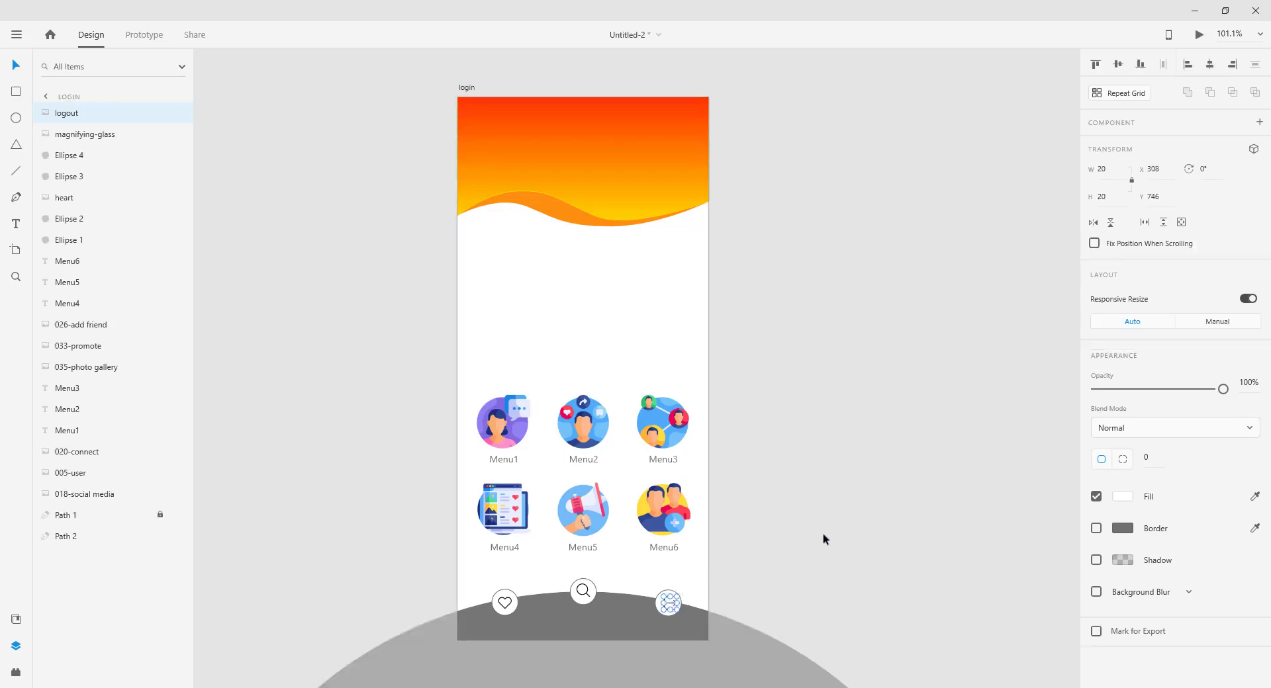
pyautogui.press('Left')
pyautogui.press('Left')
pyautogui.press('Left')
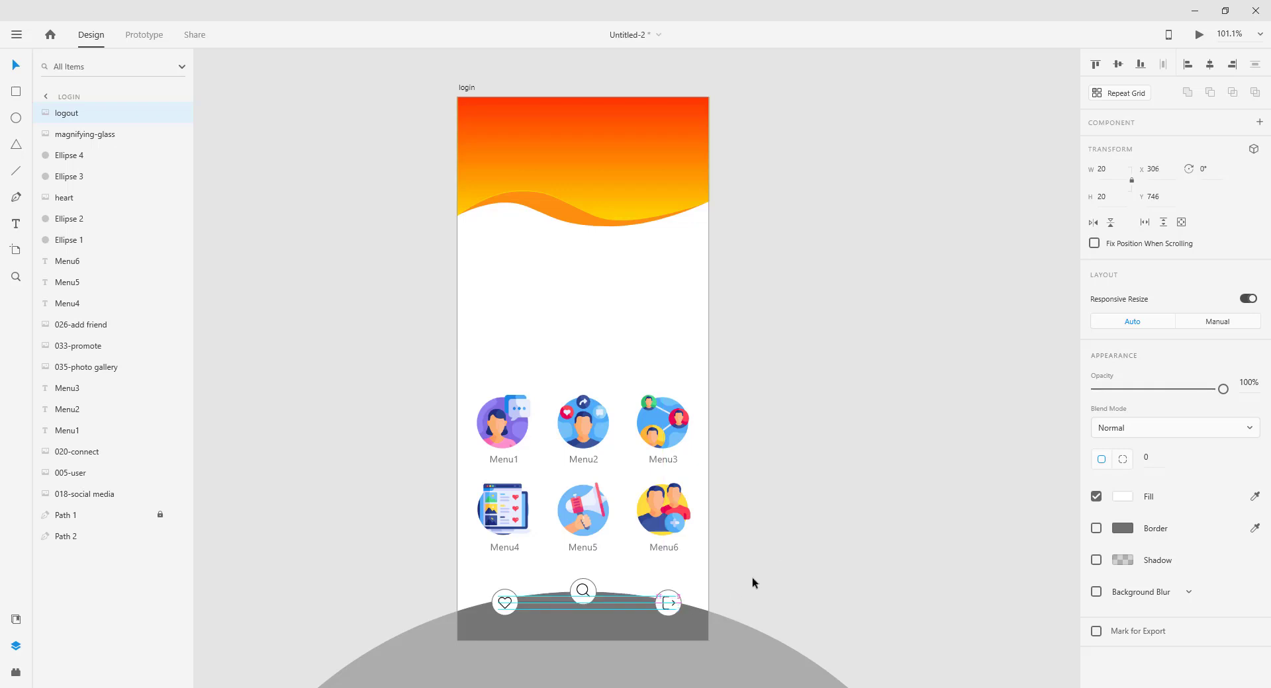
pyautogui.click(752, 579)
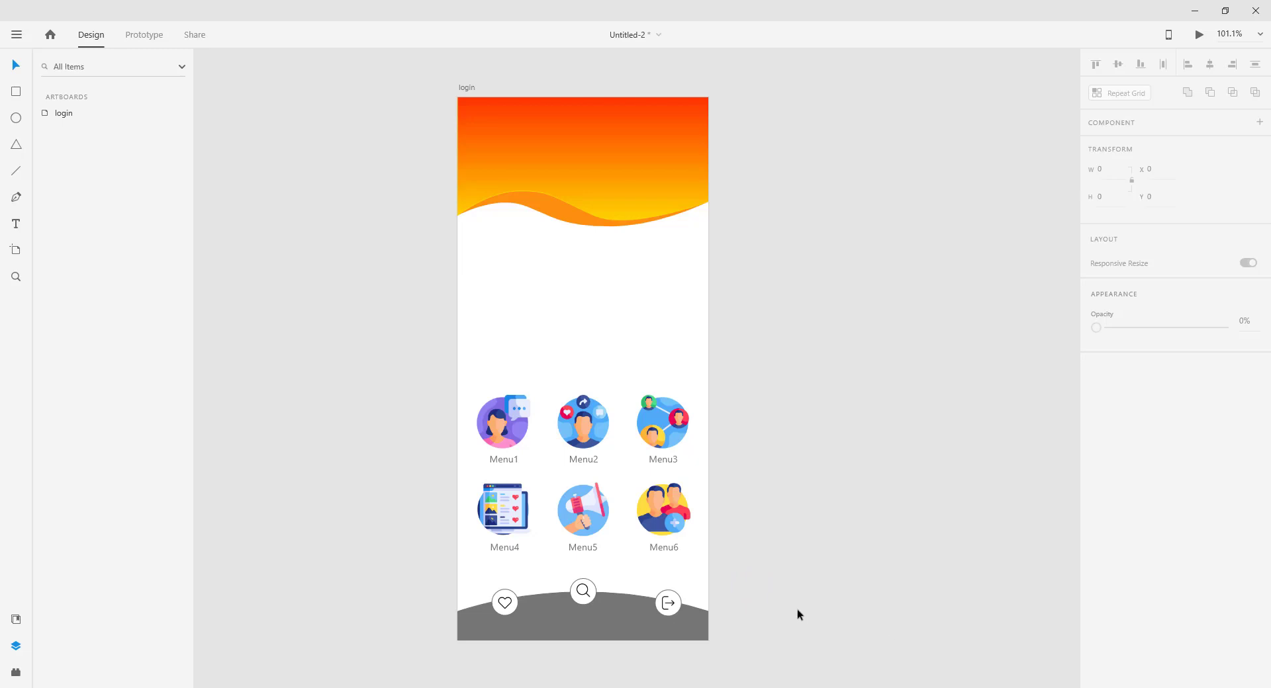
# - Switch to File Explorer and copy logo.png
pyautogui.hotkey('alt', 'Tab')
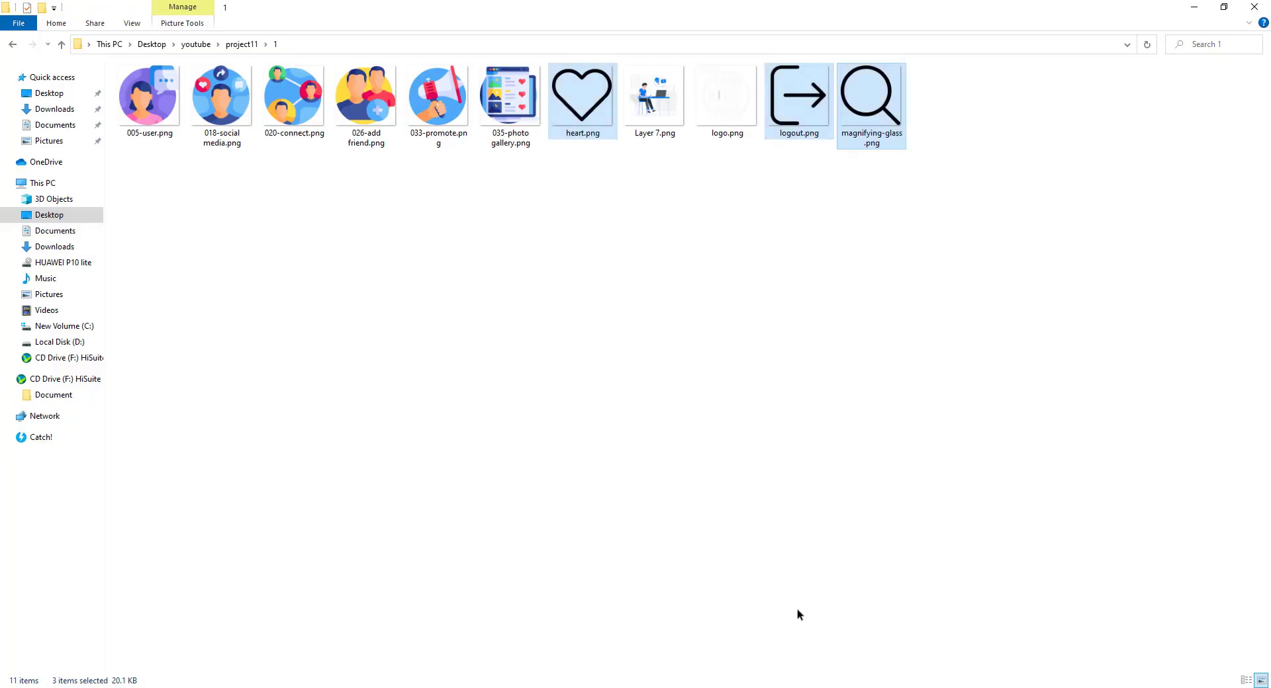
pyautogui.rightClick(718, 106)
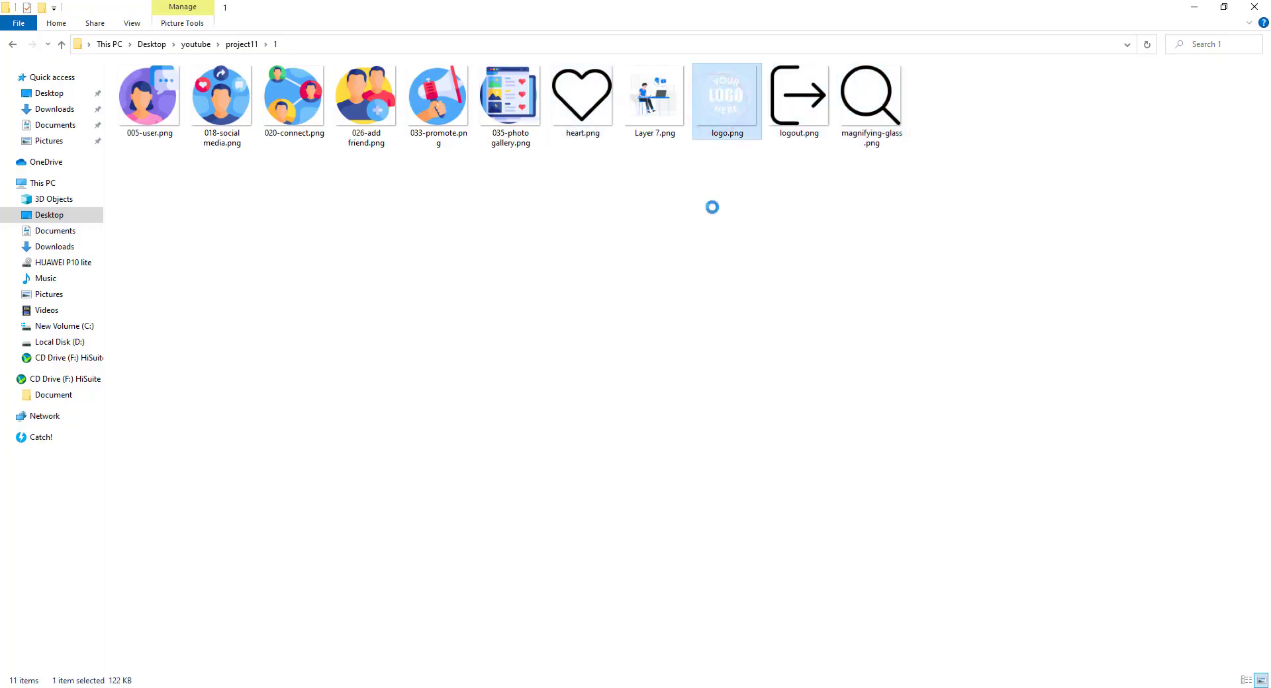
pyautogui.click(575, 680)
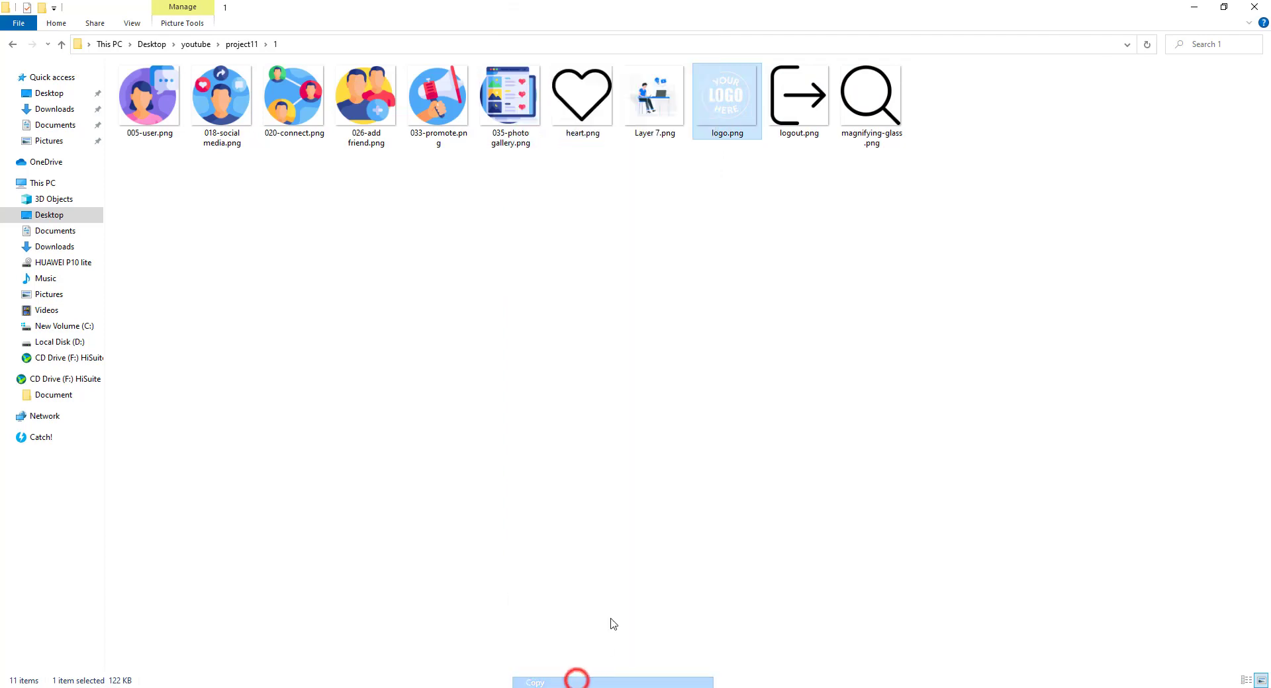
# - Return to Adobe XD, paste the logo, shrink it to about 141 by 141 and center it in the orange header at X 117, Y 0
pyautogui.hotkey('alt', 'Tab')
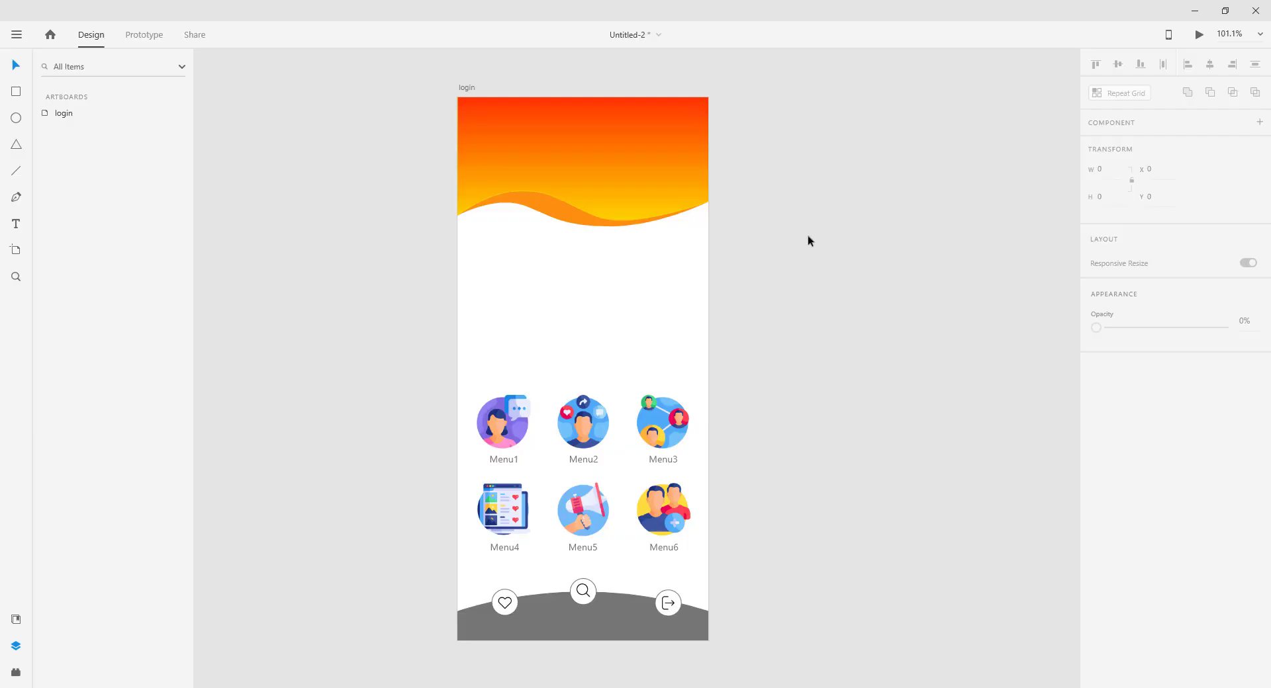
pyautogui.rightClick(808, 239)
pyautogui.click(821, 280)
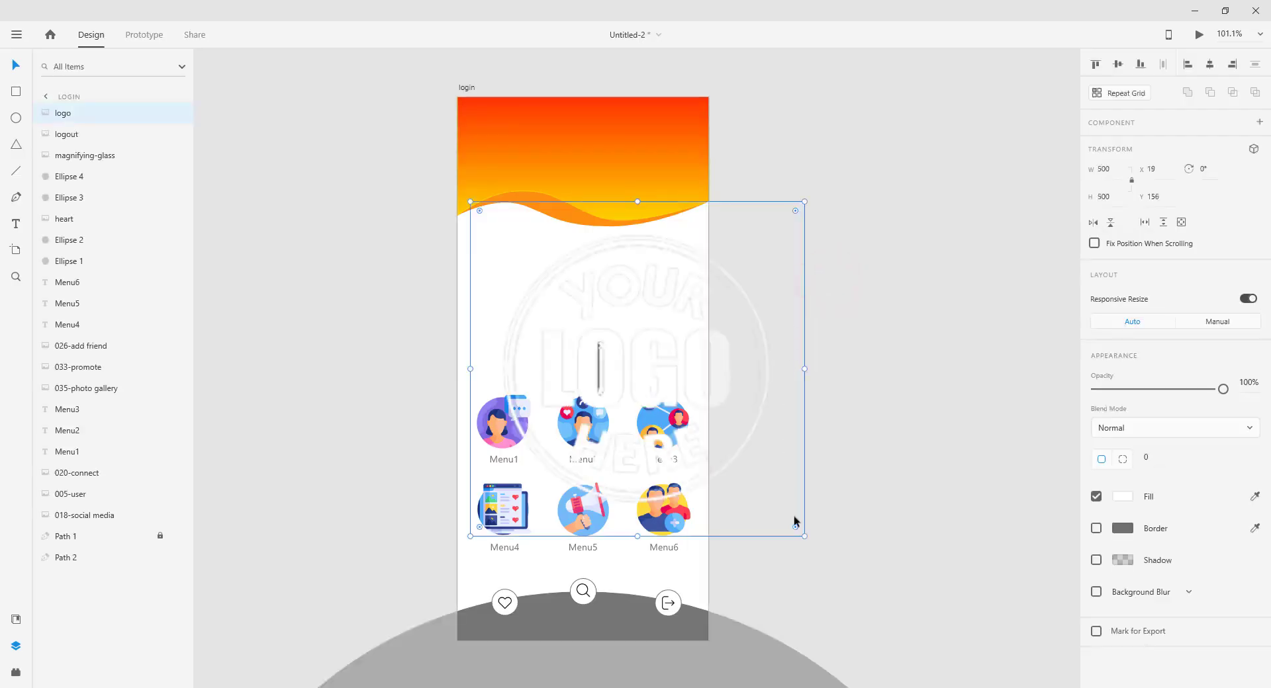
pyautogui.moveTo(804, 536); pyautogui.dragTo(587, 295)
pyautogui.moveTo(507, 271); pyautogui.dragTo(582, 161)
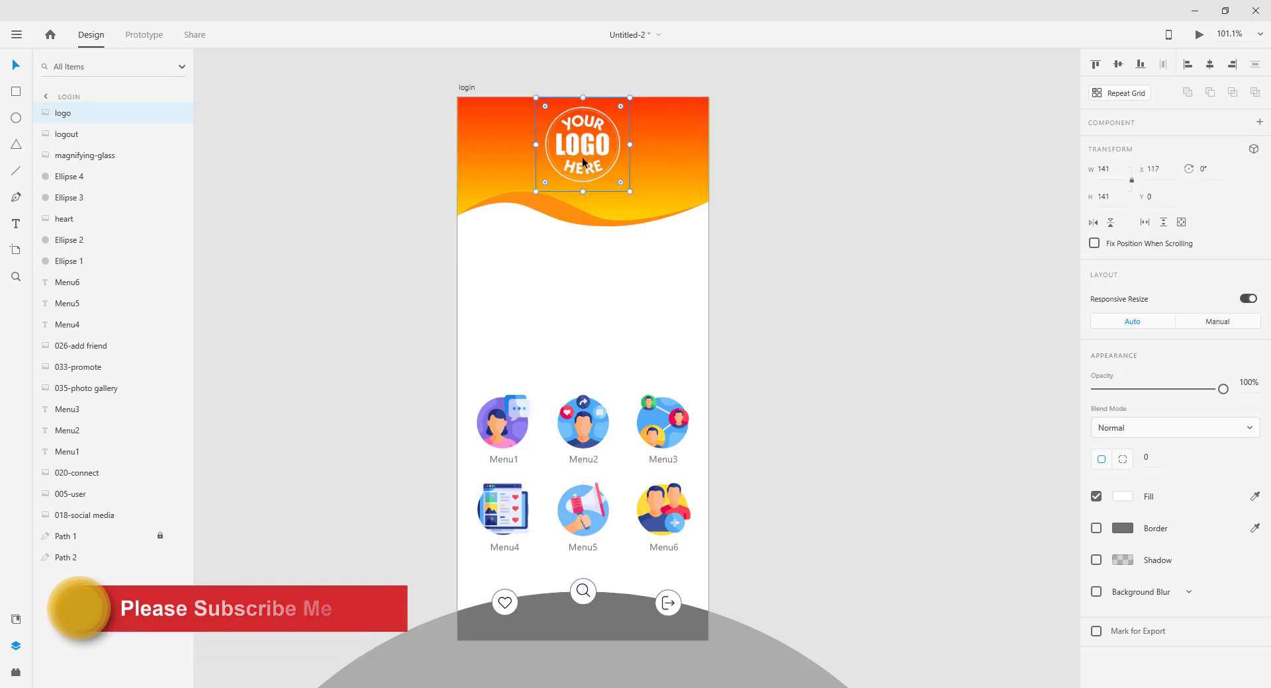
pyautogui.click(809, 235)
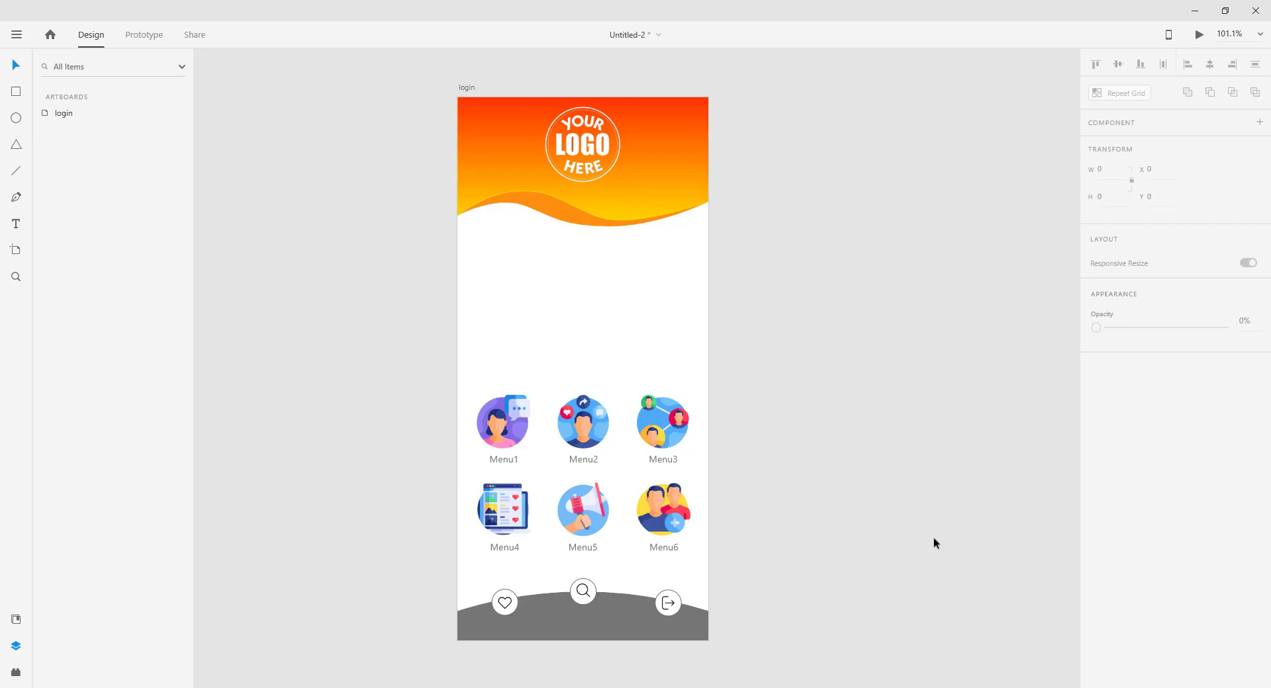
# - Add a black shadow at 50% opacity to all six menu icon images
pyautogui.click(665, 431)
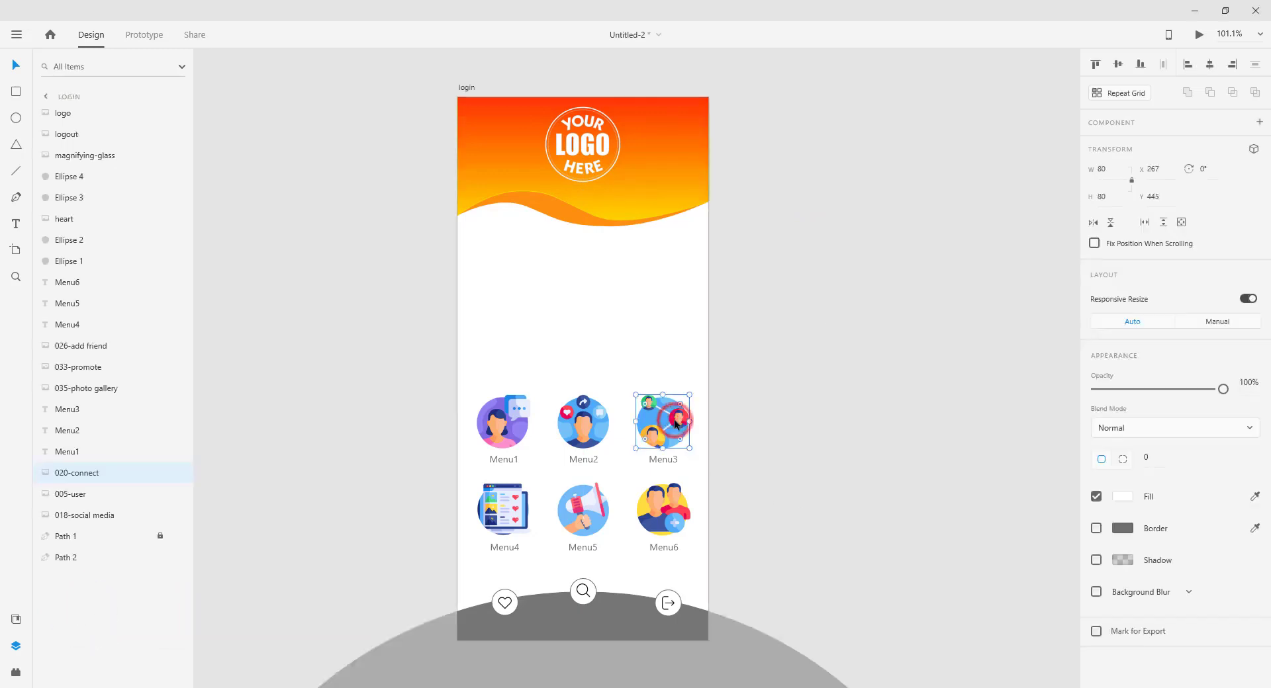
pyautogui.click(587, 434)
pyautogui.keyDown('shift'); pyautogui.click(650, 431); pyautogui.keyUp('shift')
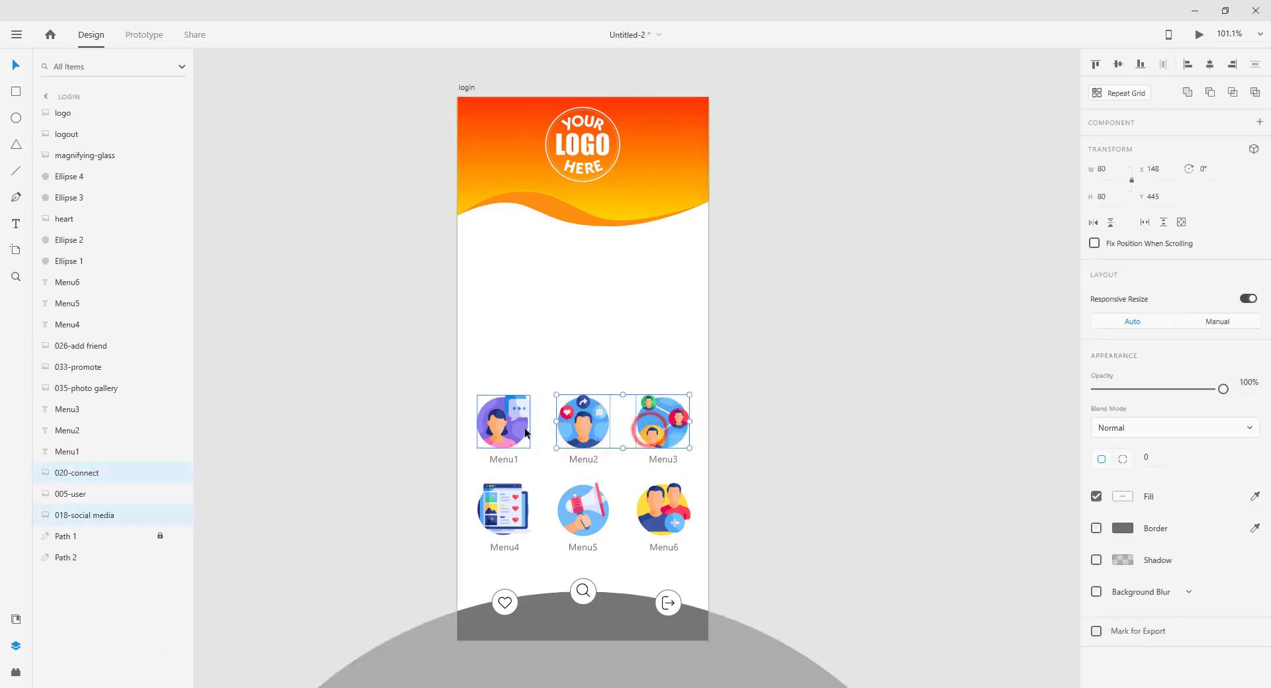
pyautogui.keyDown('shift'); pyautogui.click(512, 429); pyautogui.keyUp('shift')
pyautogui.keyDown('shift'); pyautogui.click(505, 493); pyautogui.keyUp('shift')
pyautogui.keyDown('shift'); pyautogui.click(578, 504); pyautogui.keyUp('shift')
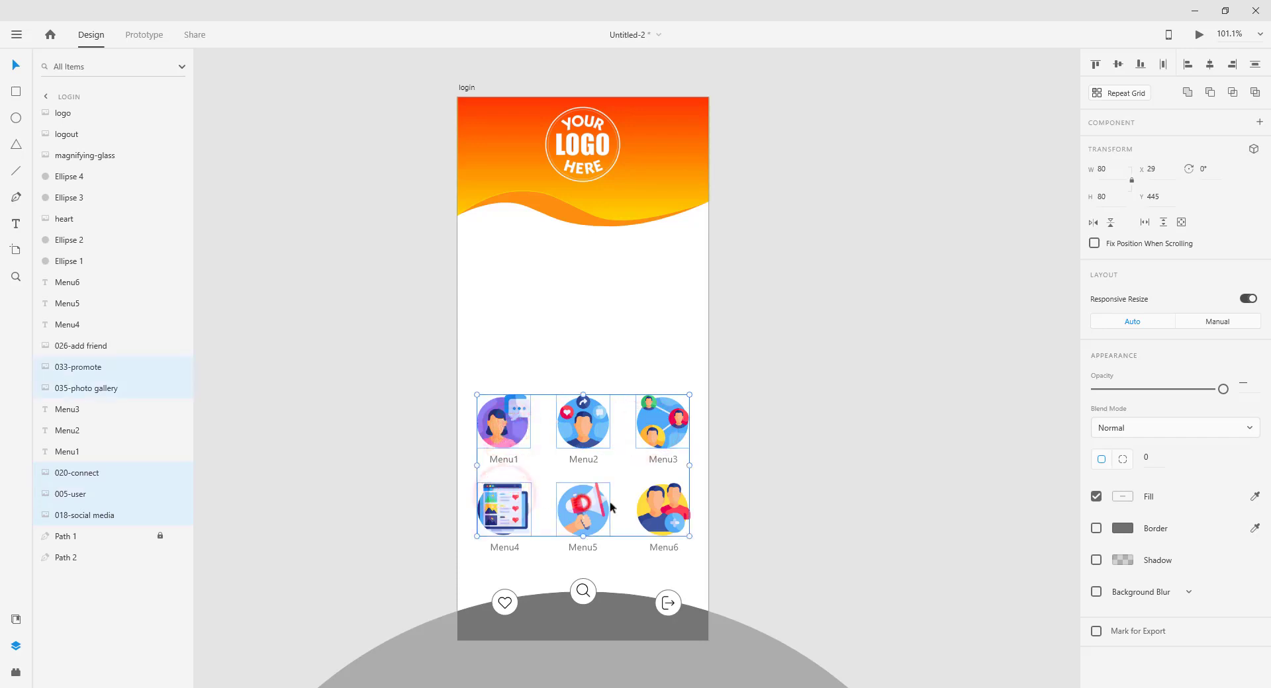
pyautogui.keyDown('shift'); pyautogui.click(662, 508); pyautogui.keyUp('shift')
pyautogui.click(1096, 560)
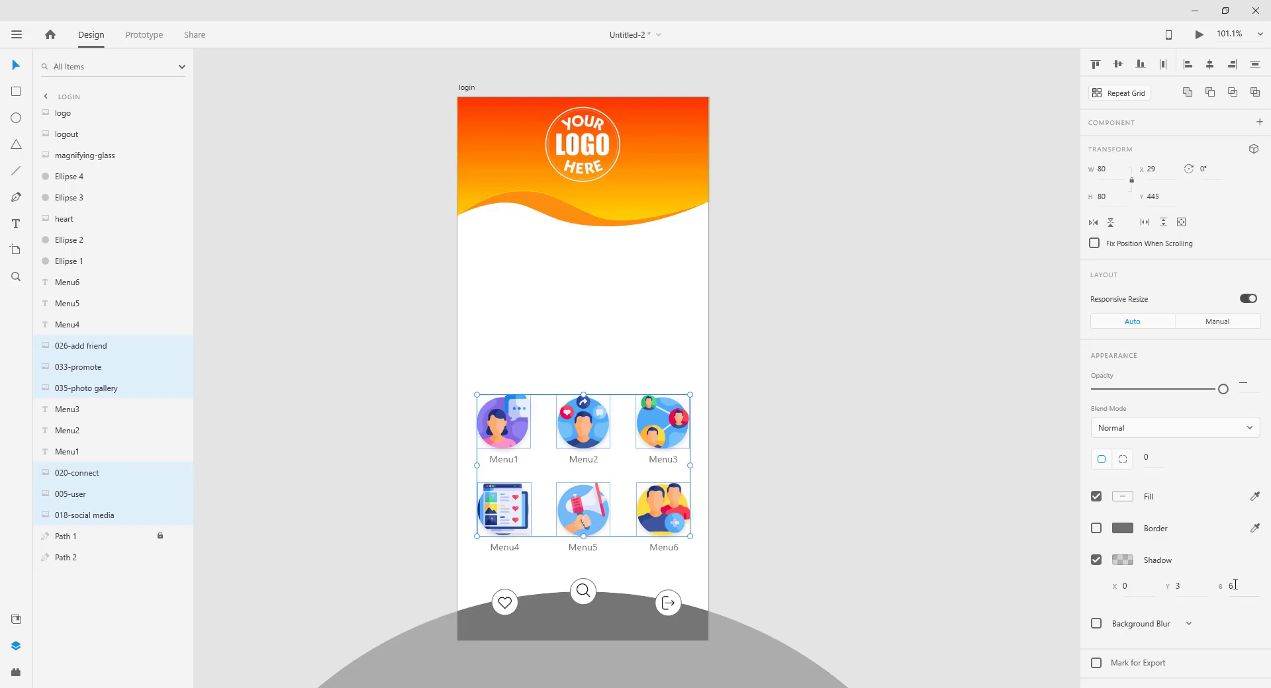
pyautogui.click(1125, 561)
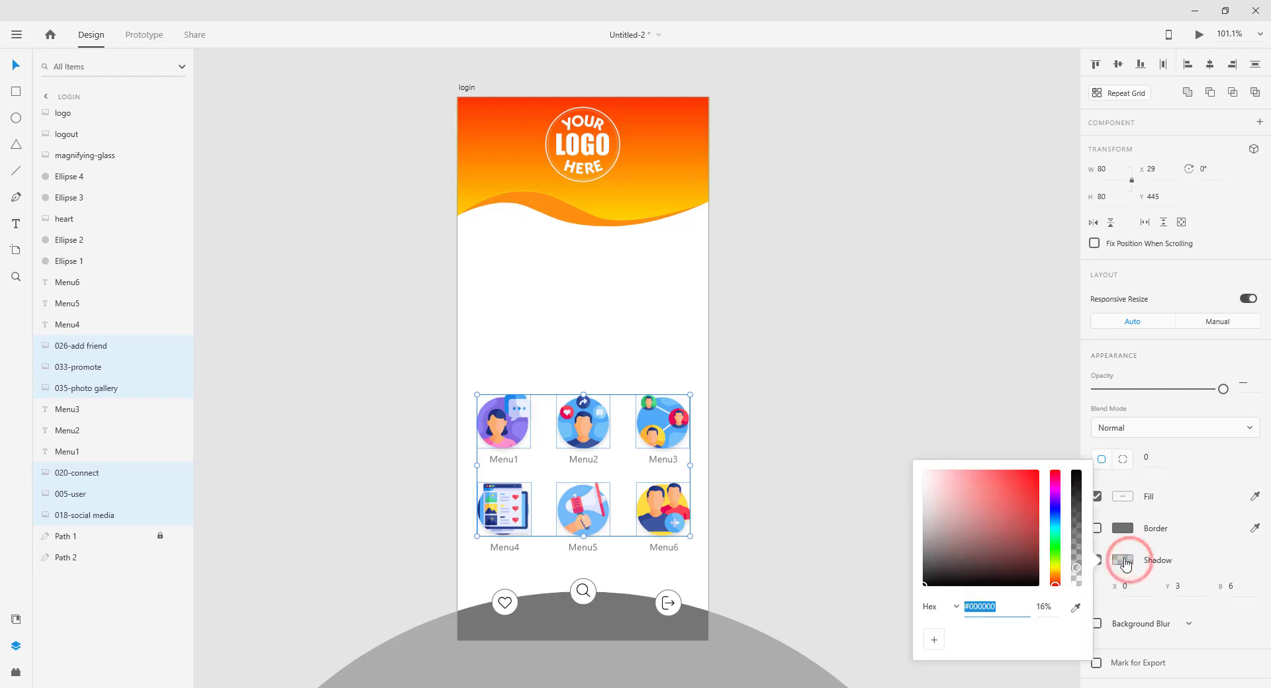
pyautogui.moveTo(1077, 529)
pyautogui.mouseDown()
pyautogui.moveTo(1078, 516)
pyautogui.moveTo(1078, 534)
pyautogui.mouseUp()
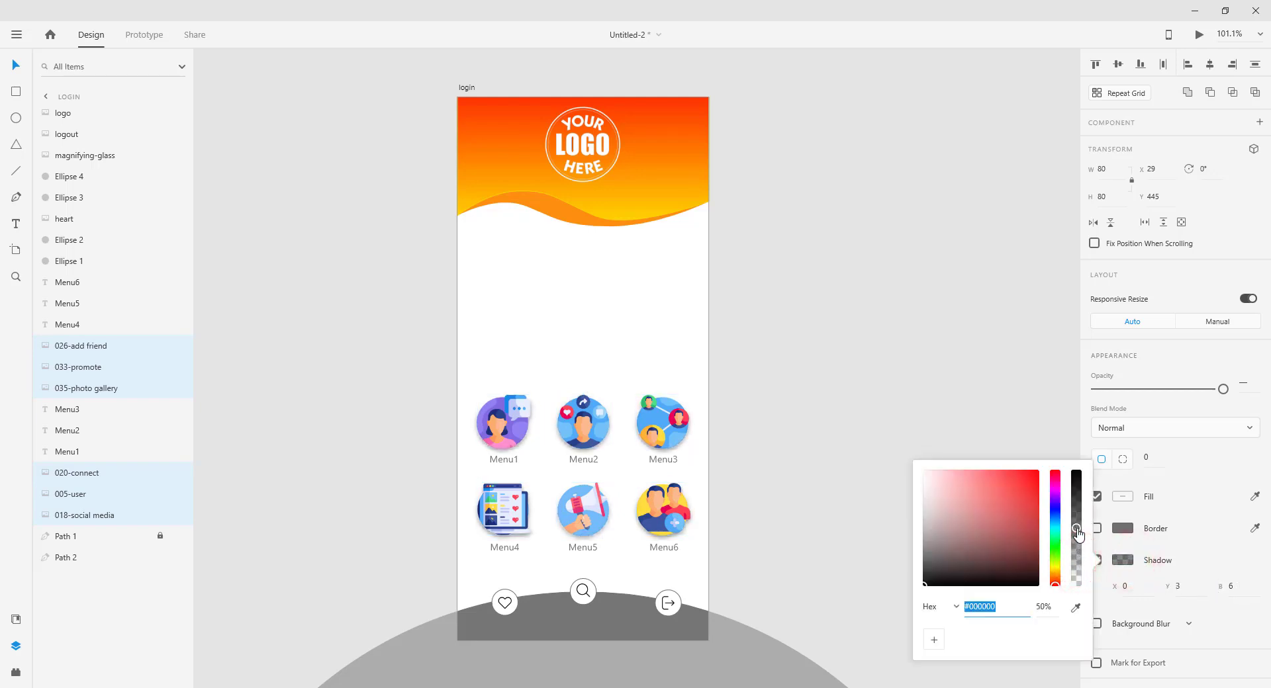
pyautogui.click(1030, 673)
pyautogui.click(1030, 672)
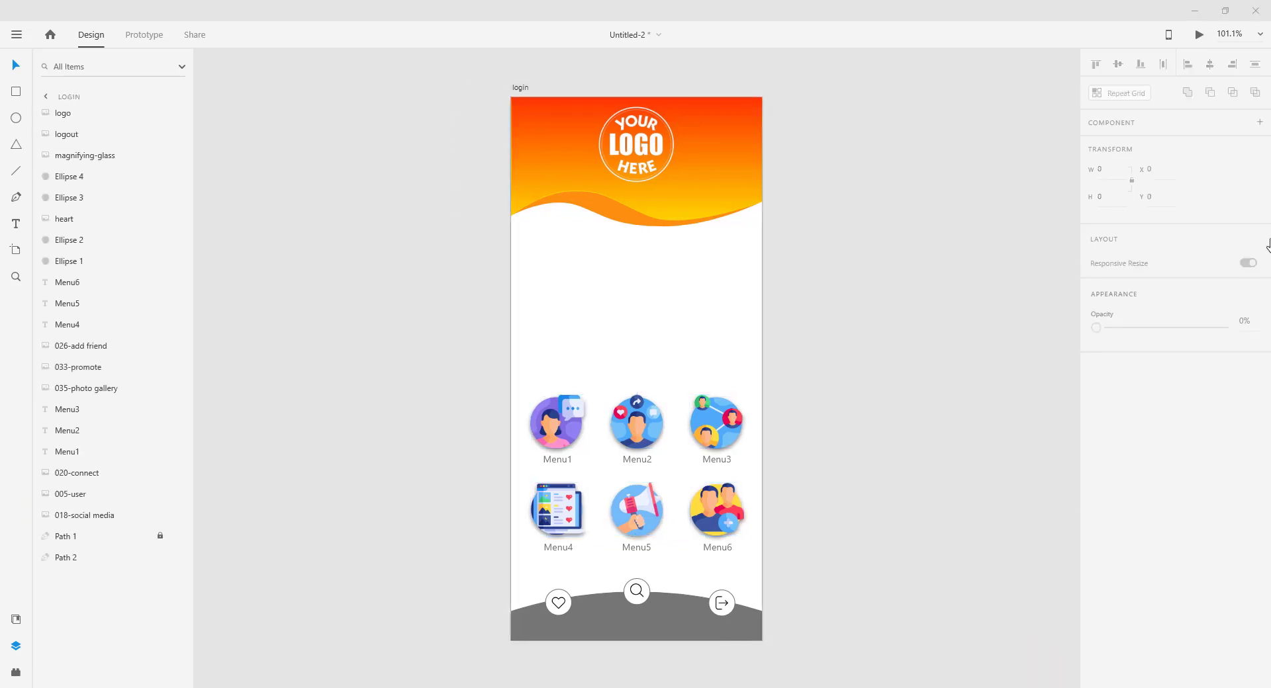
# - Draw a rectangle about 308 by 142 in the white area between the wave header and the menu icons
pyautogui.click(17, 91)
pyautogui.click(528, 260)
pyautogui.moveTo(537, 255)
pyautogui.mouseDown()
pyautogui.moveTo(647, 318)
pyautogui.moveTo(743, 349)
pyautogui.mouseUp()
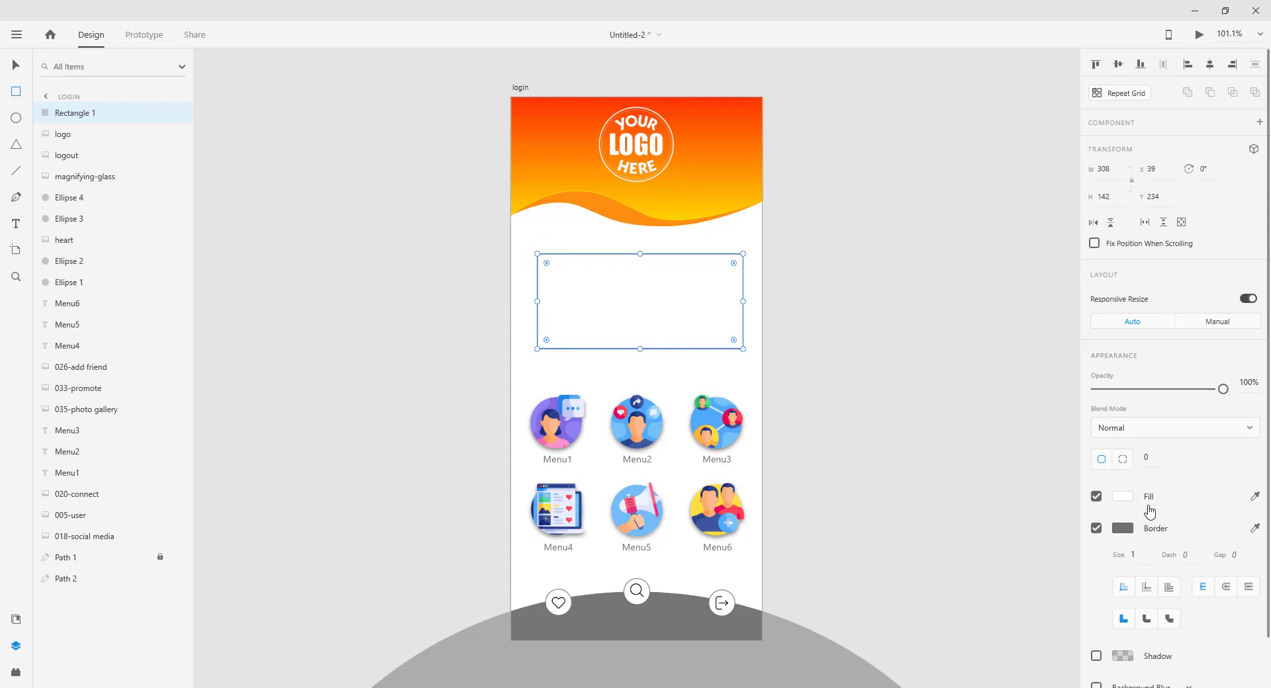
# - Round the content rectangle's corners to 20, remove its border and turn on its shadow
pyautogui.click(1152, 460)
pyautogui.write('20')
pyautogui.press('Return')
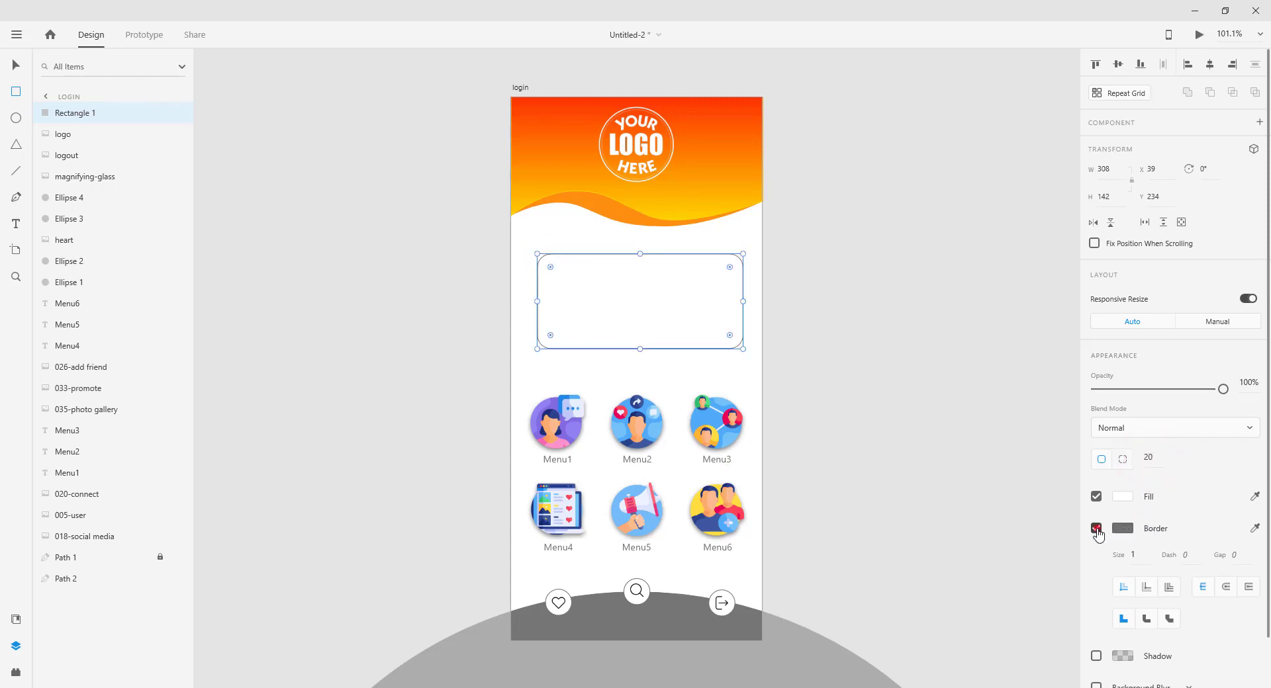
pyautogui.click(1097, 529)
pyautogui.click(1097, 561)
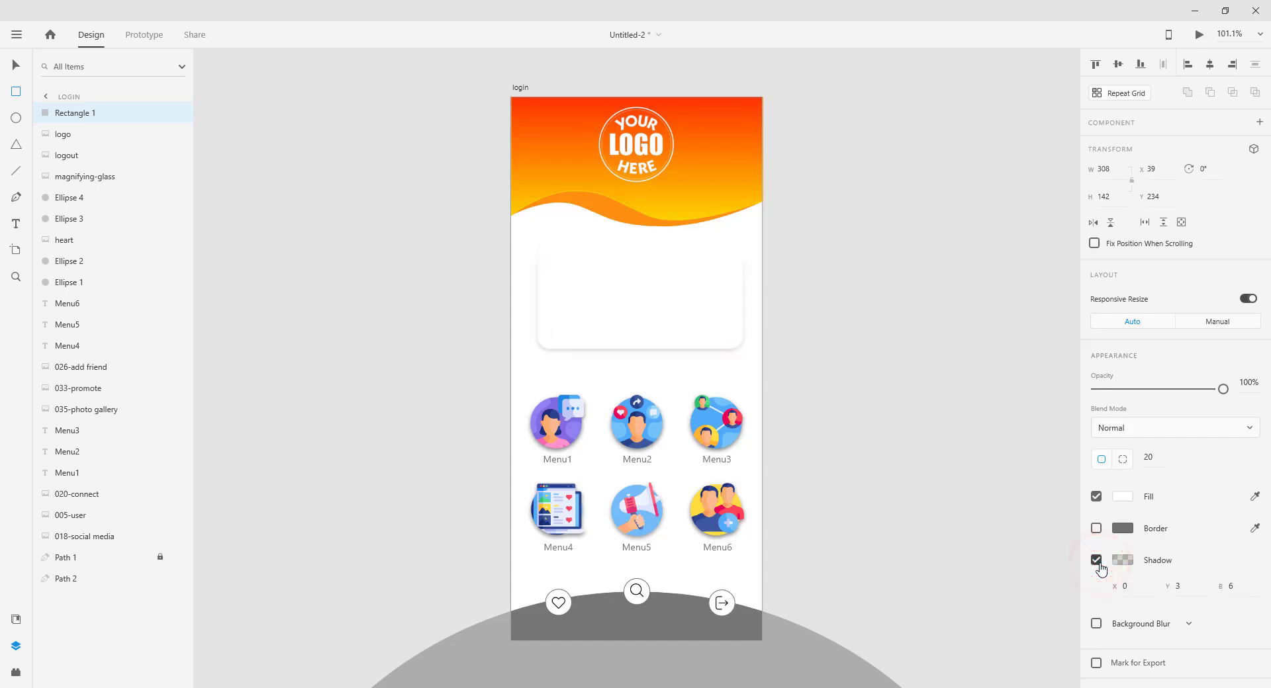
# - Copy the rounded content rectangle and paste a duplicate in the same place
pyautogui.rightClick(79, 115)
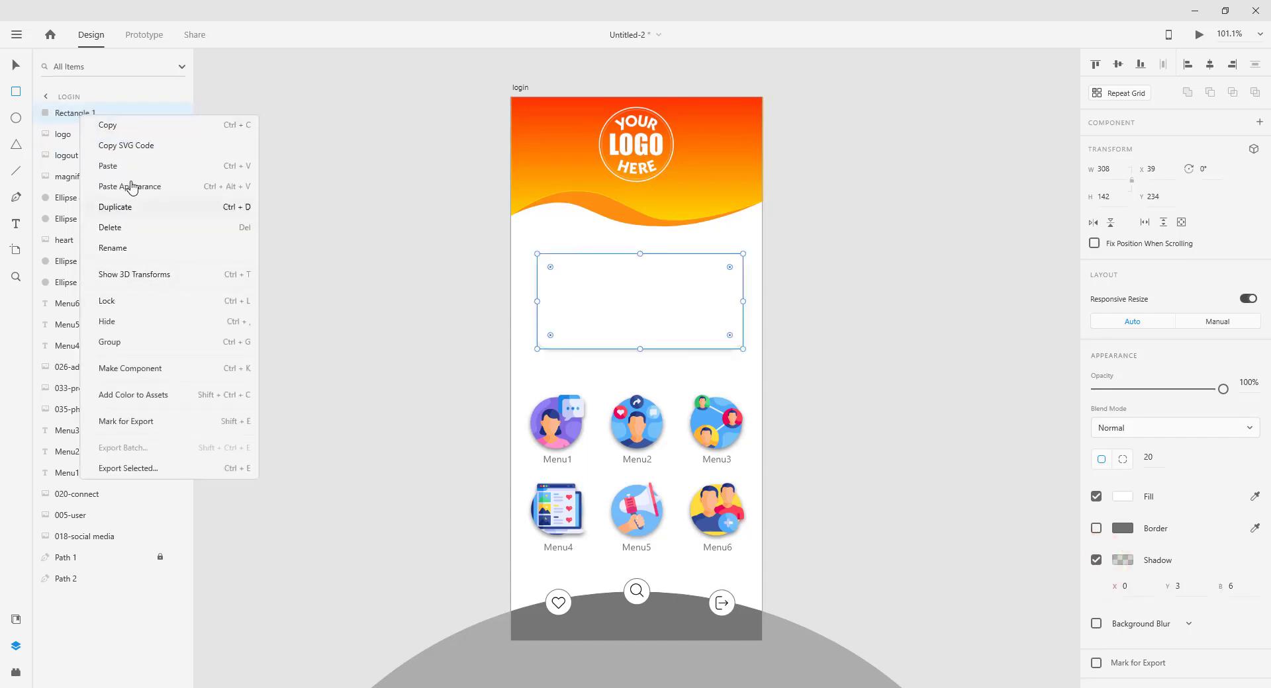
pyautogui.click(121, 125)
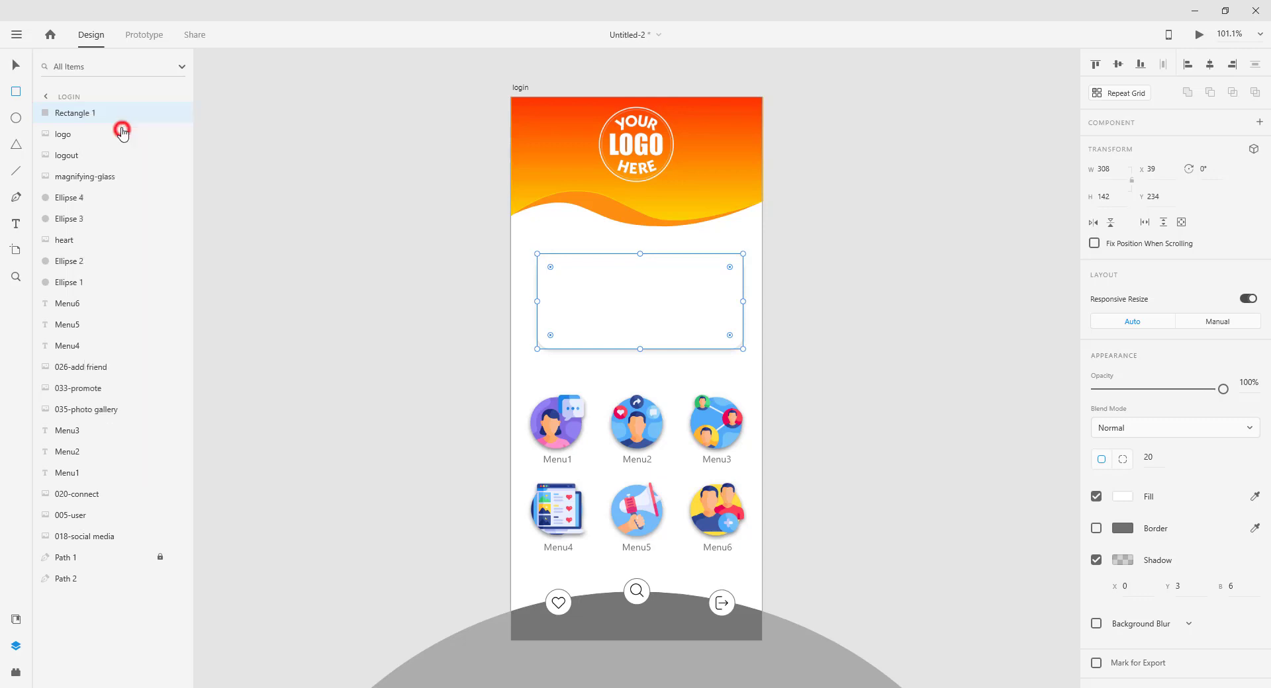
pyautogui.rightClick(83, 117)
pyautogui.click(108, 159)
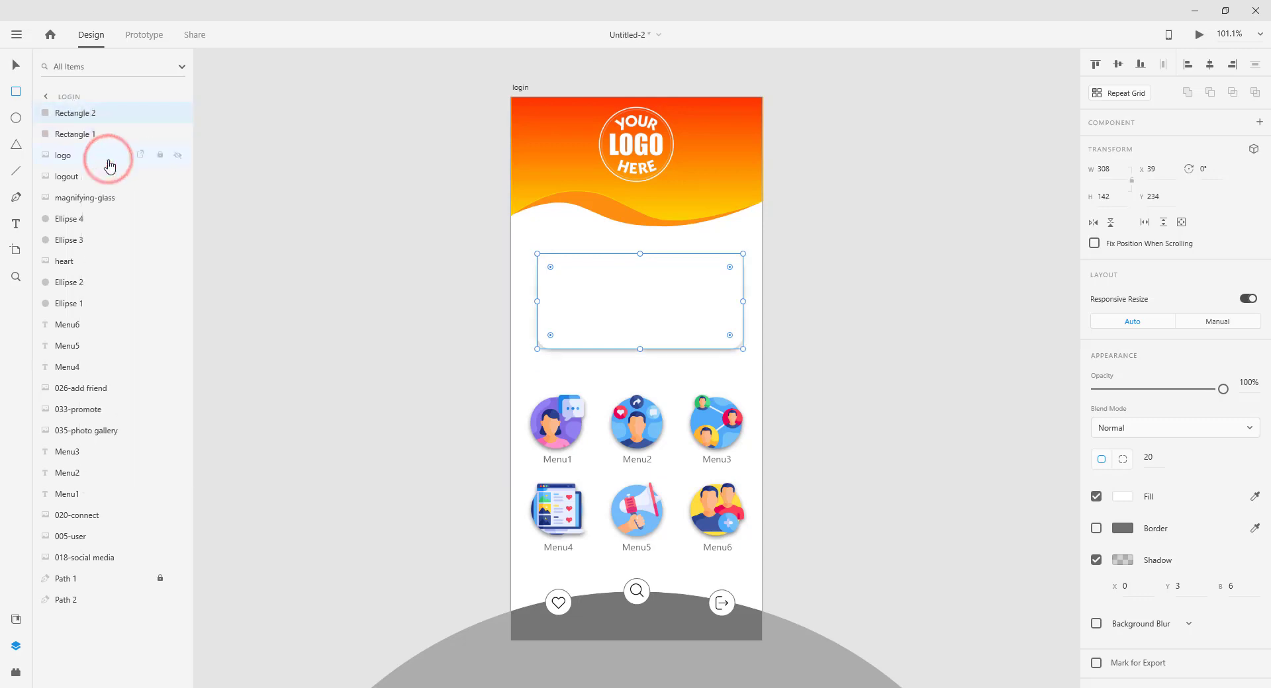
# - Draw a borderless circle about 394 by 394 overlapping the rectangle copy's left part and subtract it from the copy
pyautogui.click(15, 118)
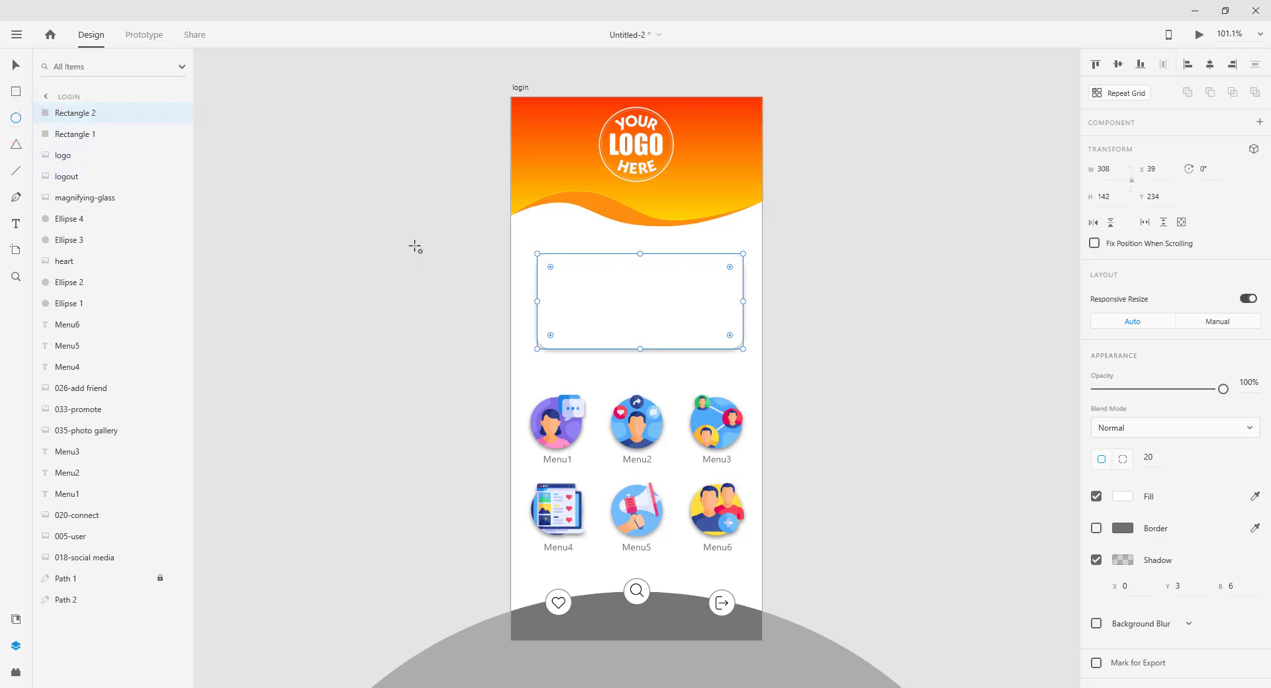
pyautogui.moveTo(414, 245)
pyautogui.mouseDown()
pyautogui.moveTo(618, 471)
pyautogui.moveTo(678, 513)
pyautogui.mouseUp()
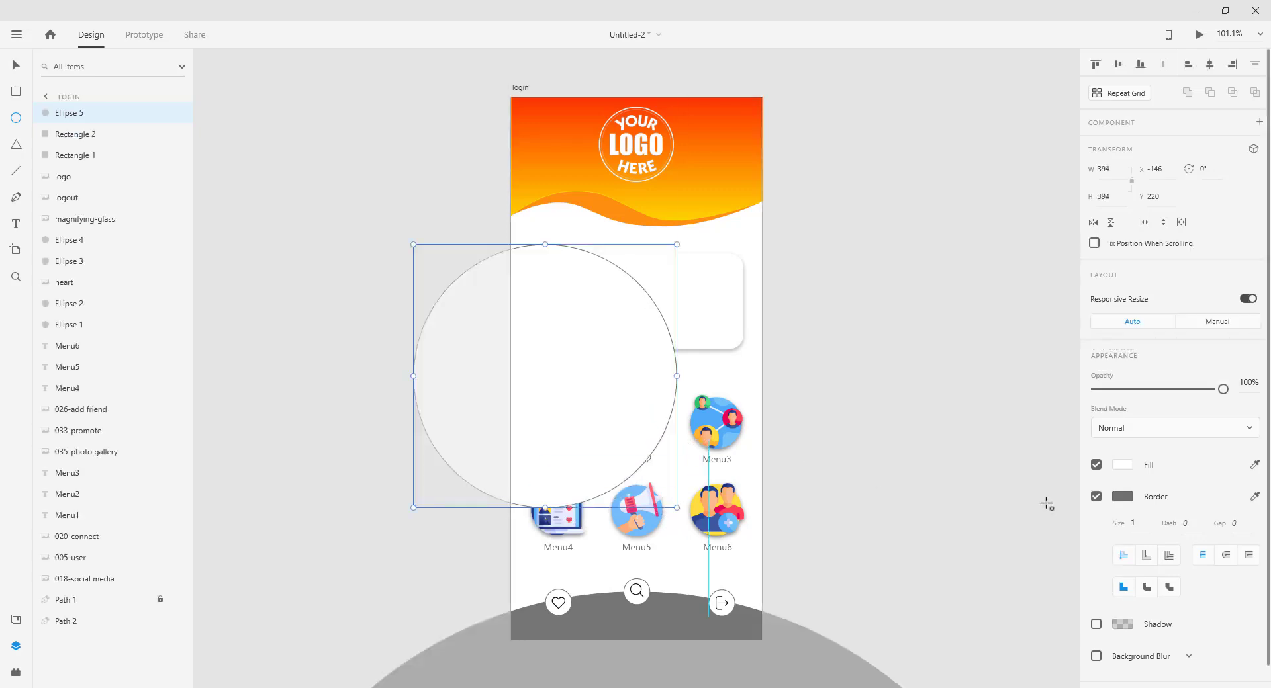
pyautogui.click(1097, 496)
pyautogui.press('v')
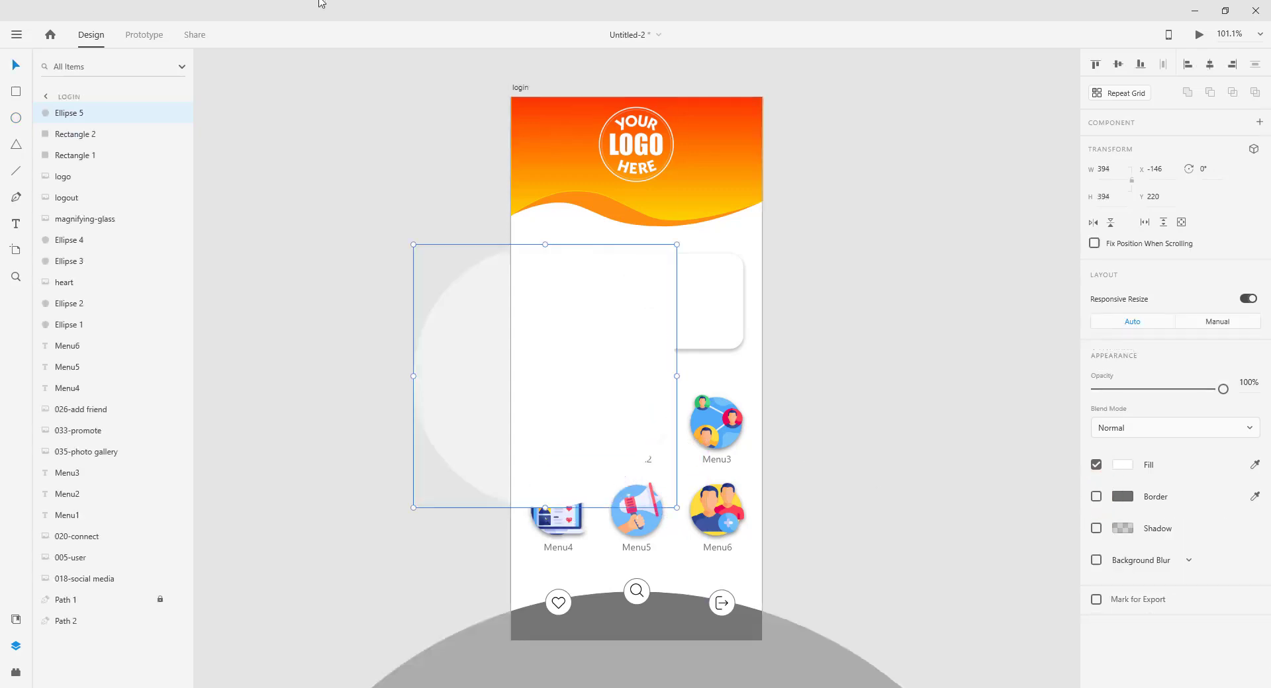
pyautogui.keyDown('shift'); pyautogui.click(80, 132); pyautogui.keyUp('shift')
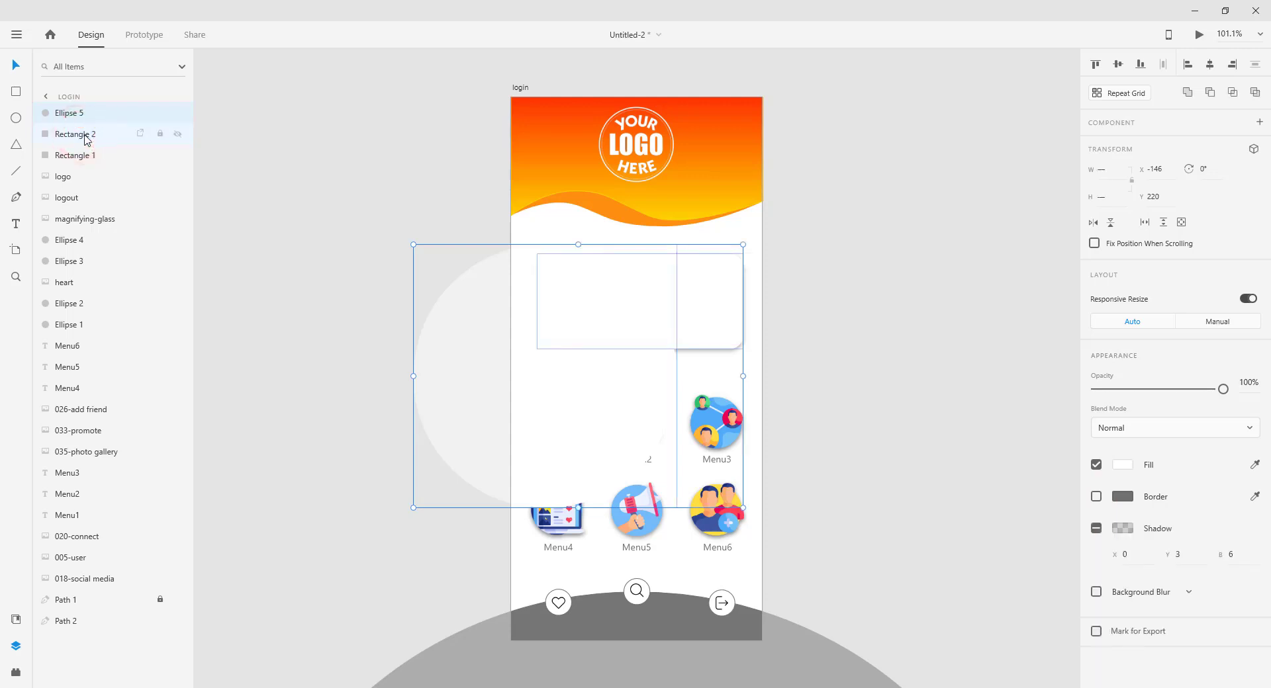
pyautogui.click(1210, 94)
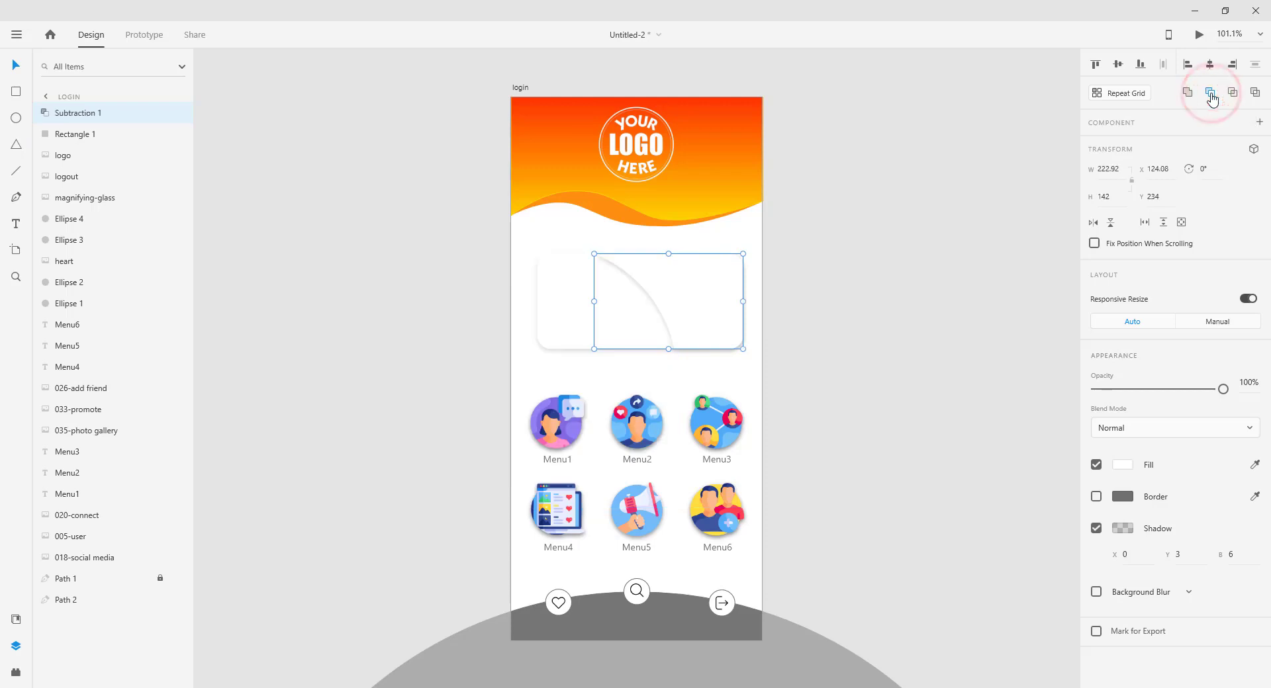
# - Open the subtracted shape for editing and move its circle left to about X -178, Y 218
pyautogui.click(641, 301)
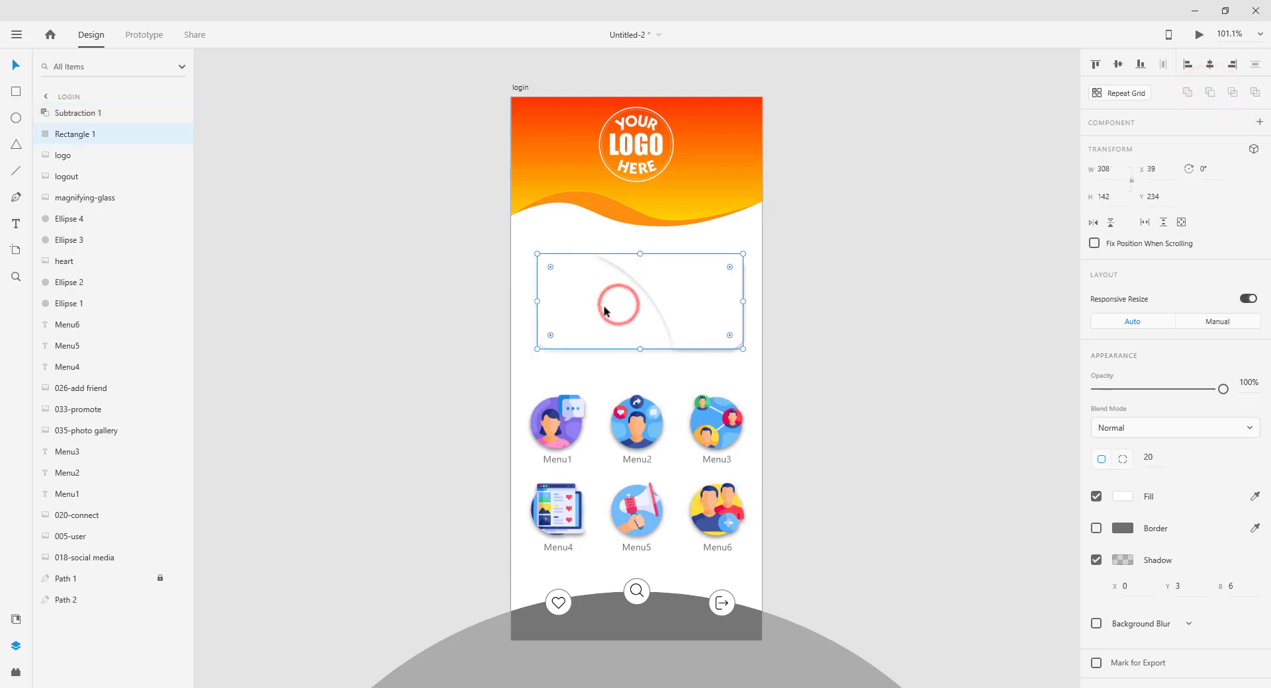
pyautogui.click(645, 312)
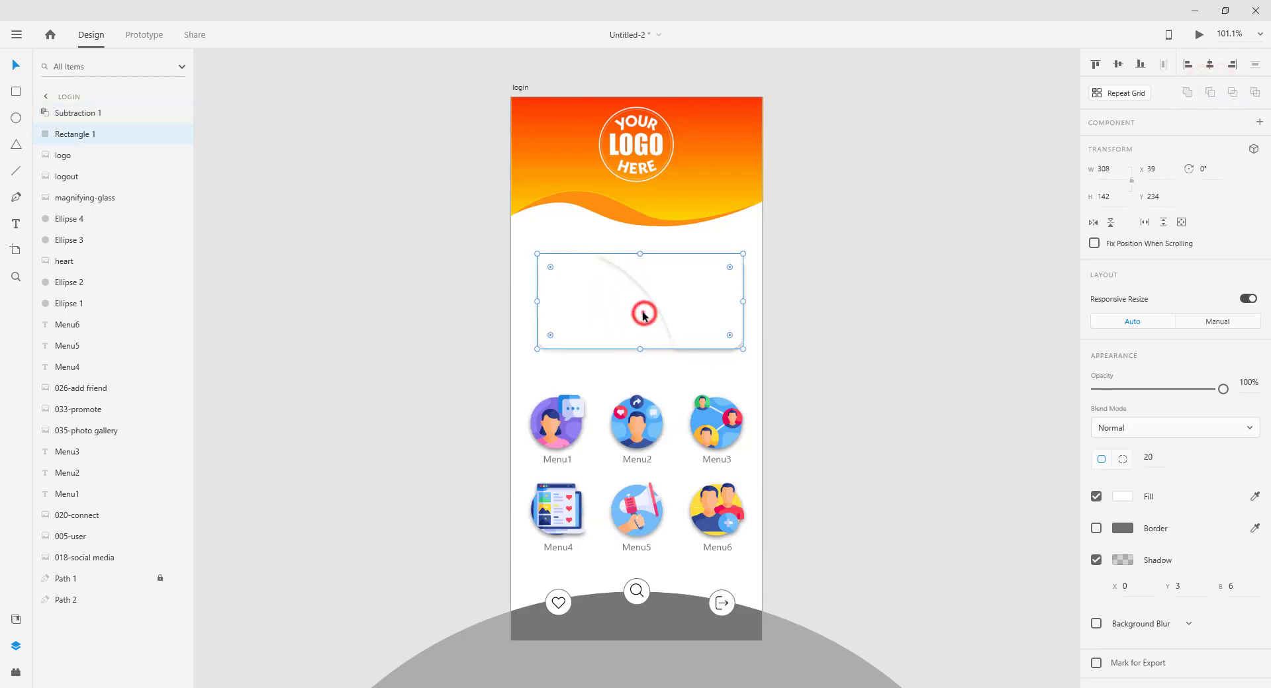
pyautogui.doubleClick(669, 300)
pyautogui.doubleClick(676, 297)
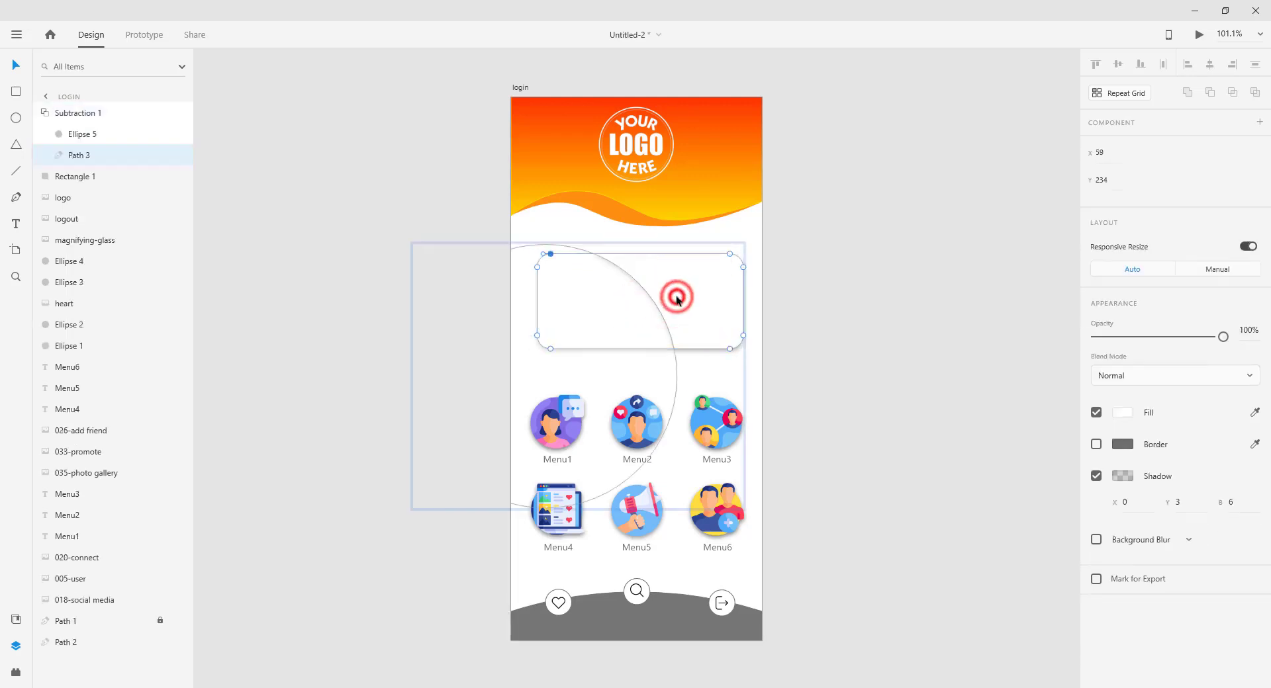
pyautogui.click(696, 299)
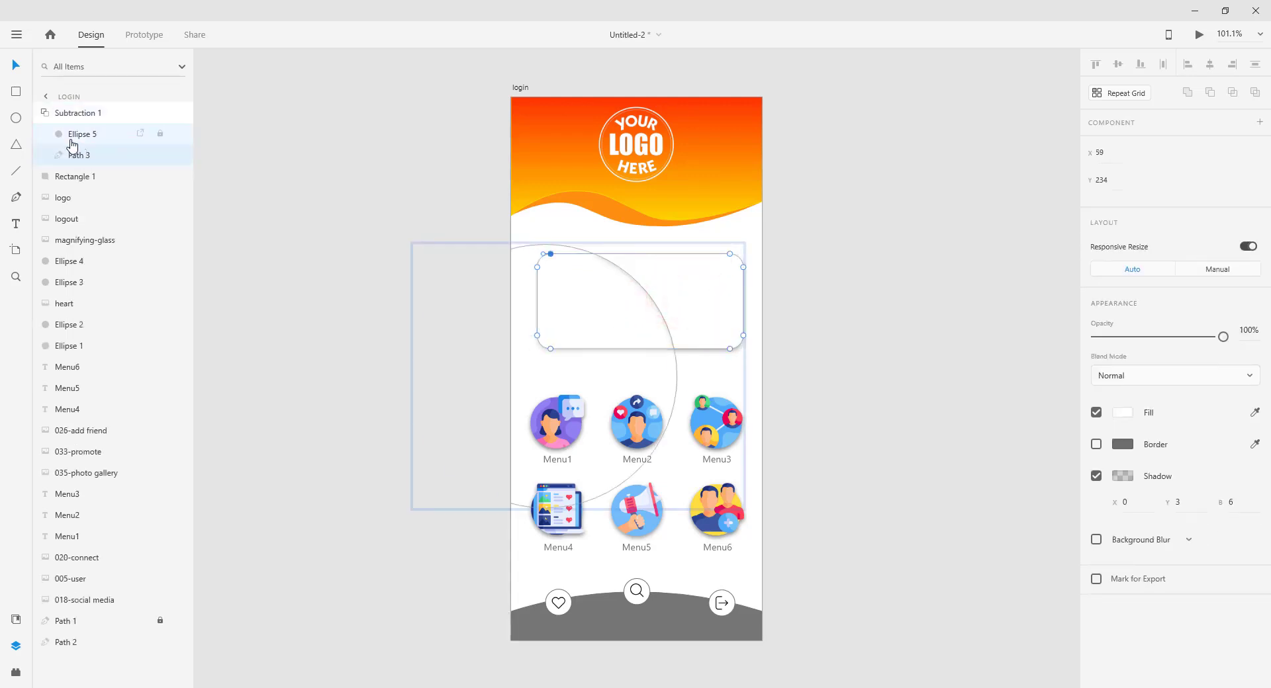
pyautogui.hotkey('ctrl', 'z')
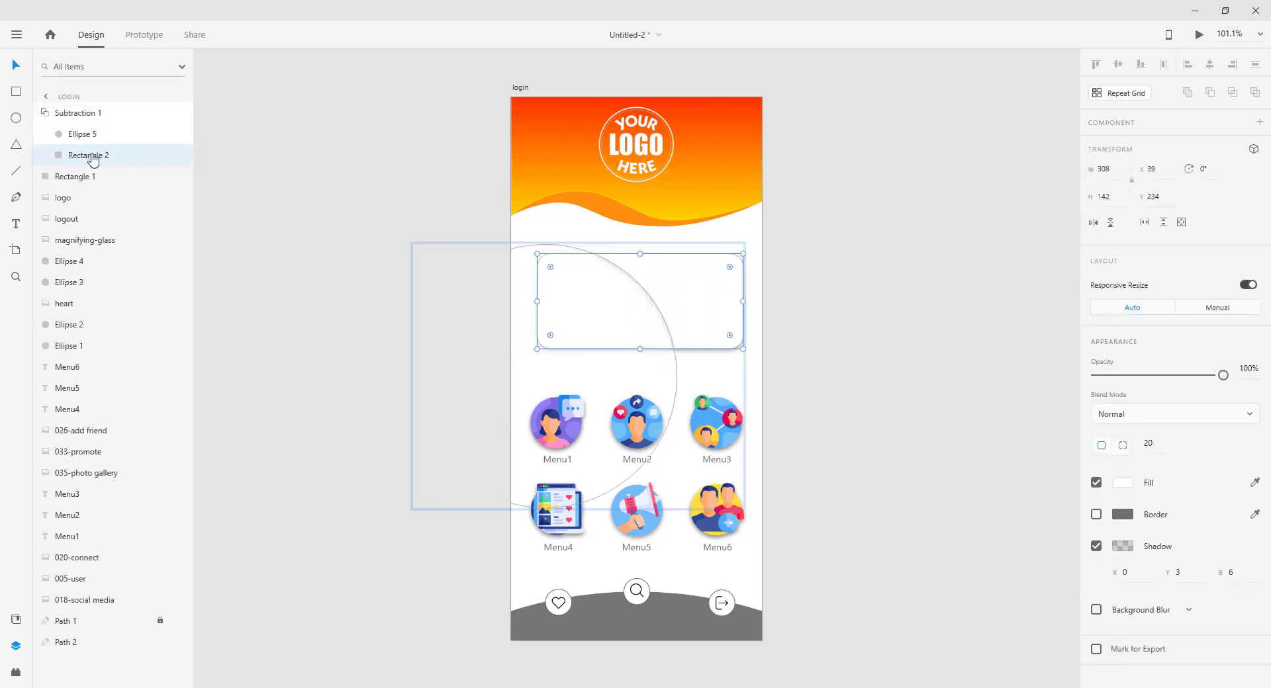
pyautogui.click(692, 301)
pyautogui.click(75, 134)
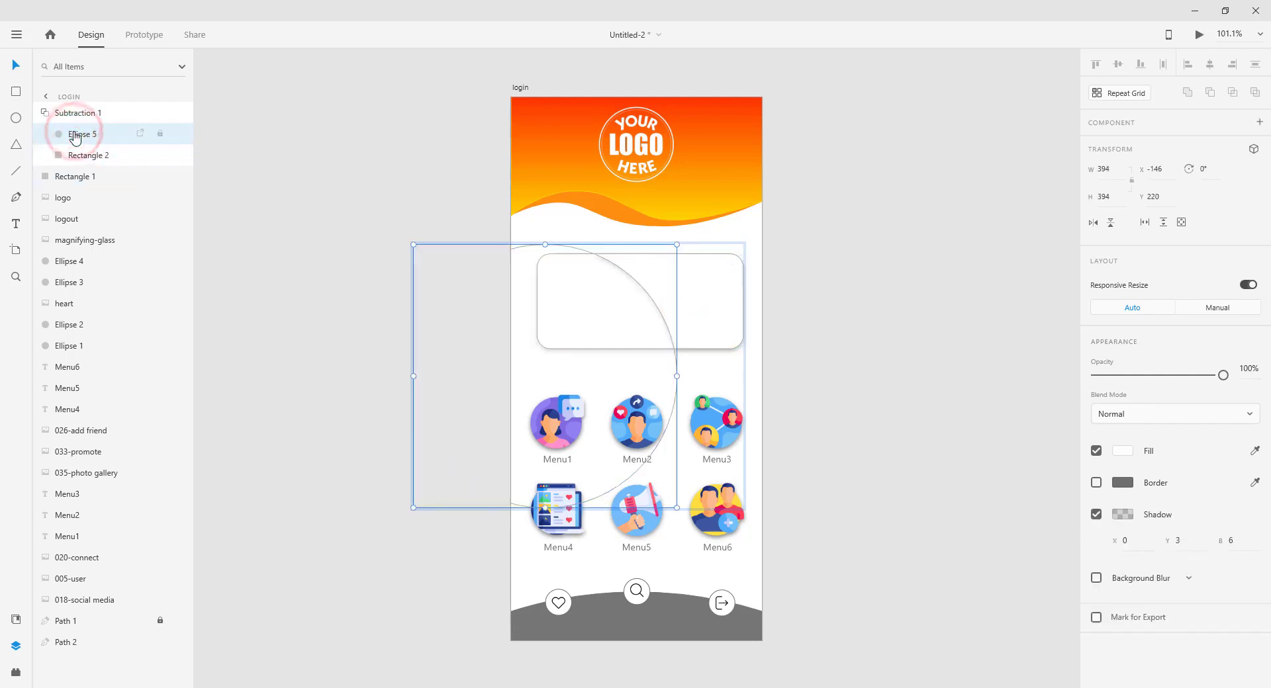
pyautogui.moveTo(634, 334); pyautogui.dragTo(613, 333)
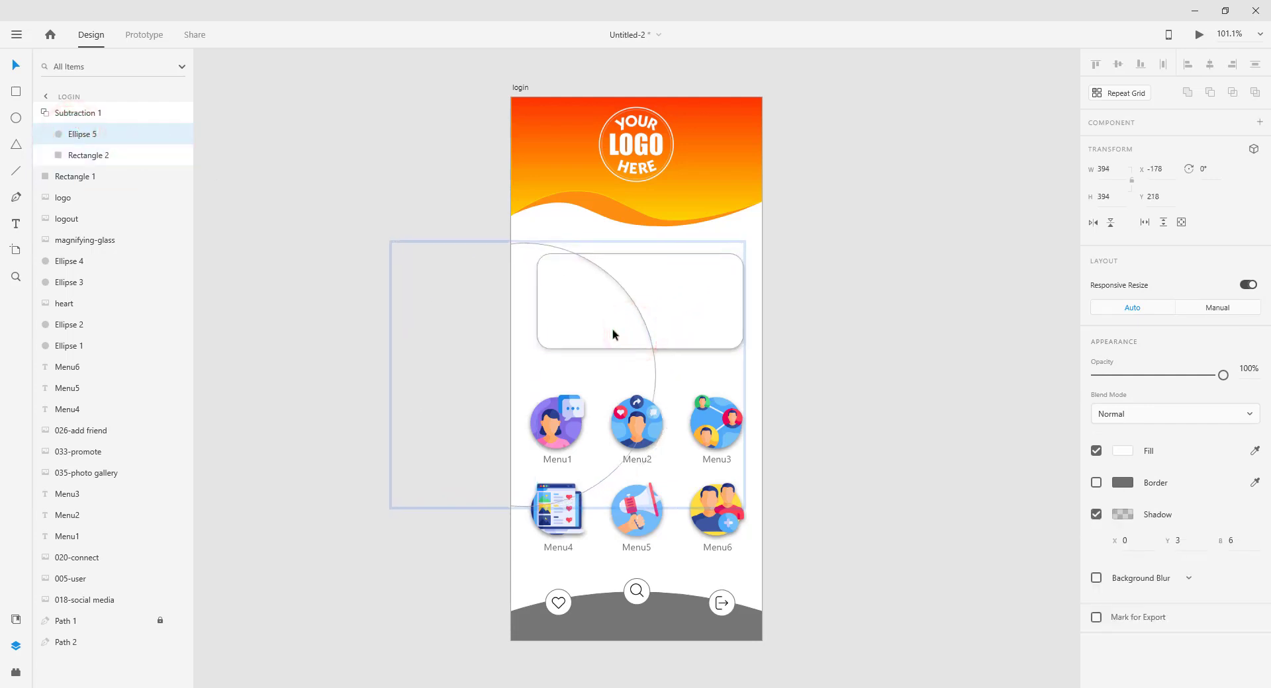
# - Fill the rectangle inside the subtracted shape with blue #2968F1
pyautogui.click(77, 156)
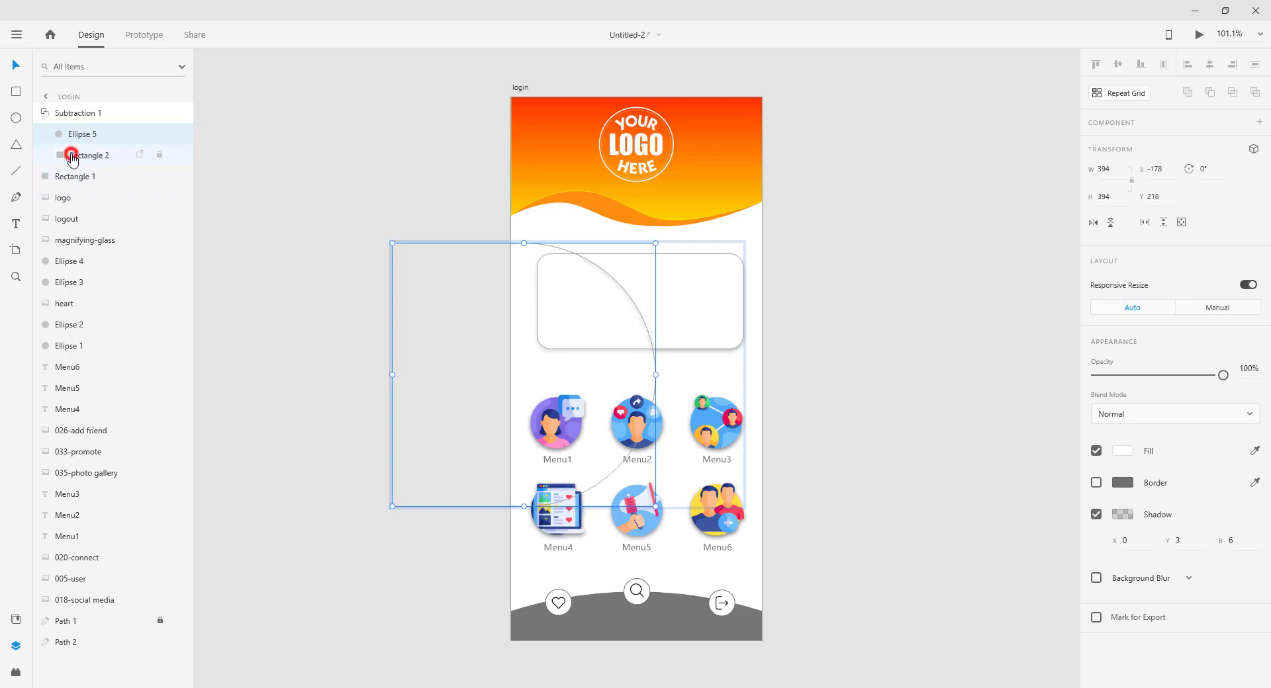
pyautogui.click(1125, 484)
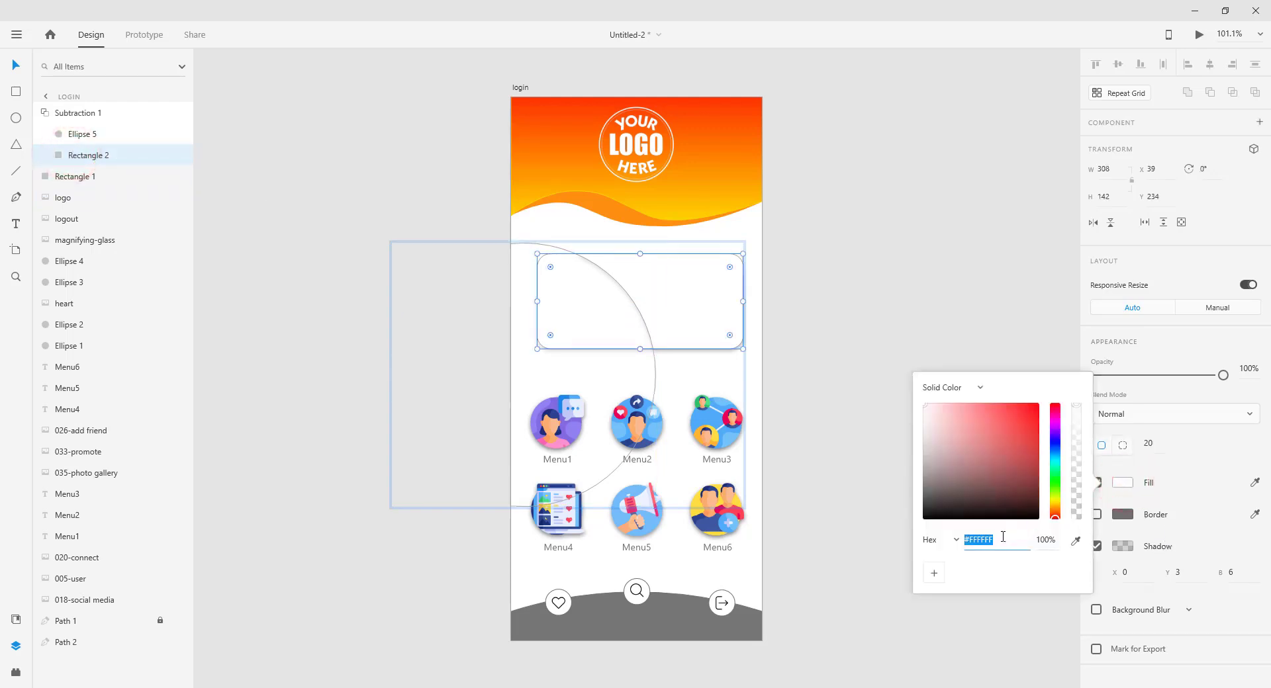
pyautogui.write('#2968f1')
pyautogui.press('Return')
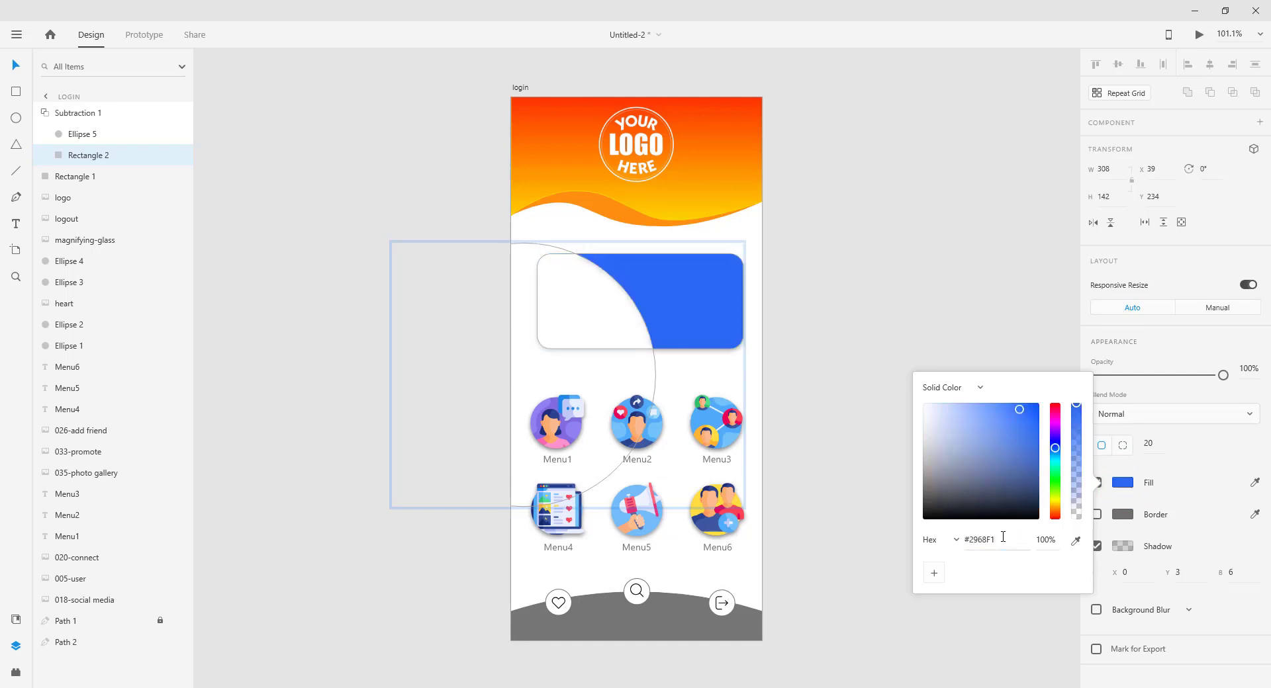
pyautogui.click(824, 306)
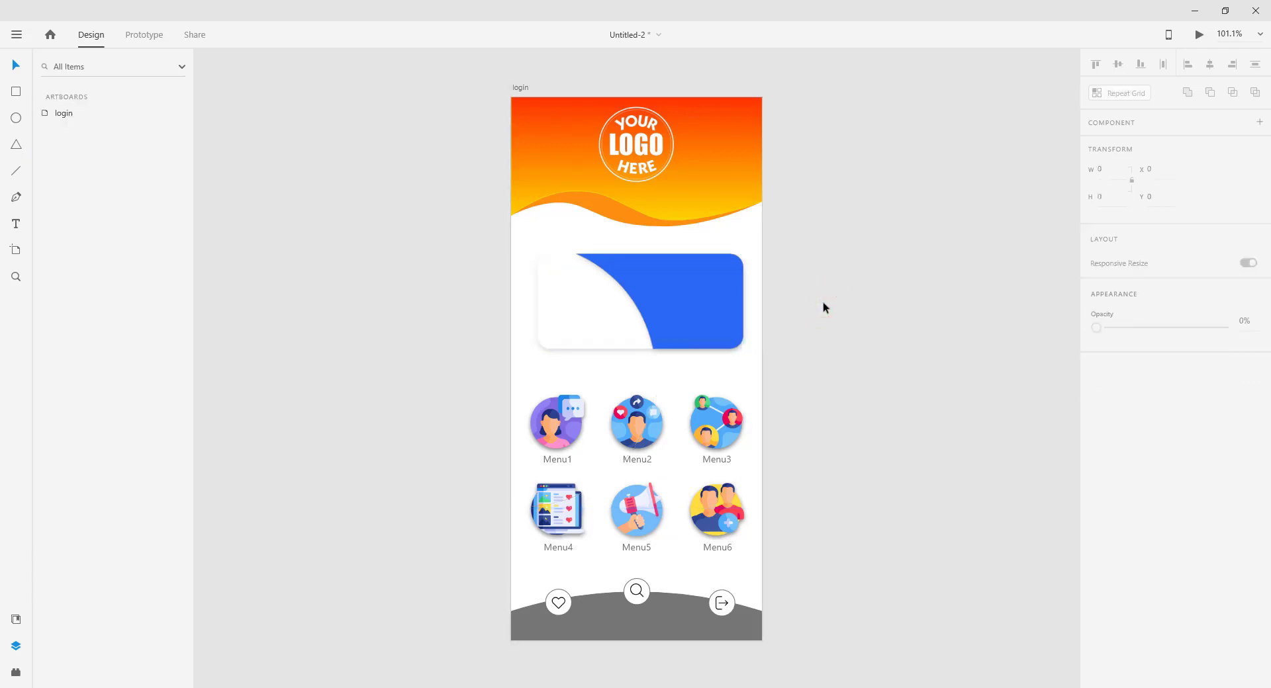
# - Widen the blue subtracted shape toward the right to about 262
pyautogui.click(731, 290)
pyautogui.click(63, 113)
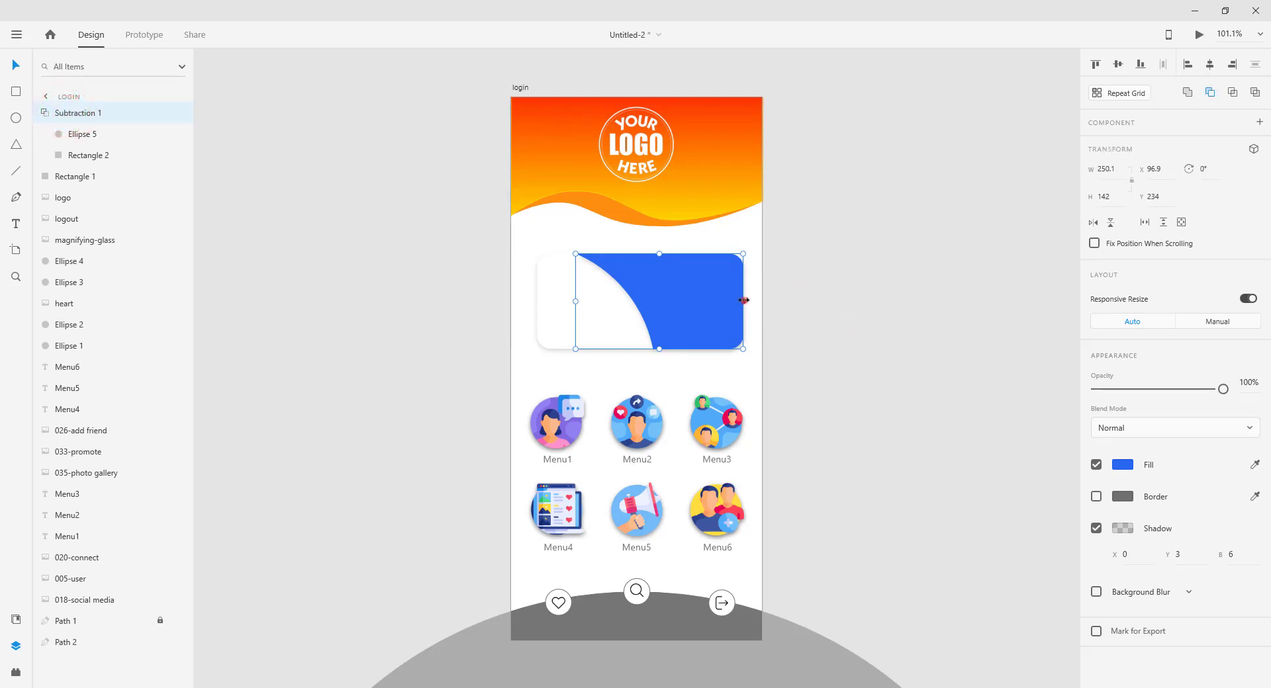
pyautogui.moveTo(744, 300); pyautogui.dragTo(751, 301)
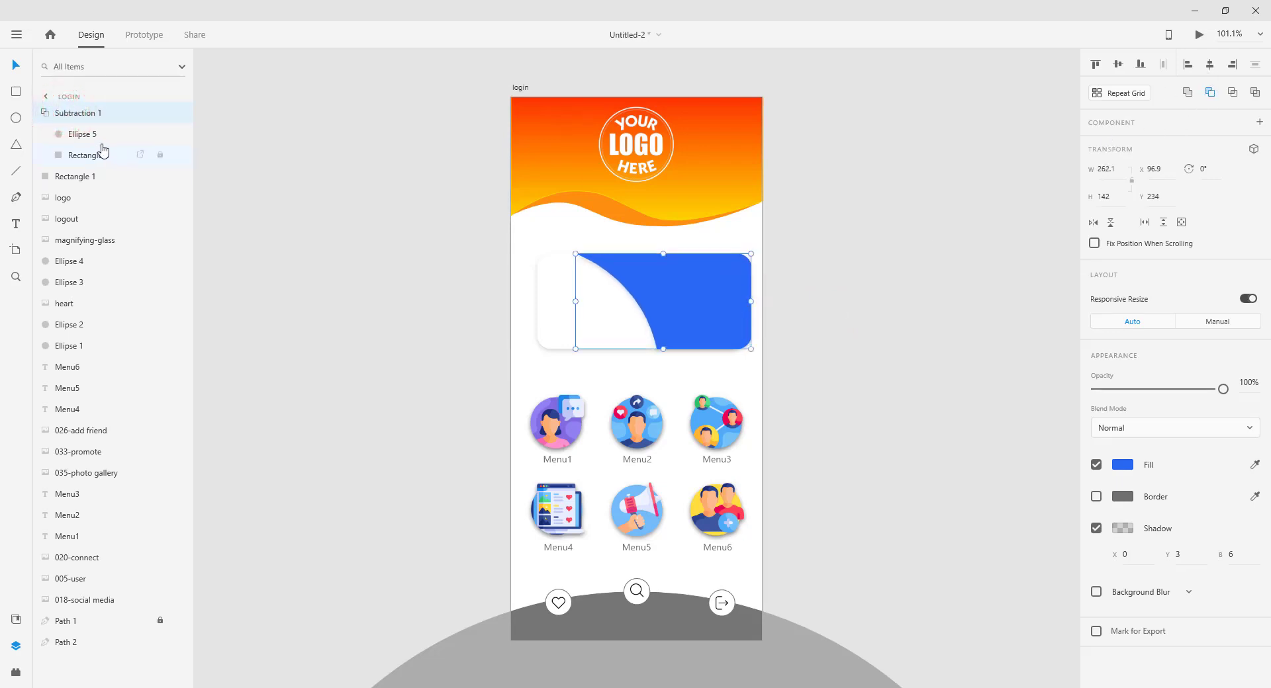
# - Group the blue shape with the white rounded rectangle and stretch the group leftward to a width of about 337
pyautogui.click(66, 117)
pyautogui.click(67, 177)
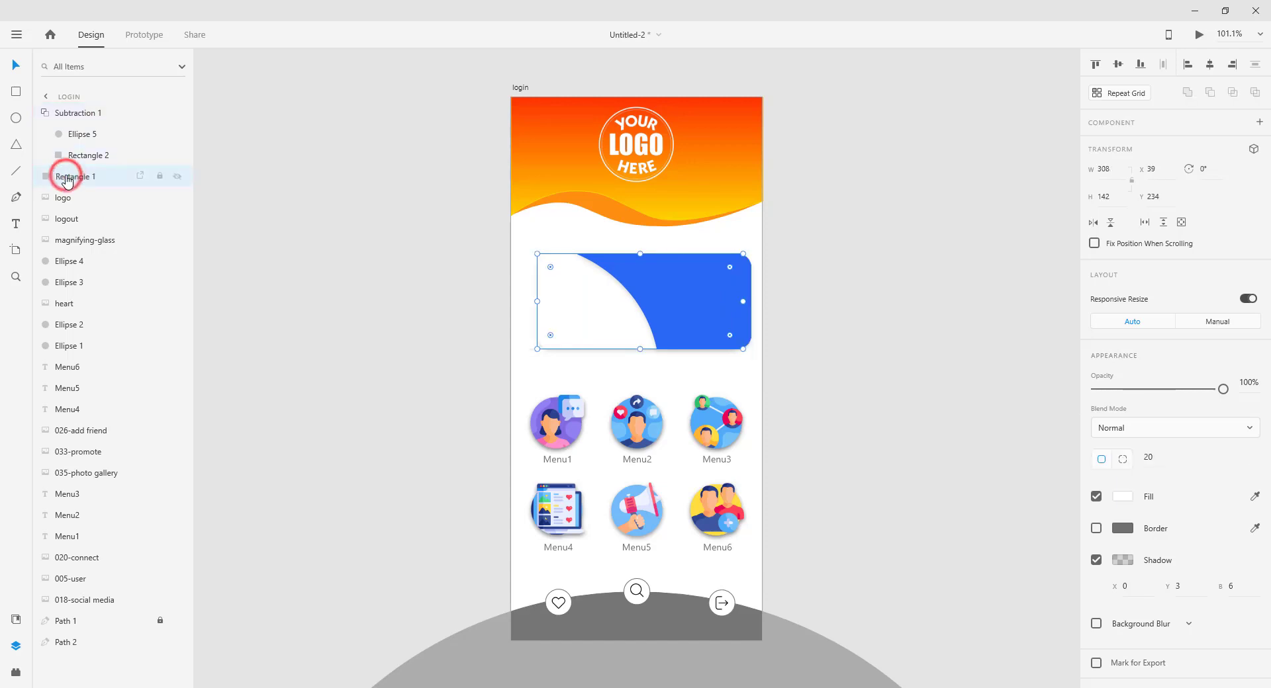
pyautogui.keyDown('shift'); pyautogui.click(70, 114); pyautogui.keyUp('shift')
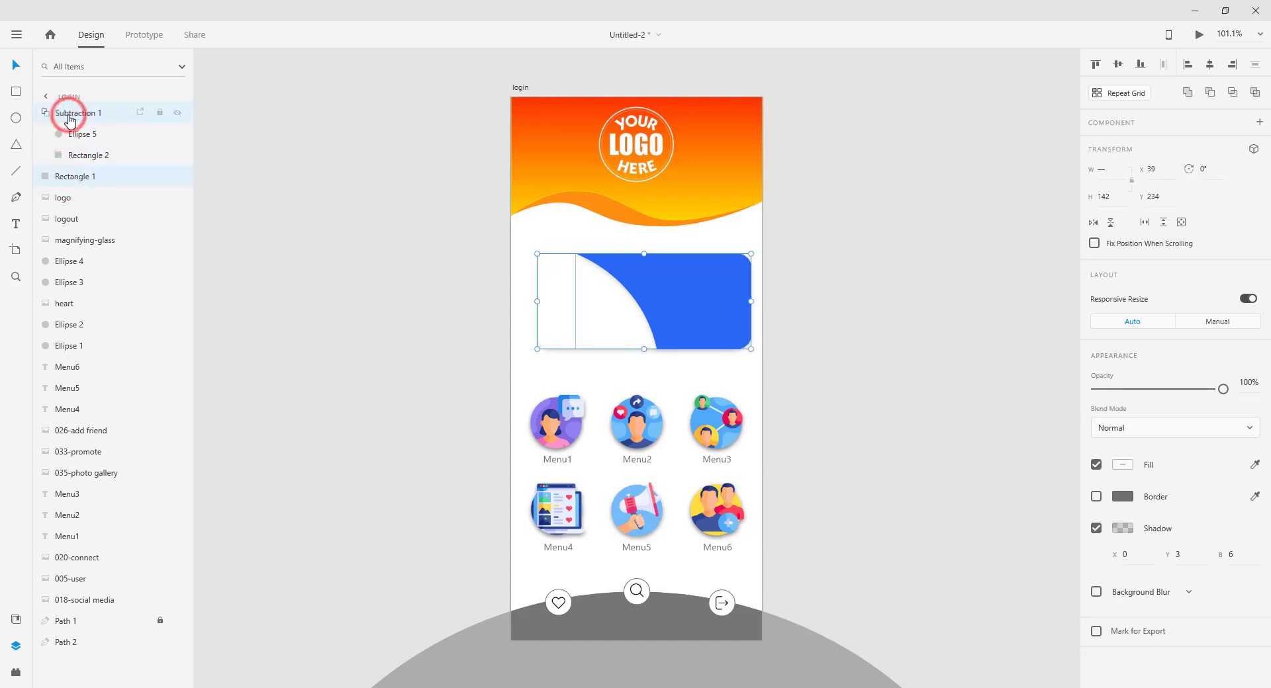
pyautogui.rightClick(69, 113)
pyautogui.click(118, 320)
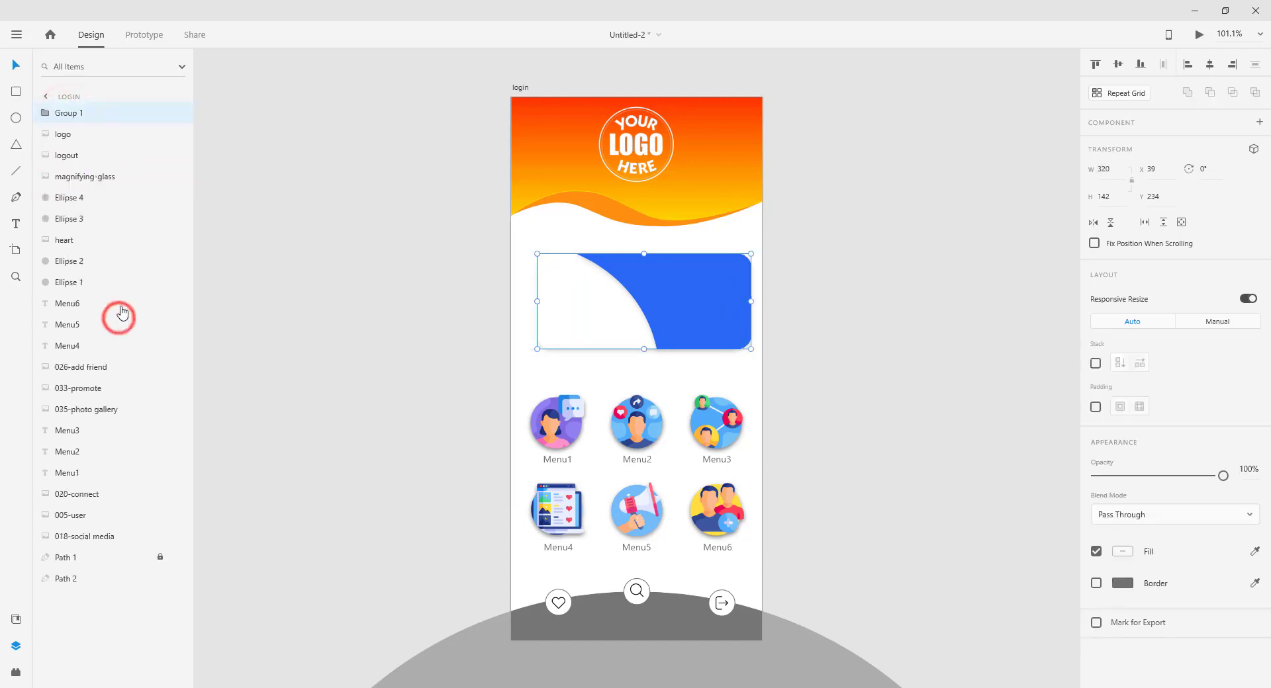
pyautogui.moveTo(537, 301); pyautogui.dragTo(525, 302)
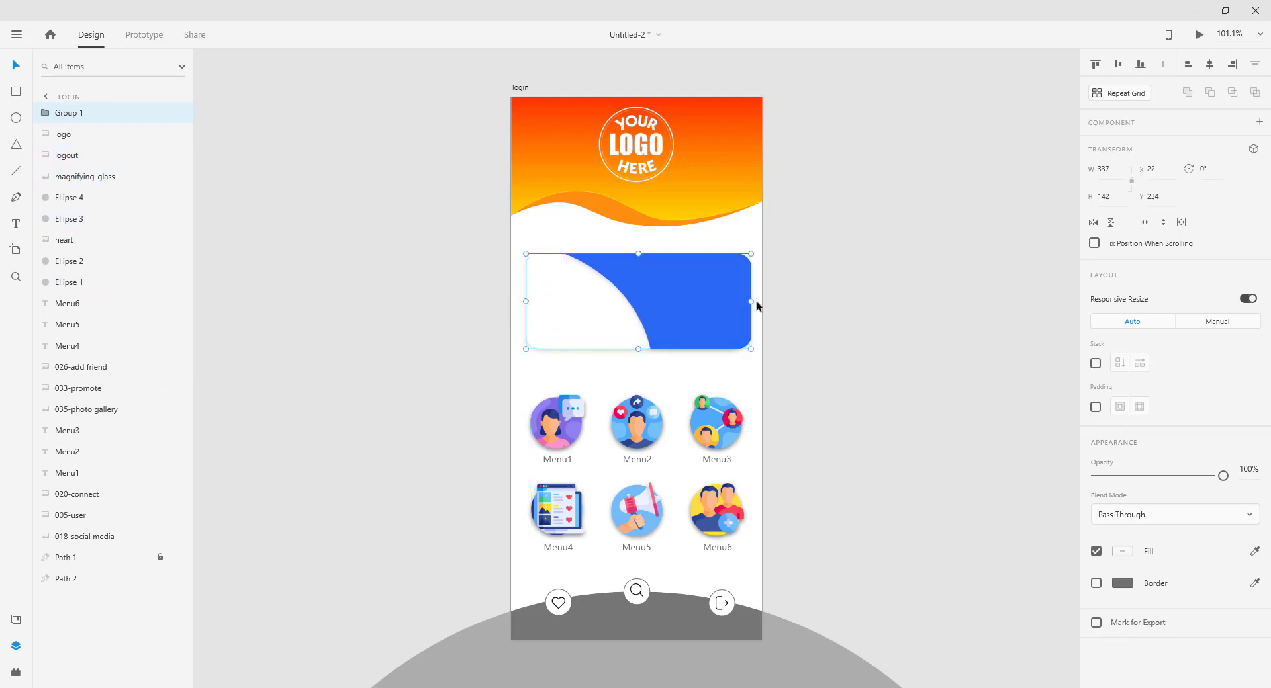
# - Narrow the blue shape inside the group from its left side to a width of about 221
pyautogui.doubleClick(48, 117)
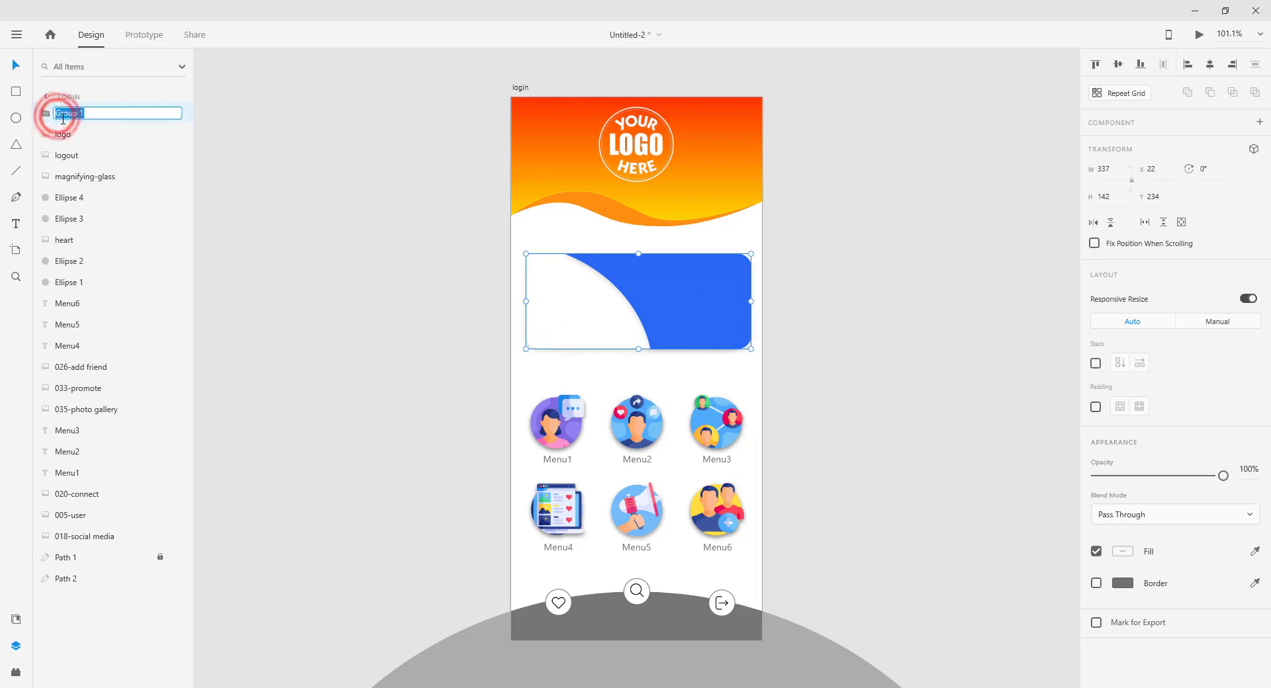
pyautogui.click(46, 114)
pyautogui.click(86, 134)
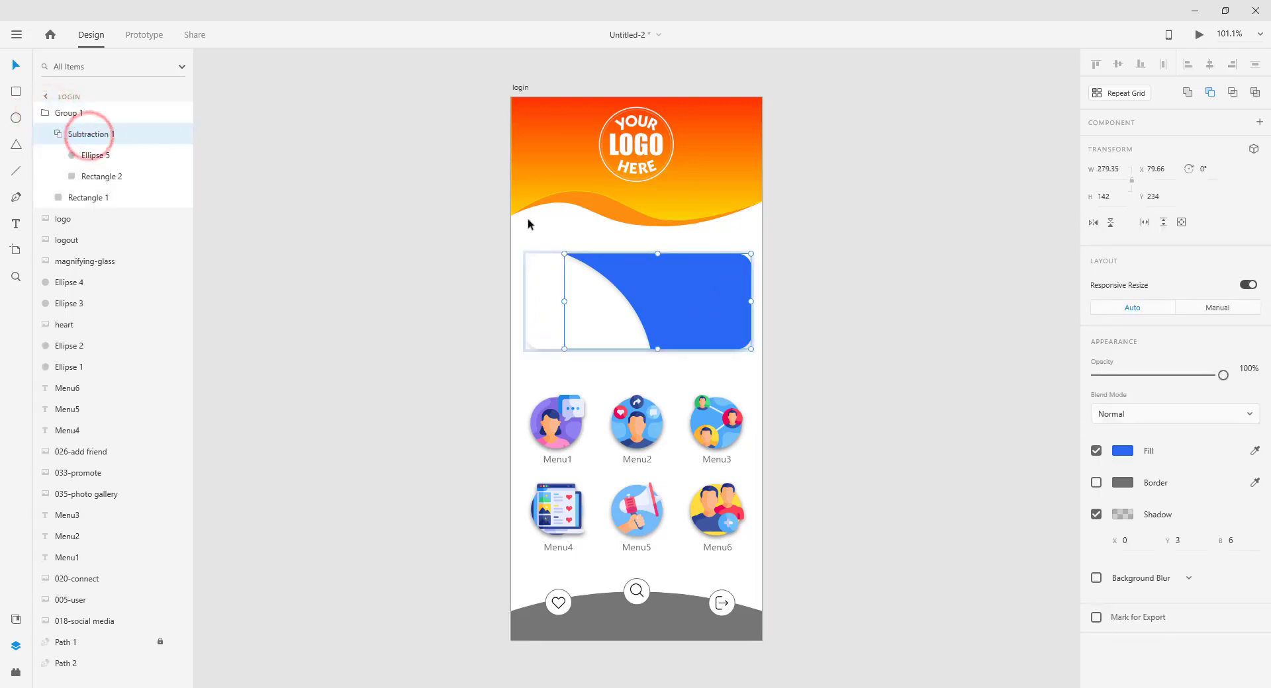
pyautogui.moveTo(564, 301); pyautogui.dragTo(603, 301)
pyautogui.click(867, 319)
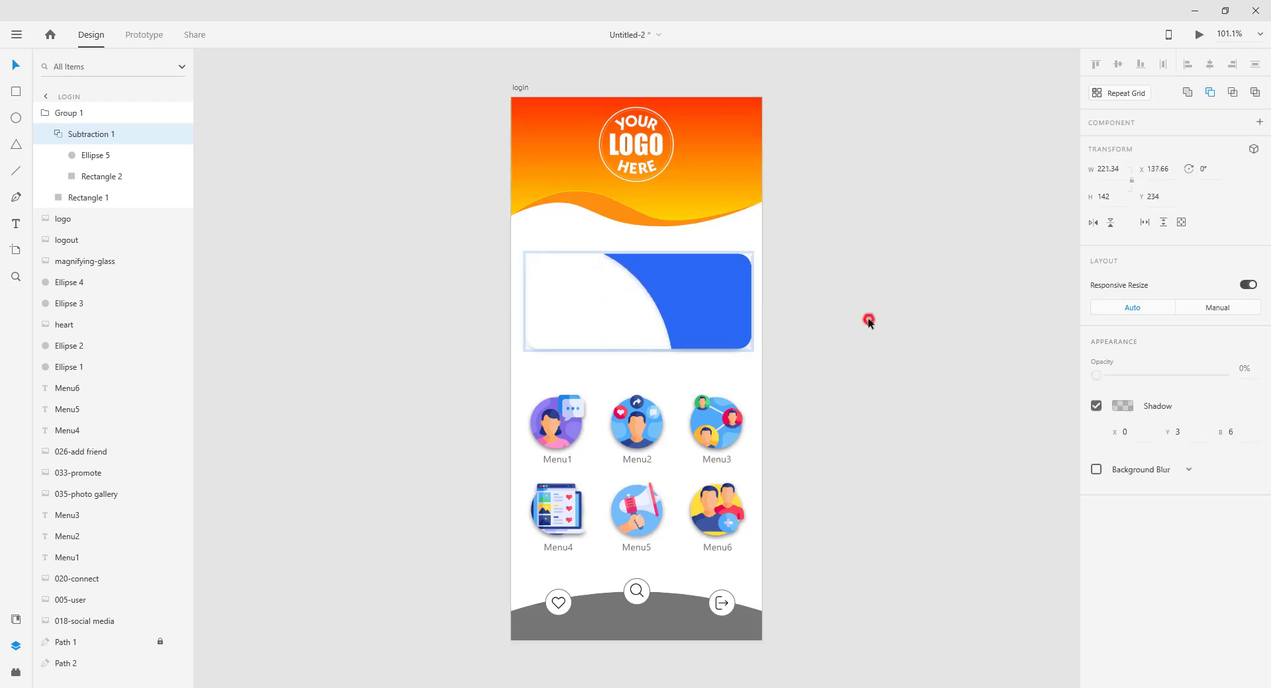
# - Center the blue-and-white card group horizontally on the login artboard
pyautogui.click(62, 112)
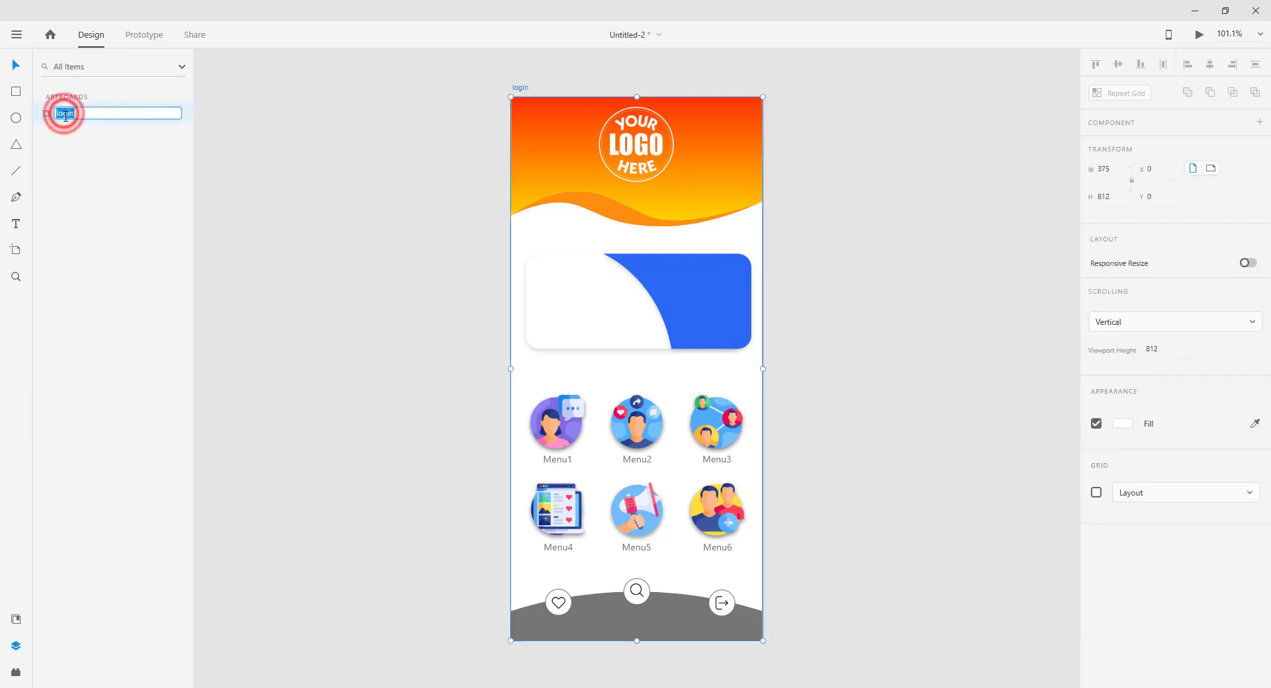
pyautogui.doubleClick(49, 114)
pyautogui.click(67, 114)
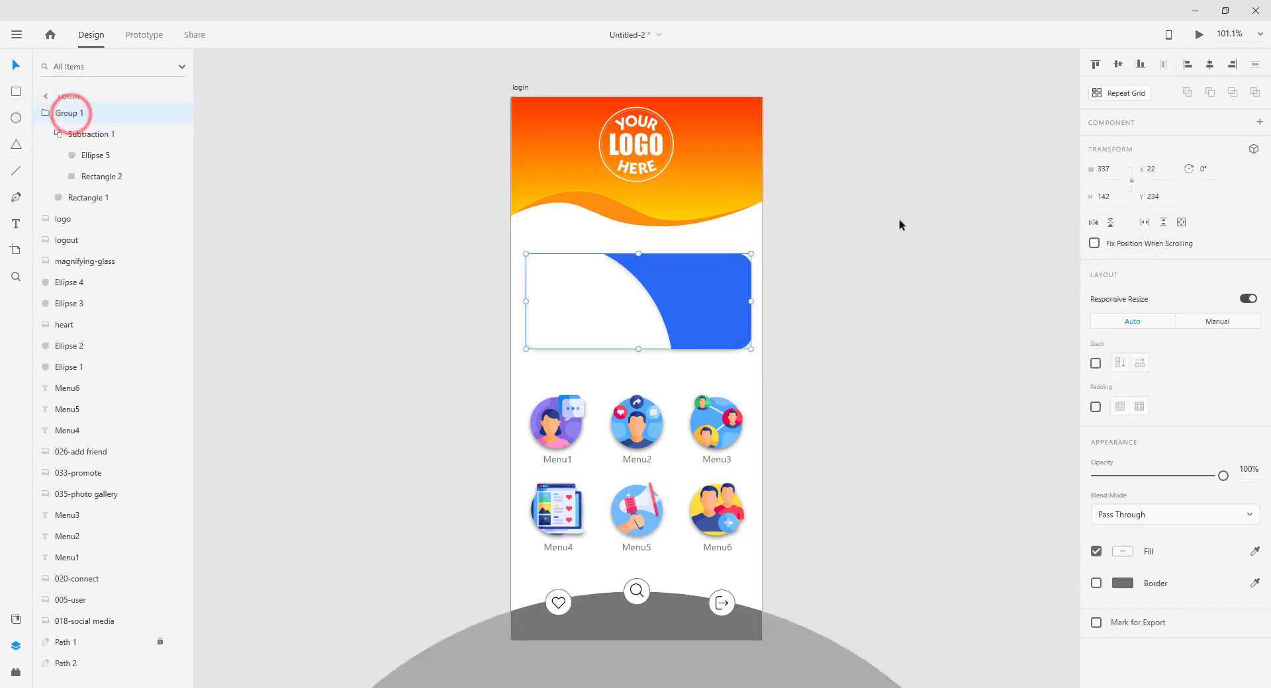
pyautogui.click(1210, 64)
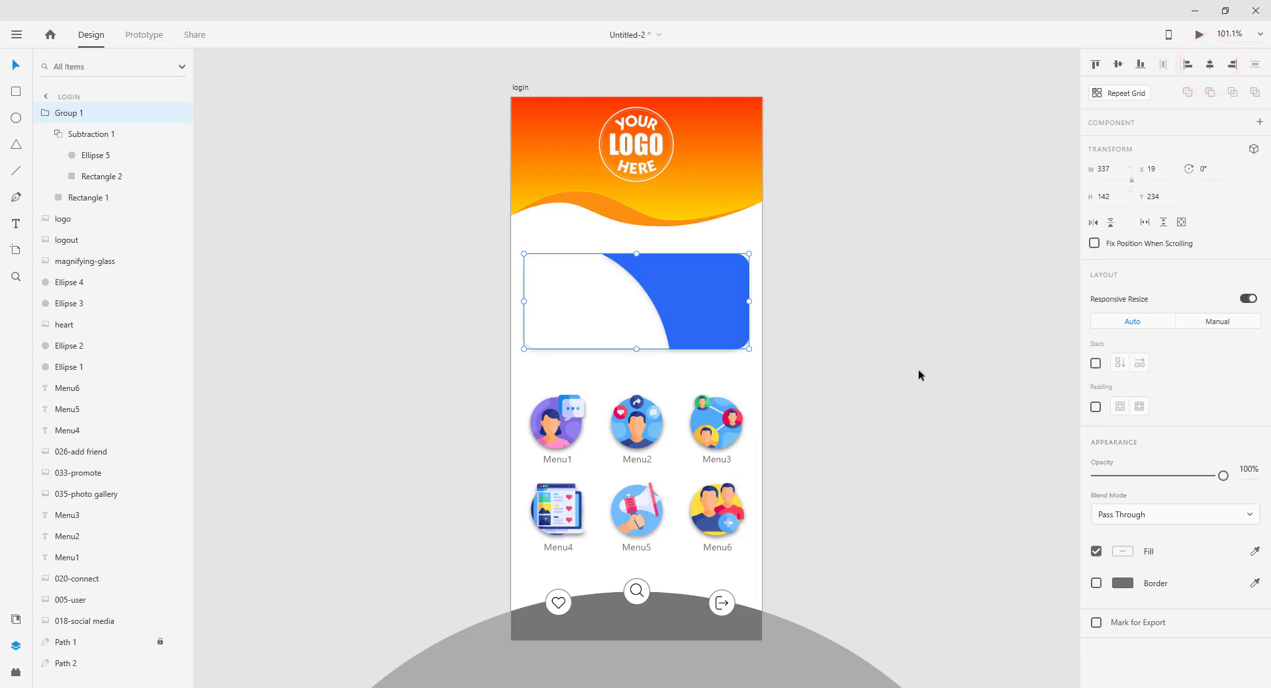
# - Add the text "You Can Learn Easily" on the blue part of the card and fill it with white (#FFFFFF)
pyautogui.click(14, 225)
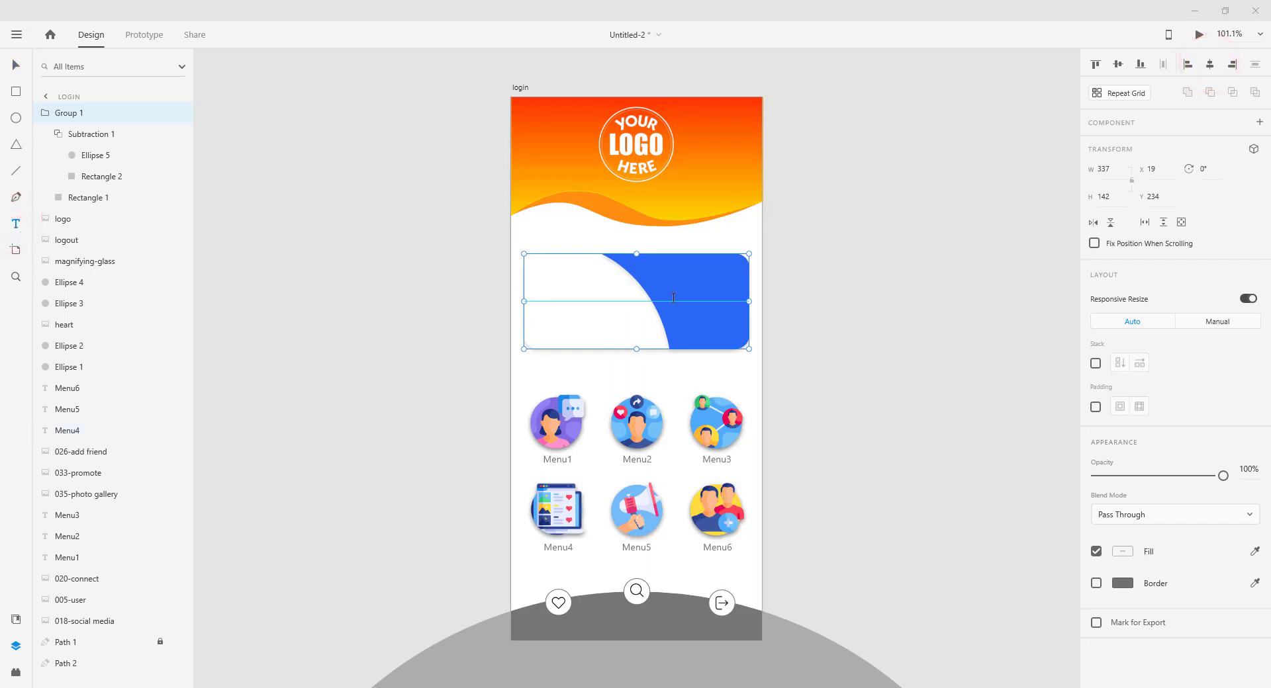
pyautogui.click(664, 275)
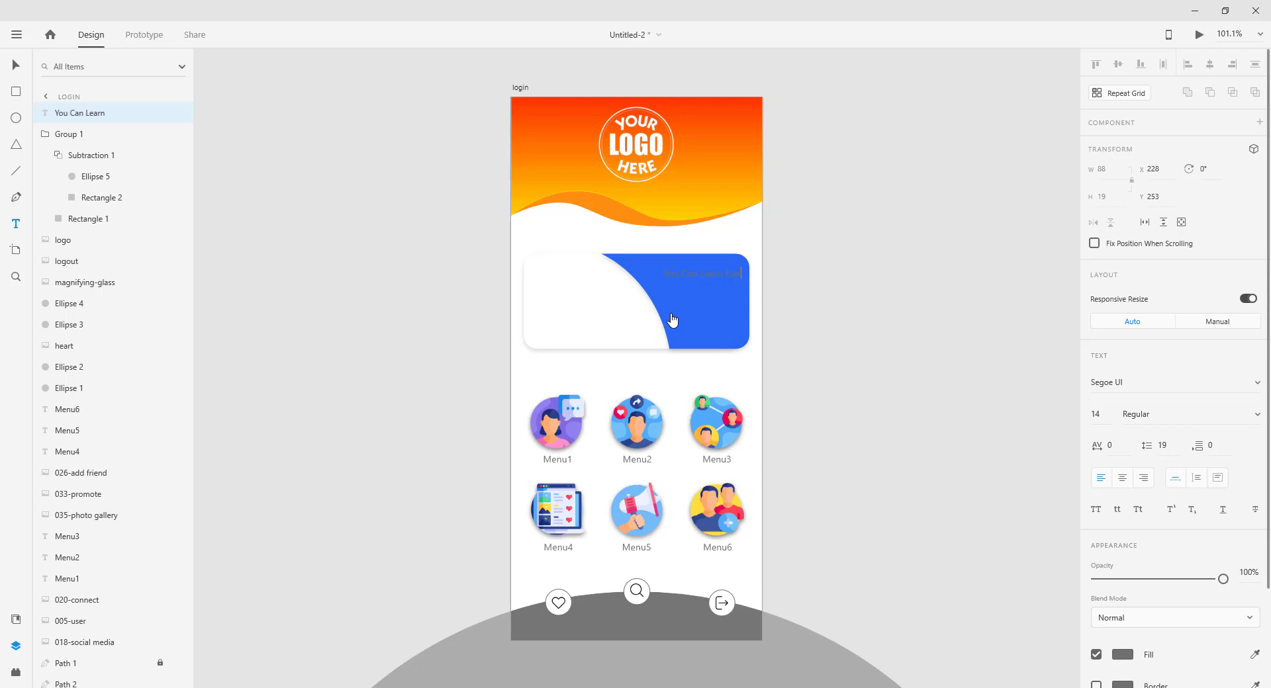
pyautogui.click(664, 273)
pyautogui.keyDown('shift'); pyautogui.click(748, 274); pyautogui.keyUp('shift')
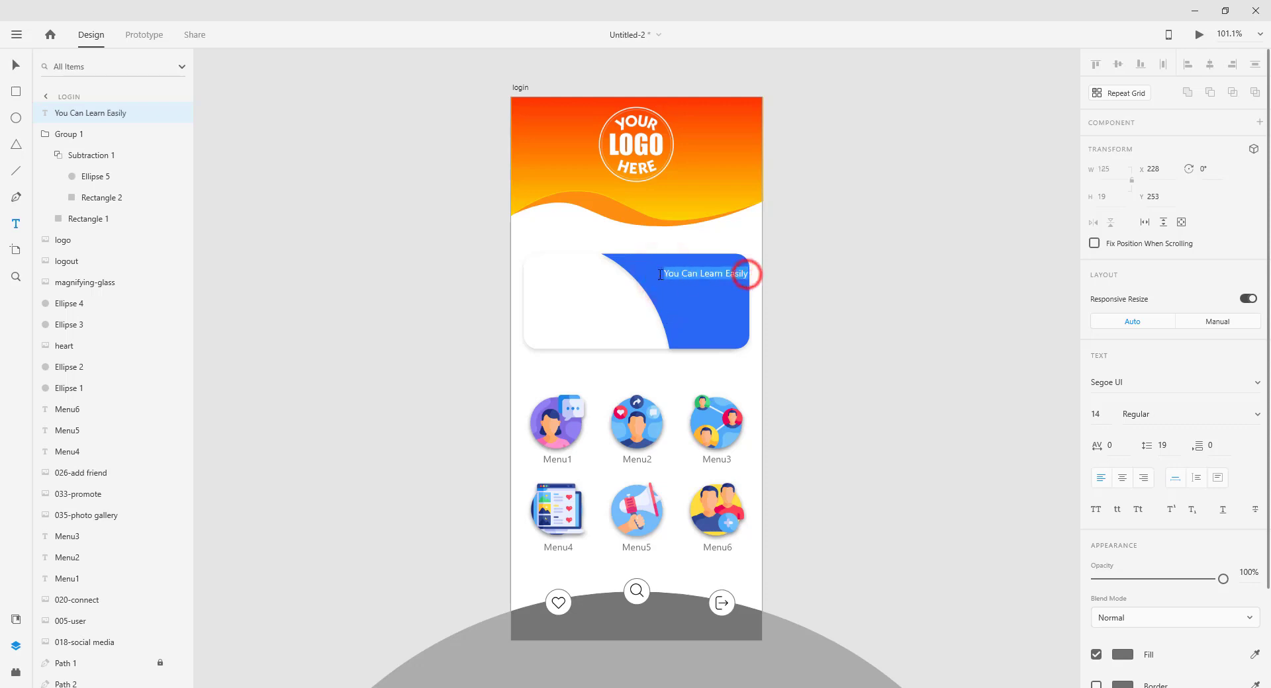
pyautogui.click(1122, 655)
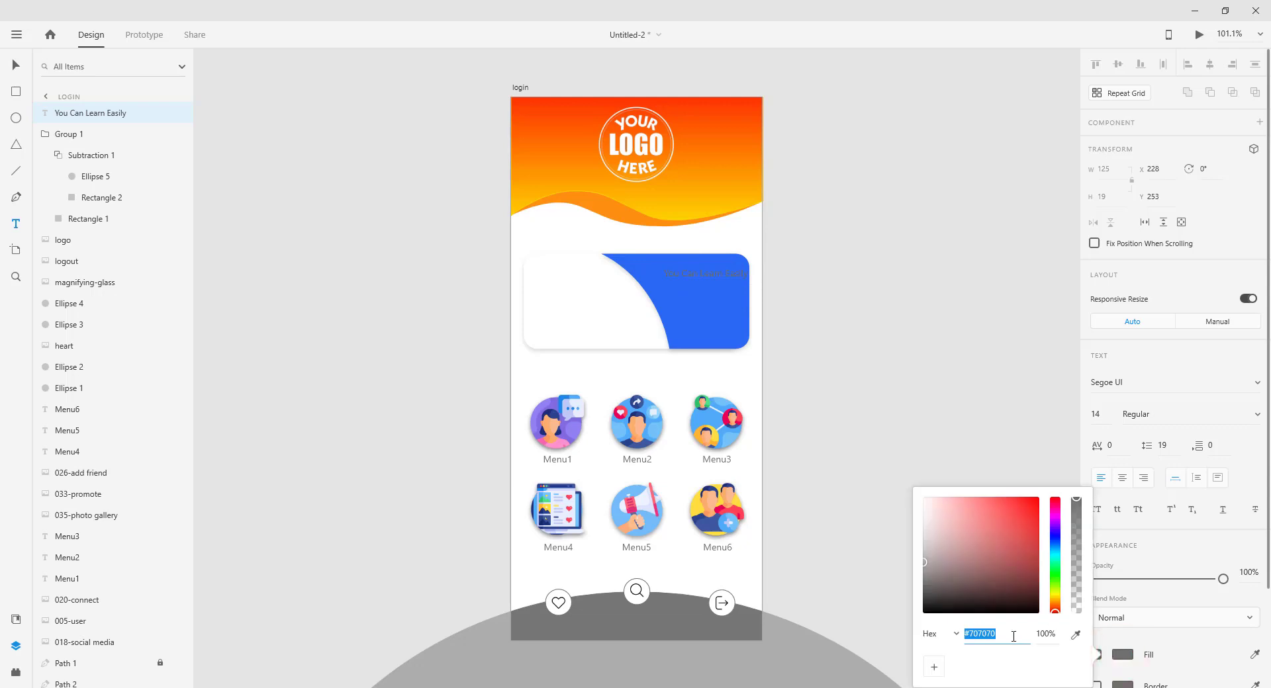
pyautogui.moveTo(1010, 637); pyautogui.dragTo(971, 636)
pyautogui.press('Return')
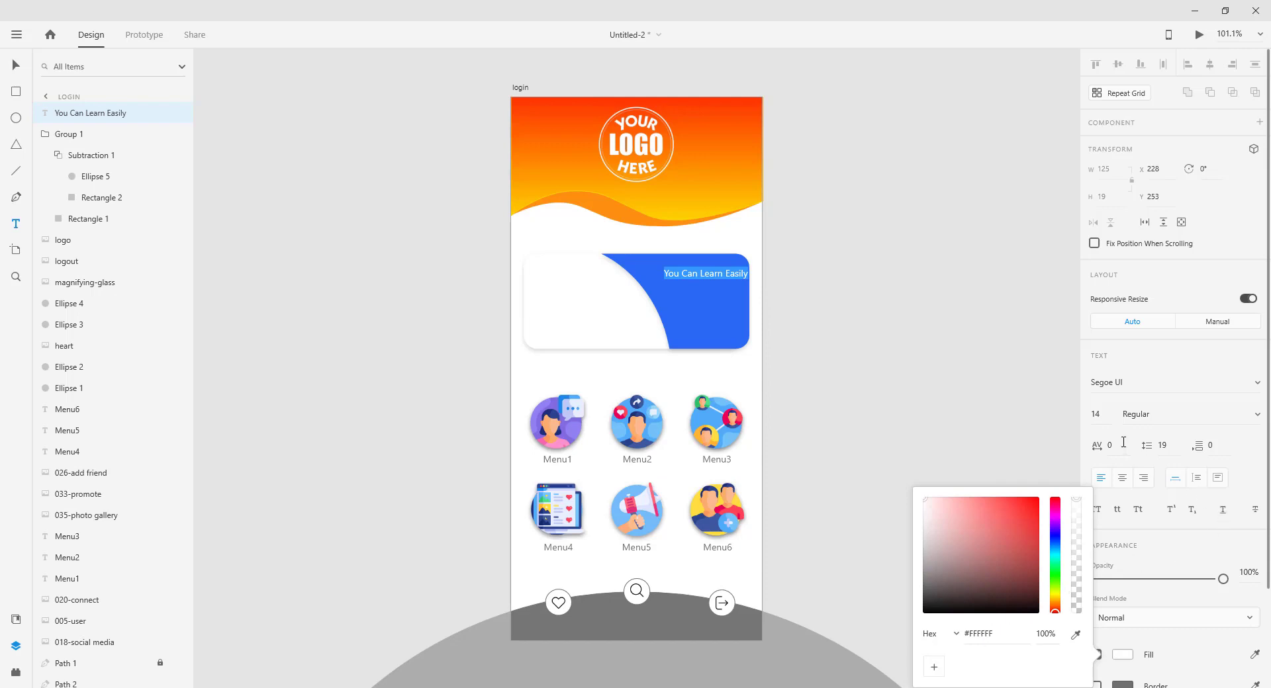
# - Set the "You Can Learn Easily" text to the Bold font weight
pyautogui.click(1098, 417)
pyautogui.click(1196, 417)
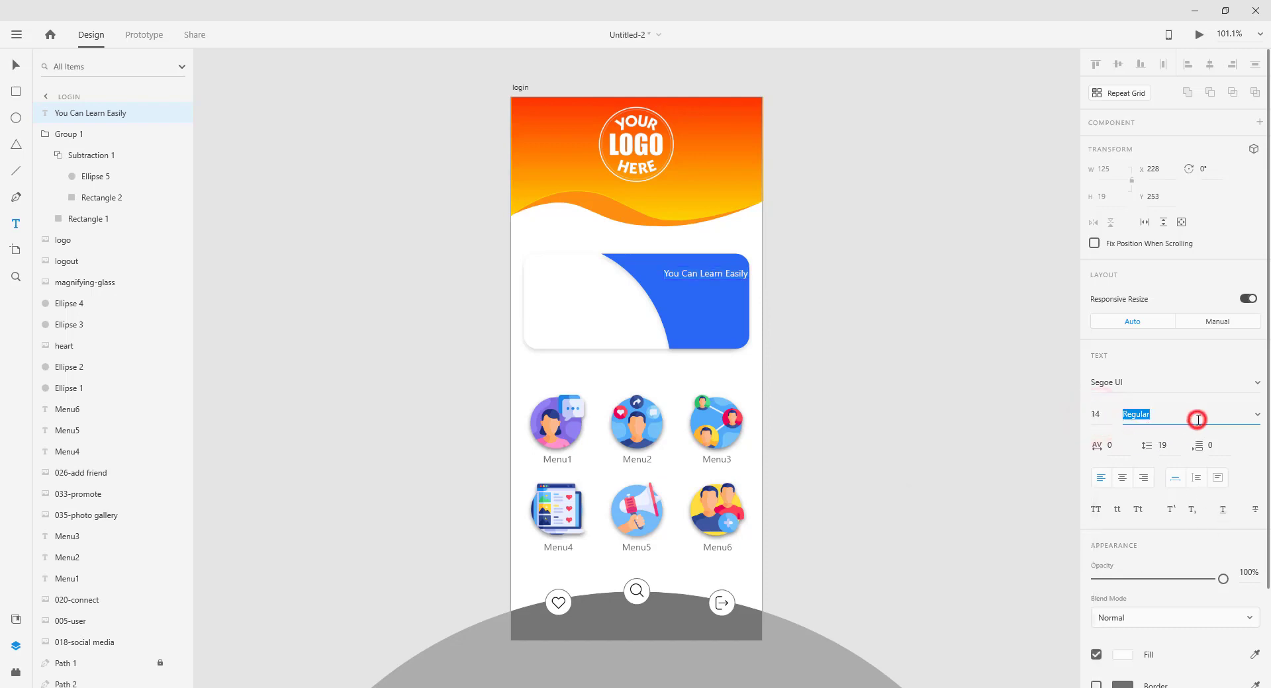
pyautogui.click(1253, 415)
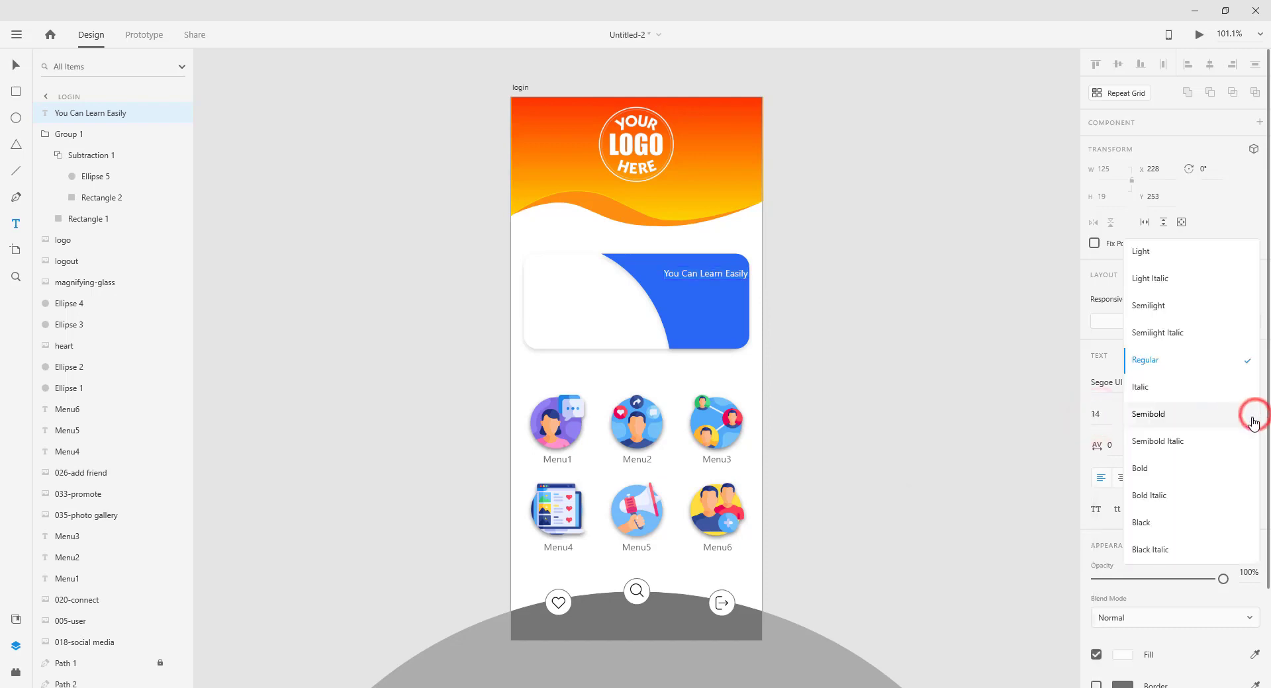
pyautogui.click(1185, 472)
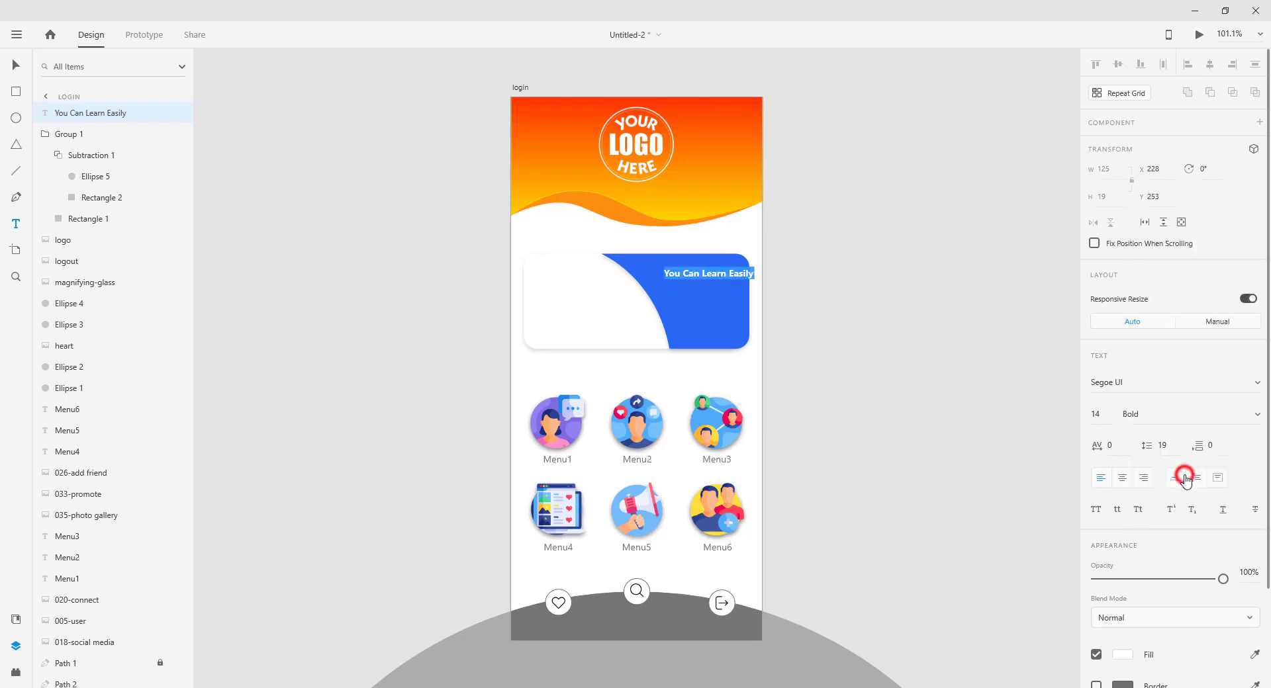
# - Set the "You Can Learn Easily" text size to 18 and shift the text left to about X 182
pyautogui.click(1099, 412)
pyautogui.write('18')
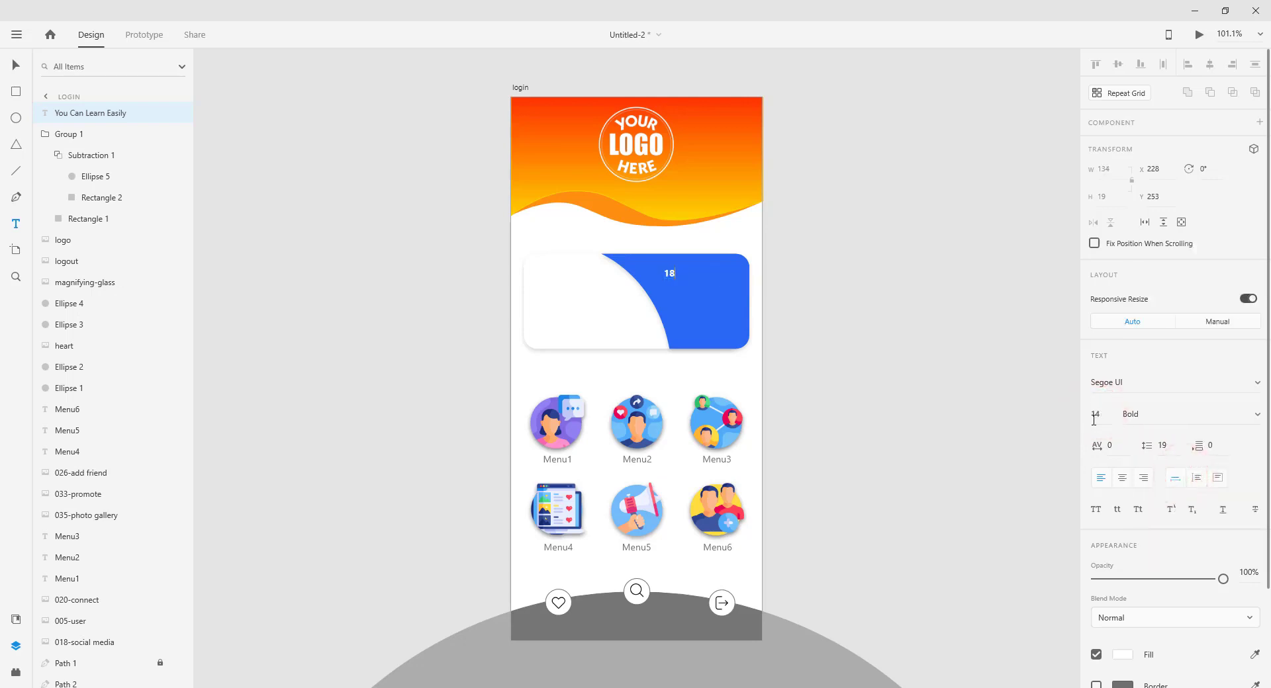
pyautogui.hotkey('ctrl', 'z')
pyautogui.click(1099, 416)
pyautogui.write('18')
pyautogui.press('Return')
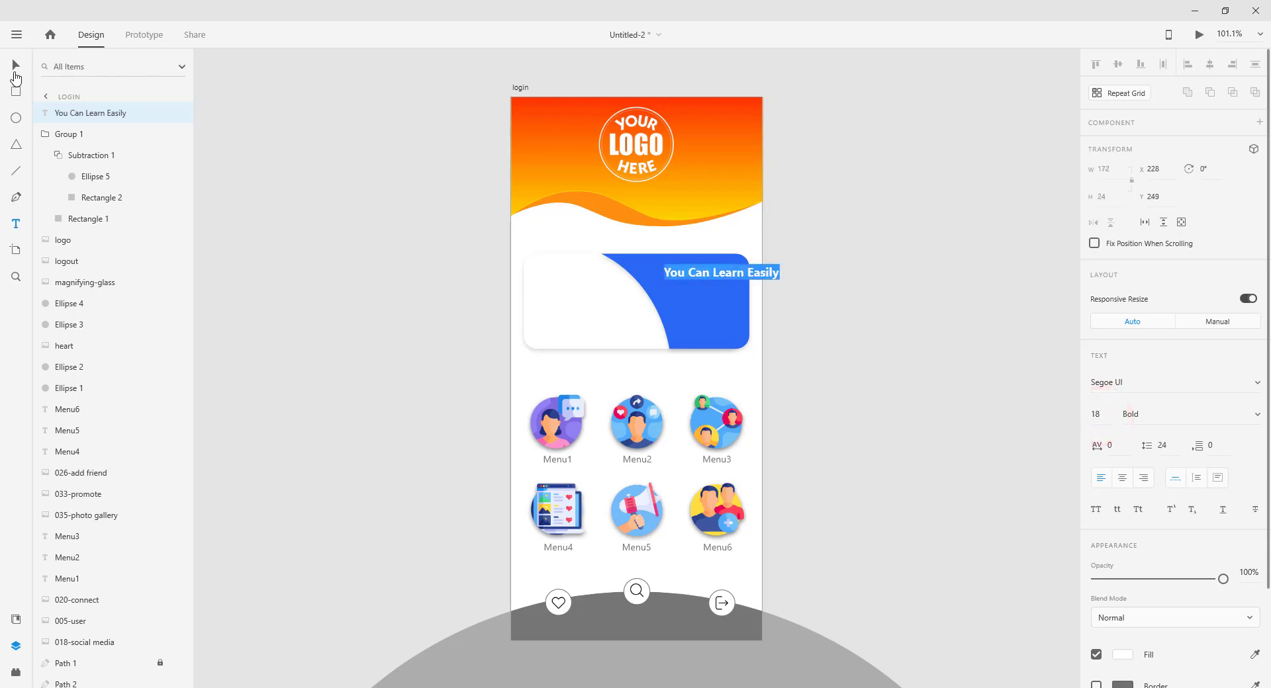
pyautogui.click(16, 64)
pyautogui.moveTo(704, 272); pyautogui.dragTo(675, 274)
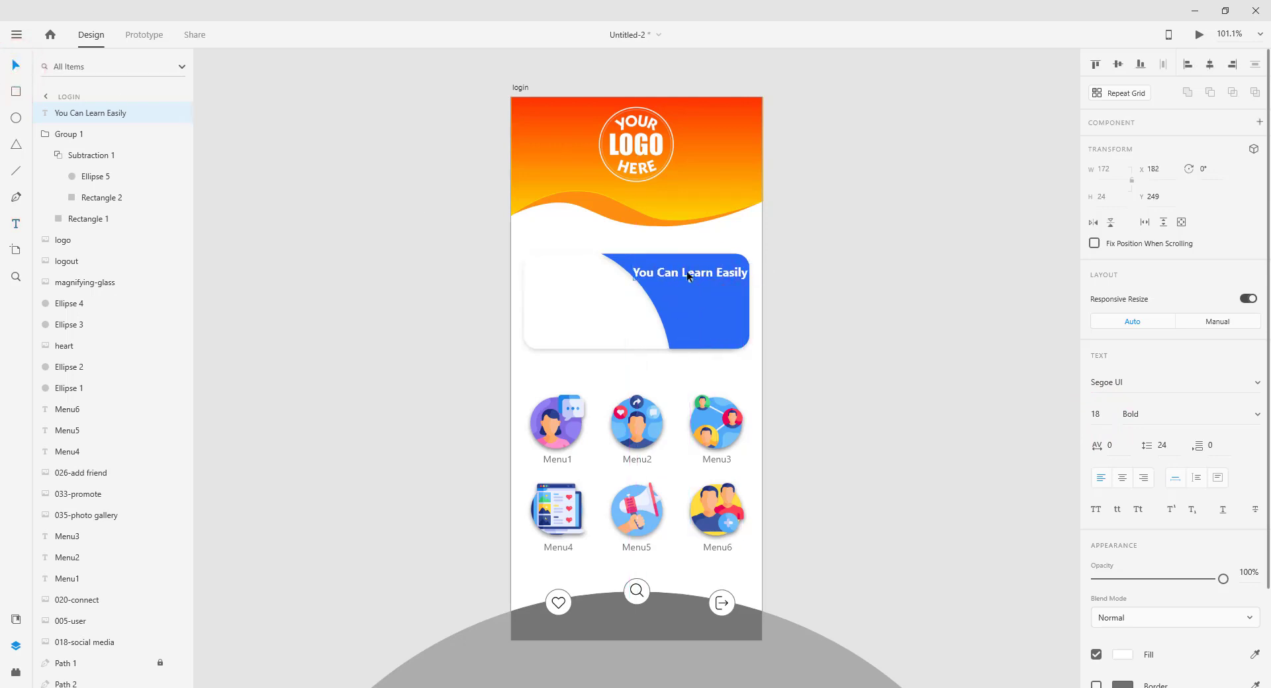
# - Set the "You Can Learn Easily" text size to 16 and move it to about X 194, Y 257 on the blue area
pyautogui.doubleClick(675, 273)
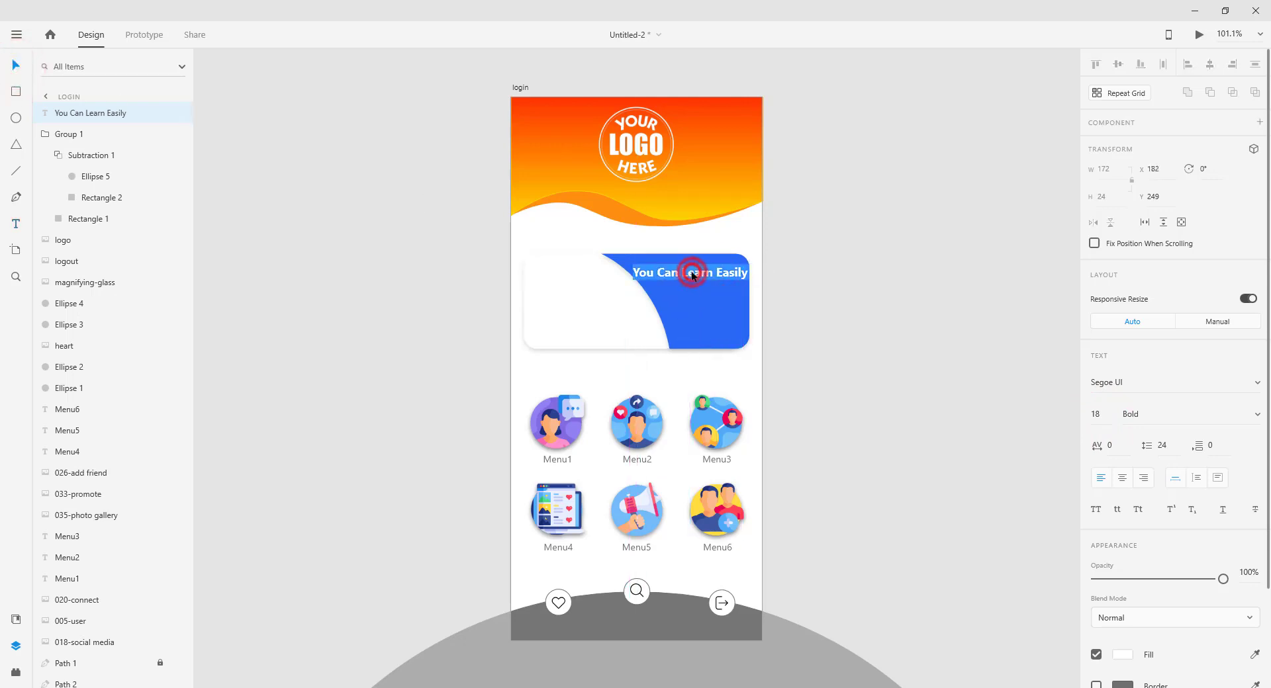
pyautogui.click(1096, 413)
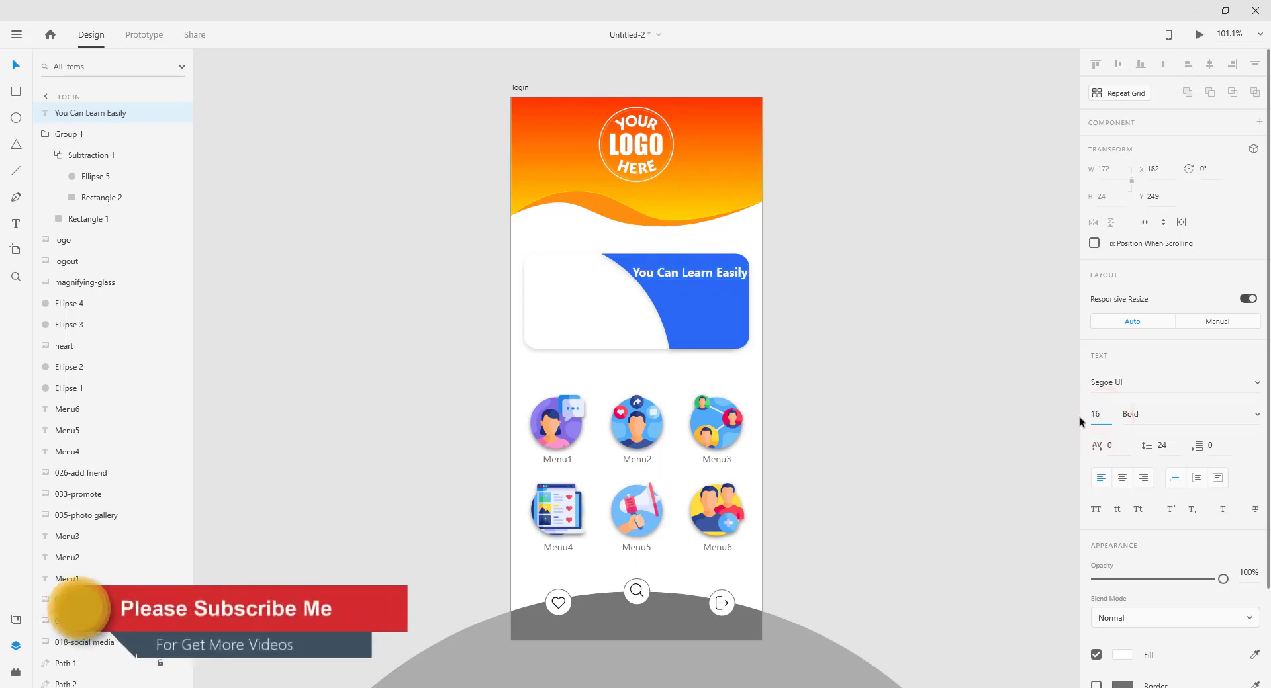
pyautogui.press('Return')
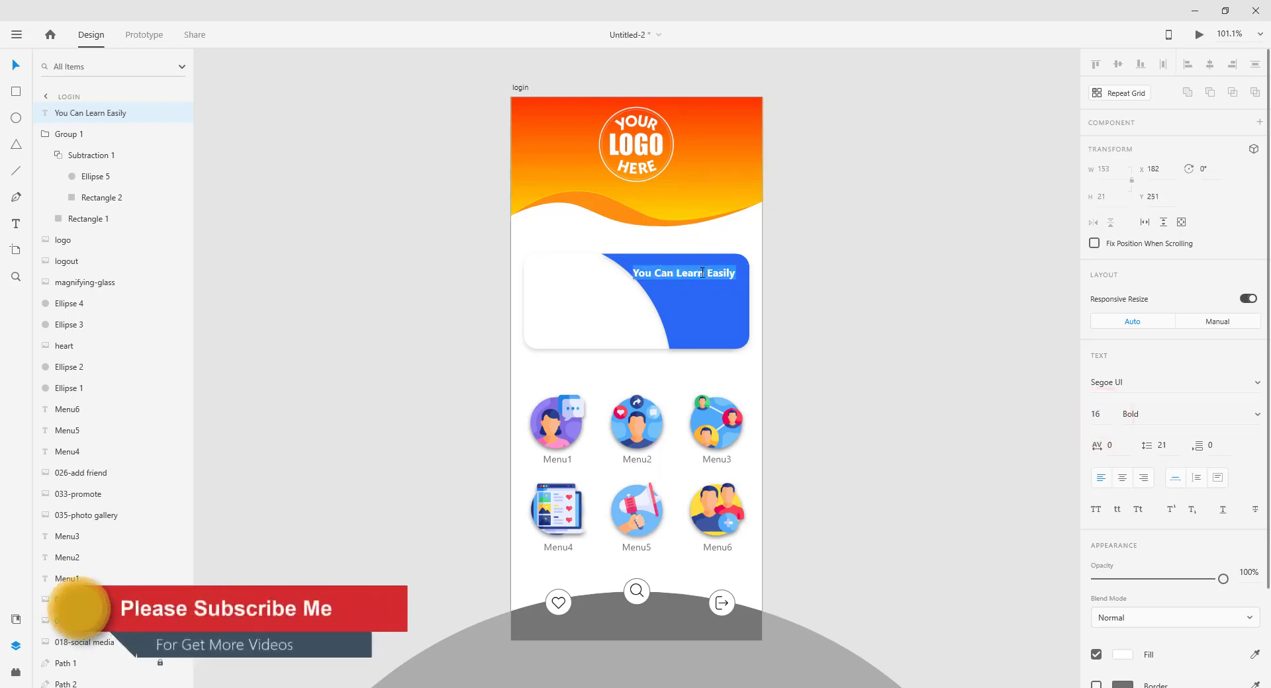
pyautogui.click(16, 64)
pyautogui.moveTo(688, 275)
pyautogui.mouseDown()
pyautogui.moveTo(717, 284)
pyautogui.moveTo(703, 281)
pyautogui.mouseUp()
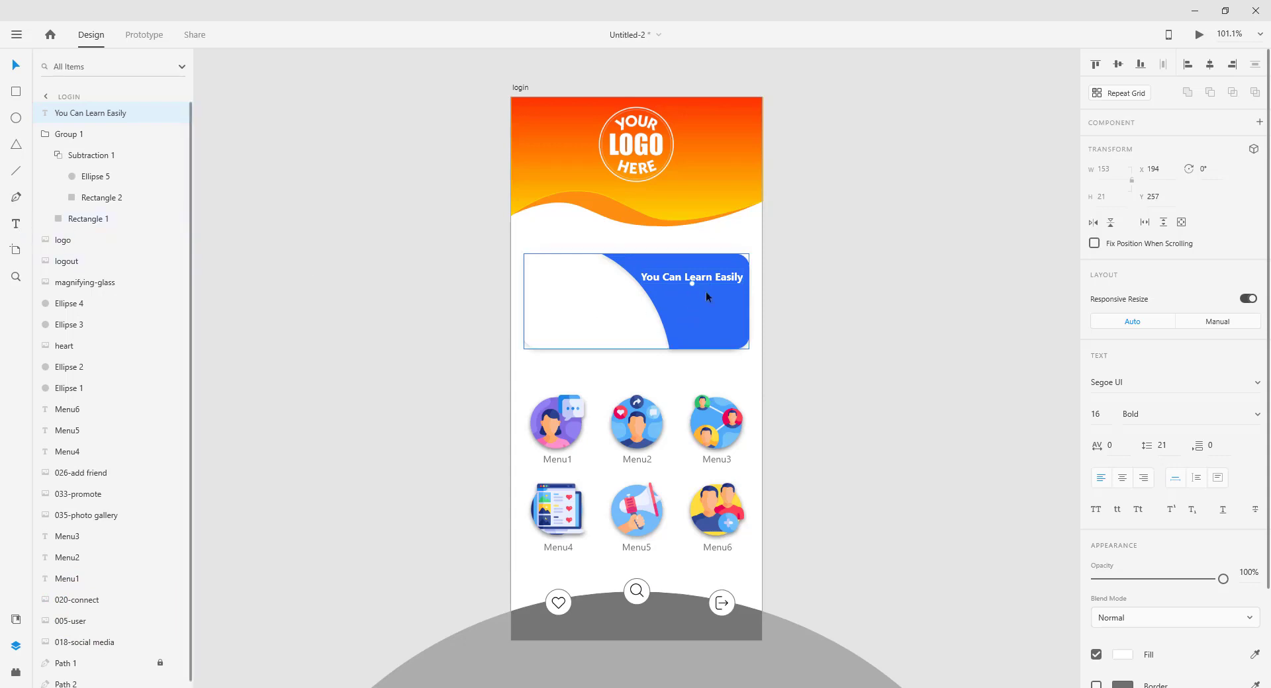
# - Duplicate the "You Can Learn Easily" text and place the copy below the original at about Y 310
pyautogui.rightClick(715, 278)
pyautogui.click(760, 78)
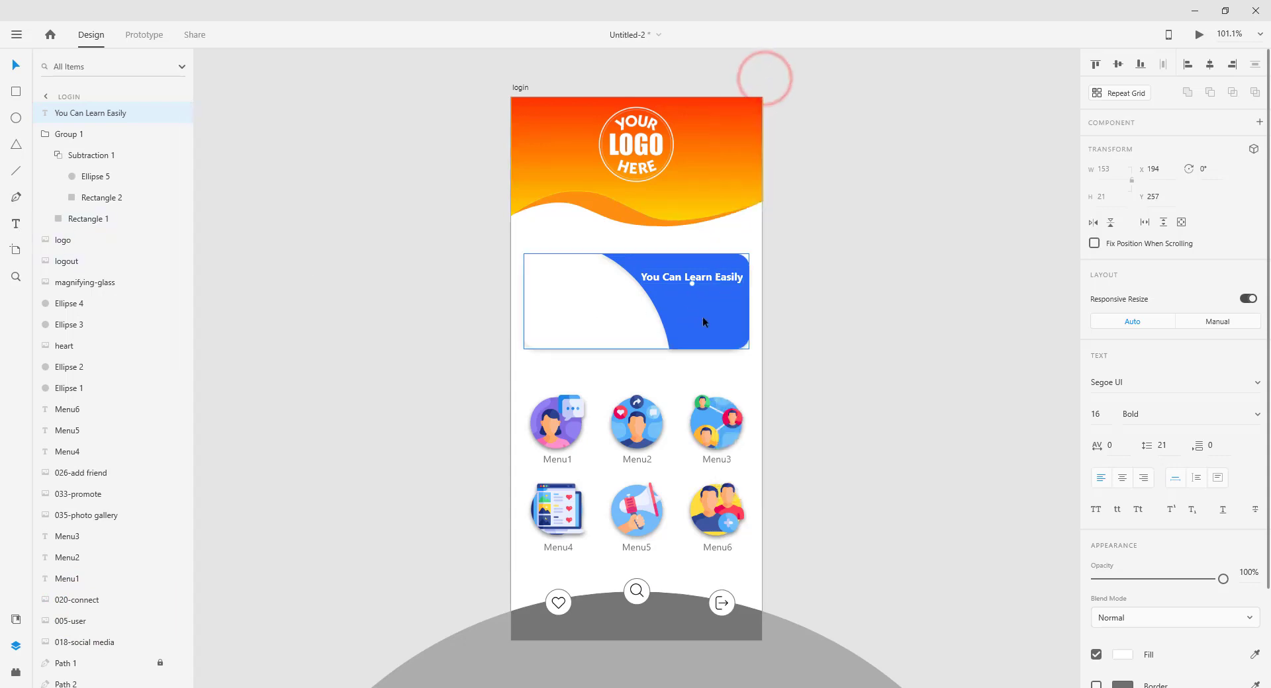
pyautogui.rightClick(706, 284)
pyautogui.click(745, 117)
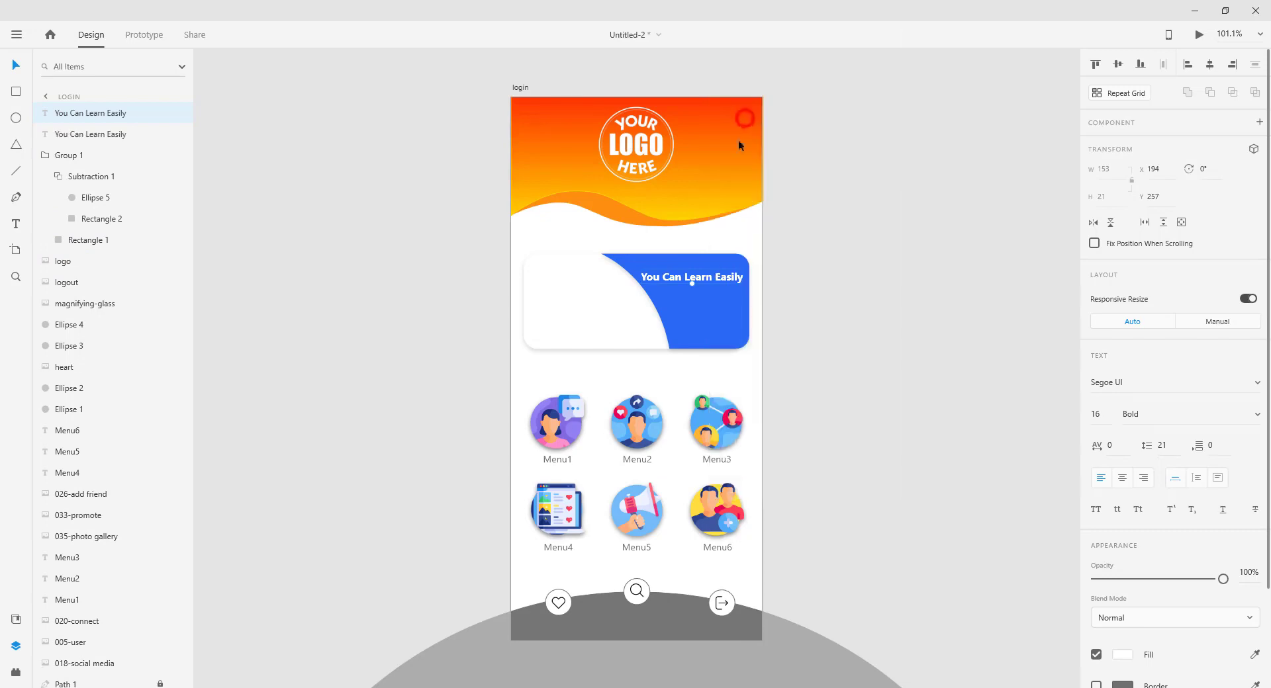
pyautogui.moveTo(717, 283); pyautogui.dragTo(719, 317)
# - Replace the wording of the duplicated text with "Ui Lover"
pyautogui.doubleClick(718, 314)
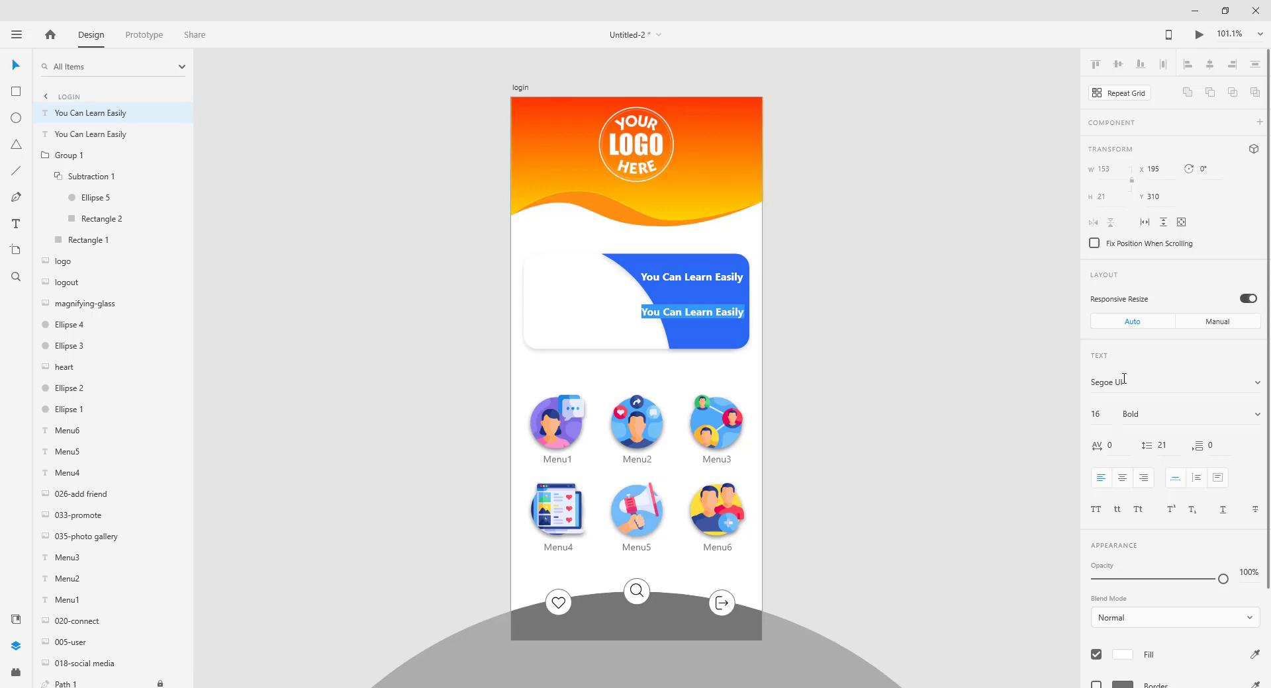
pyautogui.moveTo(745, 313); pyautogui.dragTo(575, 313)
pyautogui.press('BackSpace')
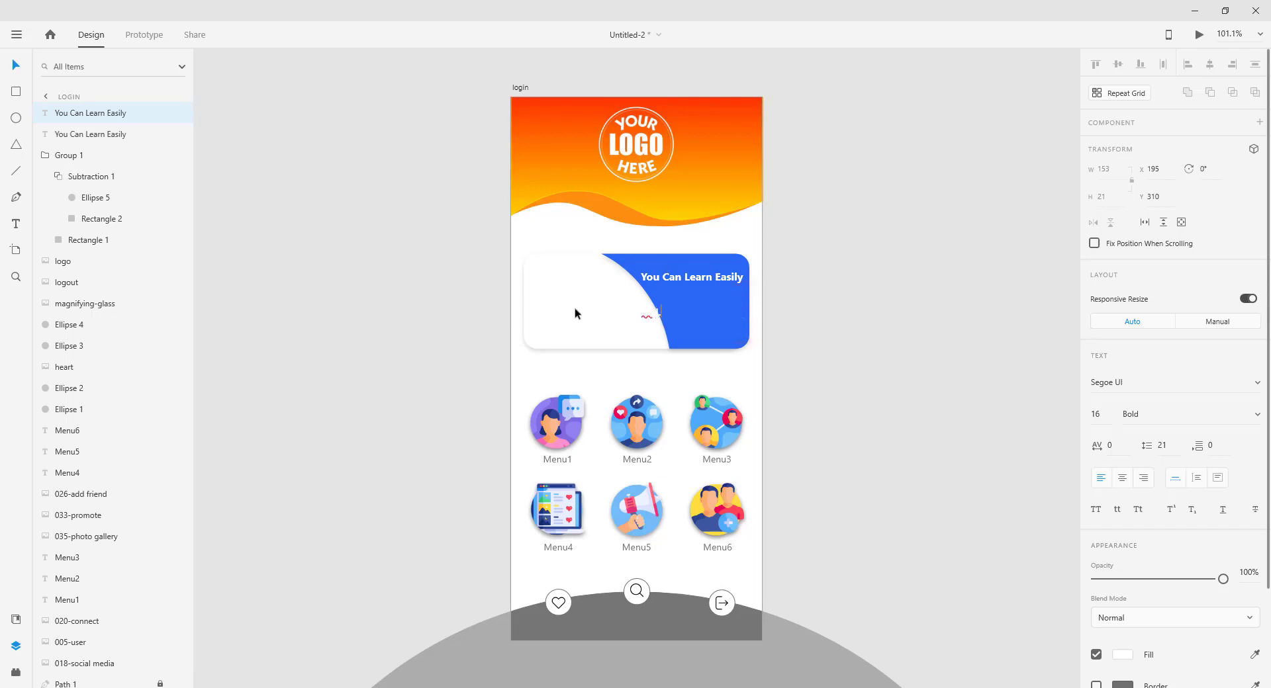
pyautogui.write('Ui Lover')
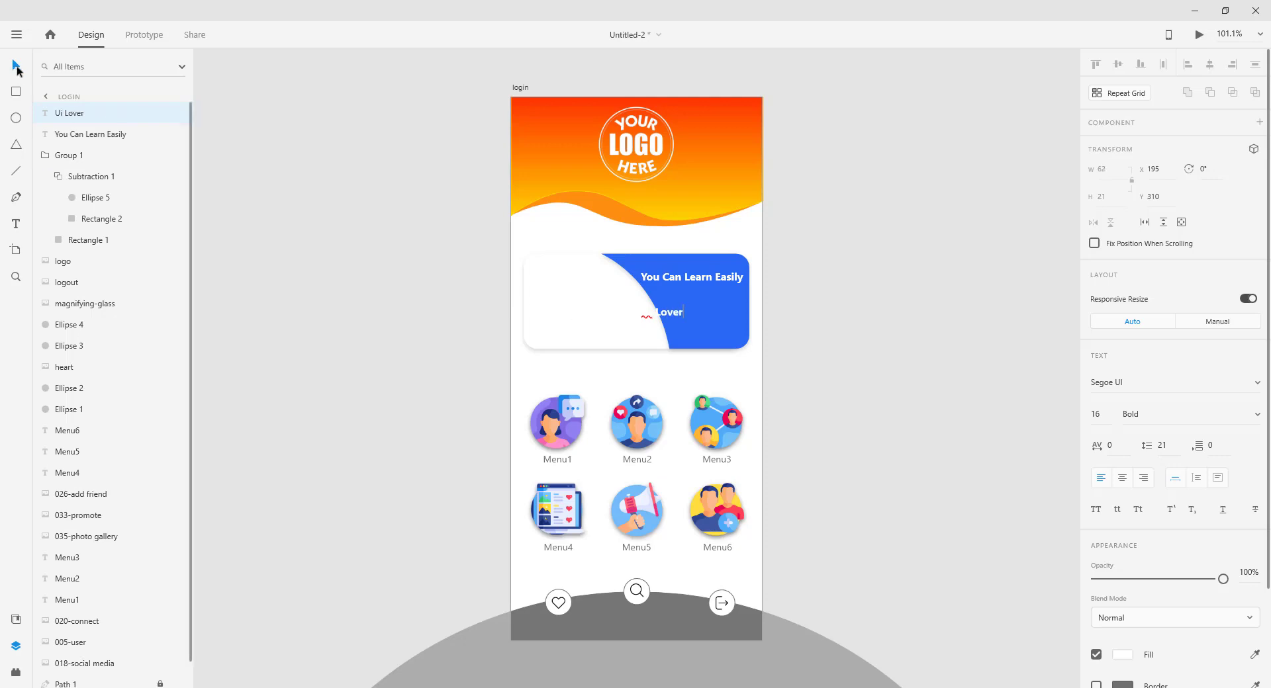
# - Move "Ui Lover" onto the blue area and lower "You Can Learn Easily" to about X 198, Y 274, roughly centered above it
pyautogui.click(16, 64)
pyautogui.moveTo(667, 319); pyautogui.dragTo(711, 289)
pyautogui.click(709, 279)
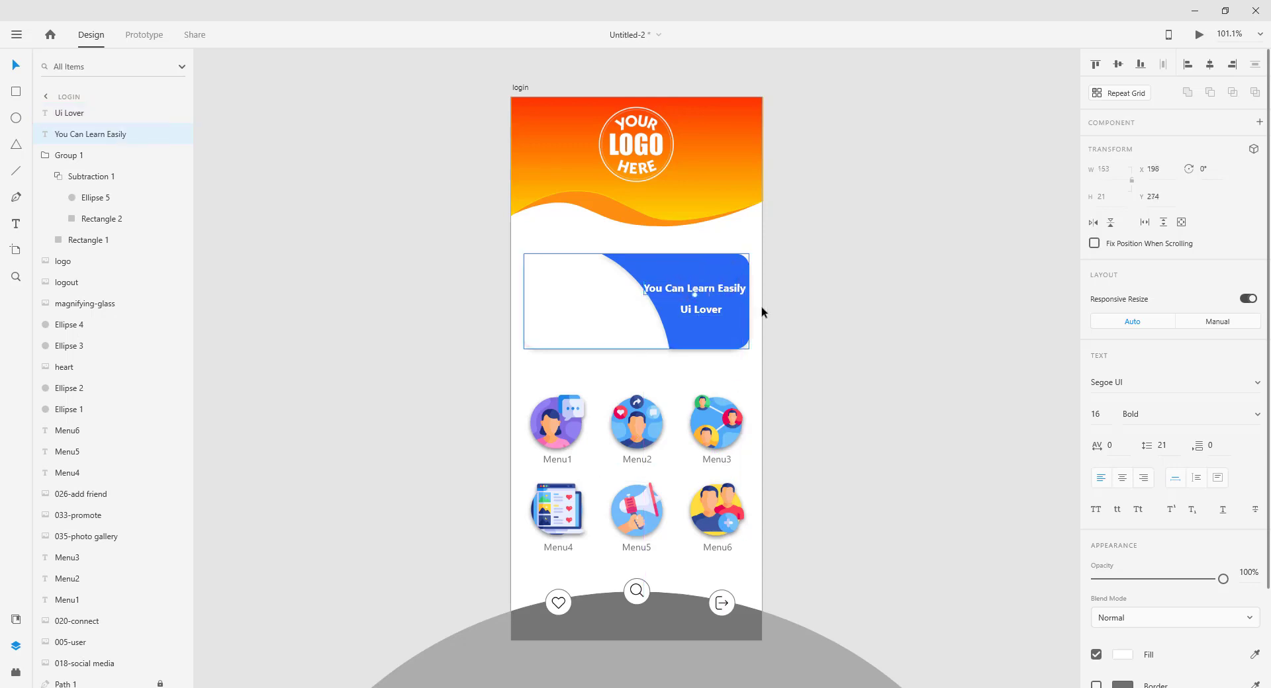
pyautogui.click(836, 338)
# - Switch to File Explorer, copy the Layer 7.png illustration, and paste it into the login artboard in Adobe XD
pyautogui.hotkey('alt', 'Tab')
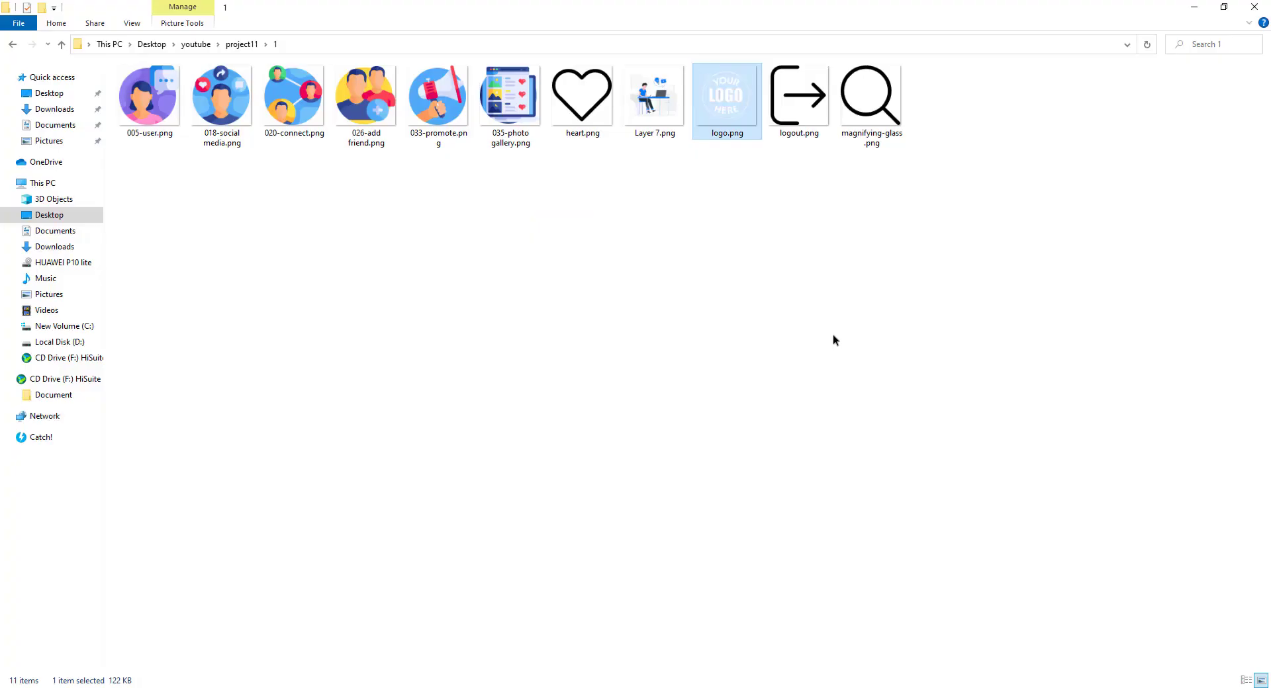
pyautogui.doubleClick(655, 99)
pyautogui.rightClick(658, 100)
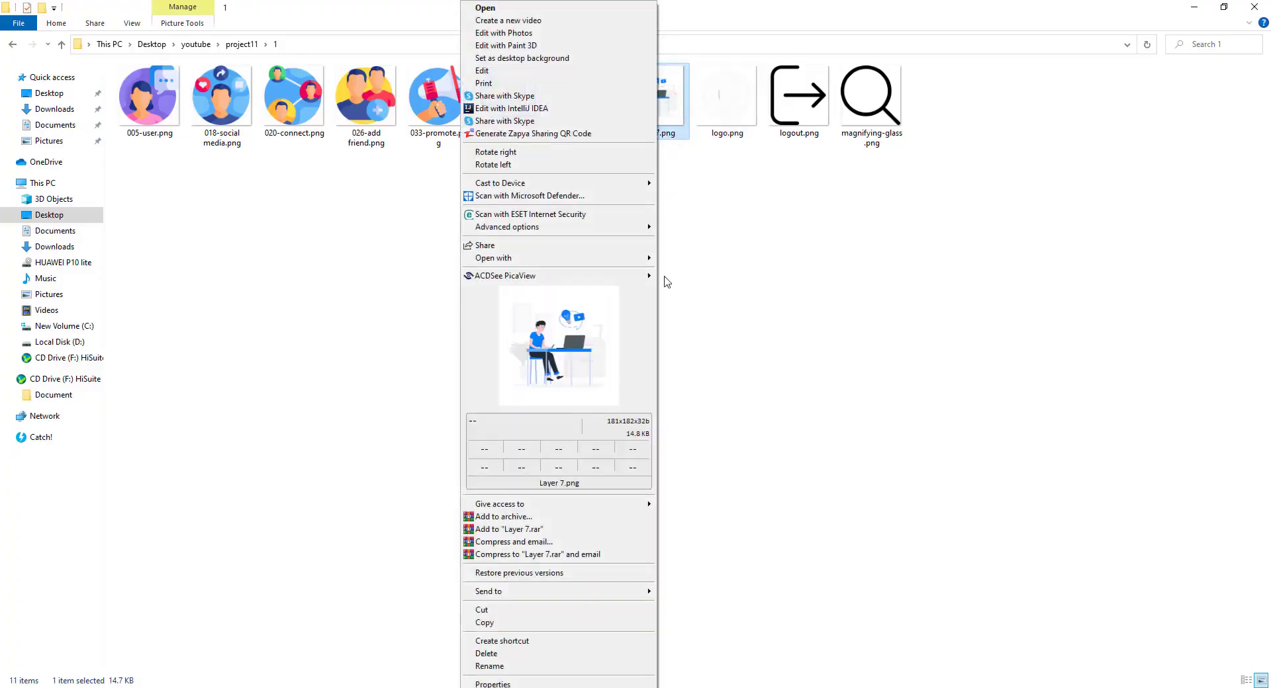
pyautogui.click(526, 620)
pyautogui.hotkey('alt', 'Tab')
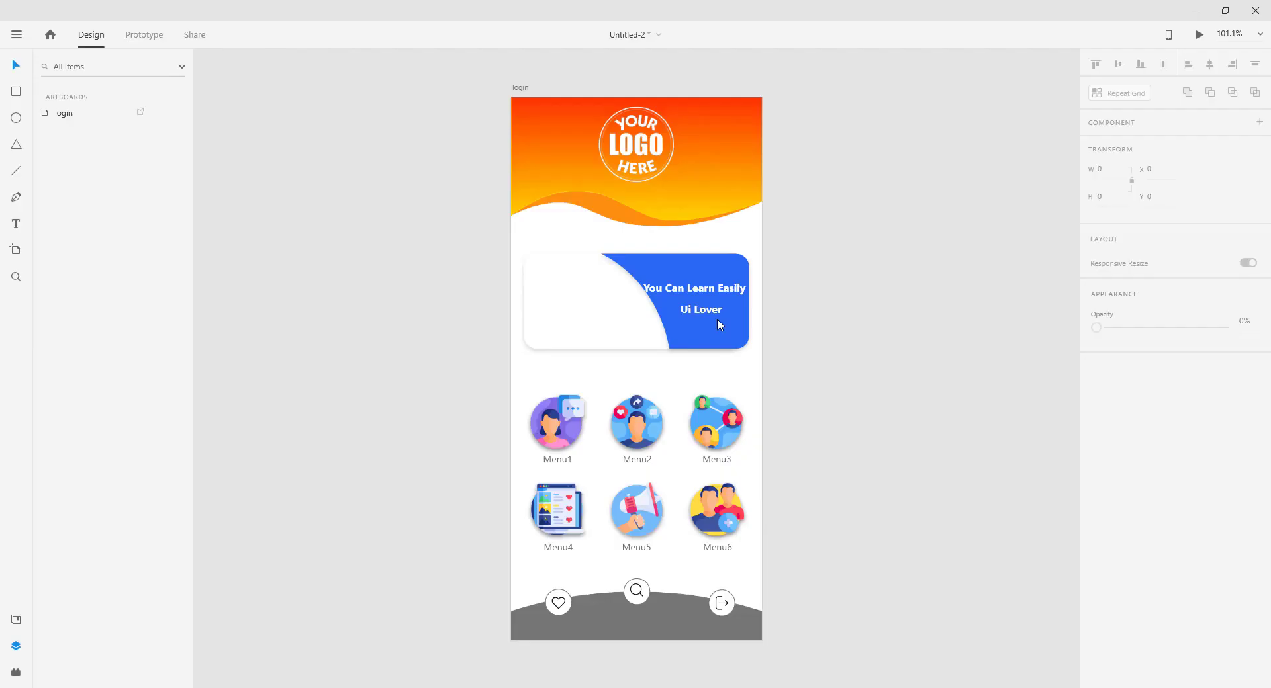
pyautogui.rightClick(327, 226)
pyautogui.click(353, 284)
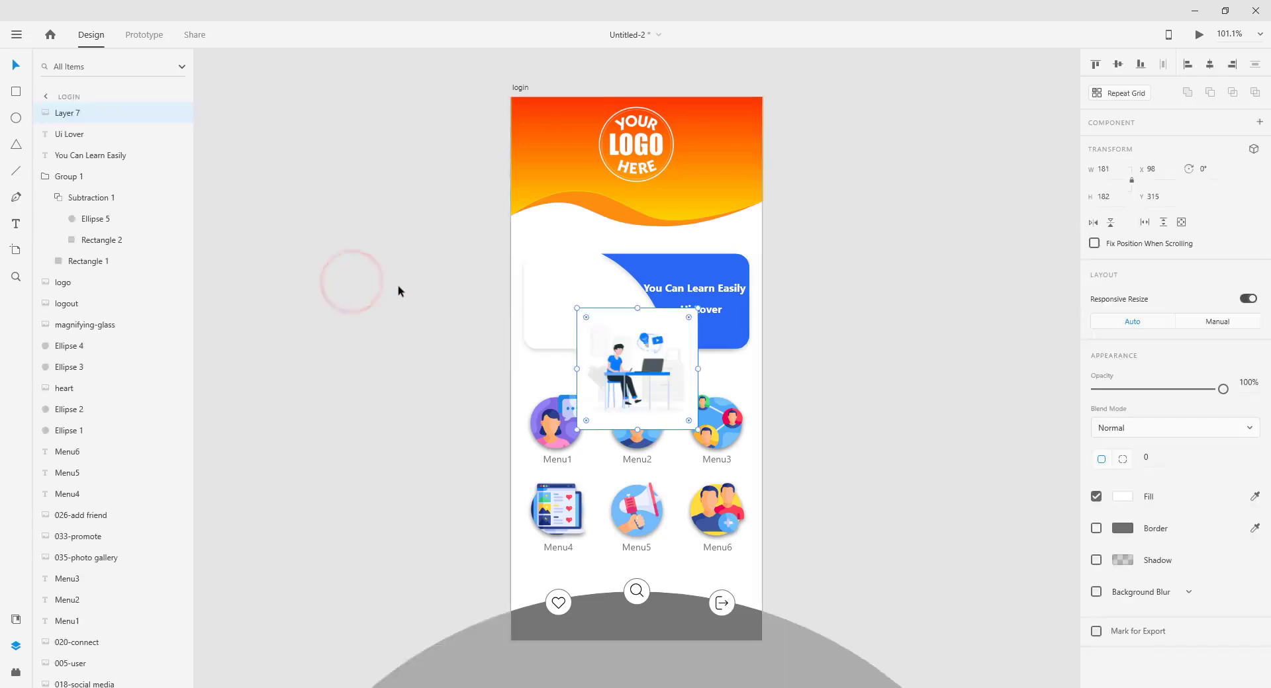
# - Shrink the desk illustration to about 118 × 119 and place it on the card's white area at about X 30, Y 246
pyautogui.moveTo(631, 384); pyautogui.dragTo(572, 323)
pyautogui.moveTo(638, 369); pyautogui.dragTo(595, 327)
pyautogui.moveTo(557, 285); pyautogui.dragTo(574, 303)
pyautogui.moveTo(609, 341)
pyautogui.mouseDown()
pyautogui.moveTo(621, 347)
pyautogui.moveTo(610, 341)
pyautogui.mouseUp()
pyautogui.click(639, 312)
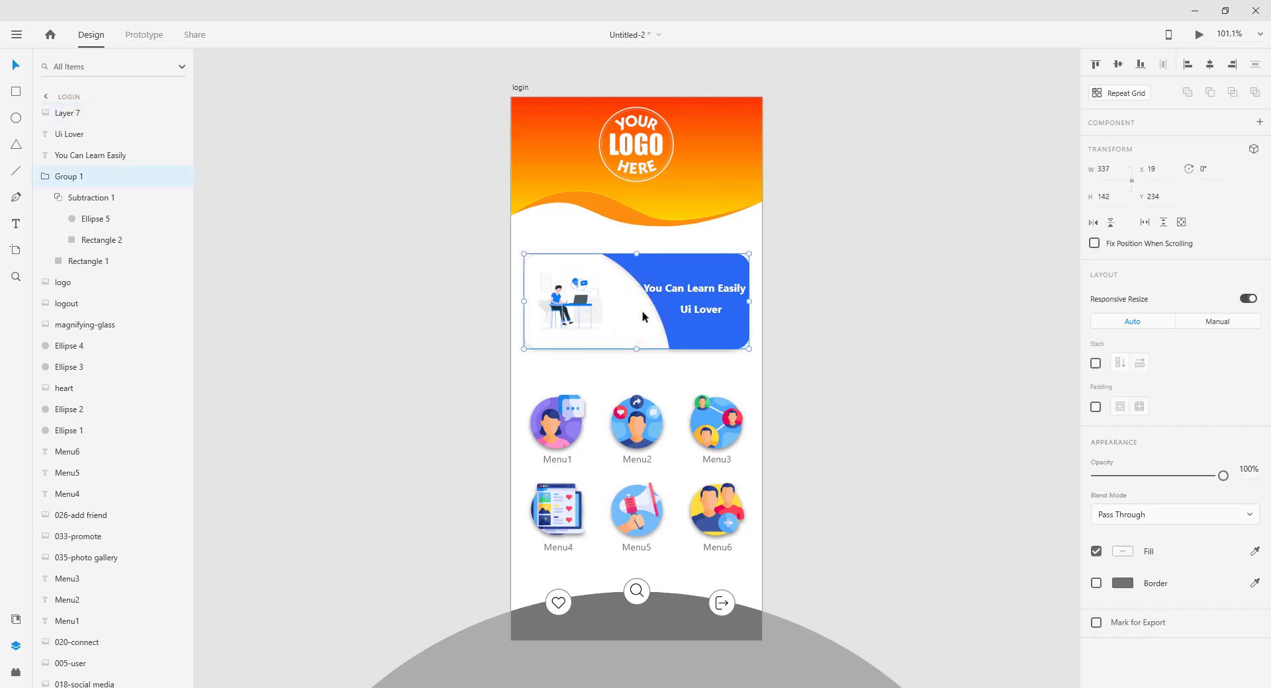
# - Enlarge the desk illustration to about 124 × 125 and reposition it at about X 24, Y 243
pyautogui.doubleClick(601, 313)
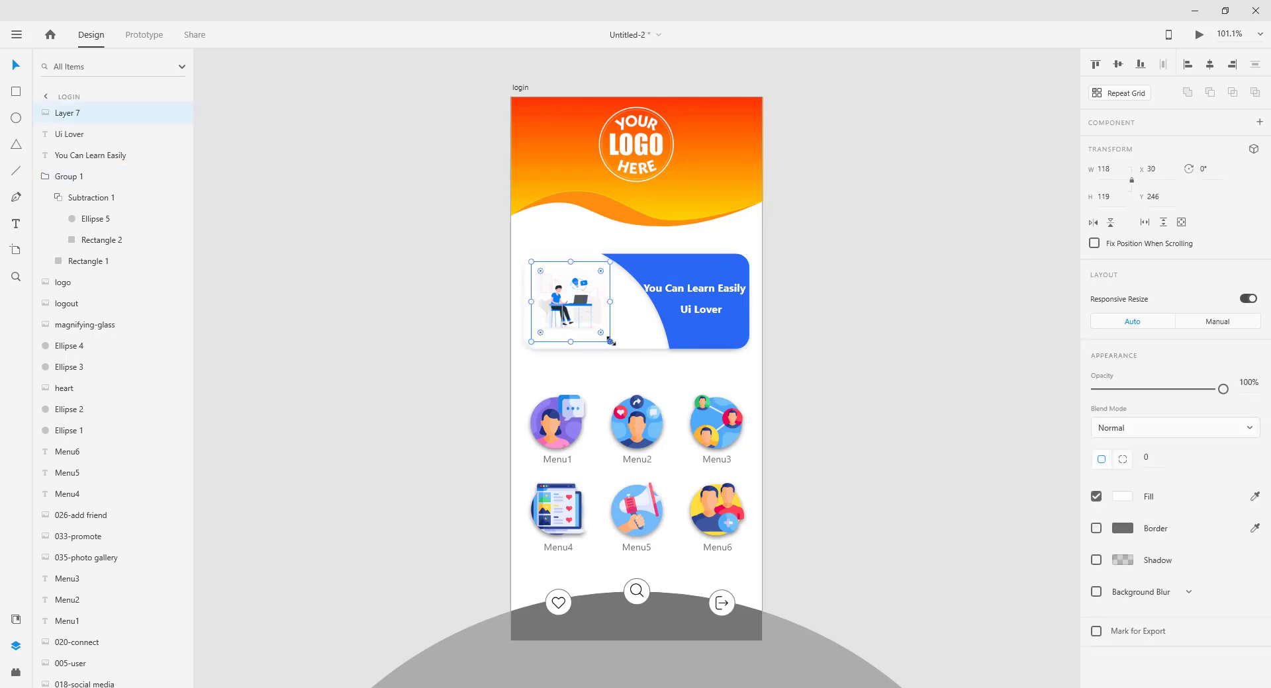
pyautogui.moveTo(606, 339); pyautogui.dragTo(617, 345)
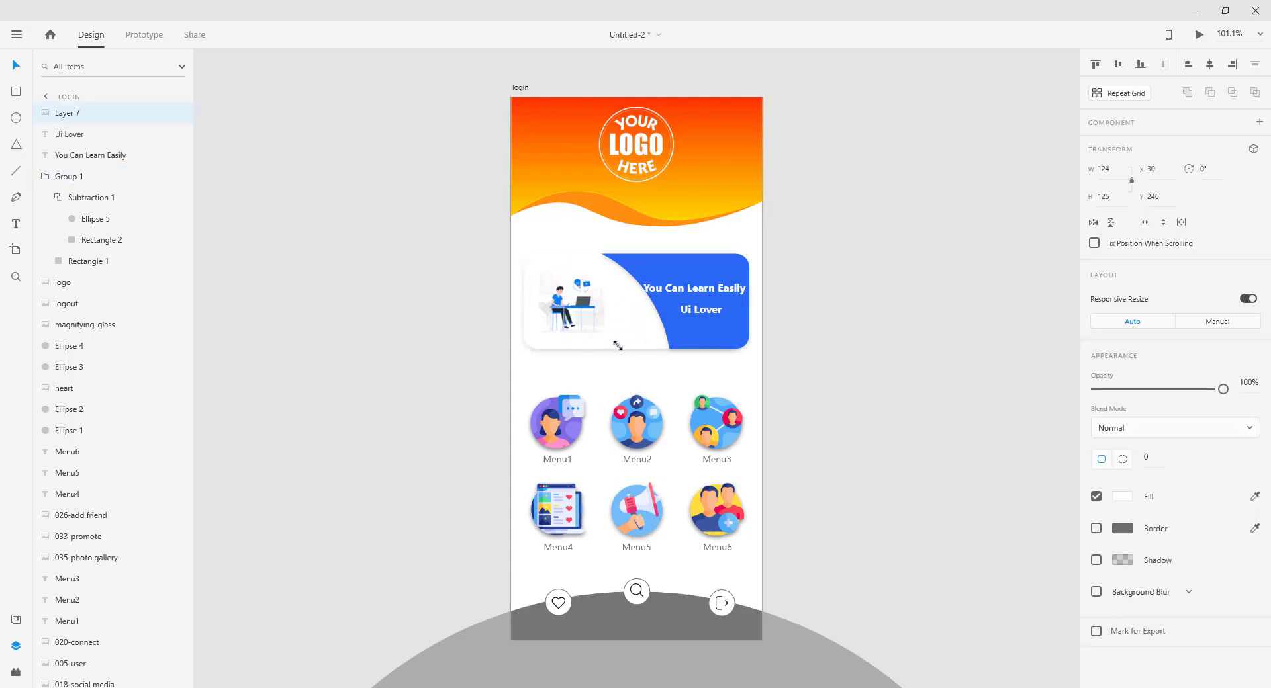
pyautogui.moveTo(586, 315); pyautogui.dragTo(586, 315)
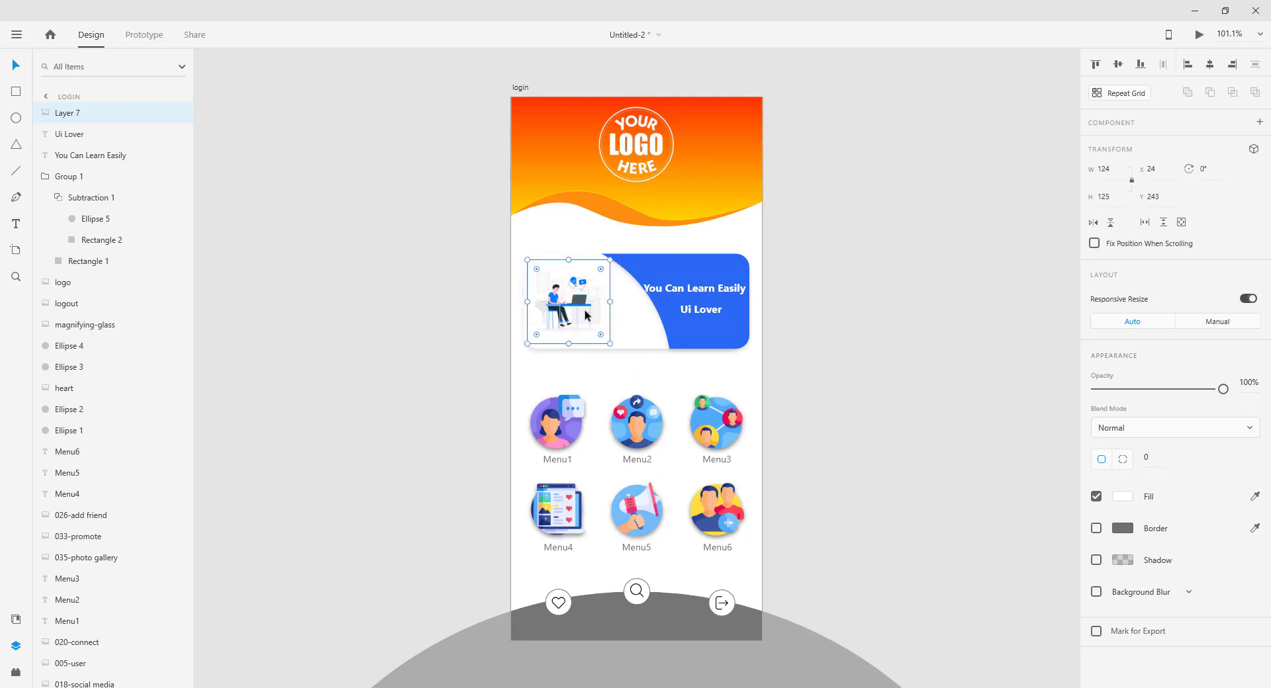
# - Select the blue subtracted shape inside the card group and nudge it horizontally to X 135.66
pyautogui.doubleClick(643, 297)
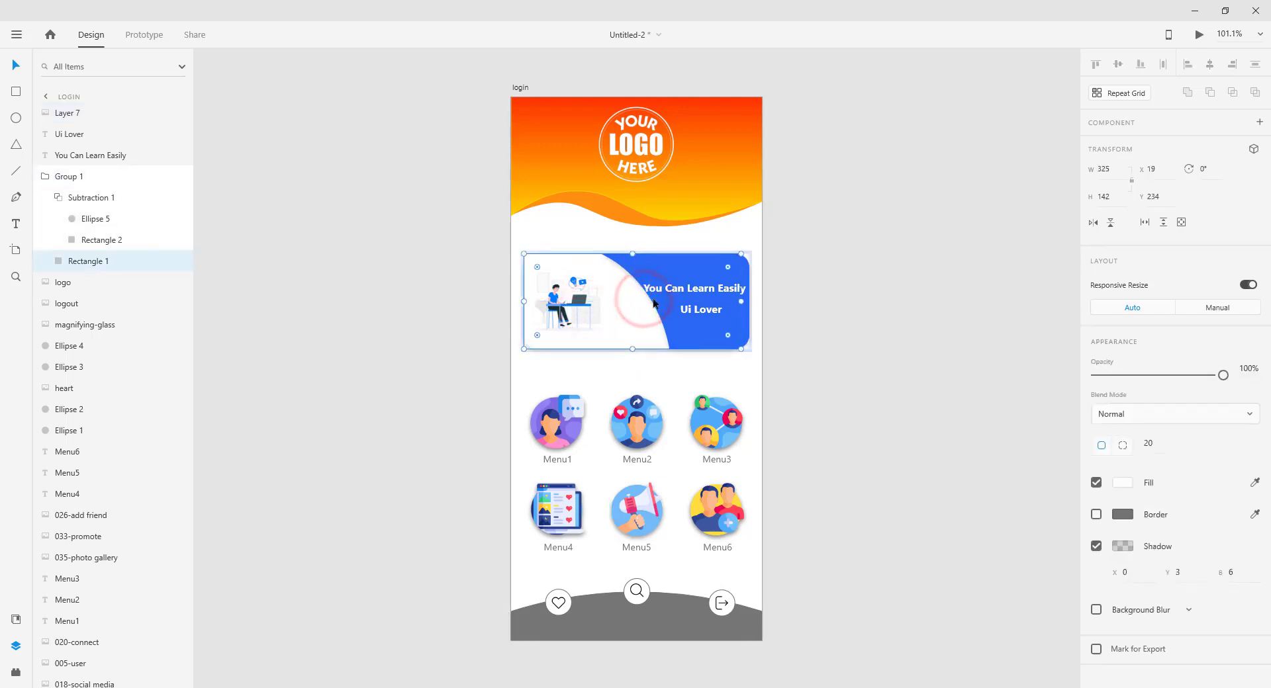
pyautogui.click(86, 199)
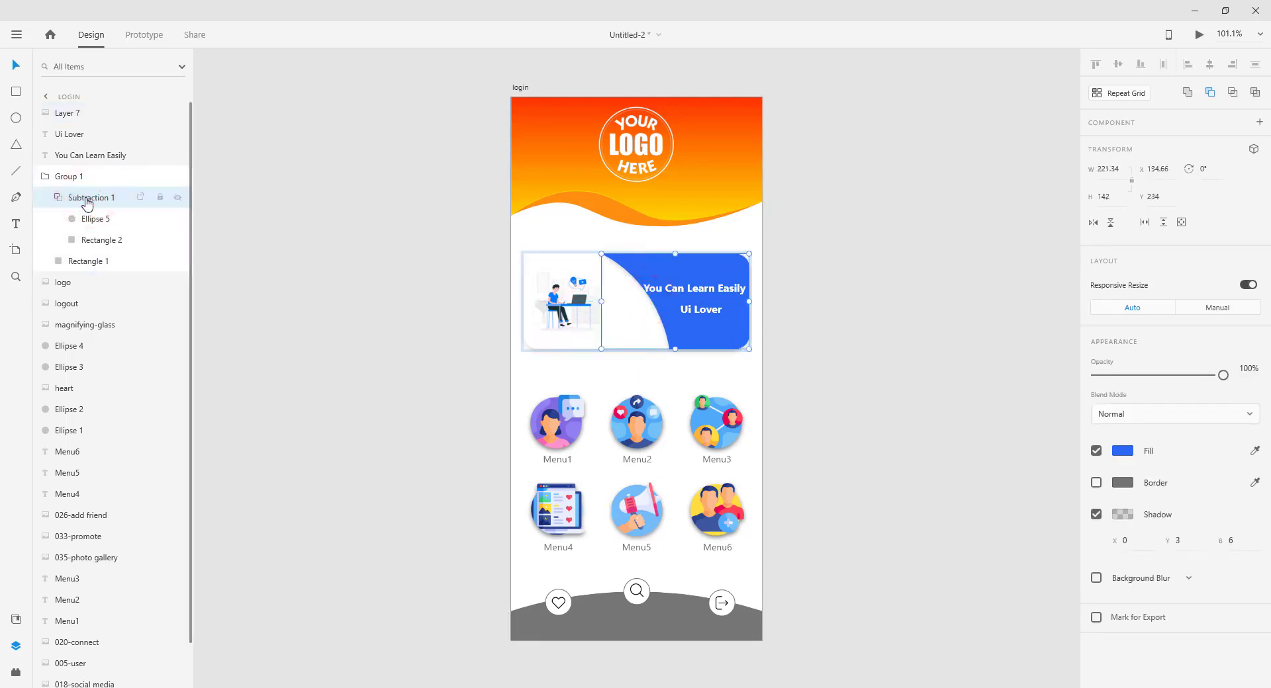
pyautogui.press('Left')
pyautogui.press('Left')
pyautogui.press('Left')
pyautogui.press('Left')
pyautogui.press('Left')
pyautogui.press('Left')
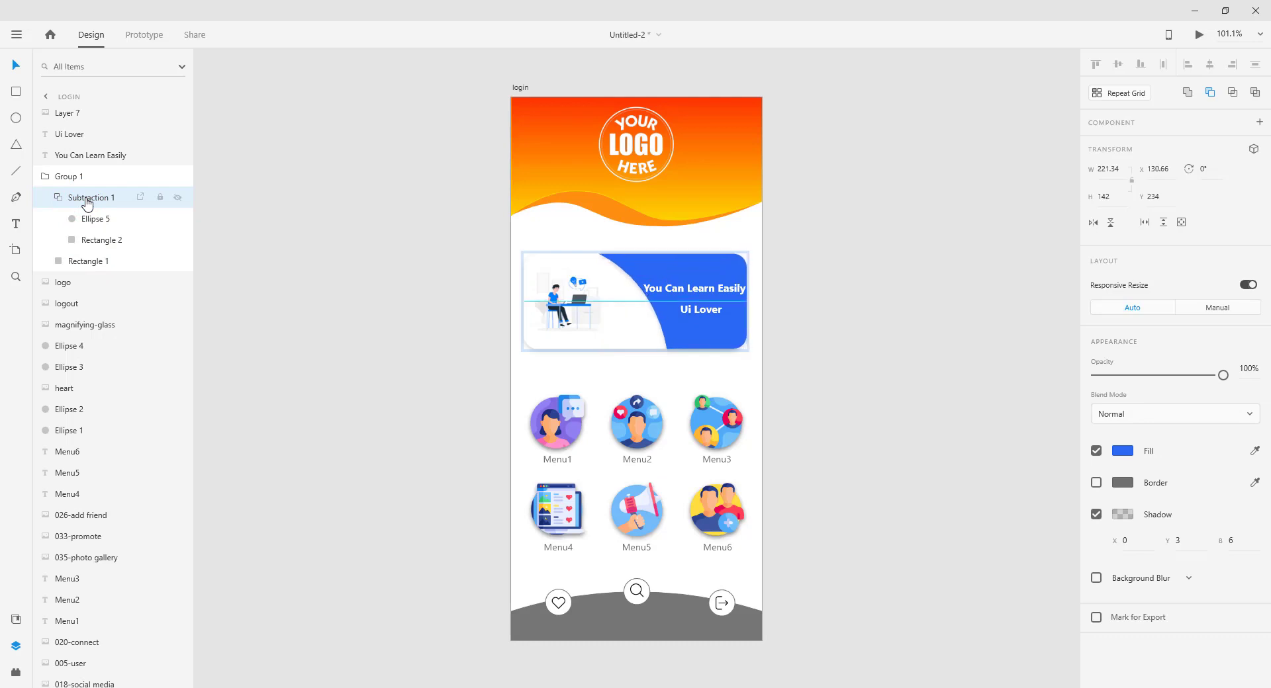
pyautogui.press('Left')
pyautogui.press('Right')
pyautogui.press('Right')
pyautogui.press('Right')
pyautogui.press('Right')
pyautogui.press('Right')
pyautogui.press('Right')
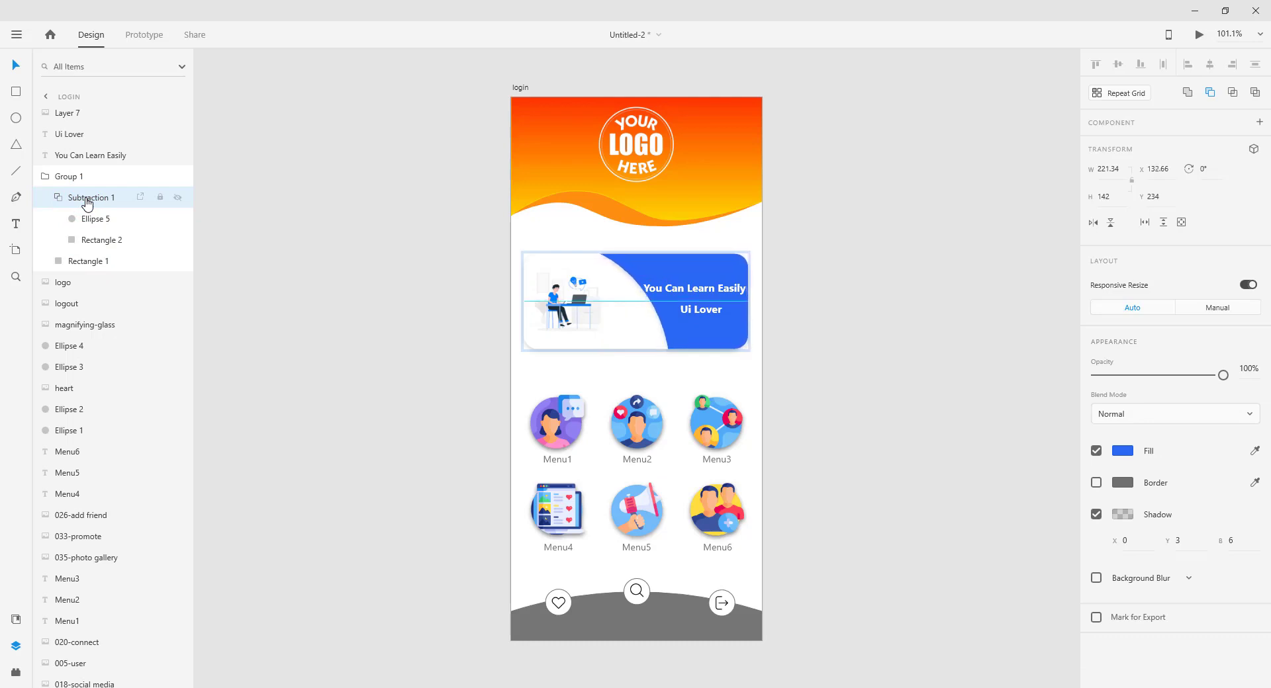
pyautogui.press('Right')
pyautogui.press('Right')
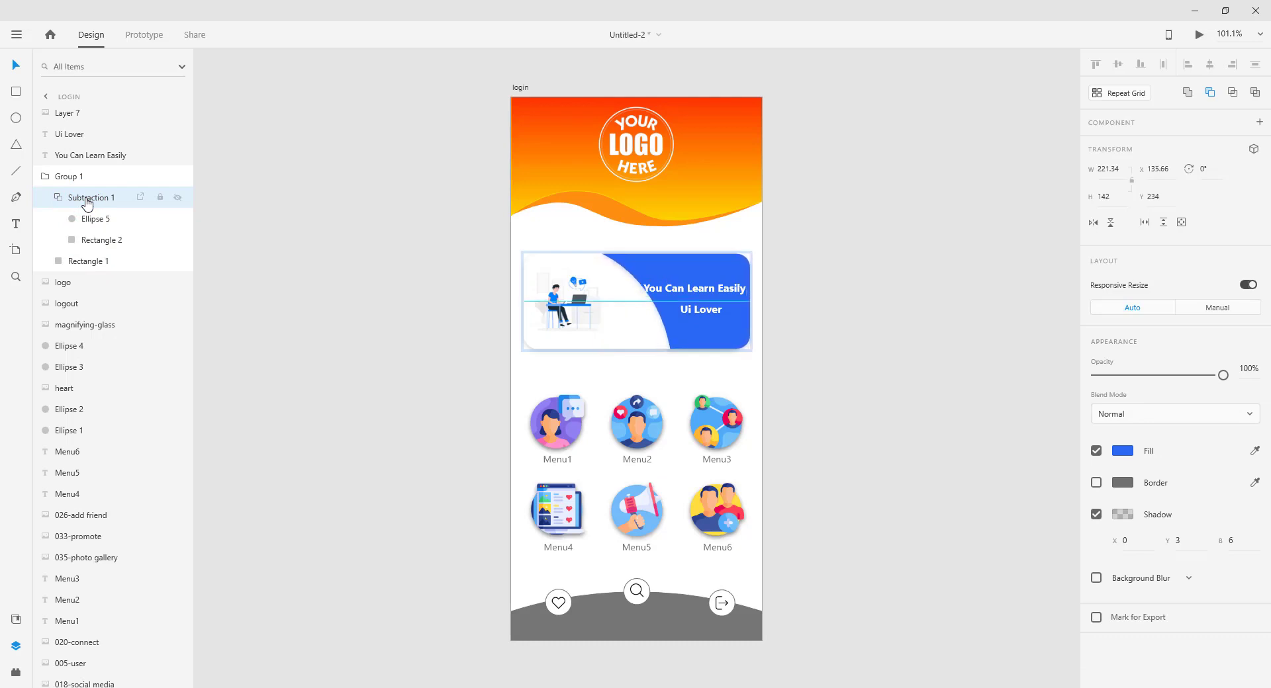
# - Nudge the "You Can Learn Easily" text on the card to X 200, Y 269
pyautogui.click(676, 291)
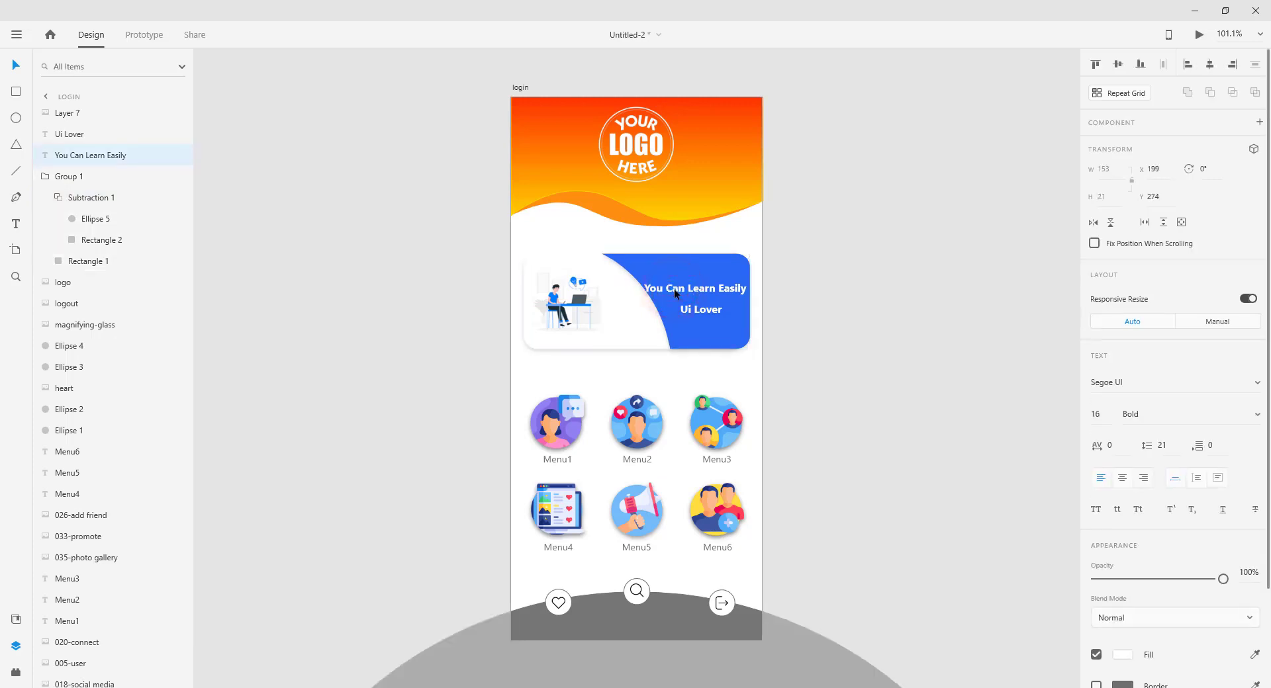
pyautogui.press('Right')
pyautogui.press('Up')
pyautogui.press('Up')
pyautogui.press('Up')
pyautogui.press('Up')
pyautogui.press('Up')
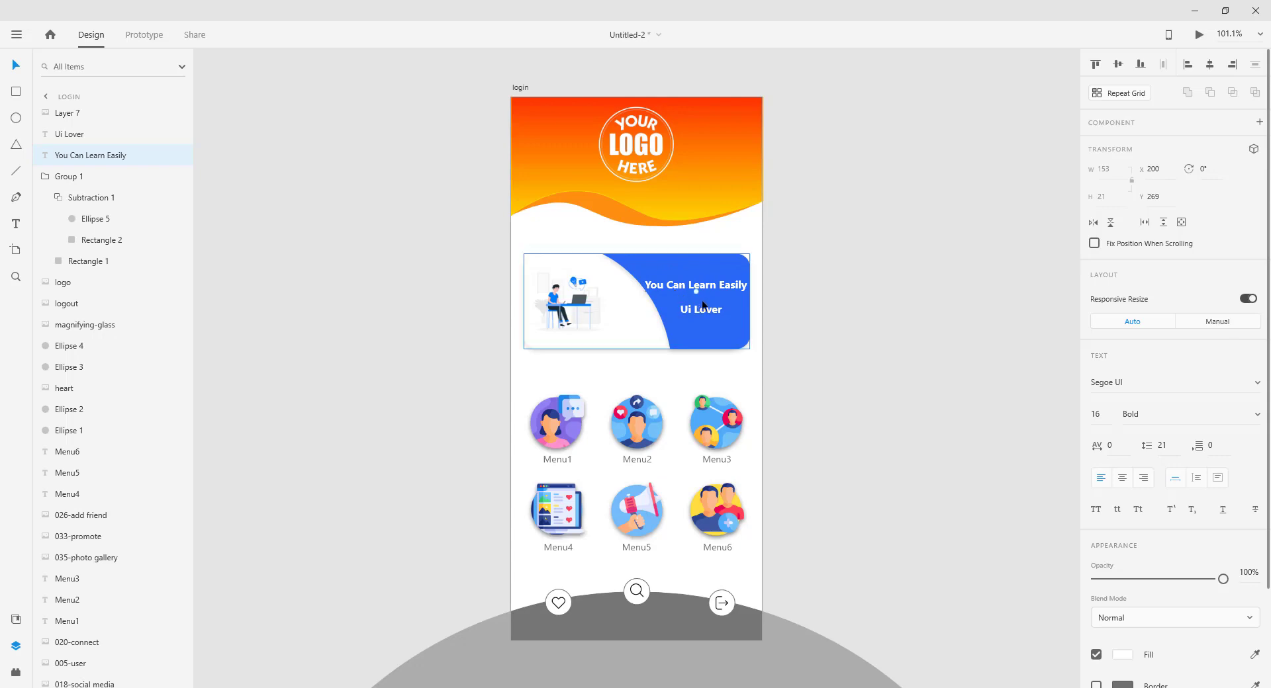
pyautogui.click(833, 369)
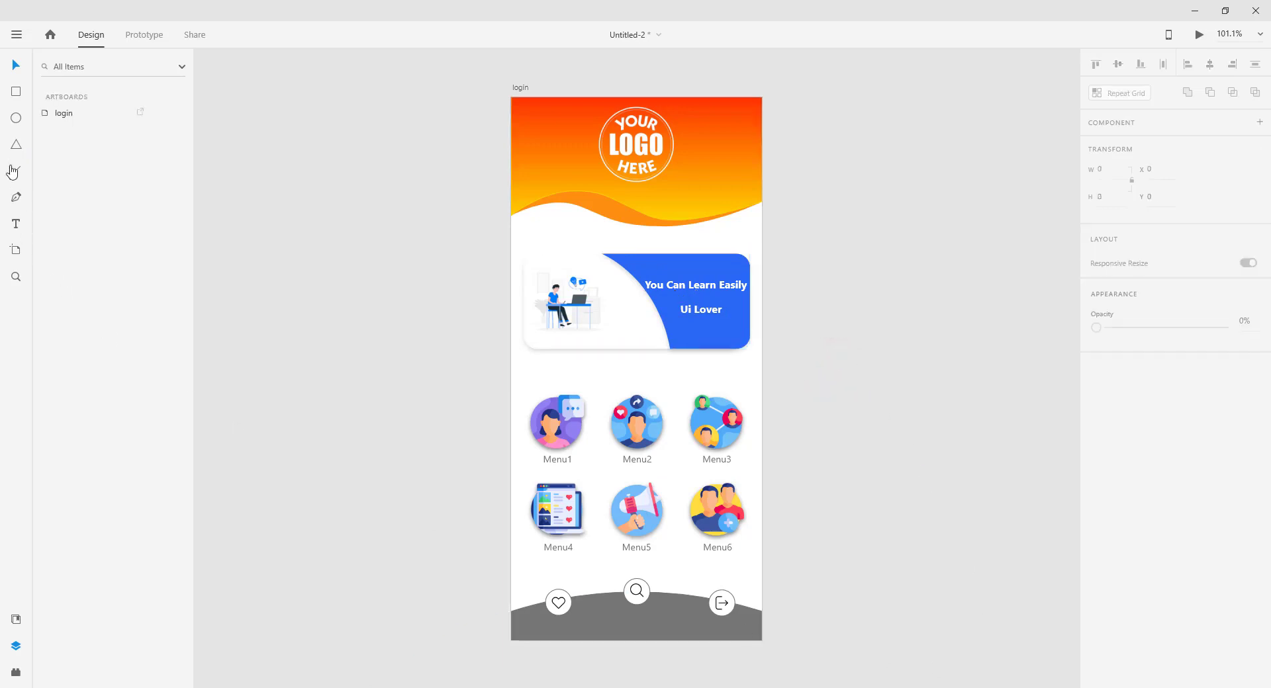
# - Draw a small circle in the gap between the card and the menu icons and set its size to 6 × 6
pyautogui.click(15, 117)
pyautogui.moveTo(600, 363); pyautogui.dragTo(601, 368)
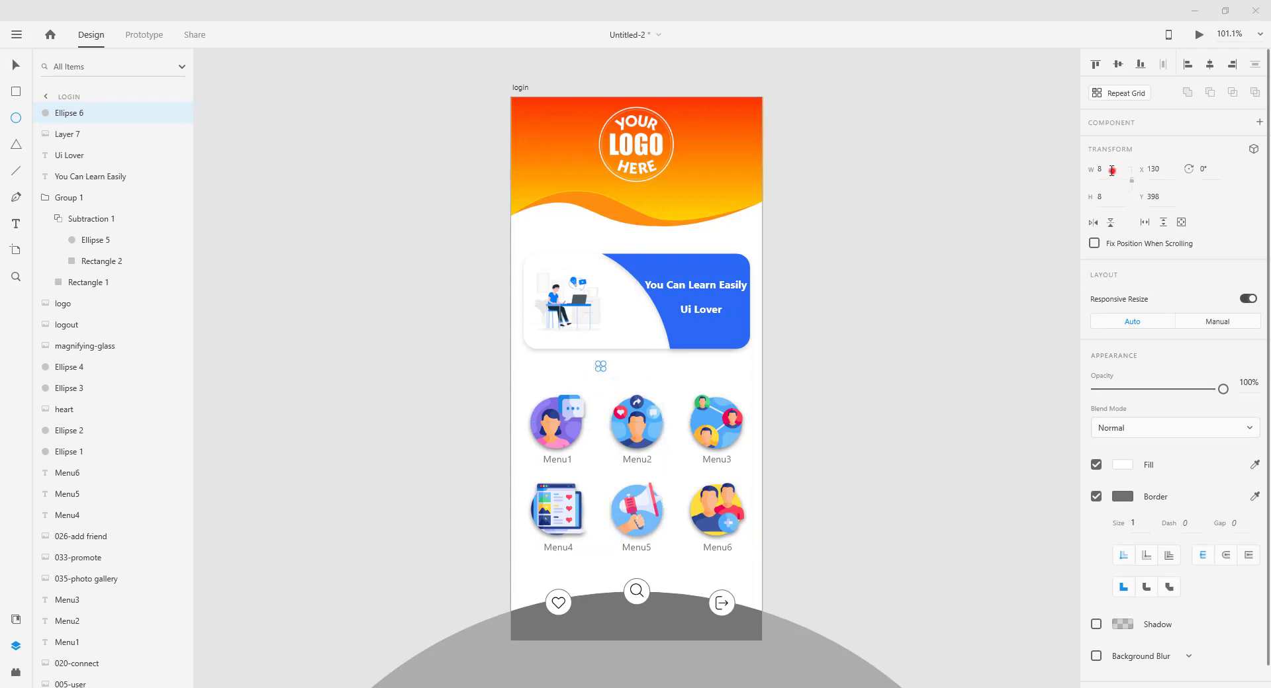
pyautogui.click(1112, 171)
pyautogui.write('6')
pyautogui.click(1107, 195)
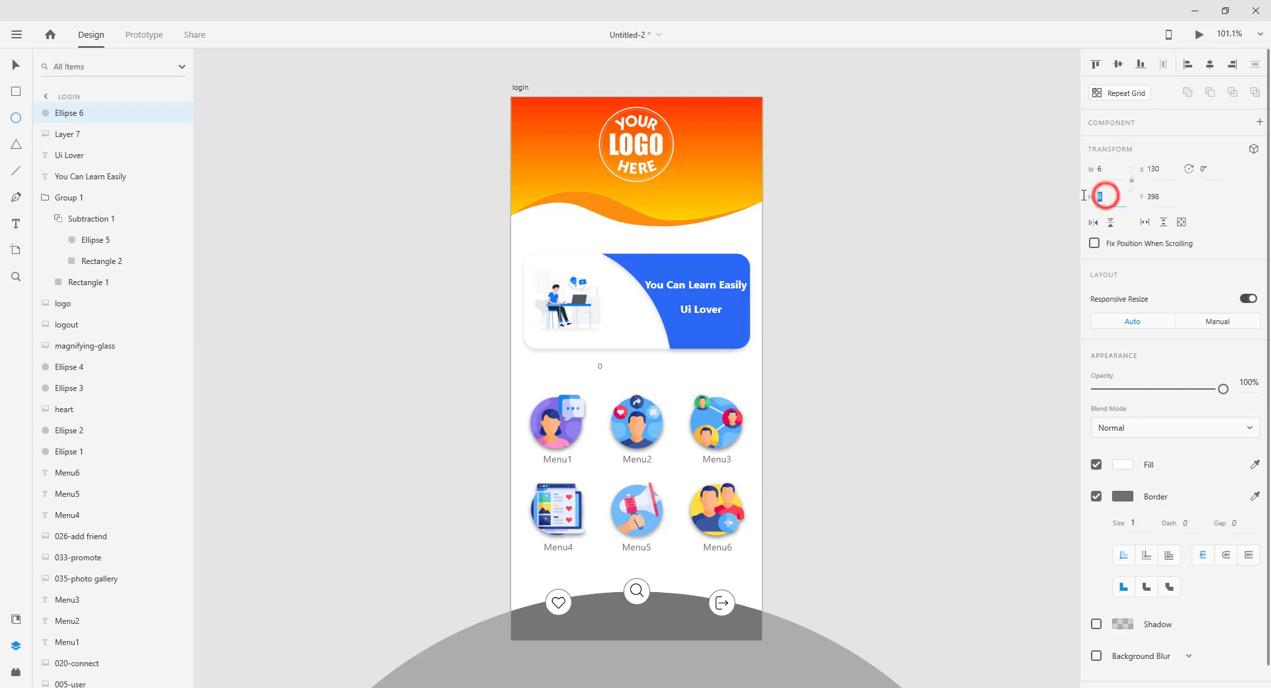
pyautogui.write('6')
pyautogui.click(16, 65)
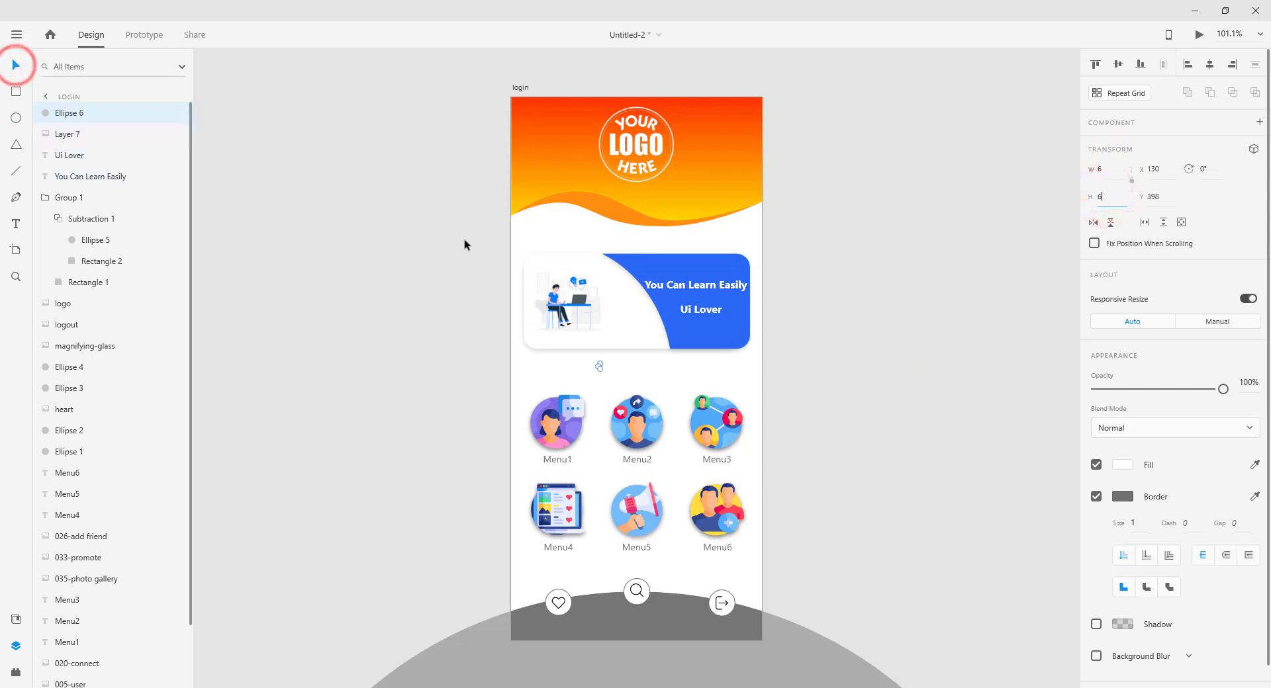
# - Fill the small circle with dark grey #484747 and move it closer beneath the card, to about X 161, Y 388
pyautogui.click(1122, 466)
pyautogui.moveTo(937, 466)
pyautogui.mouseDown()
pyautogui.moveTo(933, 456)
pyautogui.moveTo(926, 471)
pyautogui.mouseUp()
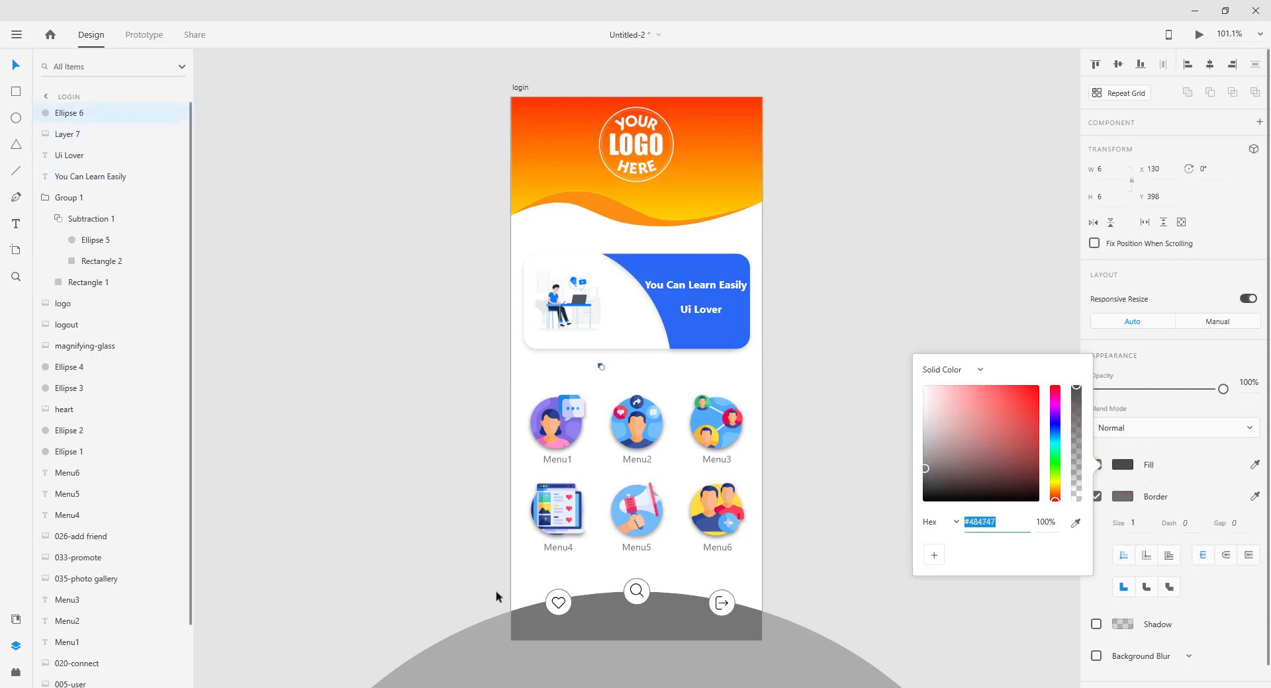
pyautogui.click(16, 276)
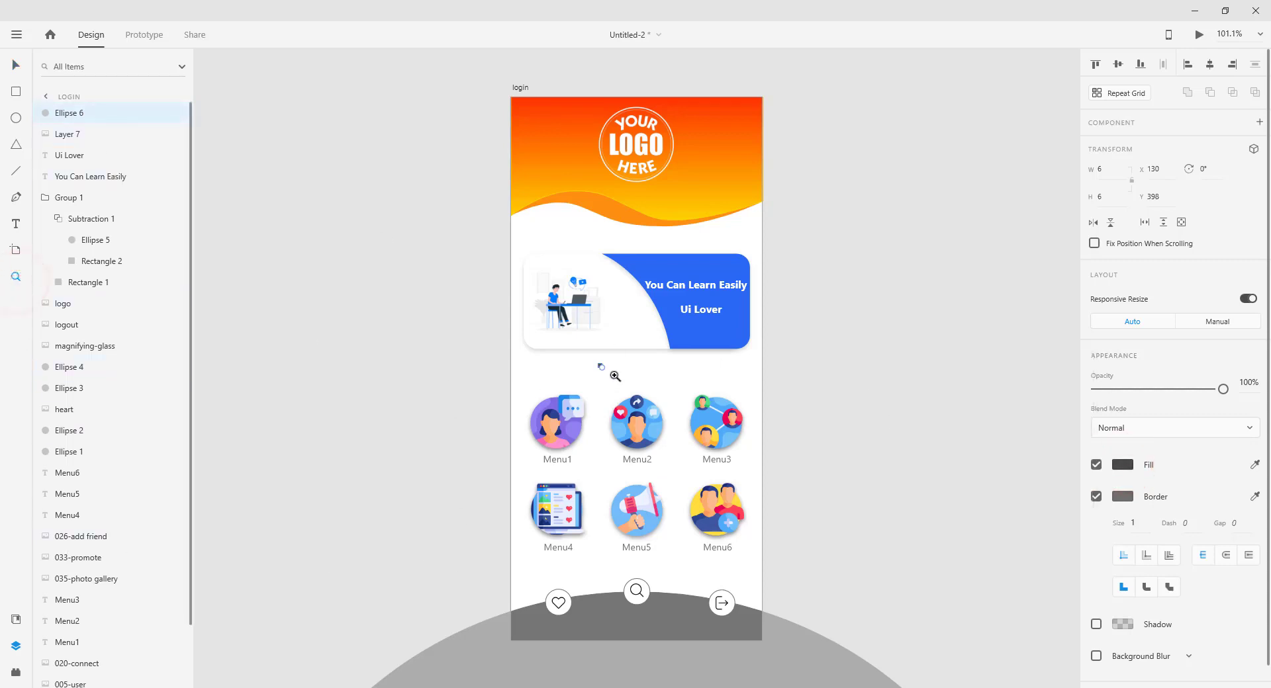
pyautogui.click(613, 374)
pyautogui.click(637, 368)
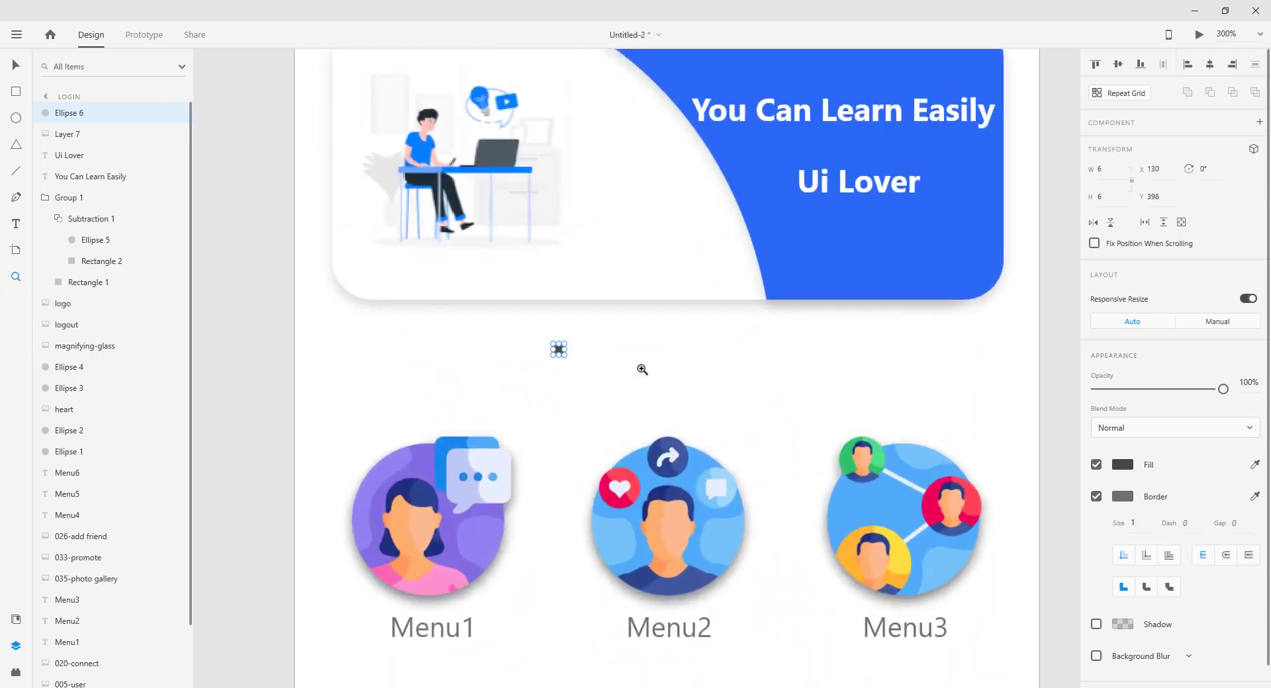
pyautogui.click(25, 60)
pyautogui.moveTo(561, 352); pyautogui.dragTo(622, 333)
# - Copy the dot, paste three duplicates, and line them up to its right in an even row about 10 px apart
pyautogui.rightClick(621, 333)
pyautogui.click(673, 83)
pyautogui.rightClick(662, 345)
pyautogui.click(692, 400)
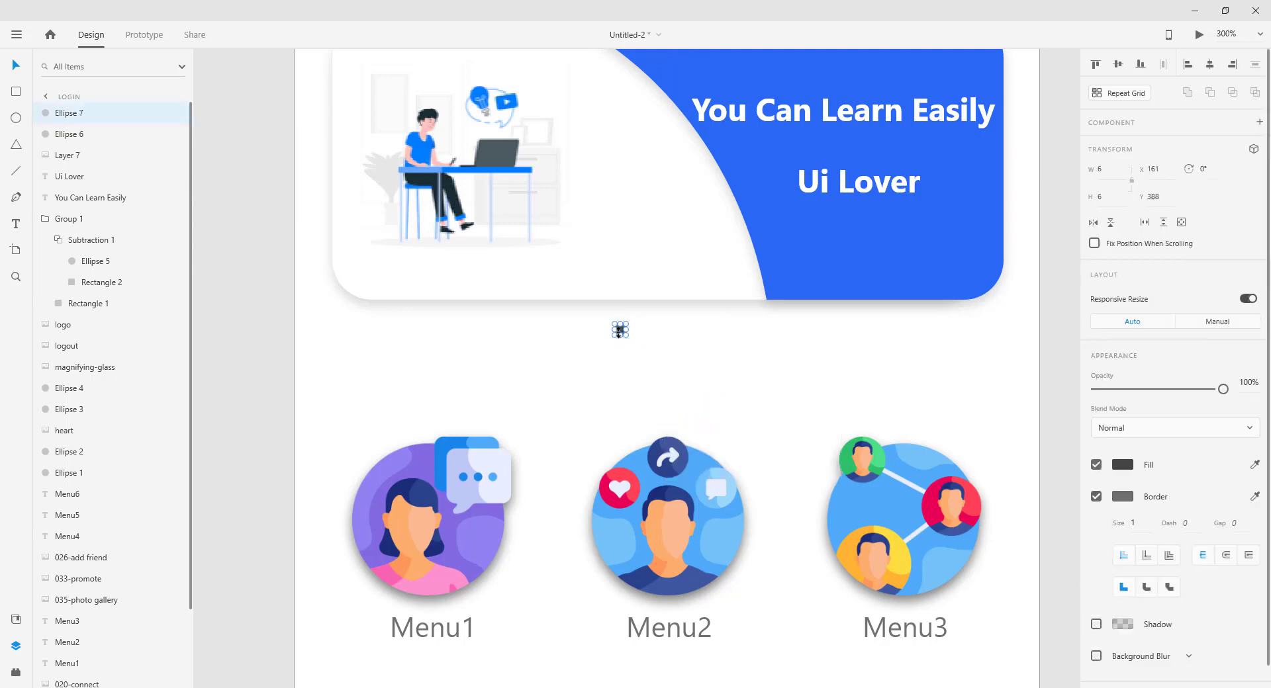
pyautogui.moveTo(620, 332); pyautogui.dragTo(640, 331)
pyautogui.rightClick(698, 382)
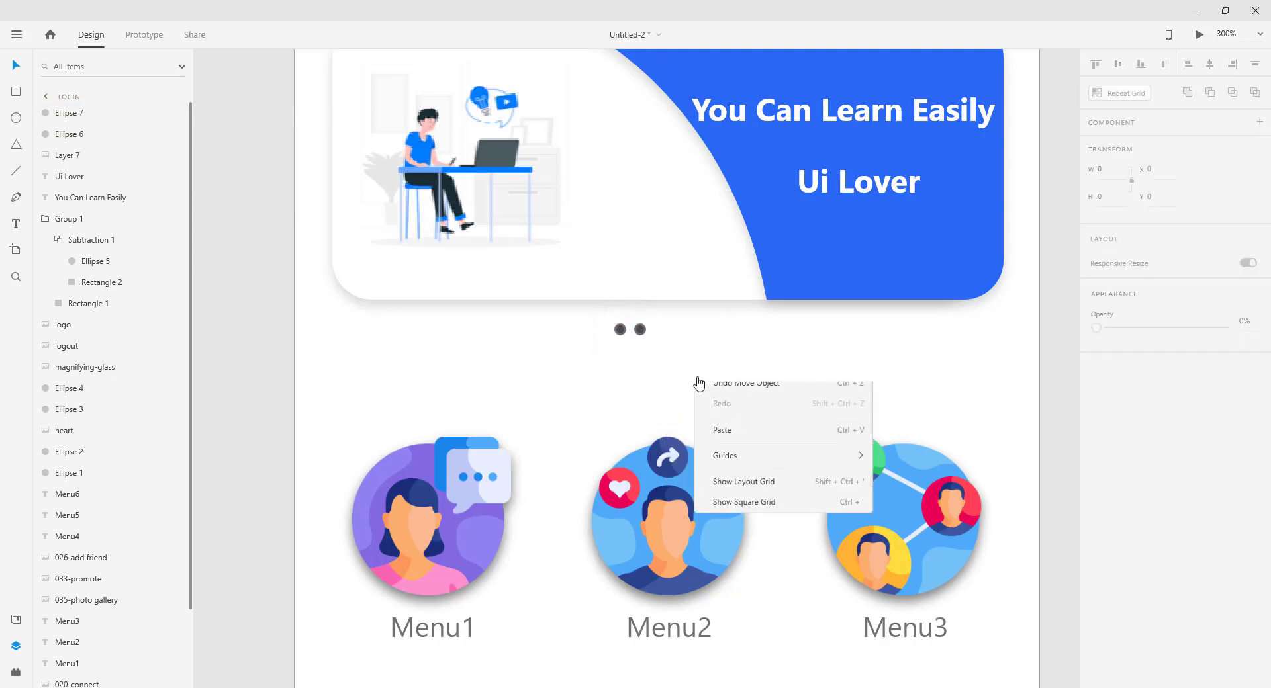
pyautogui.click(718, 430)
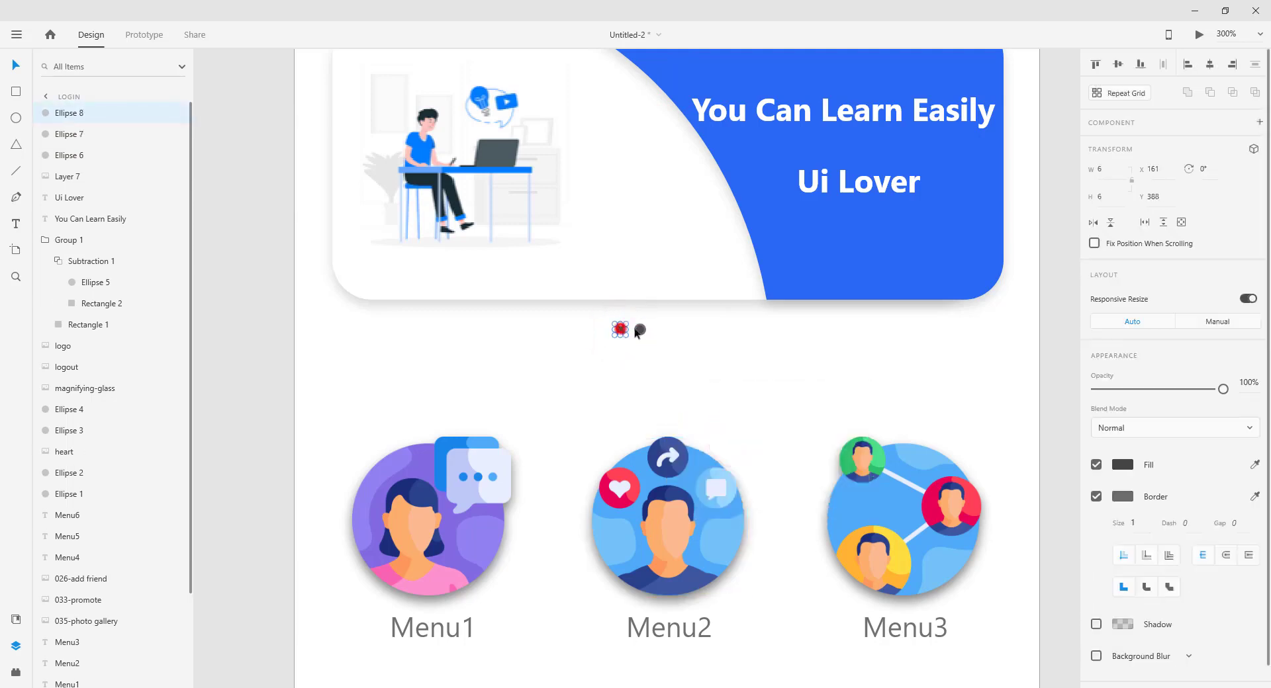
pyautogui.moveTo(624, 330); pyautogui.dragTo(664, 331)
pyautogui.rightClick(639, 352)
pyautogui.click(669, 411)
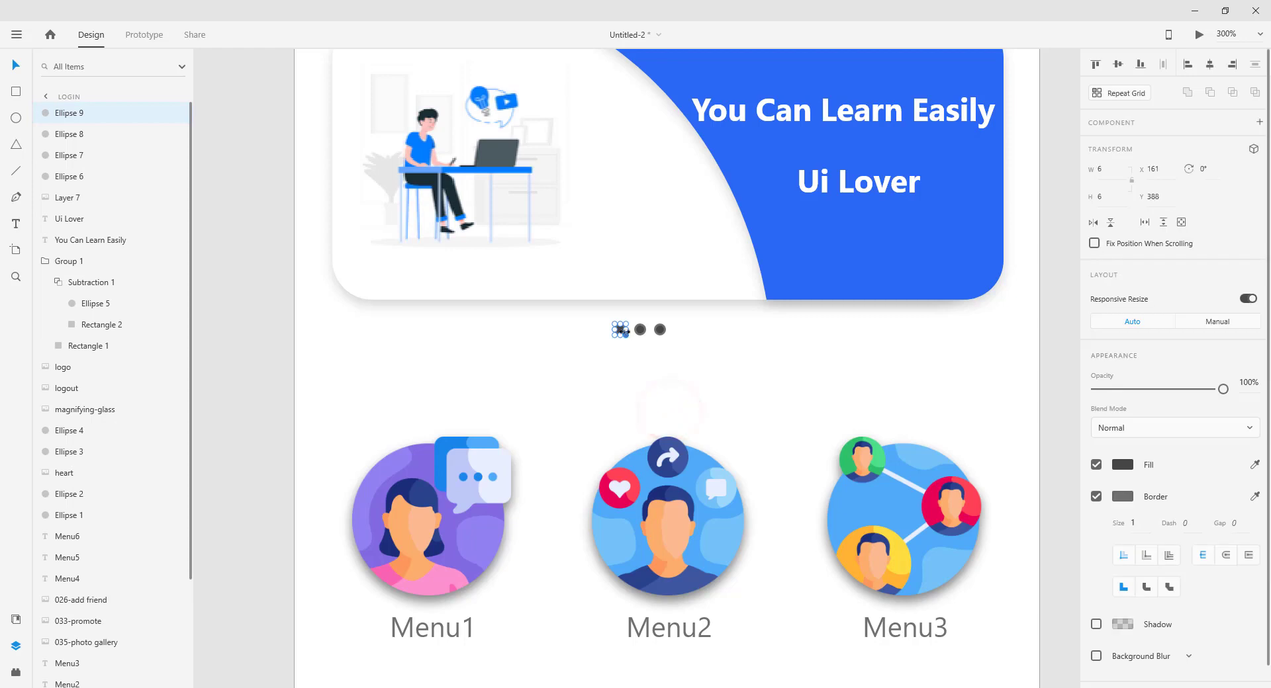
pyautogui.moveTo(621, 329); pyautogui.dragTo(682, 333)
# - Remove the fill from the last dot in the row and group all four dots
pyautogui.click(1097, 465)
pyautogui.keyDown('shift'); pyautogui.click(71, 155); pyautogui.keyUp('shift')
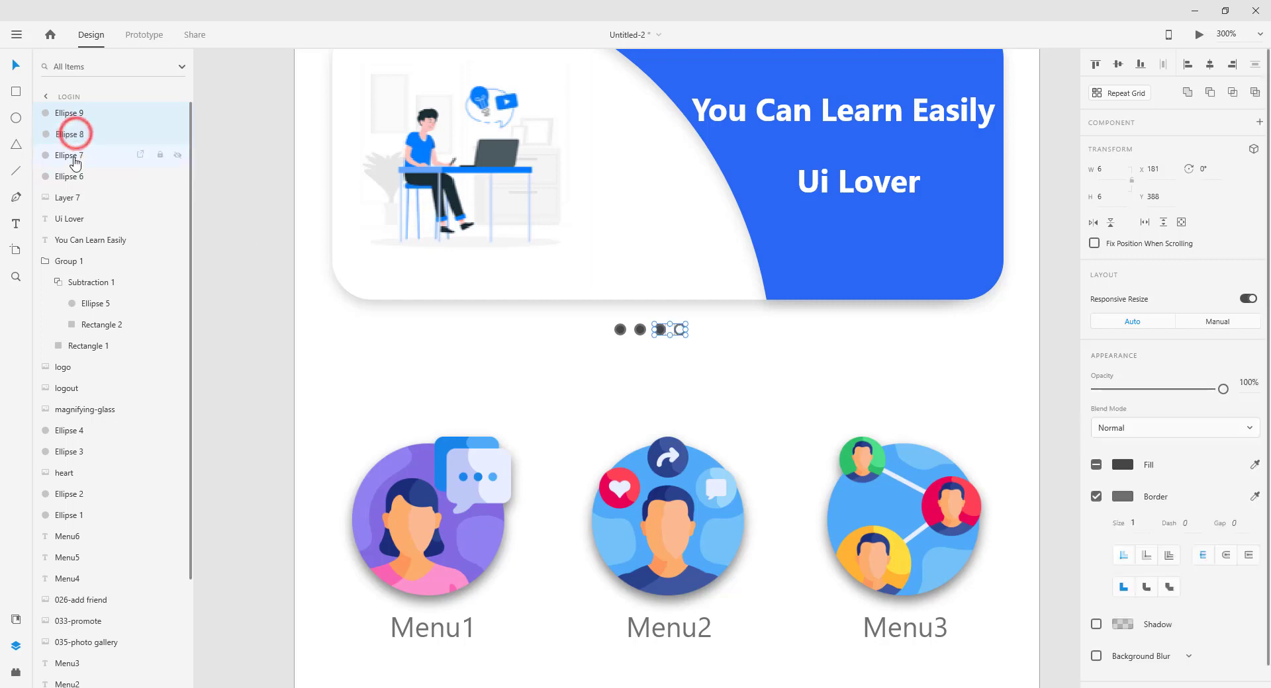
pyautogui.keyDown('shift'); pyautogui.click(73, 176); pyautogui.keyUp('shift')
pyautogui.rightClick(77, 134)
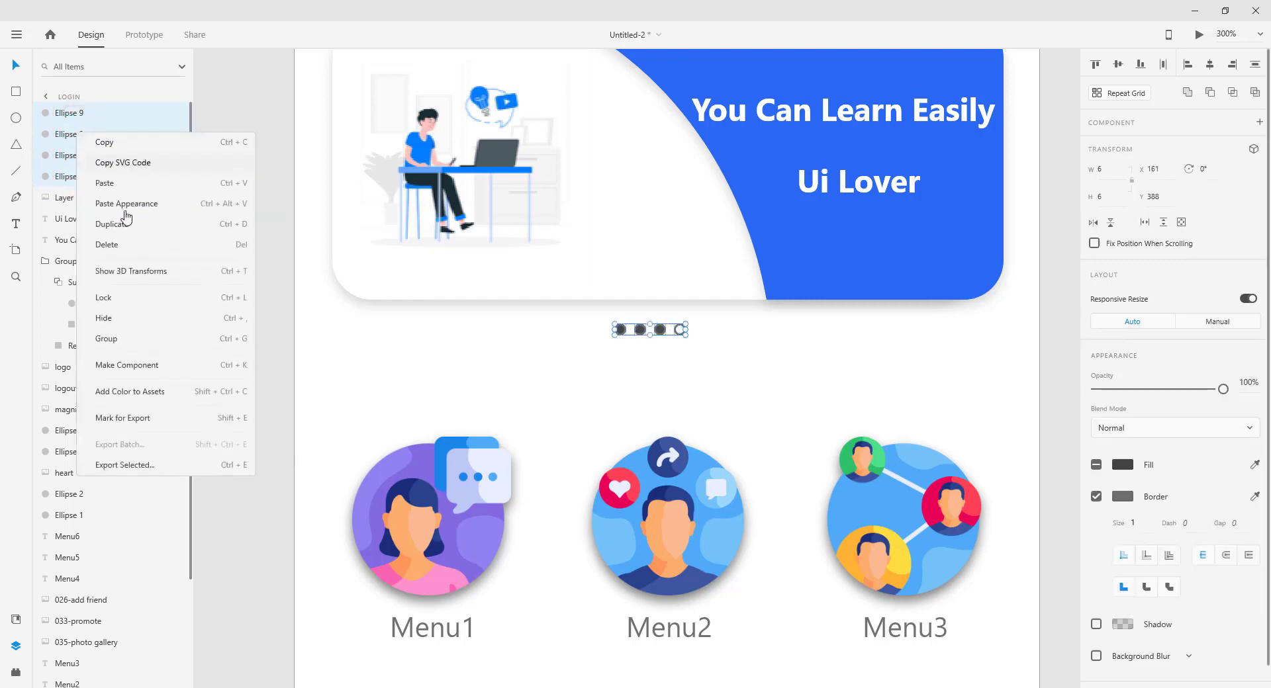
pyautogui.click(106, 339)
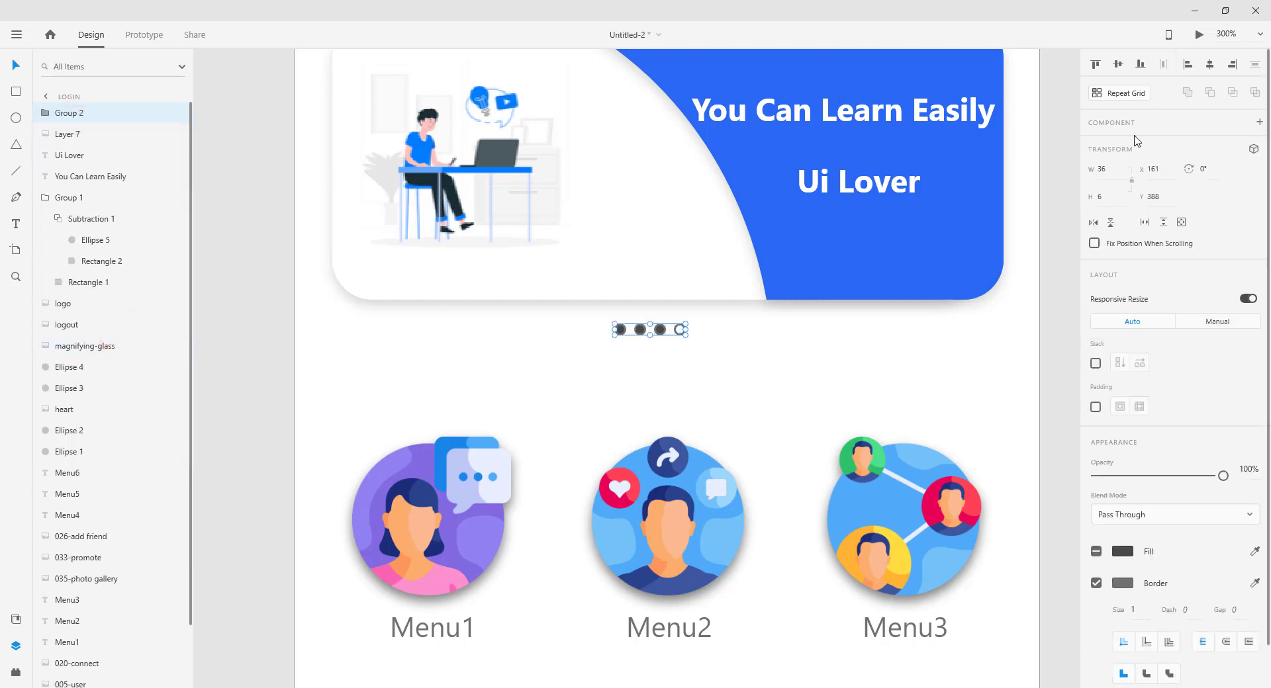
# - Center the dot group horizontally on the artboard, deselect it, and fit the whole artboard in view
pyautogui.click(1210, 65)
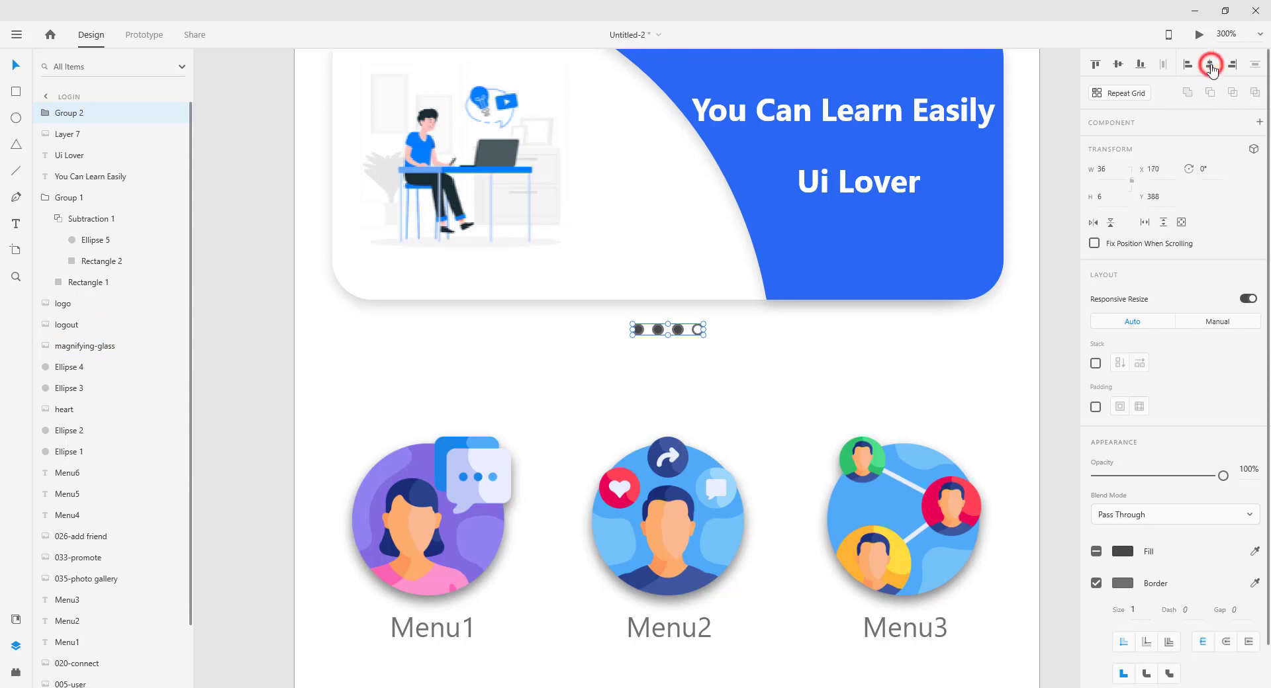
pyautogui.click(1066, 270)
pyautogui.hotkey('ctrl', '0')
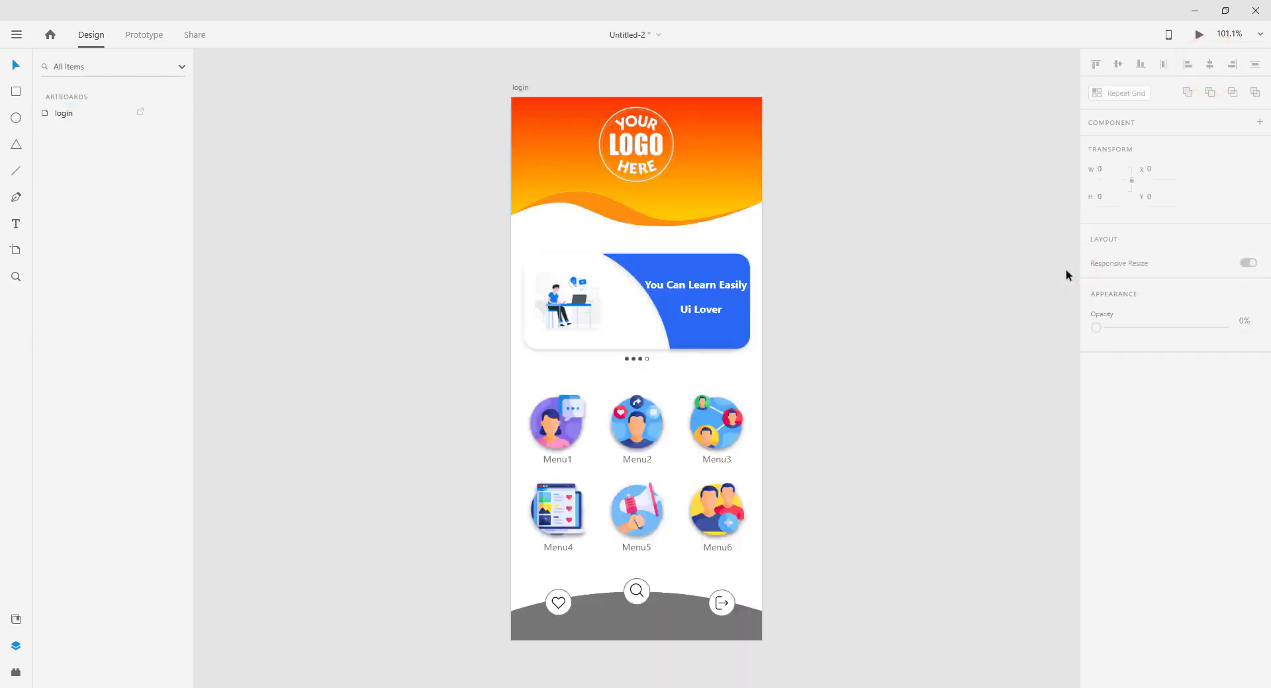